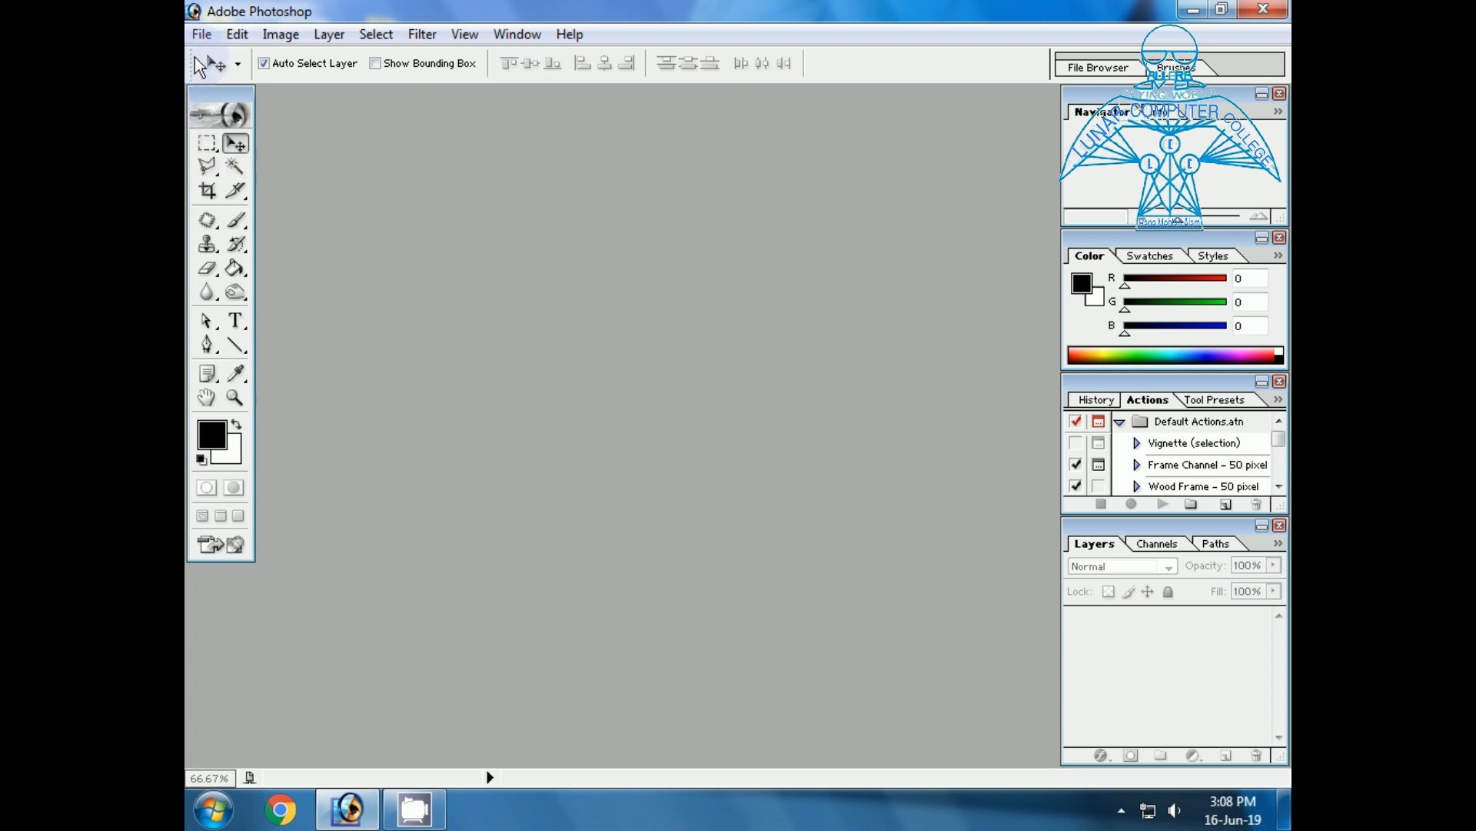
Open Old Image.jpg from C:\Program Files (x86)\Adobe\Photoshop 7.0\Samples and enlarge its window around the photo.
{"action": "double_click", "coordinate": [409, 279]}
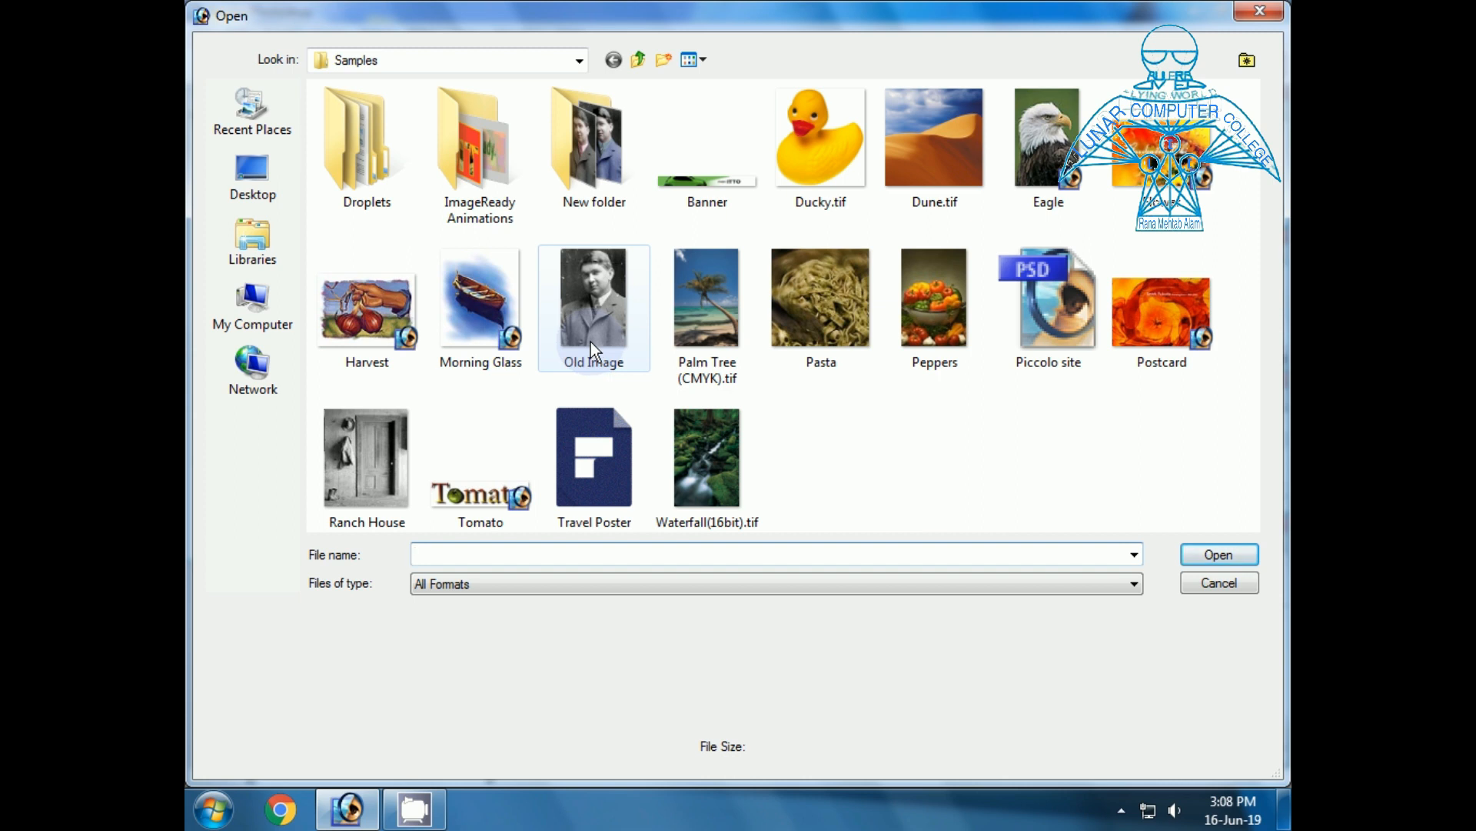
{"action": "left_click", "coordinate": [256, 323]}
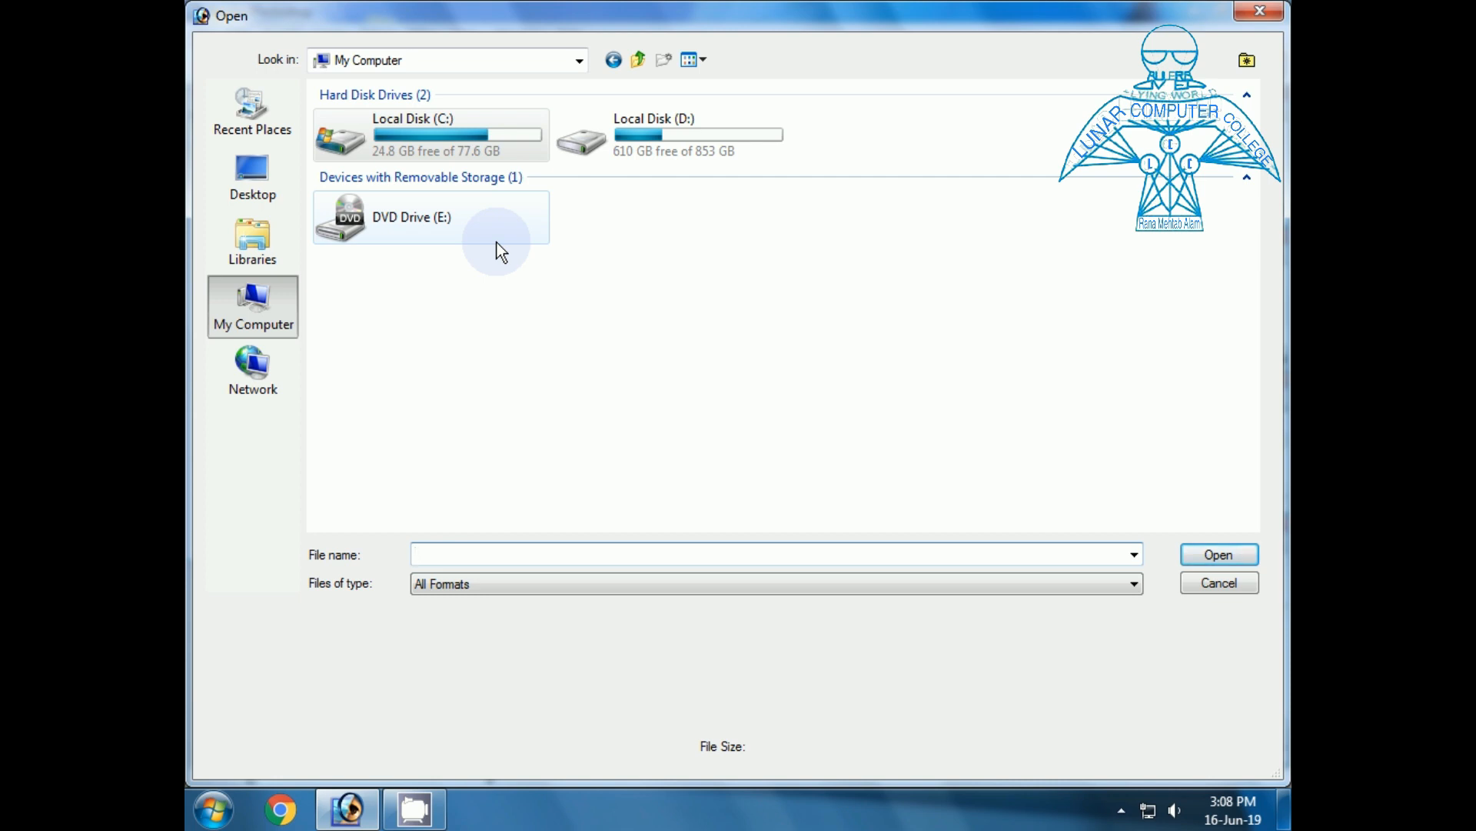
{"action": "double_click", "coordinate": [418, 136]}
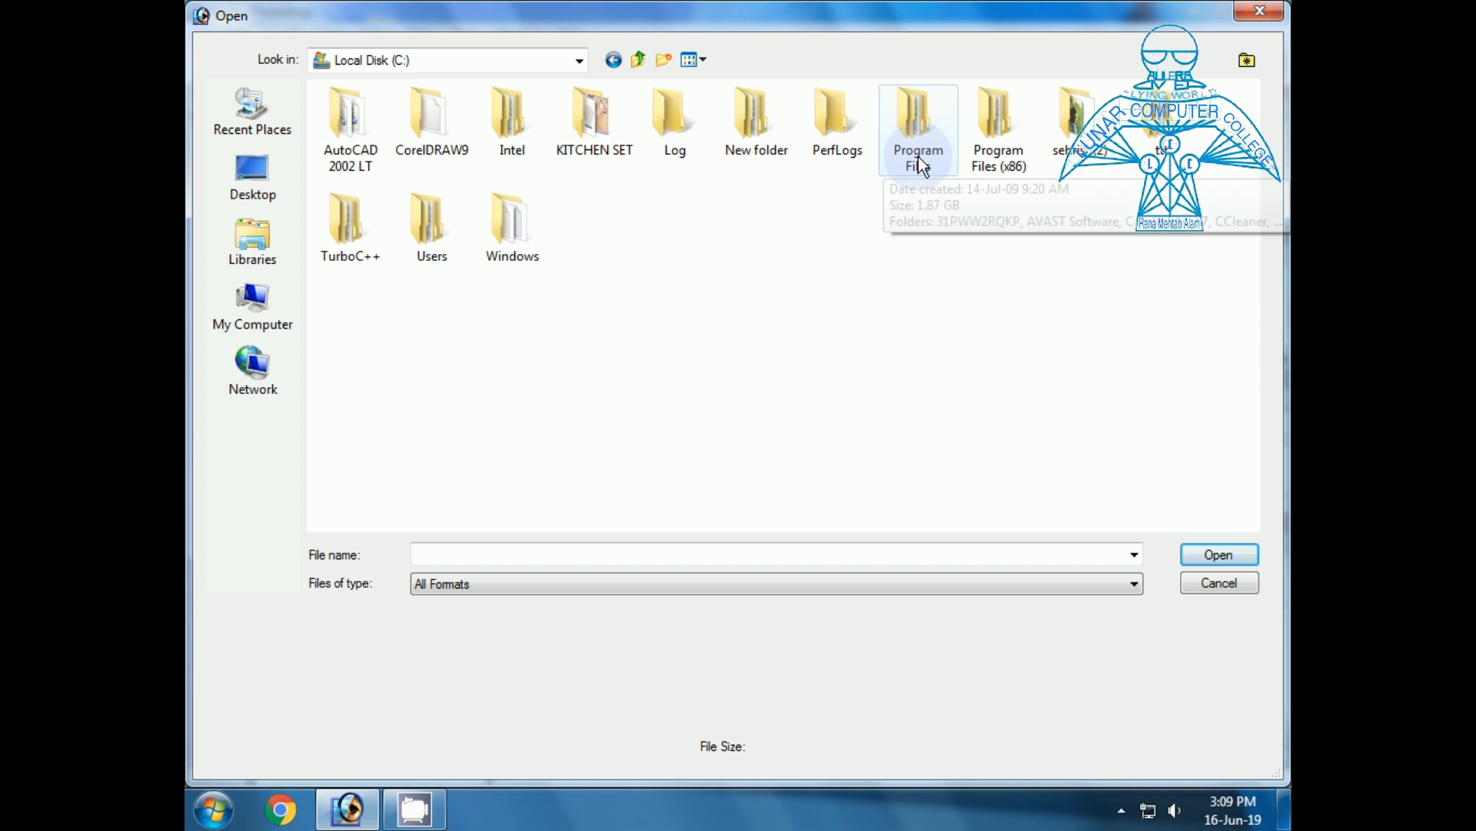
{"action": "double_click", "coordinate": [1012, 164]}
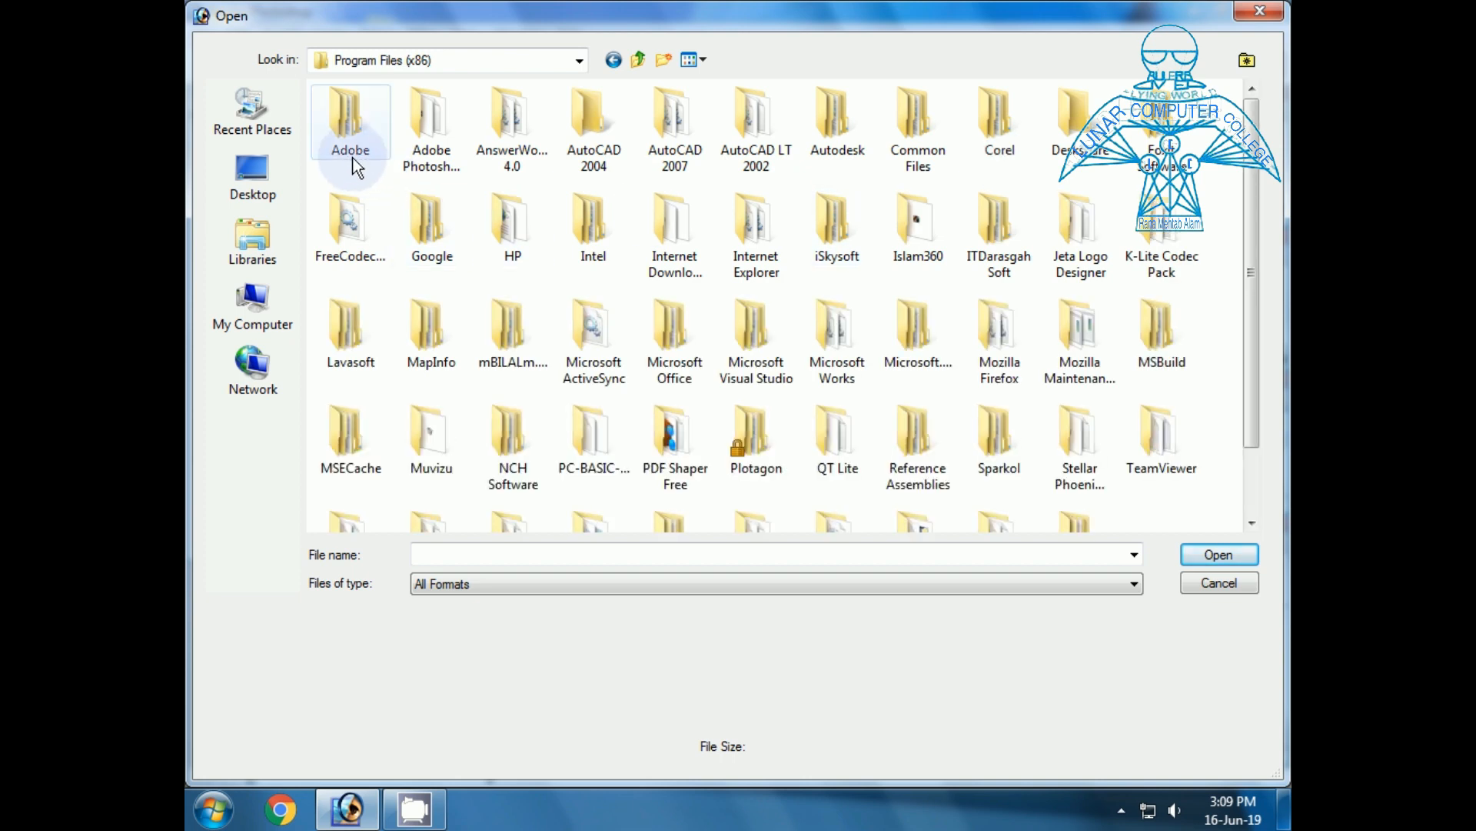
{"action": "double_click", "coordinate": [350, 131]}
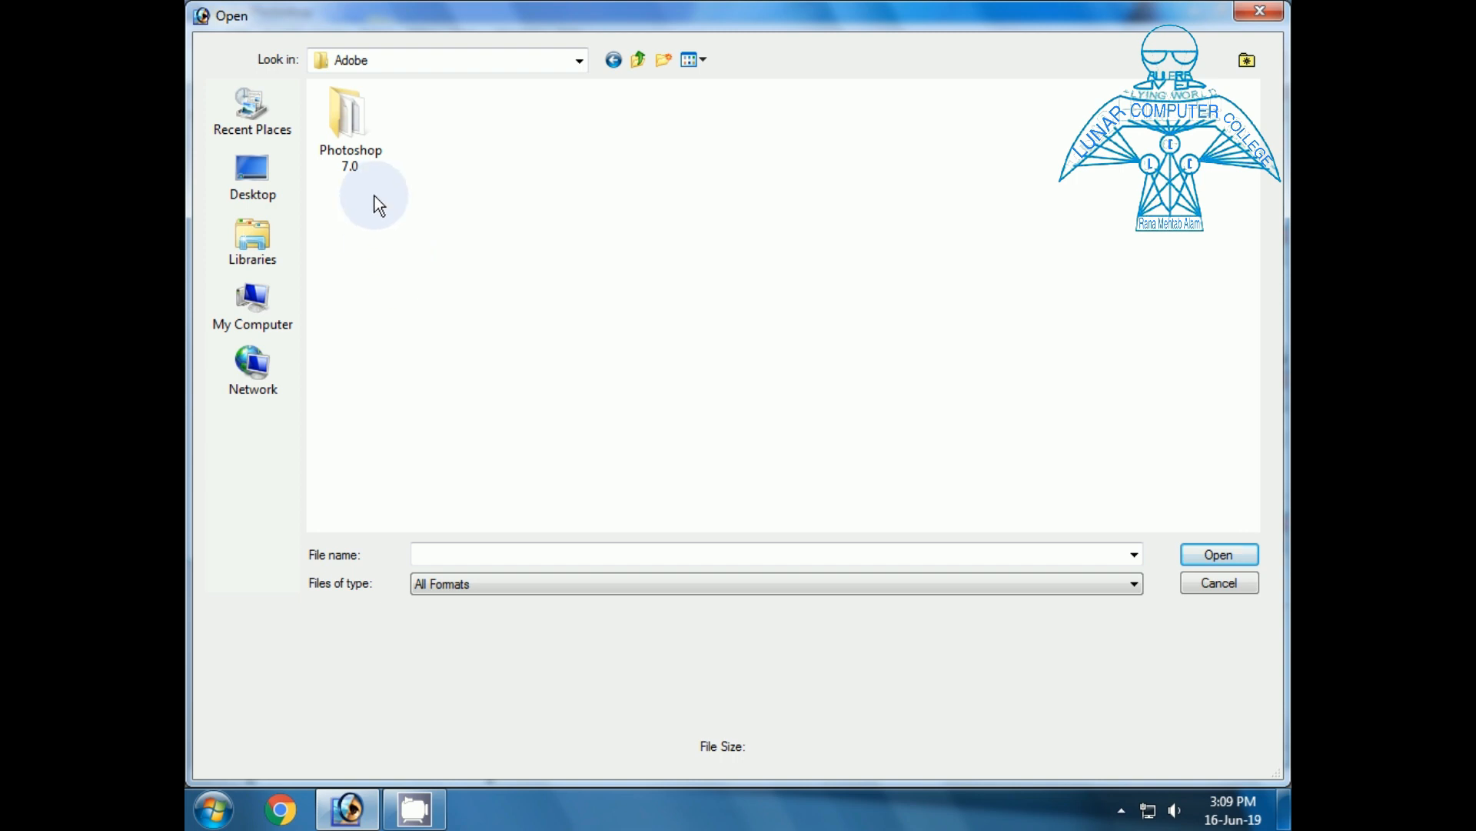
{"action": "double_click", "coordinate": [353, 165]}
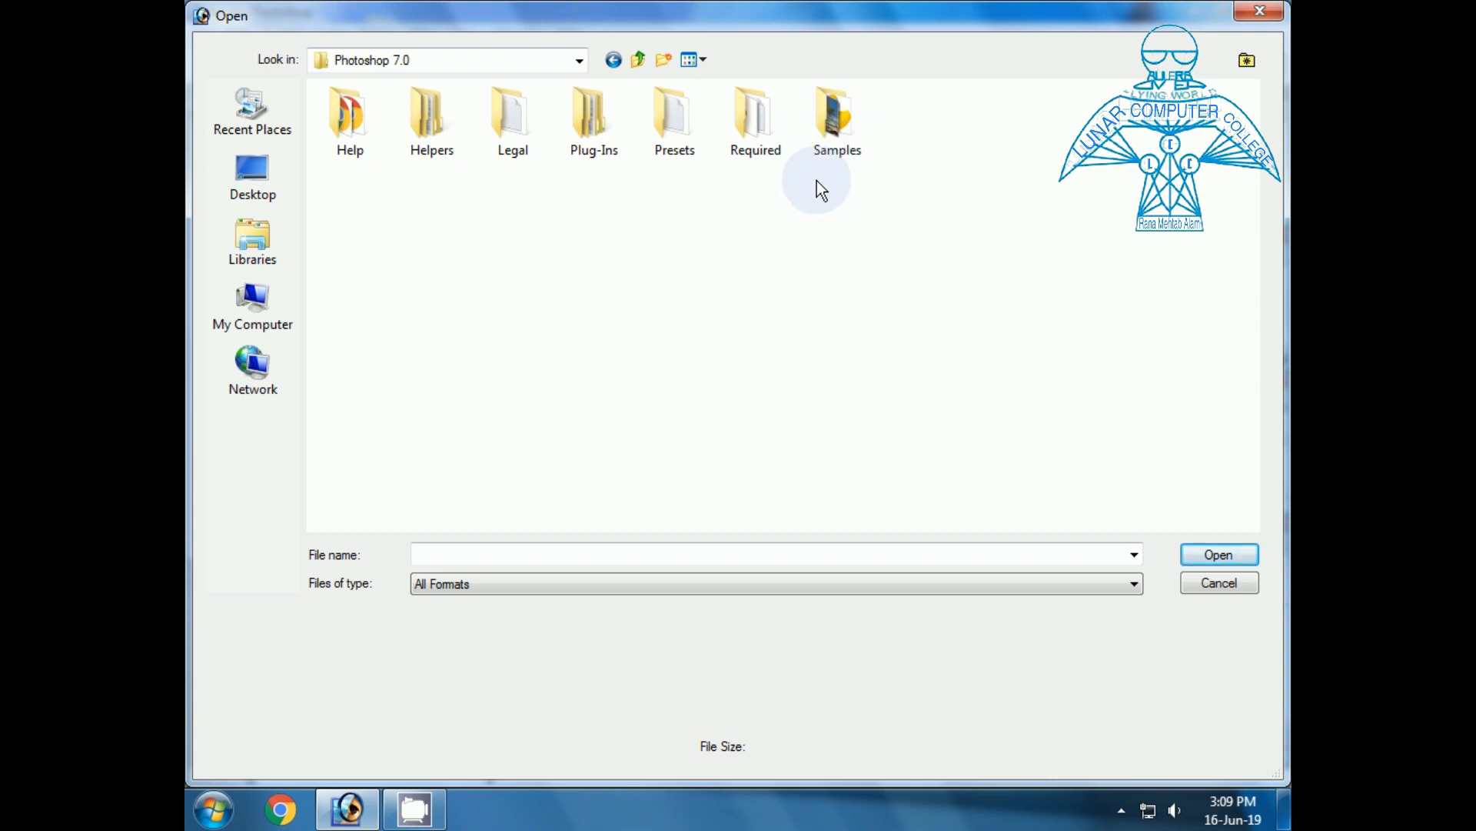
{"action": "double_click", "coordinate": [835, 137]}
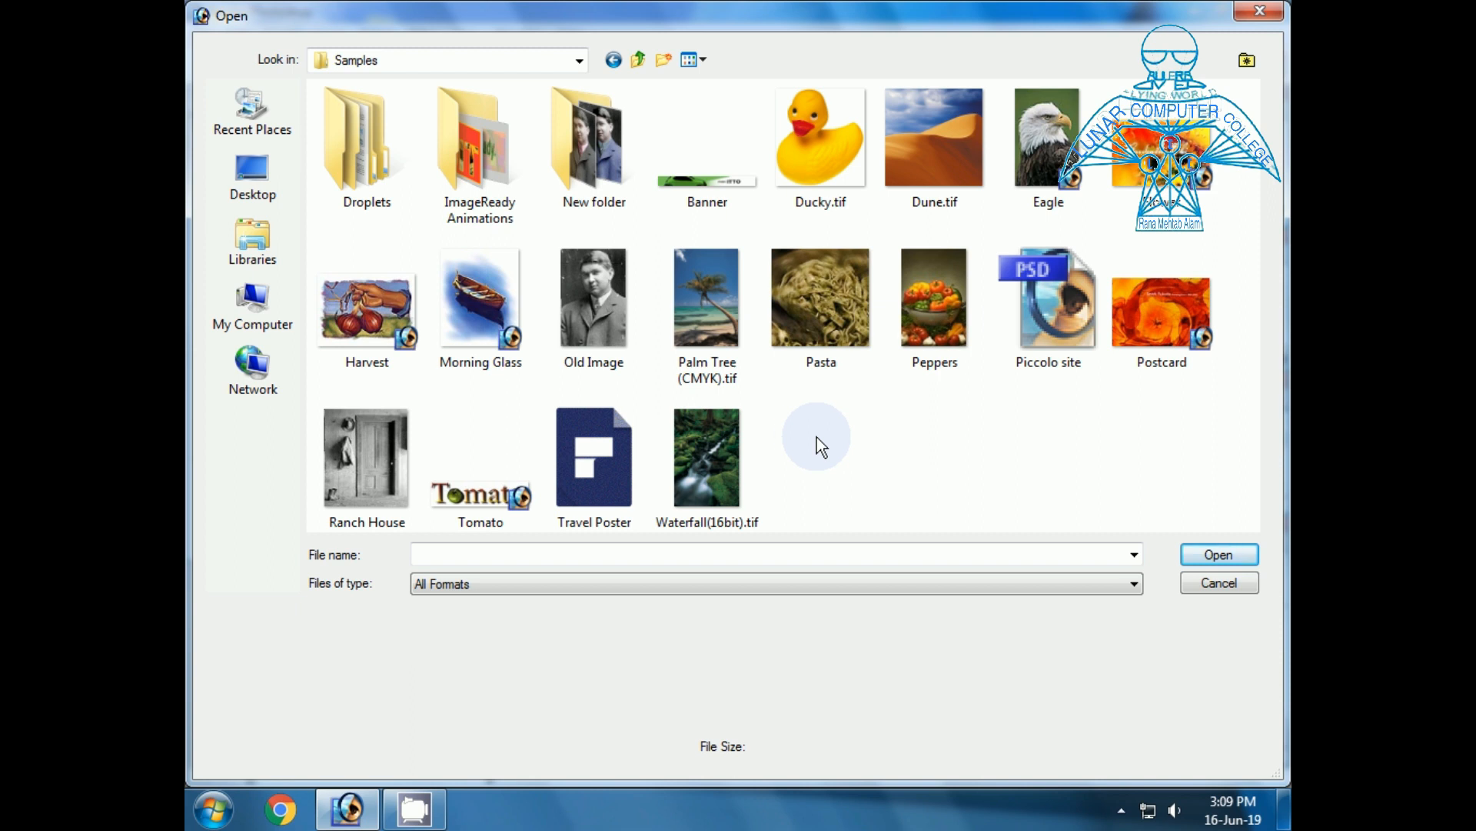
{"action": "left_click", "coordinate": [603, 342]}
{"action": "double_click", "coordinate": [603, 341]}
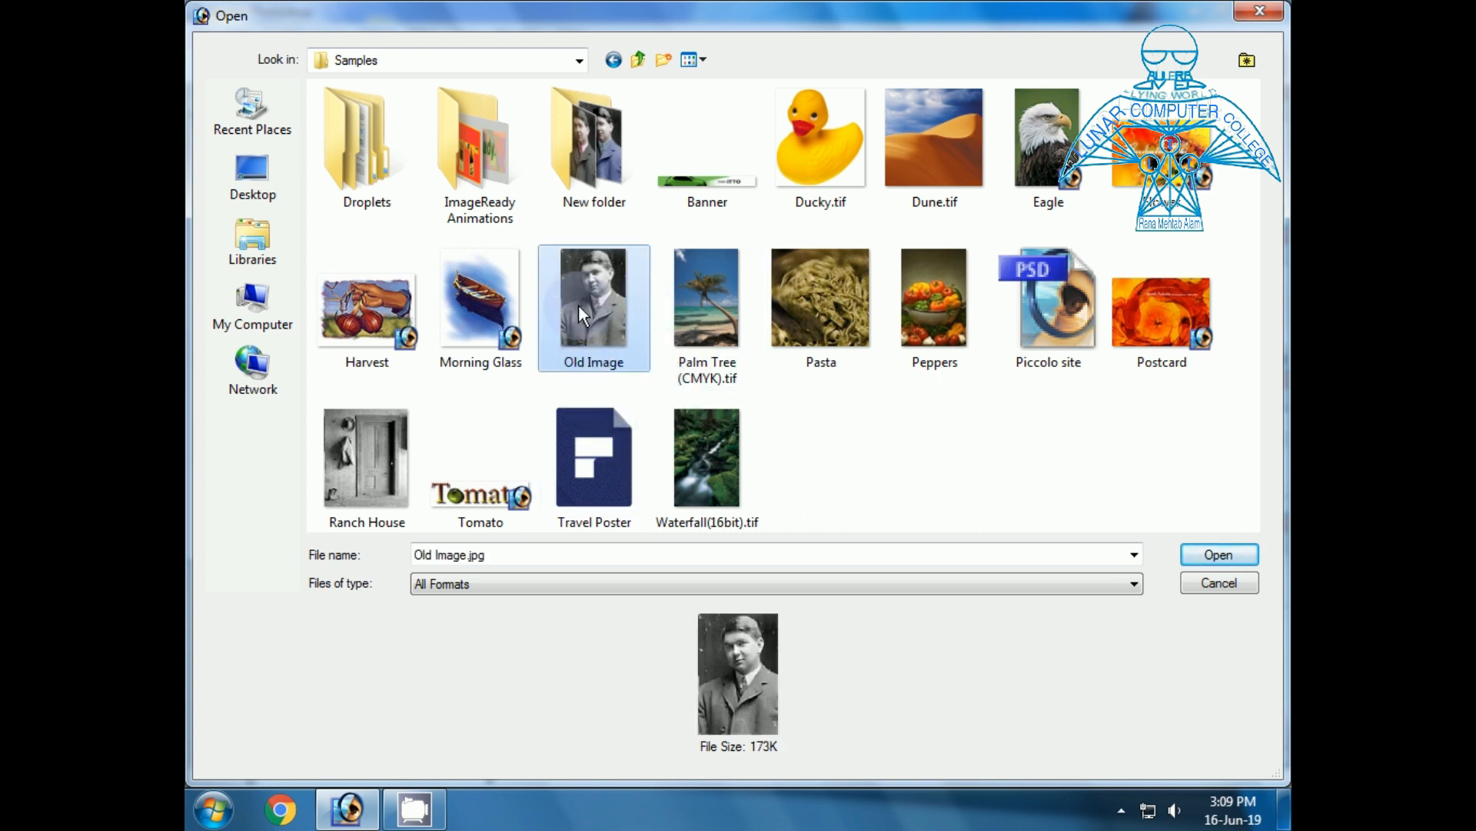
{"action": "left_click_drag", "start_coordinate": [352, 103], "coordinate": [404, 115]}
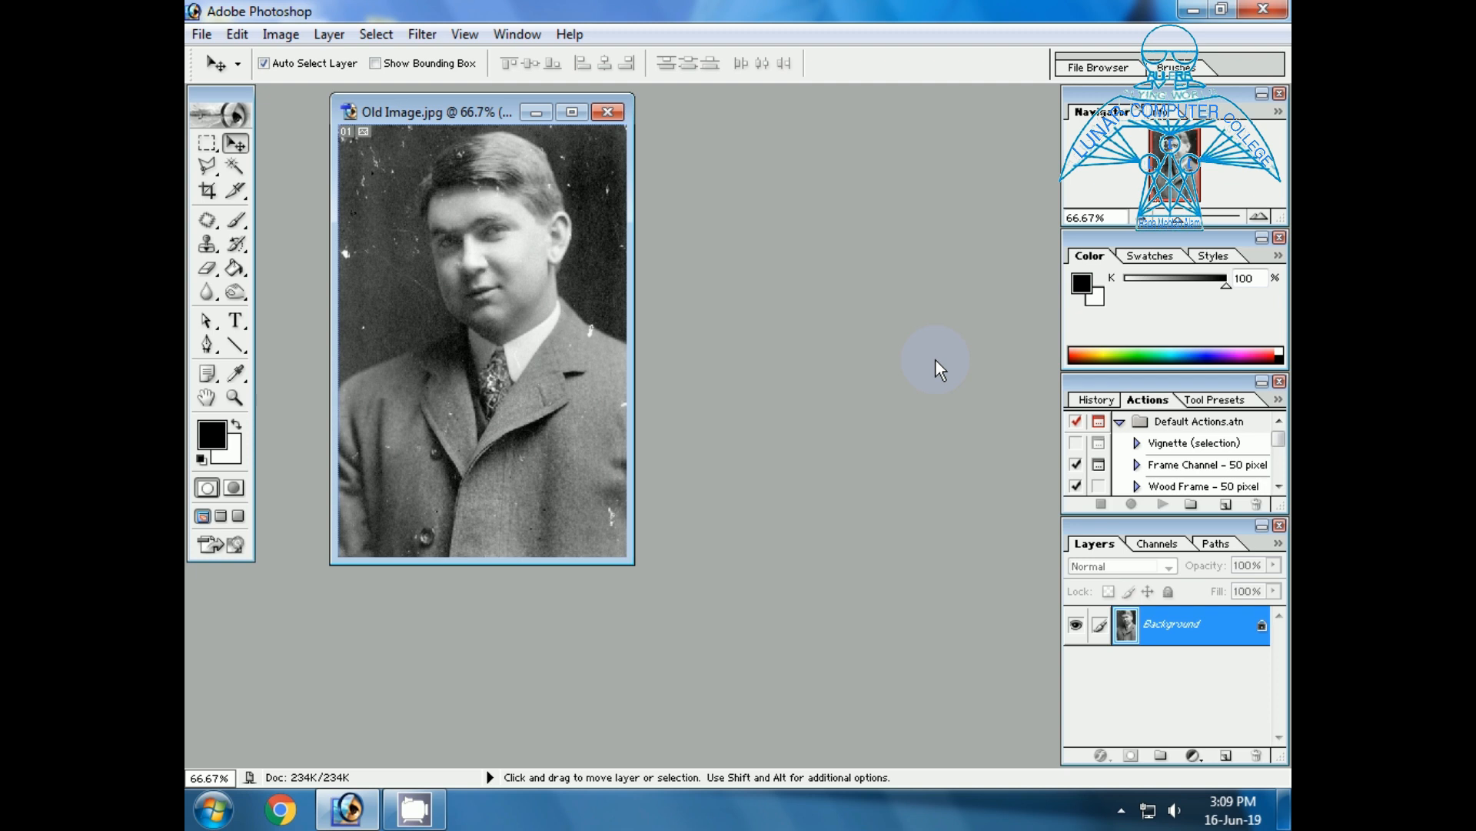
{"action": "left_click_drag", "start_coordinate": [627, 562], "coordinate": [737, 631]}
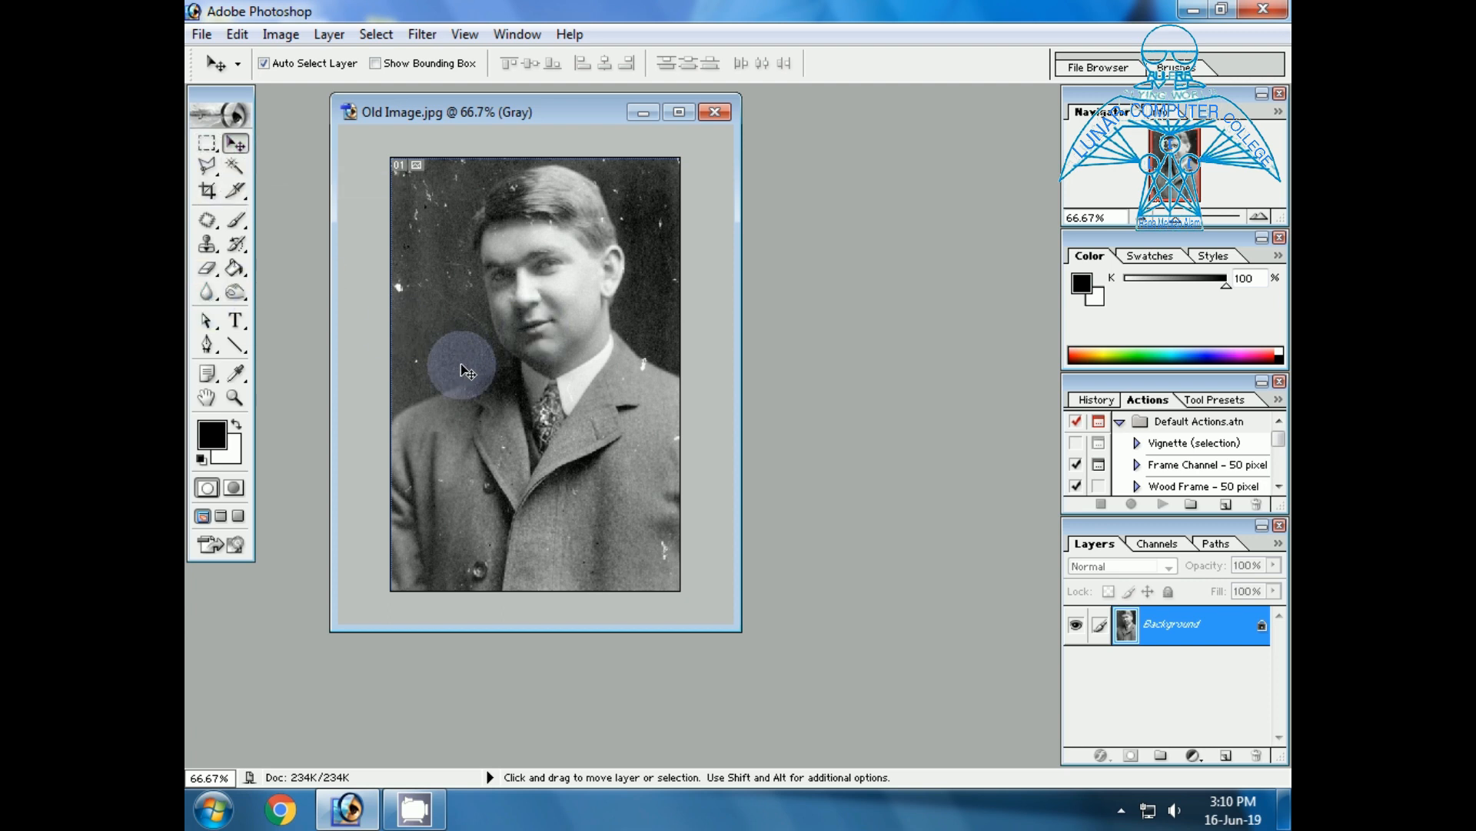
Zoom in on the coat and patch the white spots on its left front and lapel, using the Patch tool in Source mode.
{"action": "left_click", "coordinate": [235, 402]}
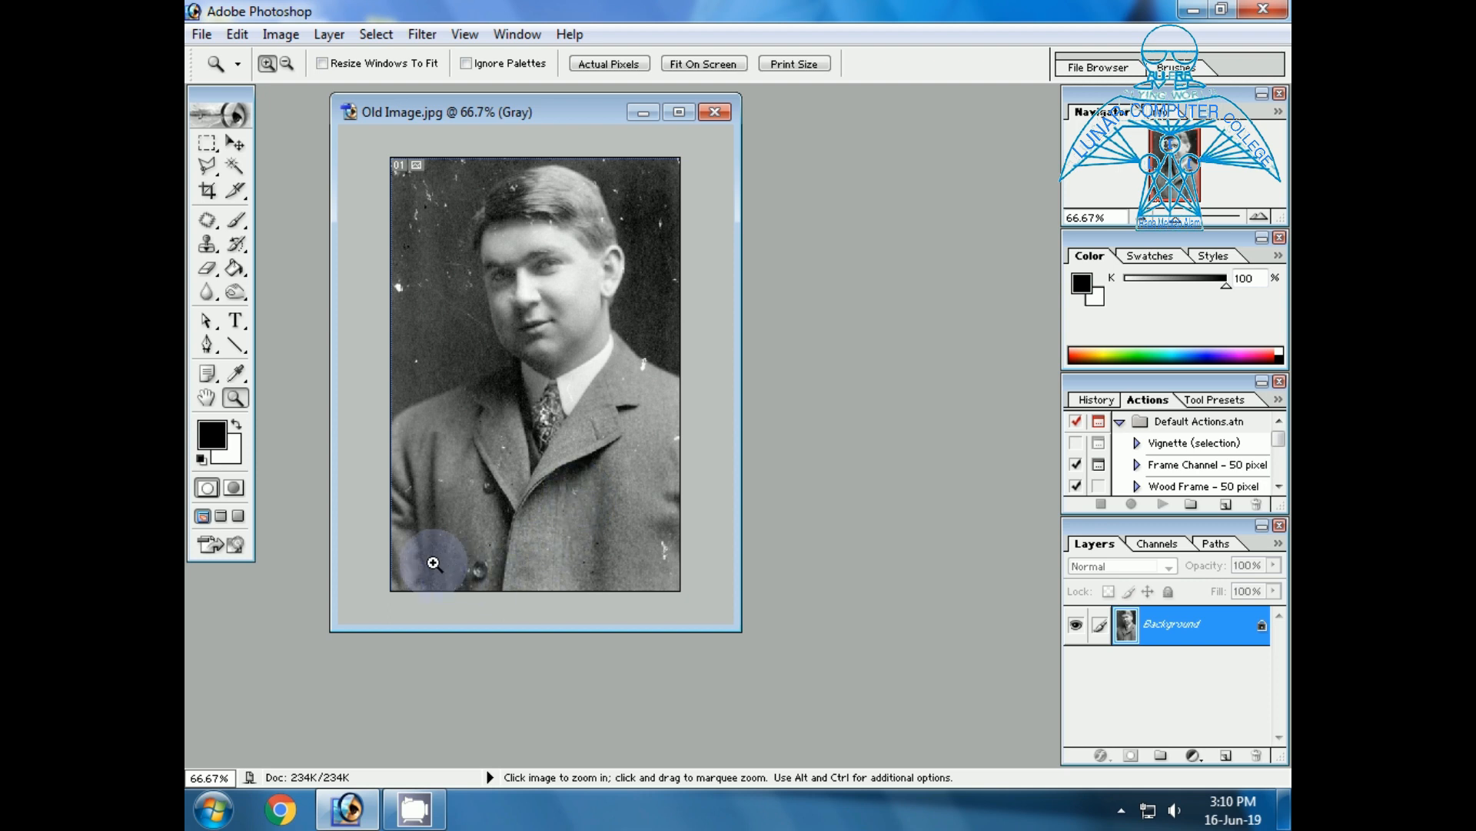
{"action": "left_click_drag", "start_coordinate": [419, 453], "coordinate": [538, 543]}
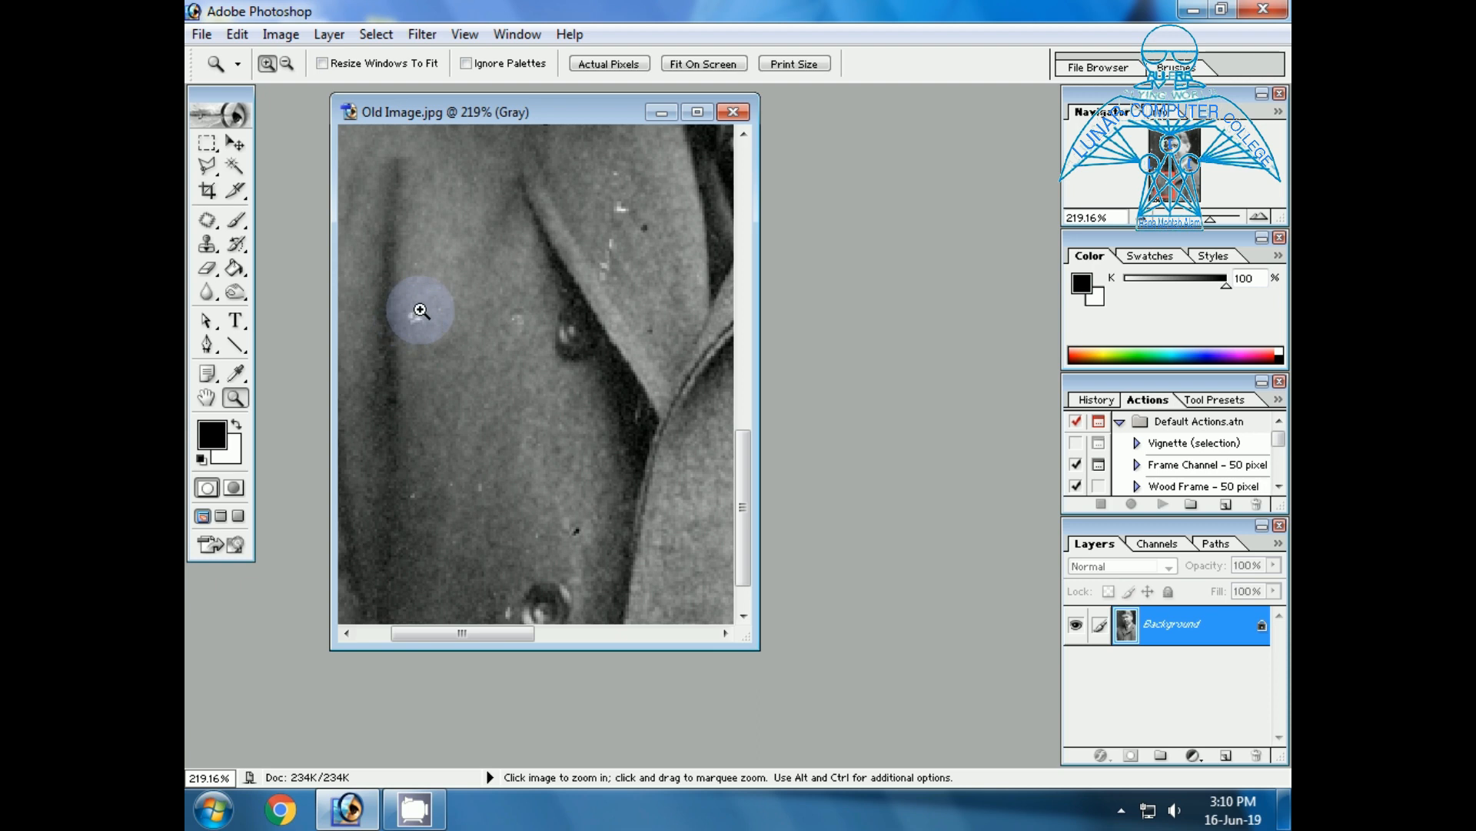
{"action": "left_click", "coordinate": [215, 229]}
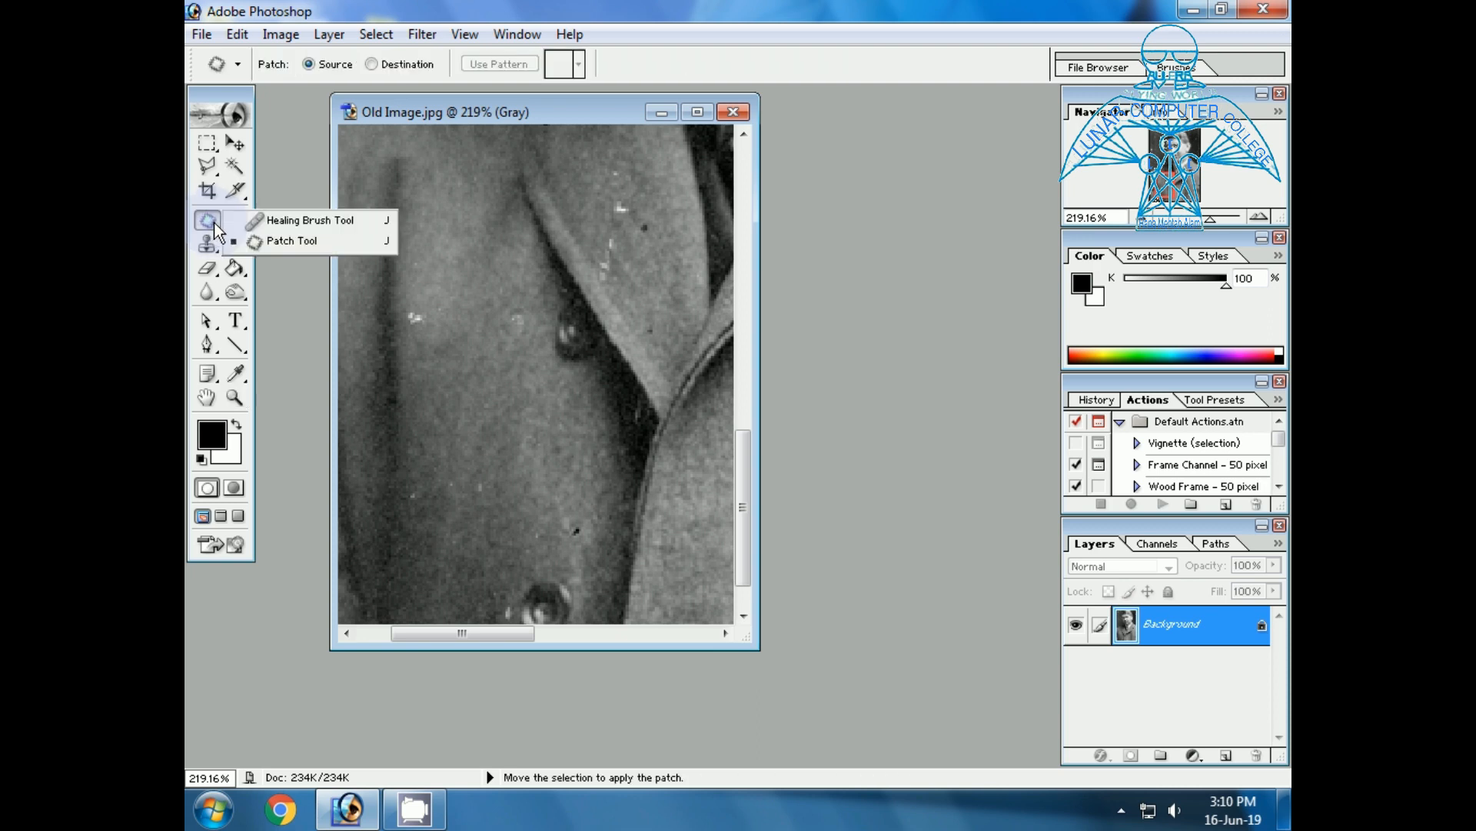
{"action": "left_click", "coordinate": [284, 245]}
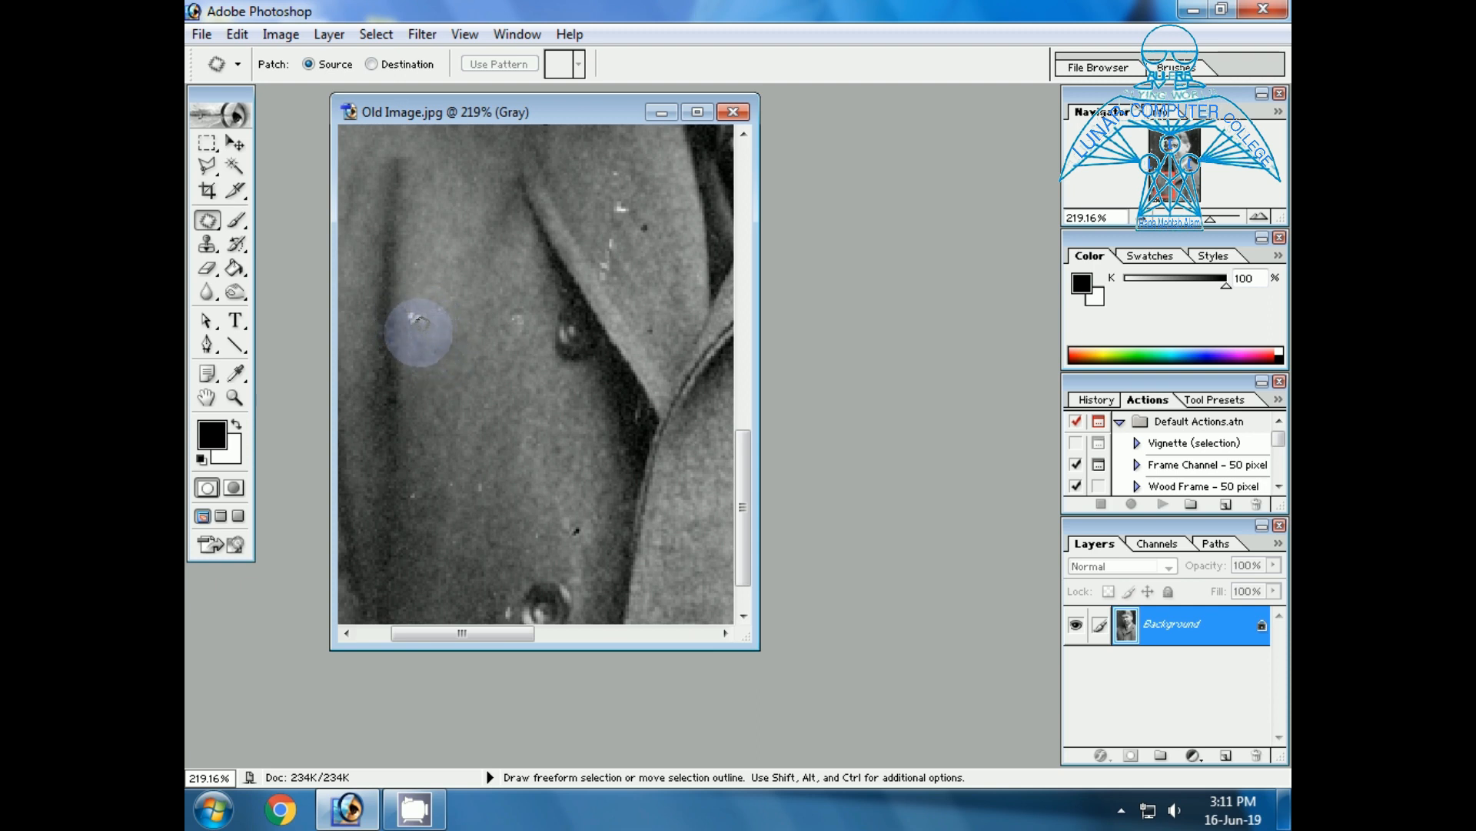
{"action": "mouse_move", "coordinate": [416, 331]}
{"action": "left_mouse_down"}
{"action": "mouse_move", "coordinate": [405, 316]}
{"action": "mouse_move", "coordinate": [418, 303]}
{"action": "mouse_move", "coordinate": [436, 315]}
{"action": "mouse_move", "coordinate": [414, 332]}
{"action": "left_mouse_up"}
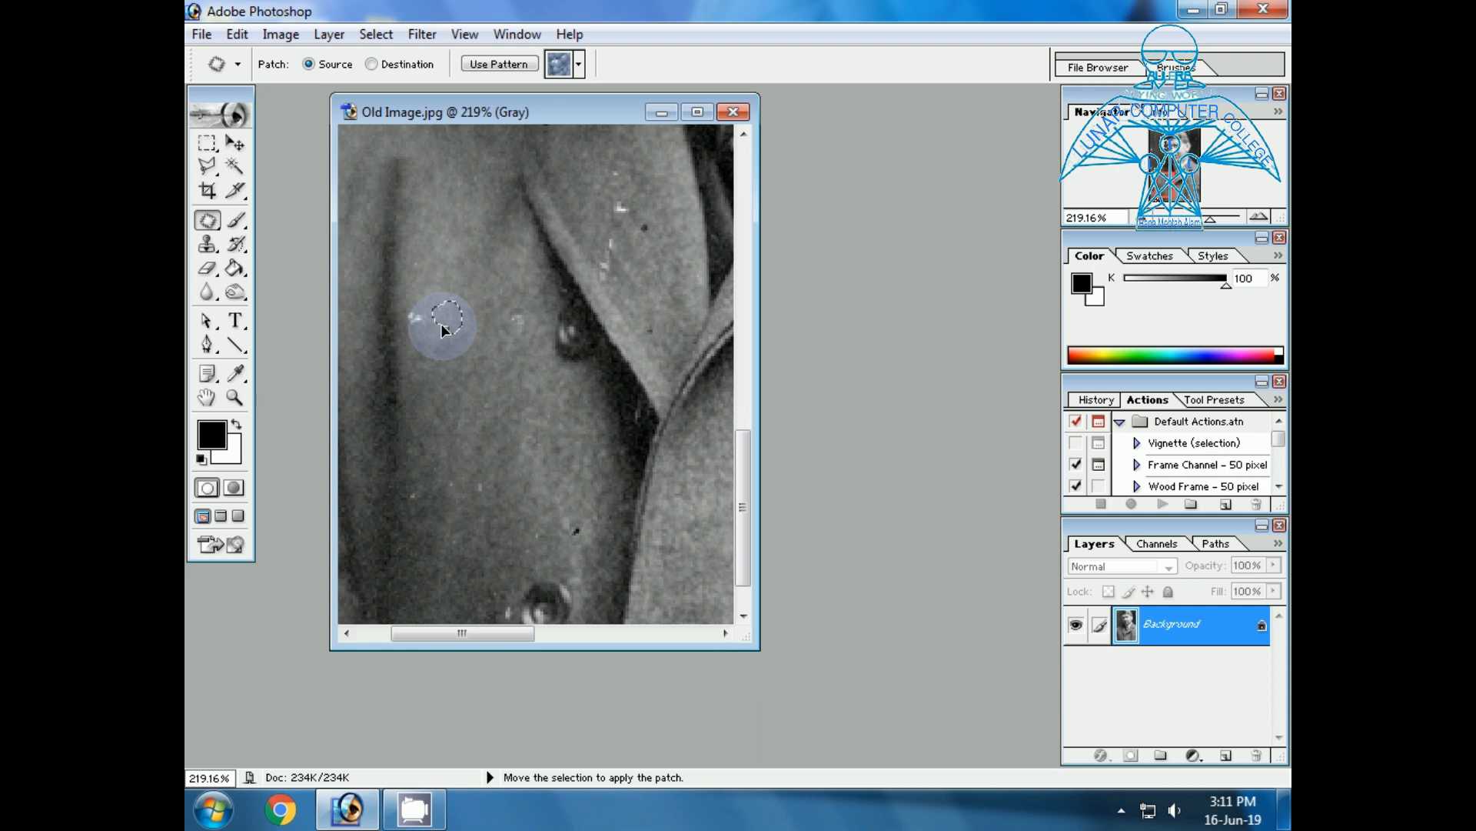
{"action": "left_click_drag", "start_coordinate": [444, 331], "coordinate": [414, 336]}
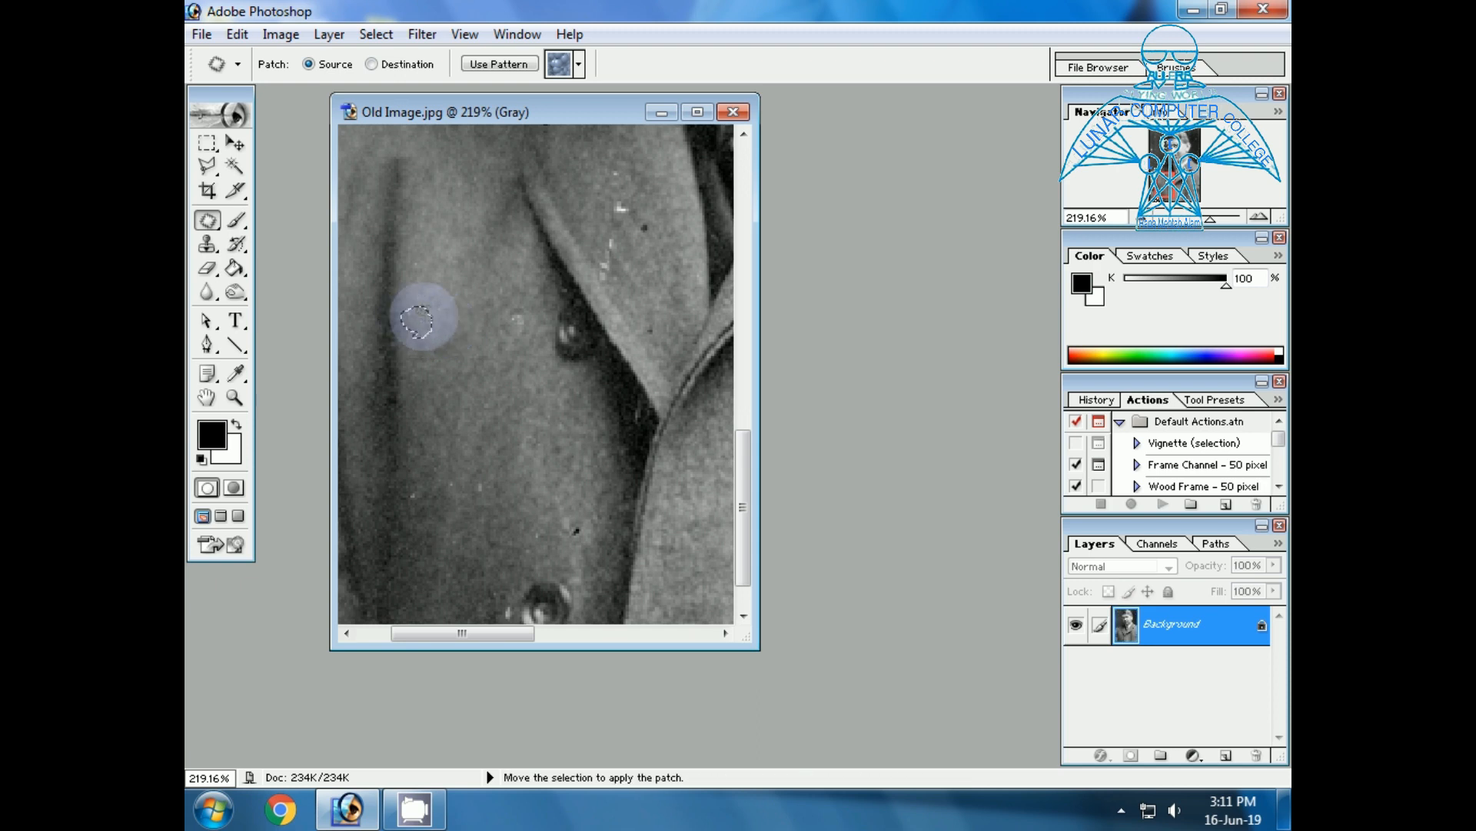
{"action": "left_click", "coordinate": [457, 263]}
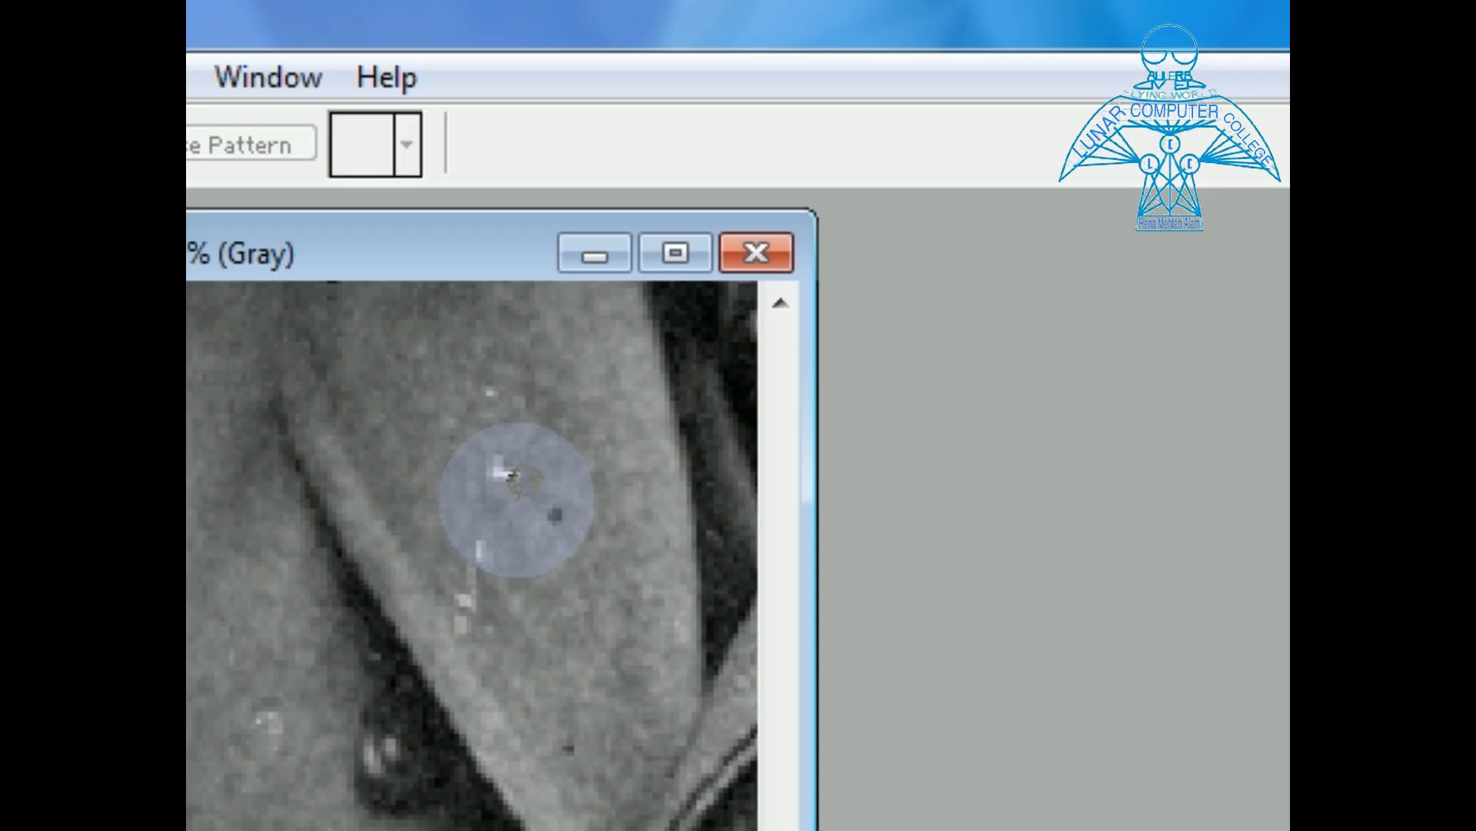
{"action": "mouse_move", "coordinate": [514, 492]}
{"action": "left_mouse_down"}
{"action": "mouse_move", "coordinate": [482, 450]}
{"action": "mouse_move", "coordinate": [512, 435]}
{"action": "mouse_move", "coordinate": [549, 465]}
{"action": "mouse_move", "coordinate": [531, 494]}
{"action": "mouse_move", "coordinate": [504, 497]}
{"action": "mouse_move", "coordinate": [521, 587]}
{"action": "mouse_move", "coordinate": [499, 522]}
{"action": "mouse_move", "coordinate": [507, 476]}
{"action": "mouse_move", "coordinate": [426, 482]}
{"action": "mouse_move", "coordinate": [560, 463]}
{"action": "left_mouse_up"}
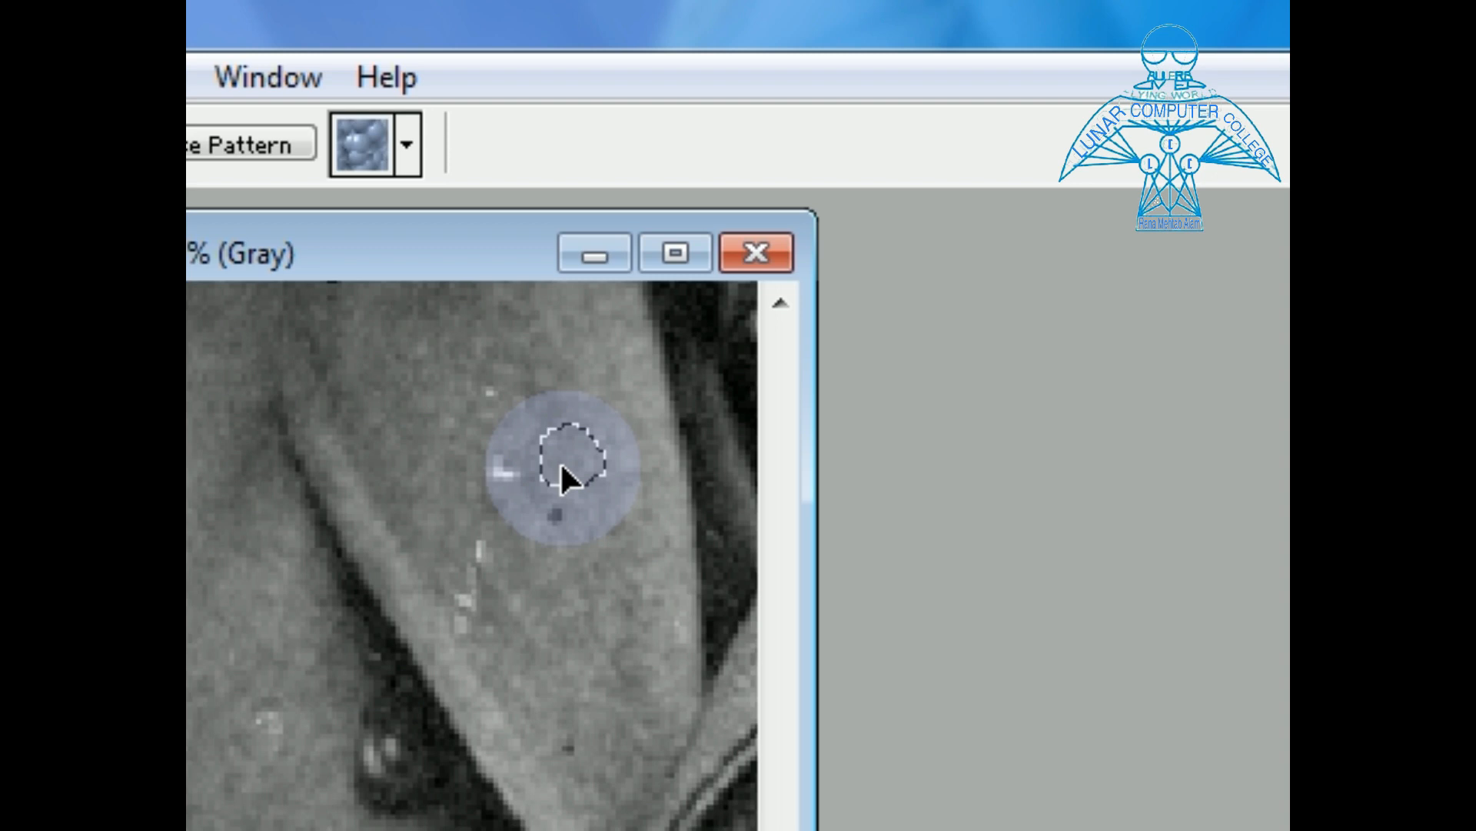
{"action": "left_click_drag", "start_coordinate": [562, 477], "coordinate": [500, 481]}
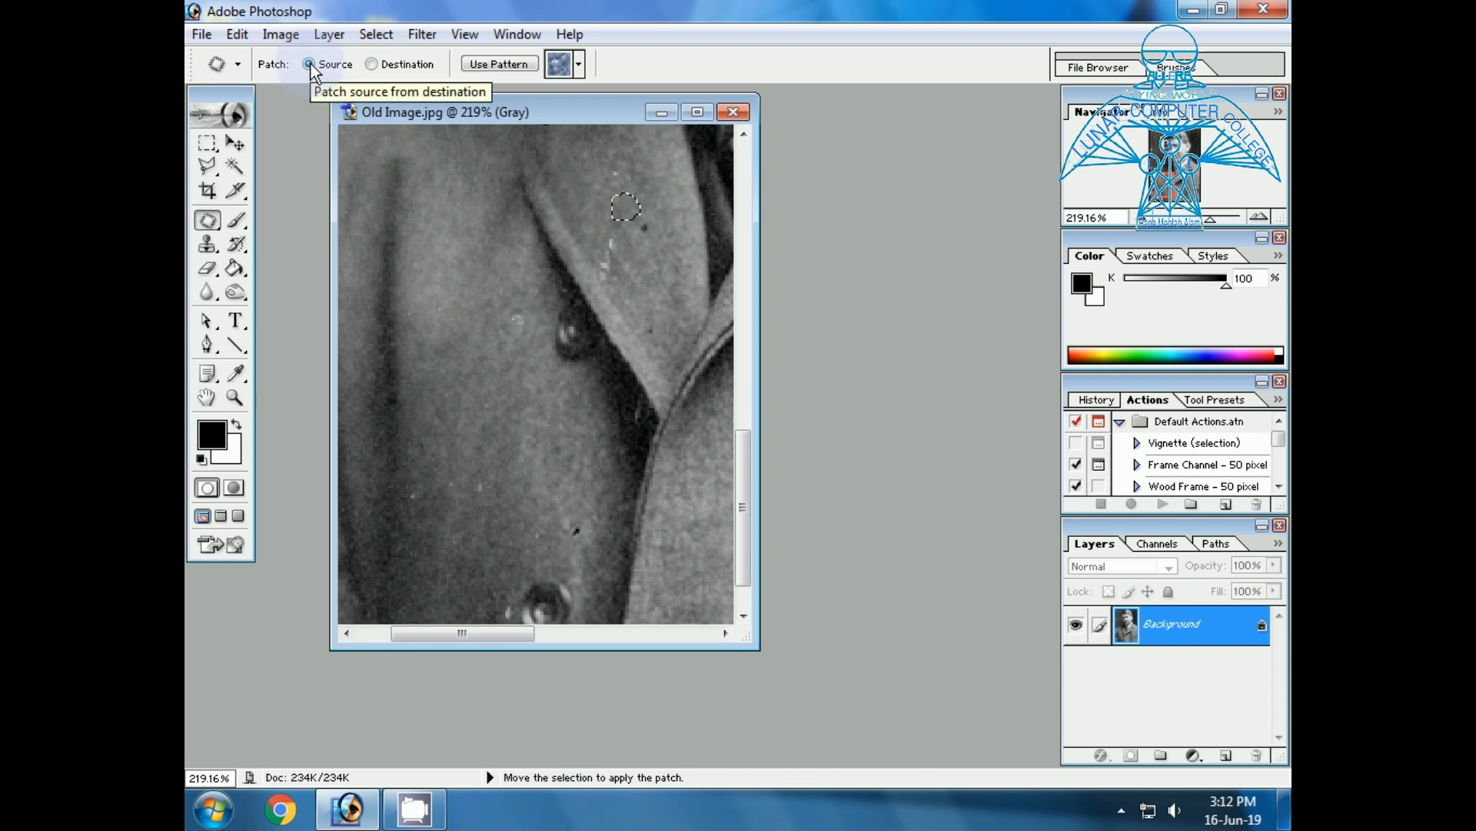
Set the Patch tool to Destination and cover the dark spot on the lapel with clean fabric from just below it.
{"action": "left_click", "coordinate": [371, 64]}
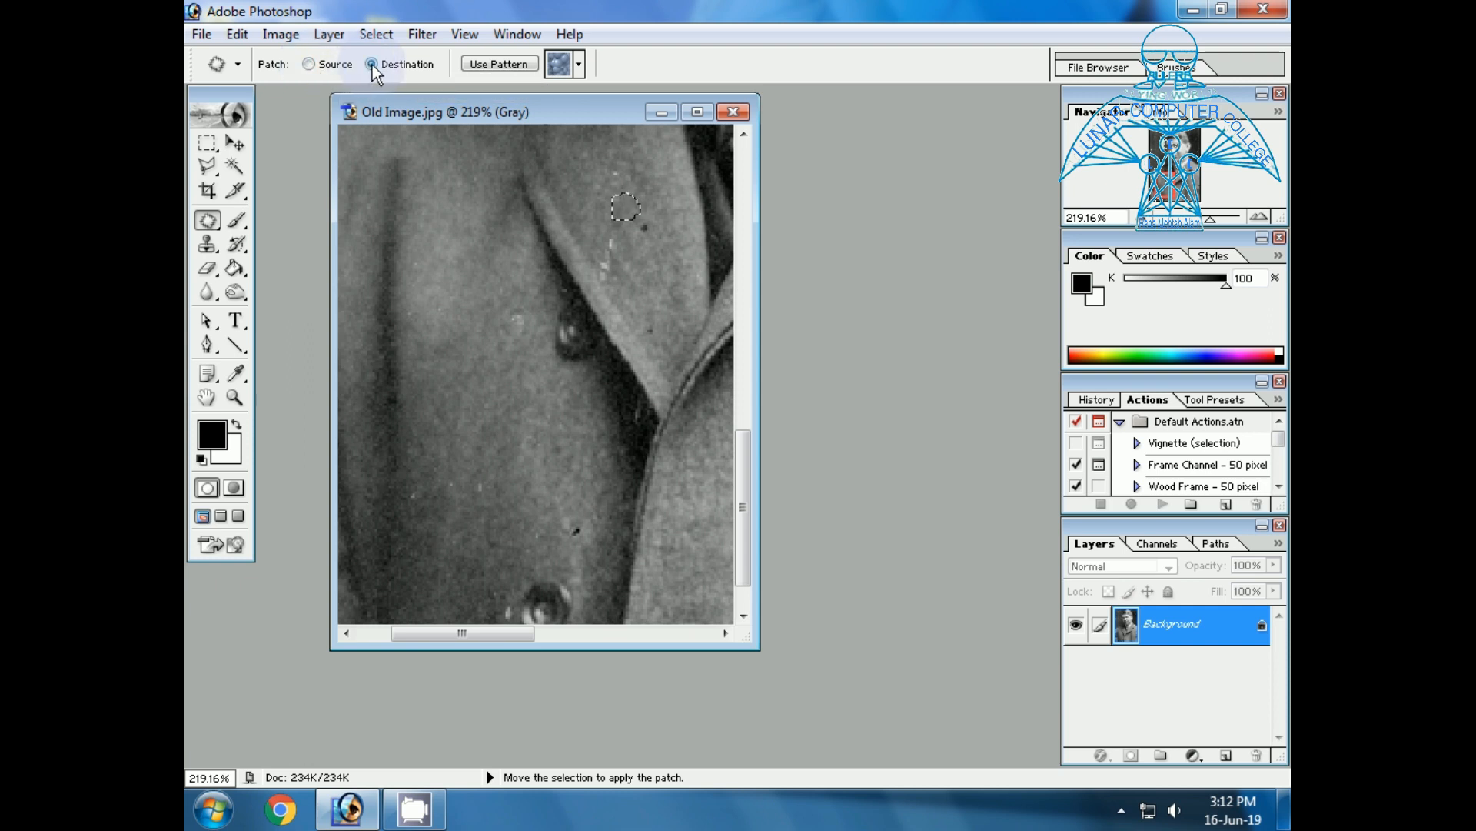
{"action": "left_click", "coordinate": [646, 266]}
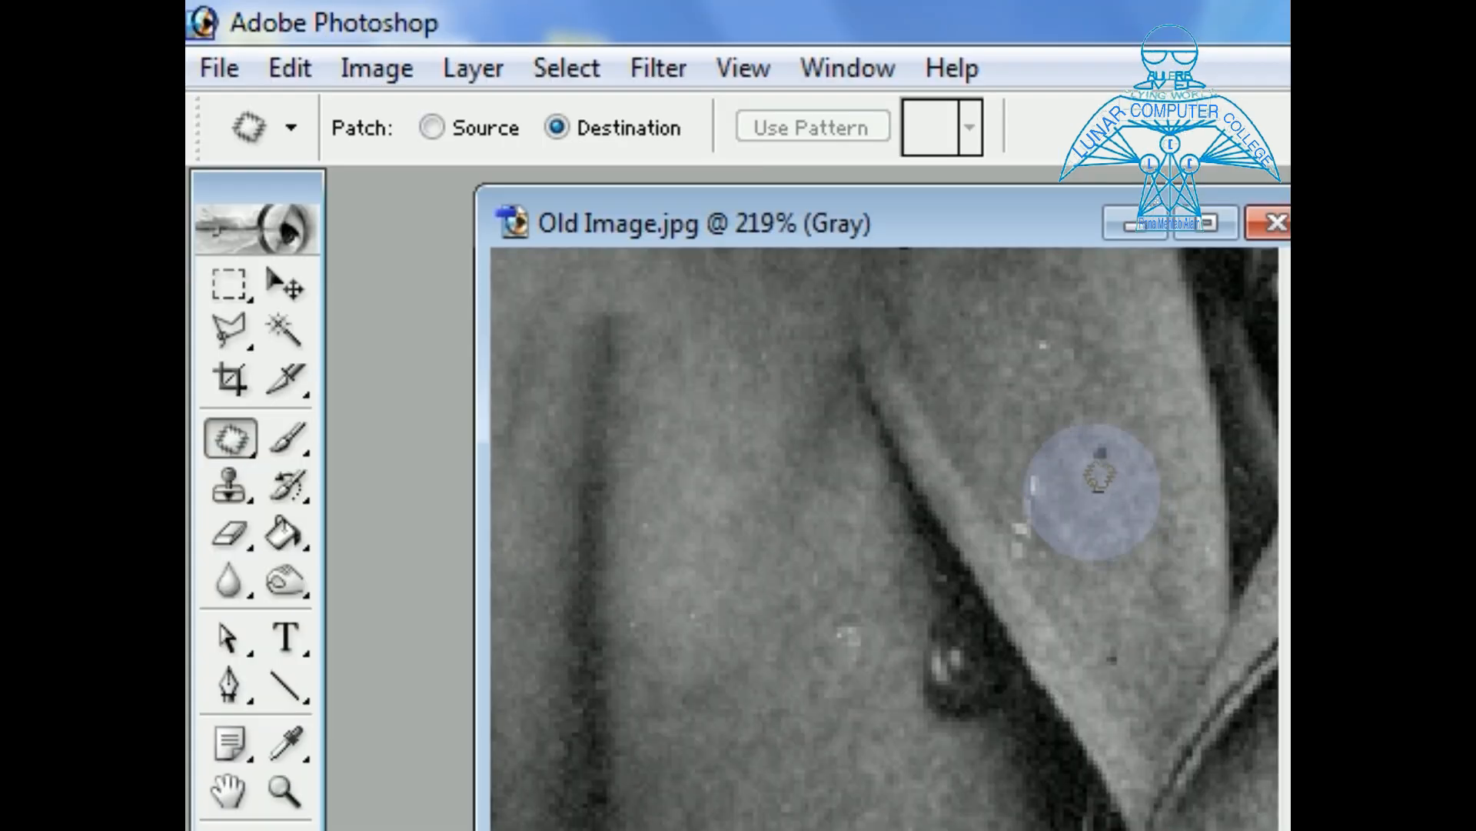
{"action": "mouse_move", "coordinate": [1099, 473]}
{"action": "left_mouse_down"}
{"action": "mouse_move", "coordinate": [1113, 440]}
{"action": "mouse_move", "coordinate": [1131, 460]}
{"action": "mouse_move", "coordinate": [1126, 487]}
{"action": "mouse_move", "coordinate": [1098, 501]}
{"action": "mouse_move", "coordinate": [1110, 475]}
{"action": "mouse_move", "coordinate": [1037, 403]}
{"action": "left_mouse_up"}
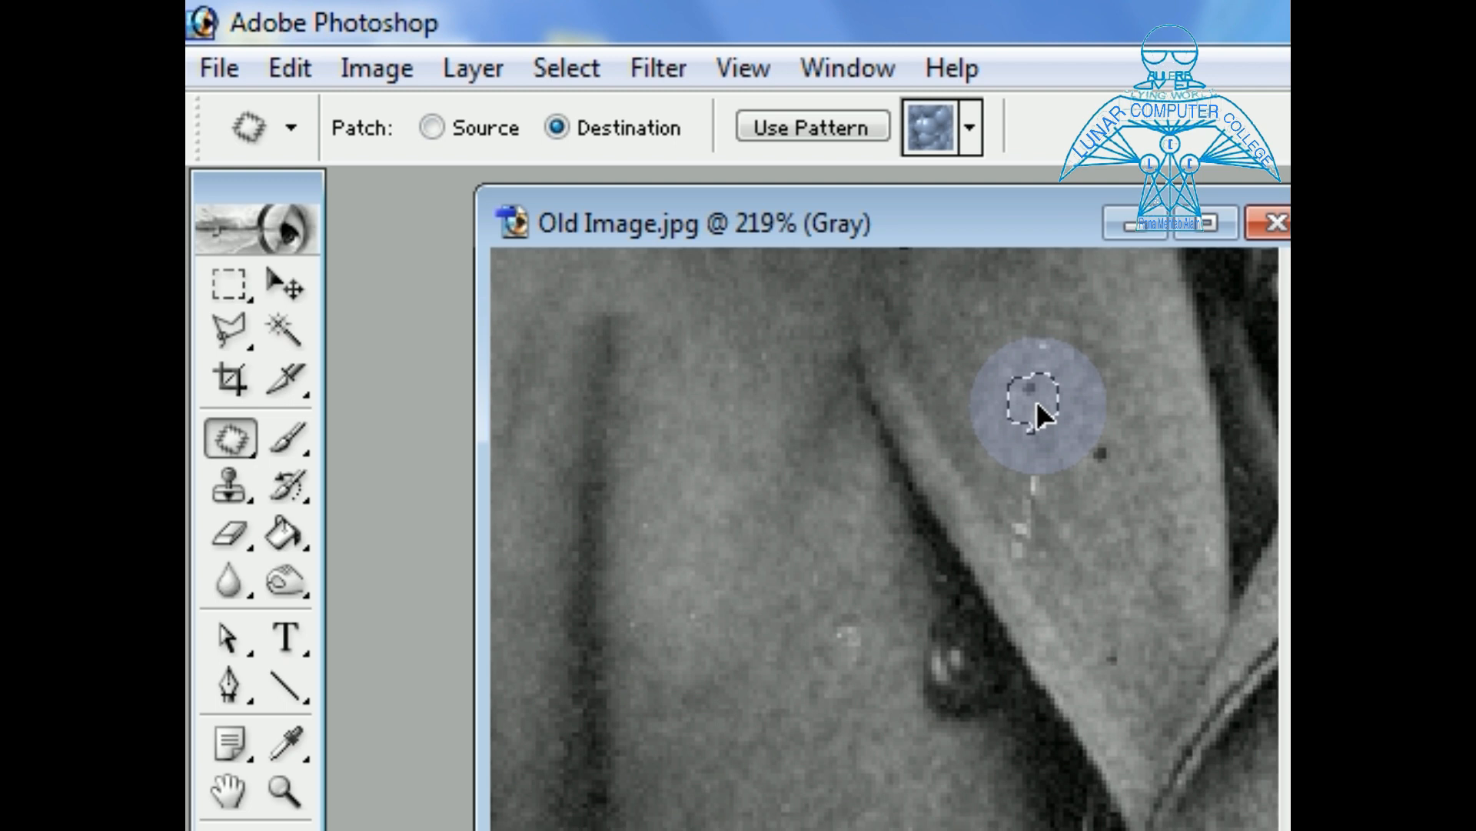
{"action": "left_click_drag", "start_coordinate": [1036, 400], "coordinate": [1036, 400]}
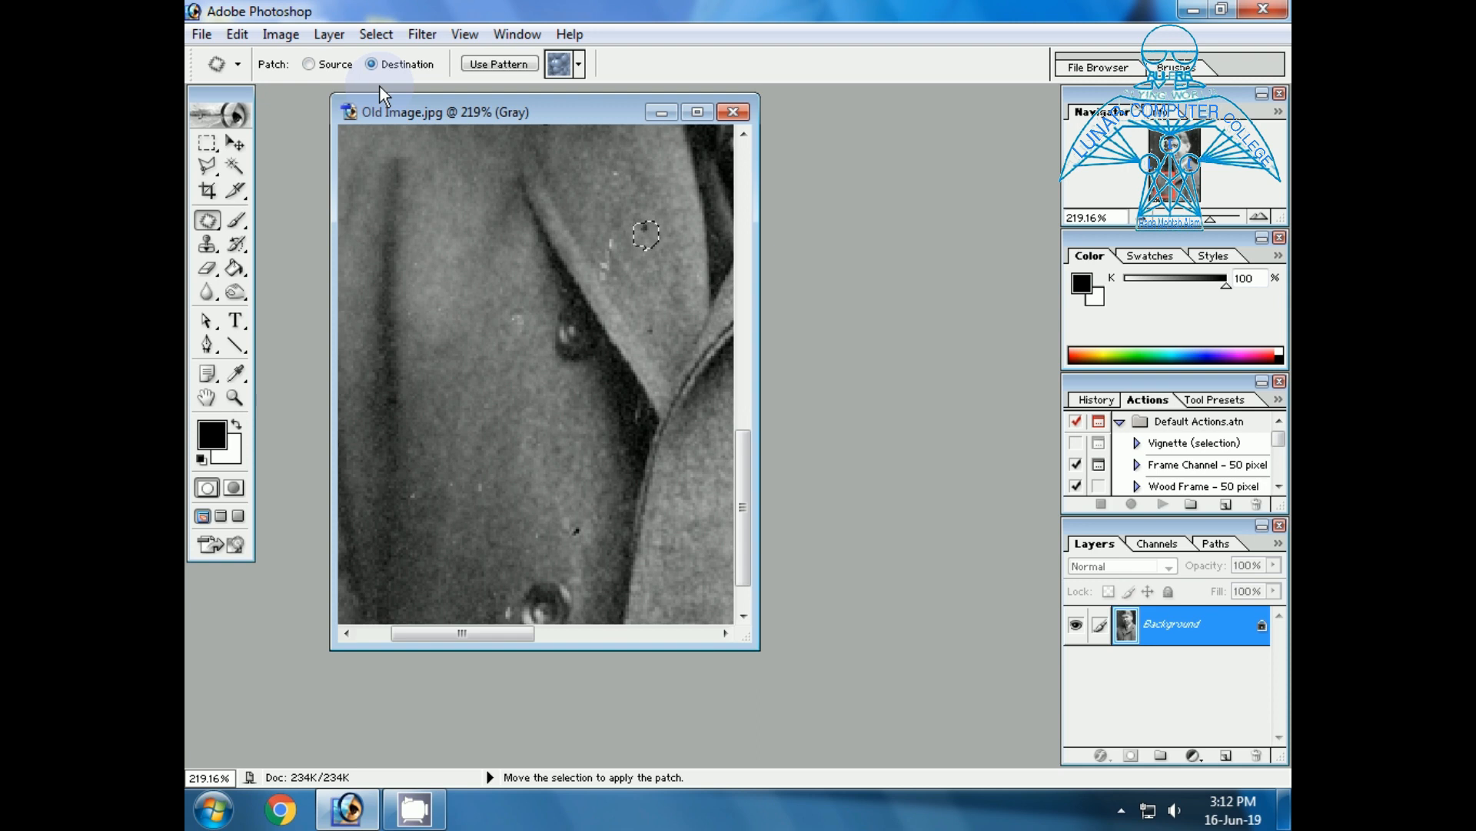
{"action": "key", "text": "ctrl+d"}
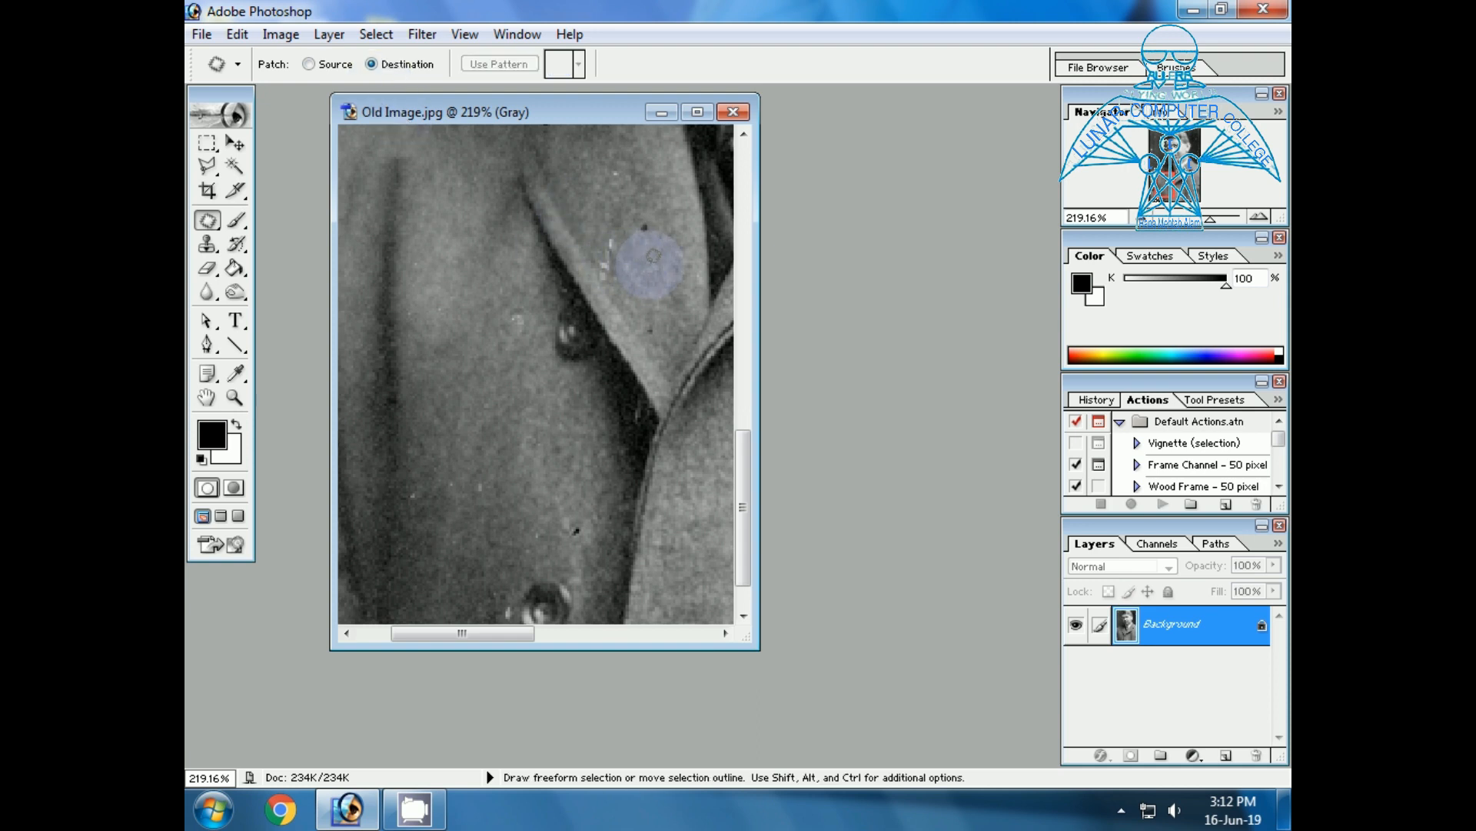
{"action": "mouse_move", "coordinate": [637, 265]}
{"action": "left_mouse_down"}
{"action": "mouse_move", "coordinate": [652, 275]}
{"action": "mouse_move", "coordinate": [645, 231]}
{"action": "left_mouse_up"}
{"action": "key", "text": "ctrl+d"}
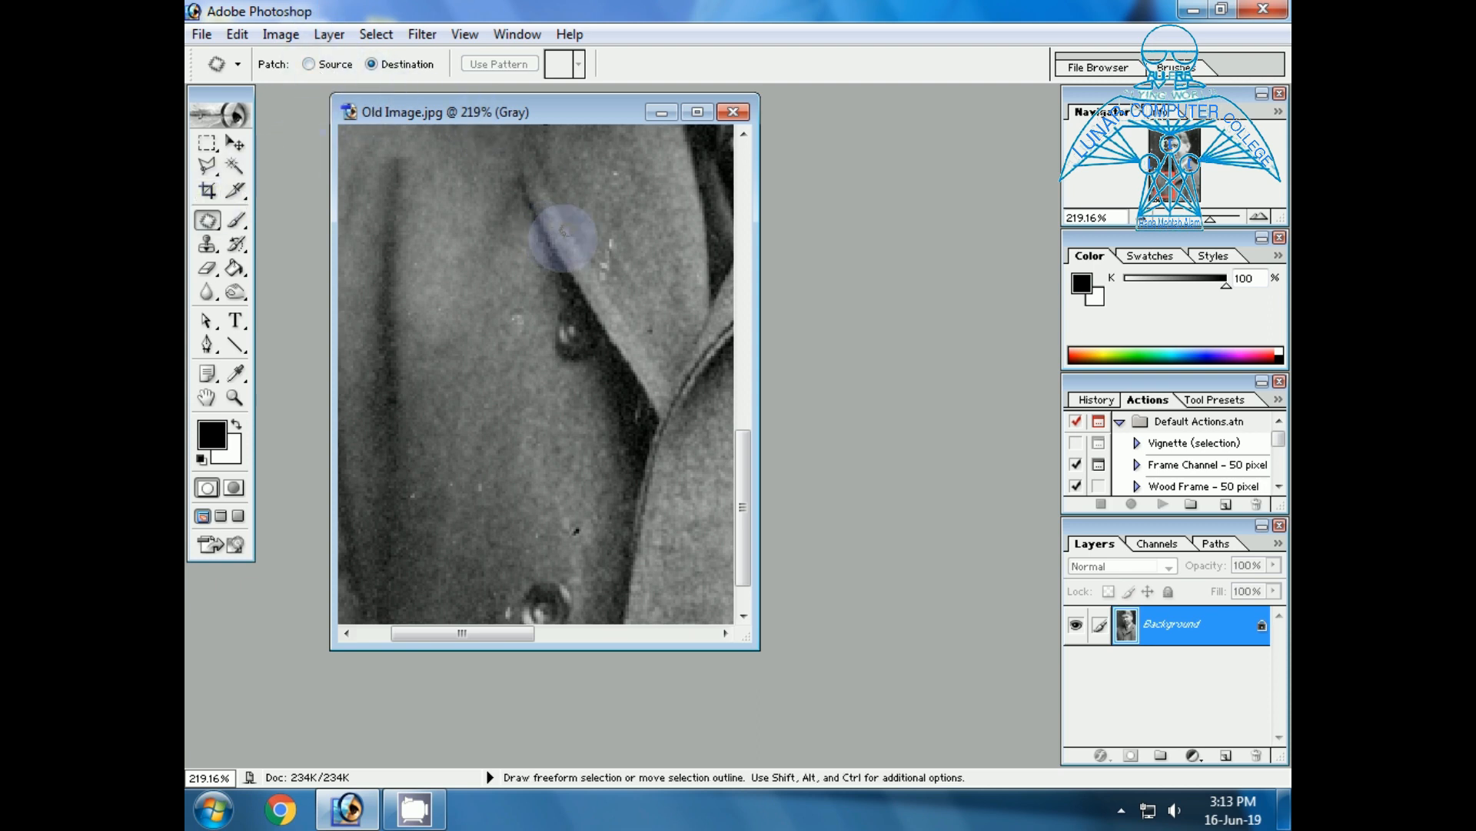
Set the Patch tool back to Source and patch the small white specks on the lower left front of the coat.
{"action": "left_click", "coordinate": [309, 64]}
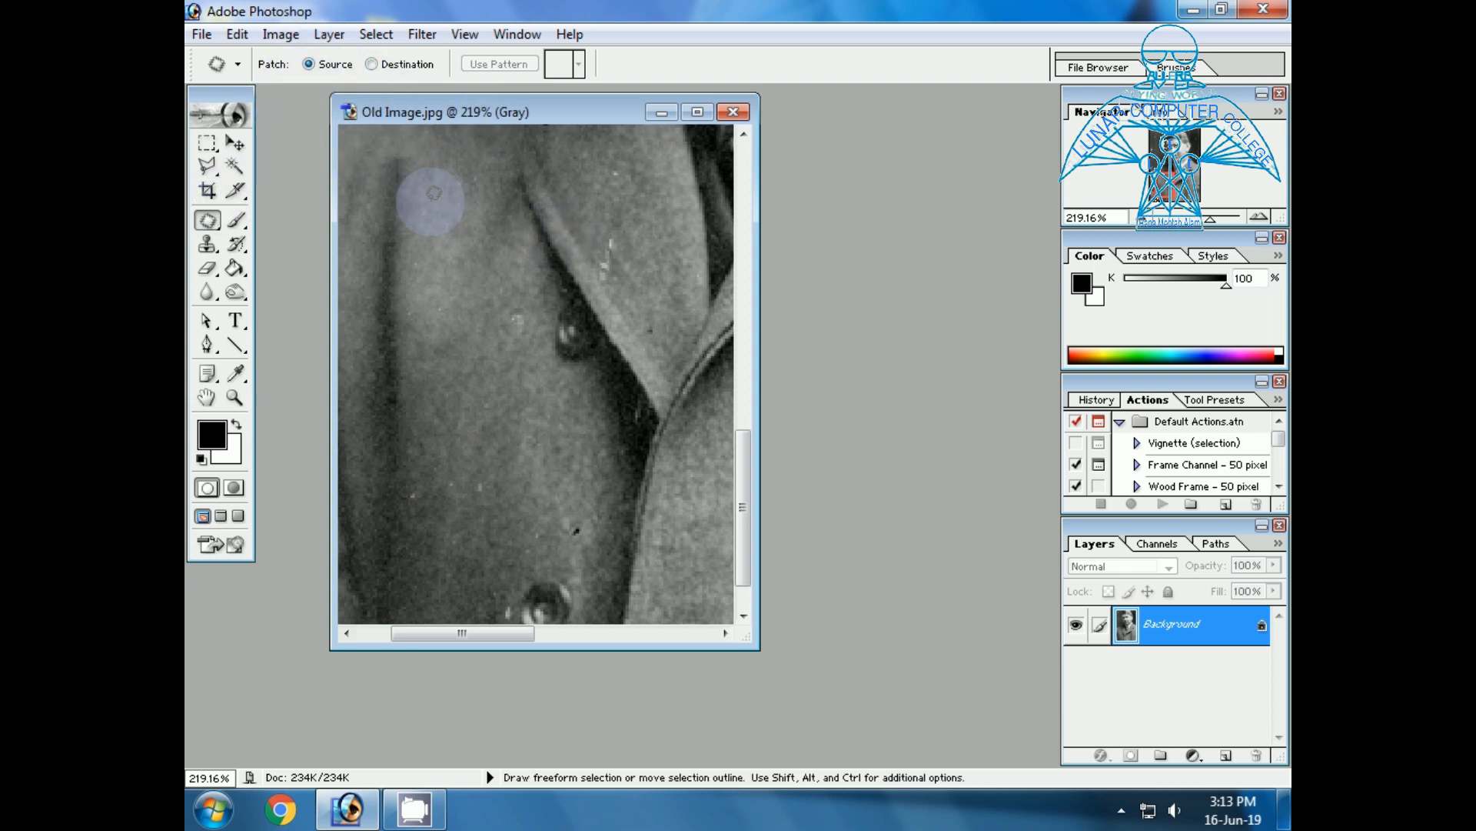
{"action": "scroll", "coordinate": [491, 387], "scroll_direction": "down", "scroll_amount": 2}
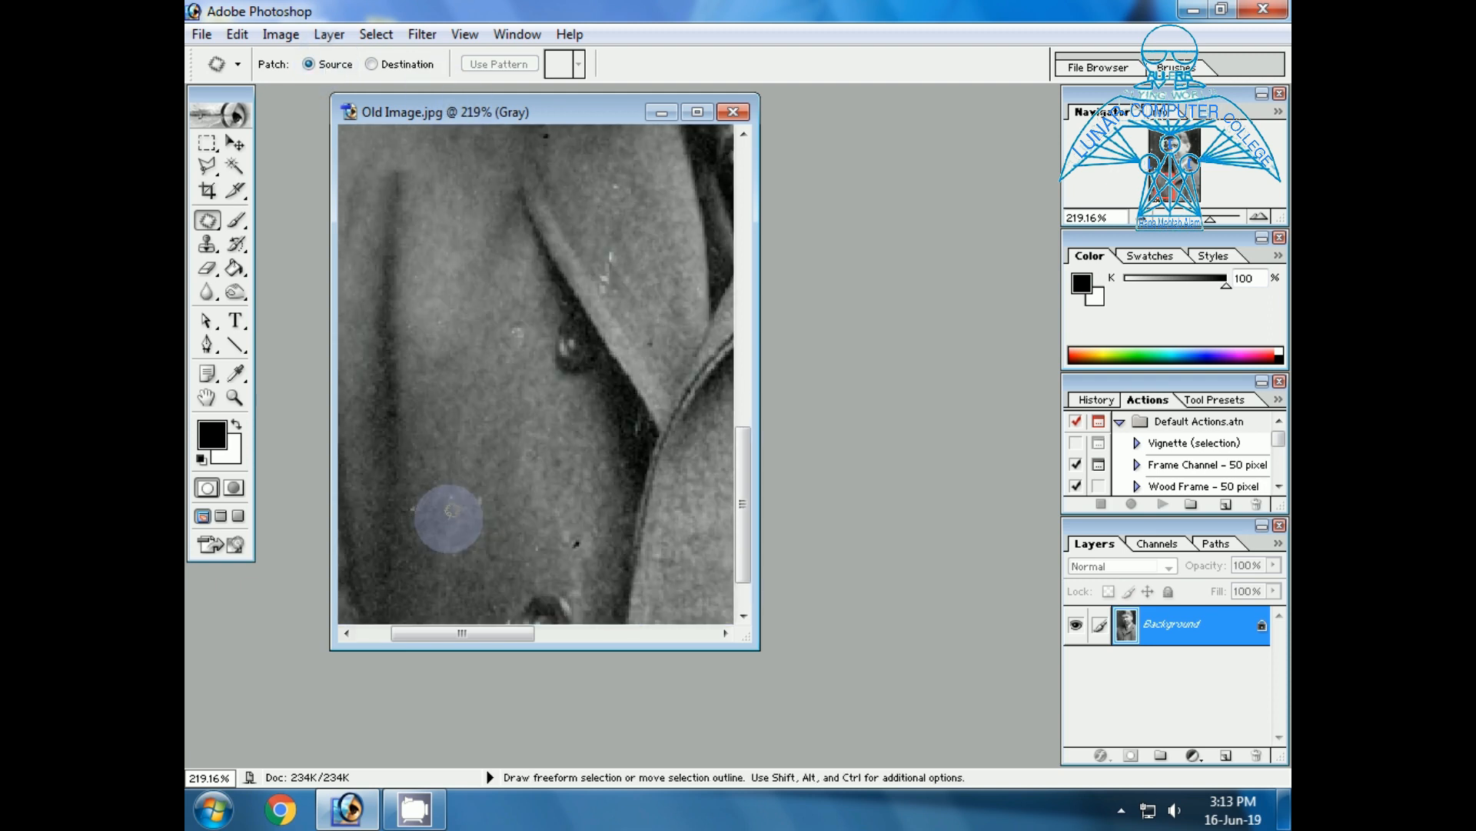
{"action": "scroll", "coordinate": [449, 518], "scroll_direction": "up", "scroll_amount": 10}
{"action": "scroll", "coordinate": [453, 510], "scroll_direction": "up", "scroll_amount": 3}
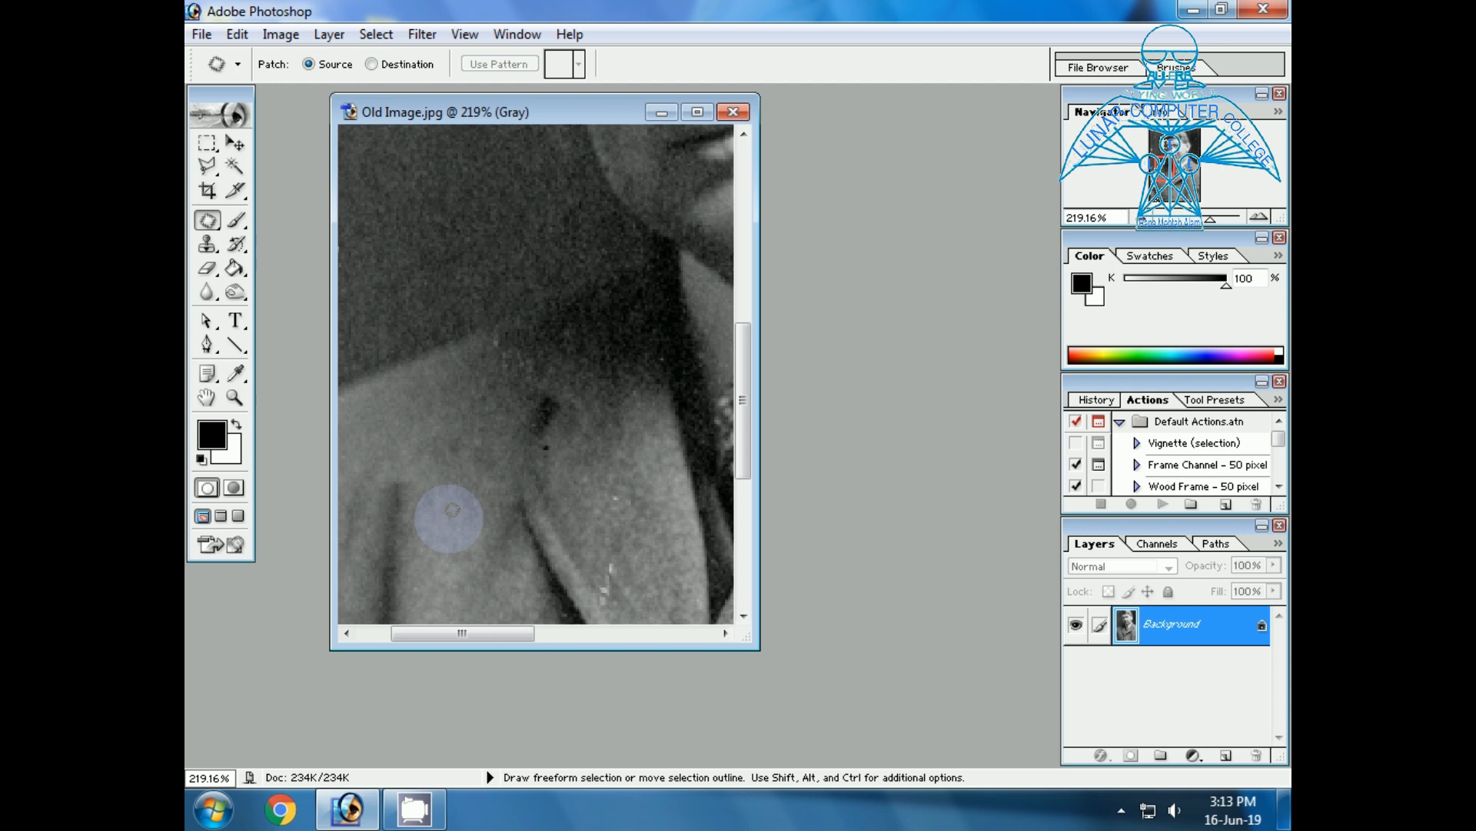
{"action": "scroll", "coordinate": [453, 510], "scroll_direction": "down", "scroll_amount": 12}
{"action": "mouse_move", "coordinate": [407, 461]}
{"action": "left_mouse_down"}
{"action": "mouse_move", "coordinate": [415, 419]}
{"action": "mouse_move", "coordinate": [413, 446]}
{"action": "mouse_move", "coordinate": [449, 428]}
{"action": "left_mouse_up"}
{"action": "left_click", "coordinate": [448, 511]}
{"action": "mouse_move", "coordinate": [493, 567]}
{"action": "left_mouse_down"}
{"action": "mouse_move", "coordinate": [517, 541]}
{"action": "mouse_move", "coordinate": [520, 558]}
{"action": "mouse_move", "coordinate": [481, 538]}
{"action": "left_mouse_up"}
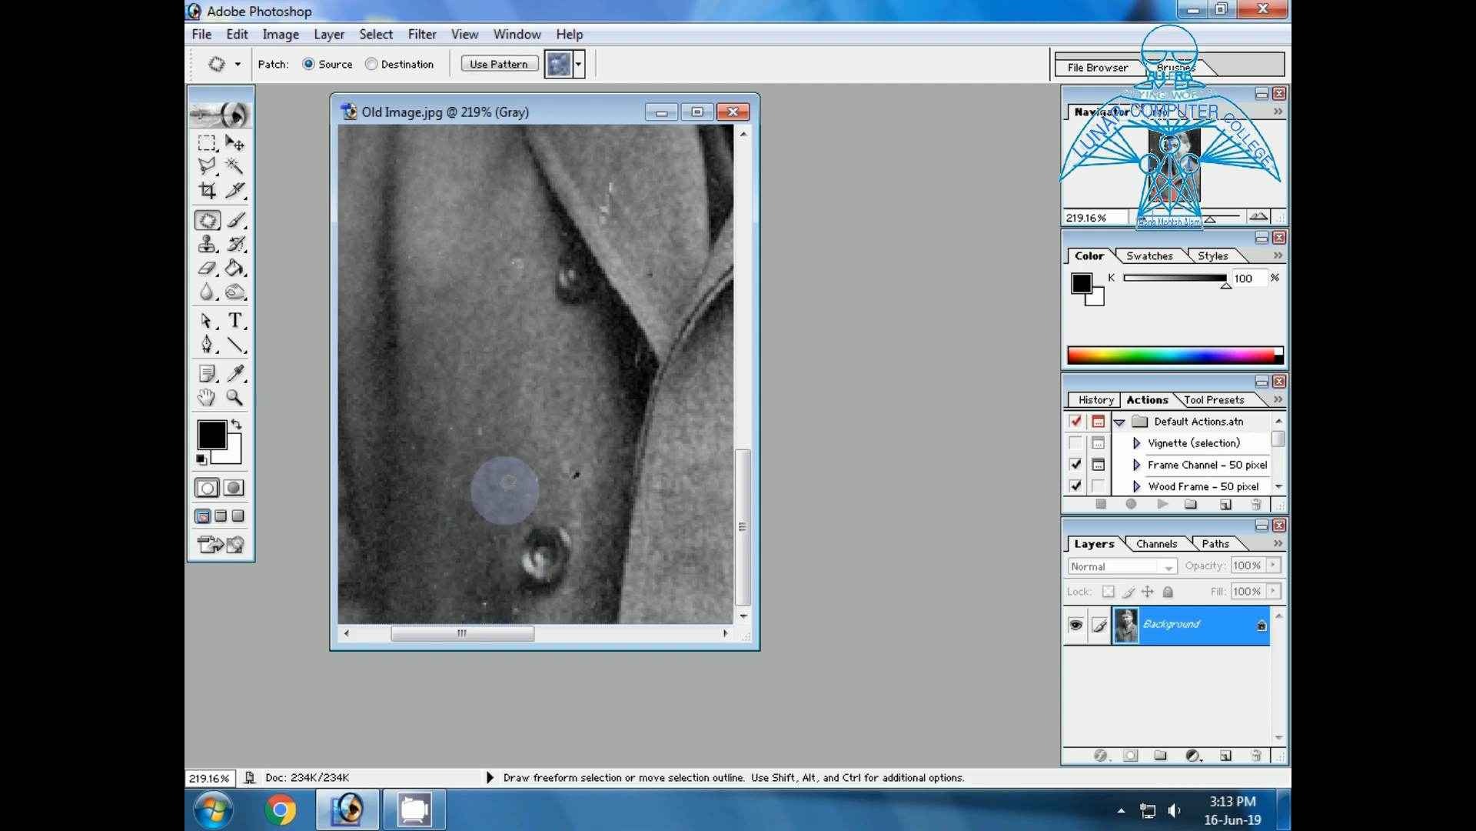
{"action": "left_click", "coordinate": [505, 491]}
Patch the remaining specks near the photo's bottom edge, beside and below the lower coat button.
{"action": "mouse_move", "coordinate": [488, 615]}
{"action": "left_mouse_down"}
{"action": "mouse_move", "coordinate": [489, 589]}
{"action": "mouse_move", "coordinate": [485, 613]}
{"action": "left_mouse_up"}
{"action": "left_click_drag", "start_coordinate": [478, 606], "coordinate": [445, 560]}
{"action": "left_click", "coordinate": [452, 542]}
{"action": "mouse_move", "coordinate": [519, 619]}
{"action": "left_mouse_down"}
{"action": "mouse_move", "coordinate": [509, 591]}
{"action": "mouse_move", "coordinate": [527, 611]}
{"action": "mouse_move", "coordinate": [473, 522]}
{"action": "left_mouse_up"}
{"action": "left_click", "coordinate": [493, 443]}
Patch the white spots on the coat's right front below the lapel with nearby clean fabric.
{"action": "left_click_drag", "start_coordinate": [485, 645], "coordinate": [641, 629]}
{"action": "scroll", "coordinate": [491, 517], "scroll_direction": "down", "scroll_amount": 1}
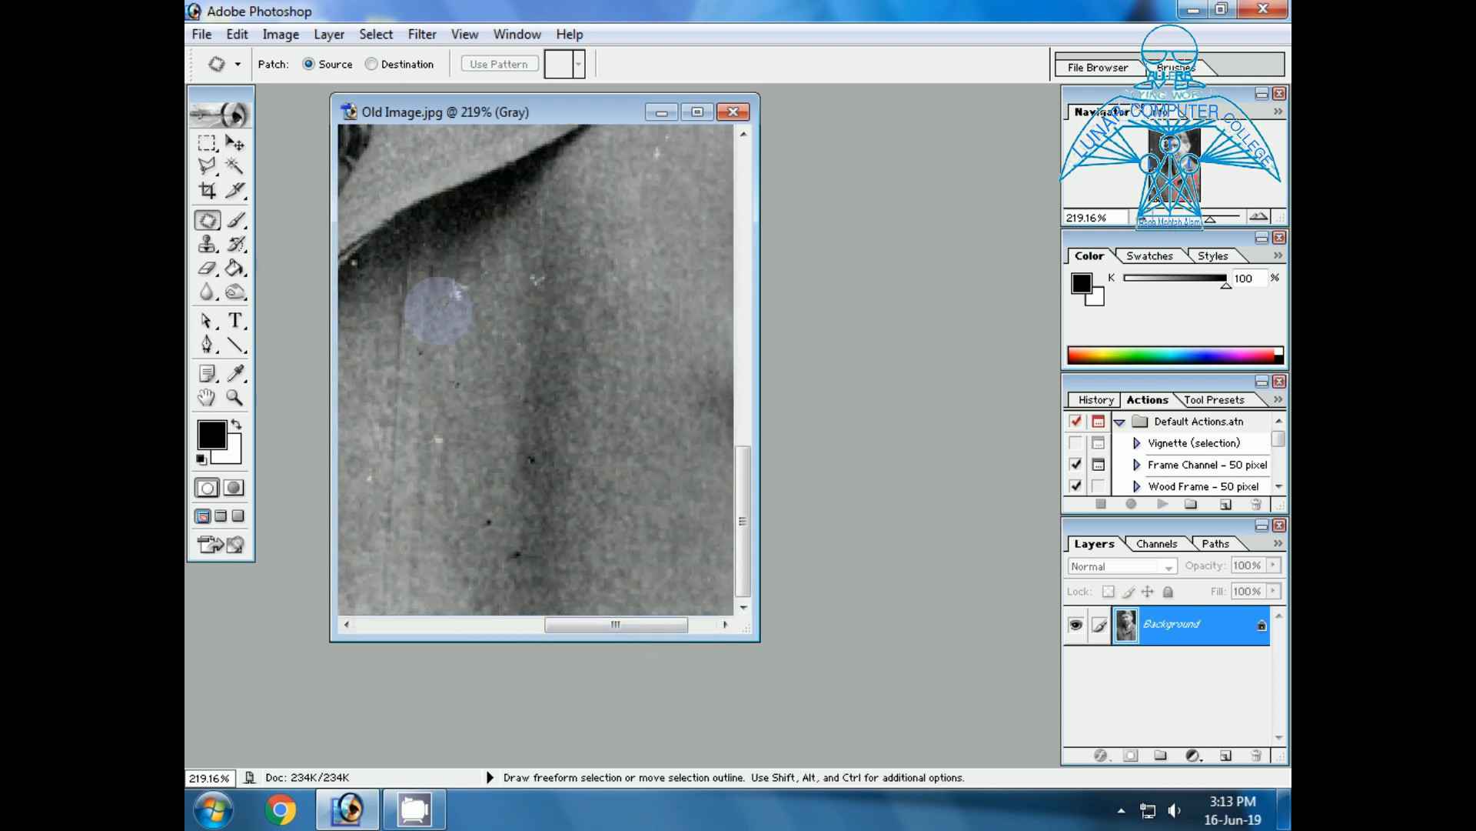
{"action": "mouse_move", "coordinate": [445, 313]}
{"action": "left_mouse_down"}
{"action": "mouse_move", "coordinate": [462, 270]}
{"action": "mouse_move", "coordinate": [429, 396]}
{"action": "mouse_move", "coordinate": [444, 465]}
{"action": "mouse_move", "coordinate": [389, 413]}
{"action": "mouse_move", "coordinate": [449, 422]}
{"action": "mouse_move", "coordinate": [445, 452]}
{"action": "left_mouse_up"}
Patch the large white mark on the edge of the man's right-hand shoulder with clean coat fabric from below it.
{"action": "scroll", "coordinate": [428, 504], "scroll_direction": "up", "scroll_amount": 4}
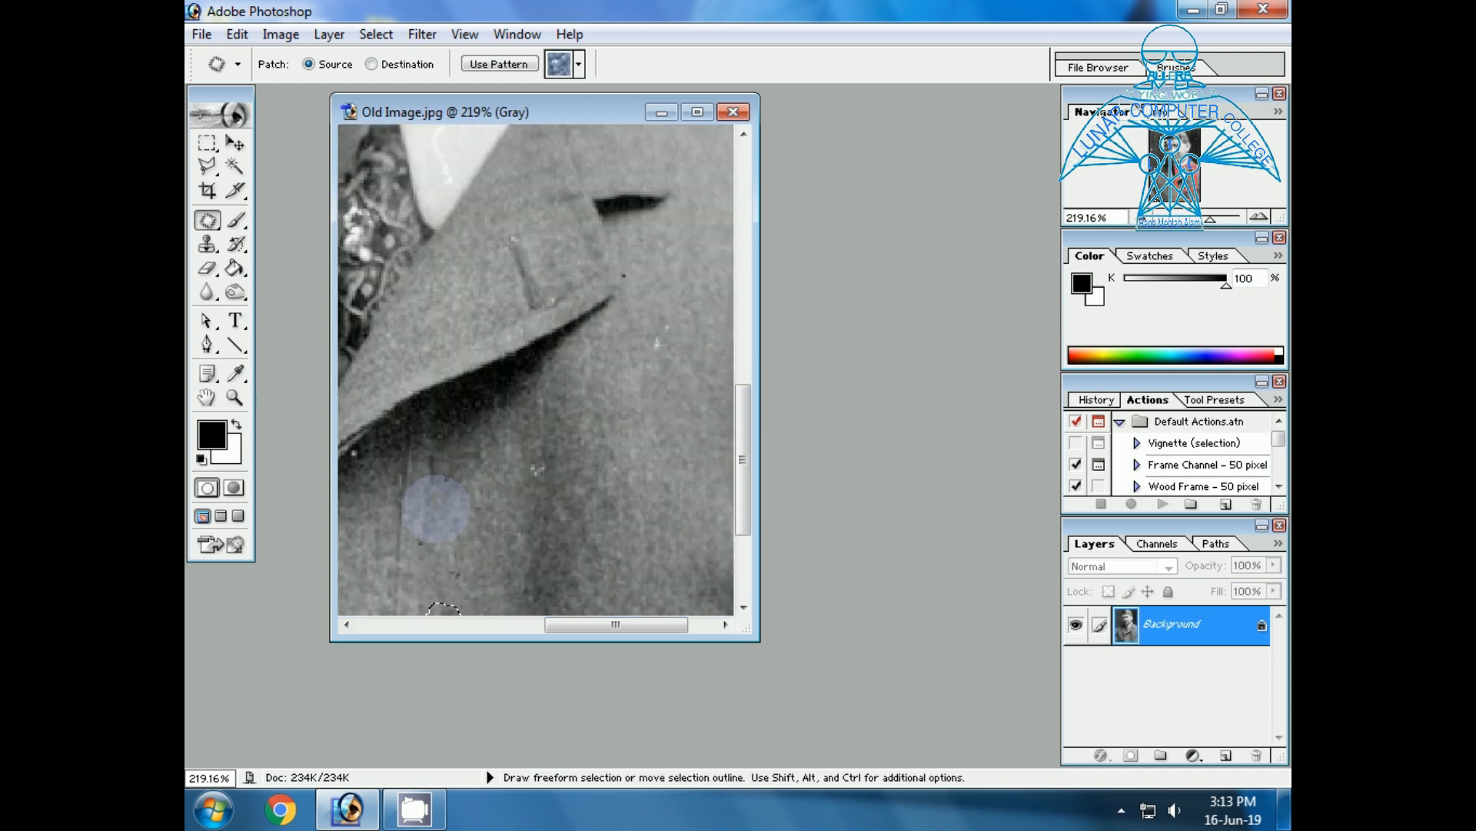
{"action": "scroll", "coordinate": [428, 501], "scroll_direction": "up", "scroll_amount": 4}
{"action": "scroll", "coordinate": [592, 499], "scroll_direction": "up", "scroll_amount": 3}
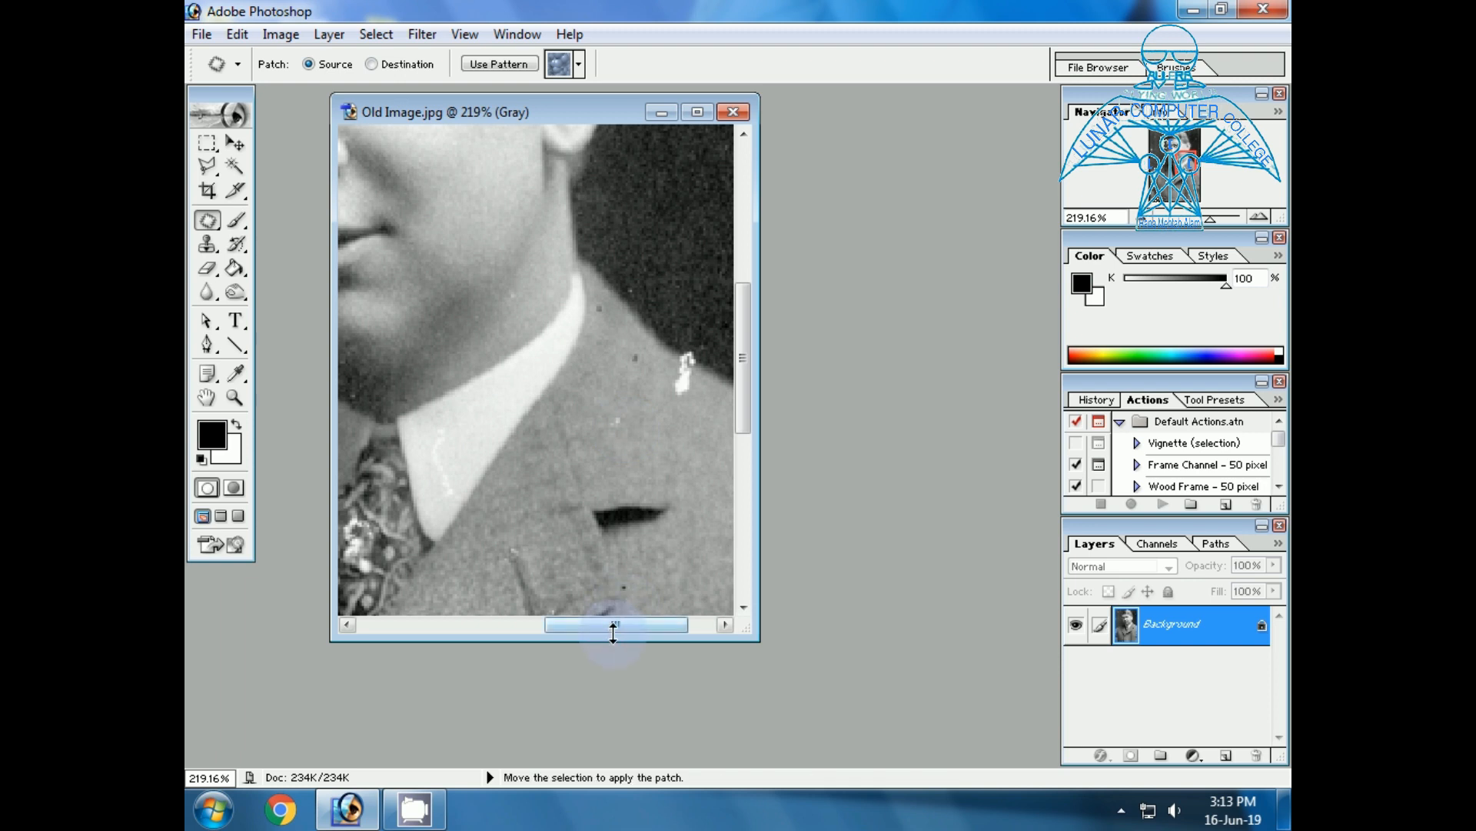
{"action": "left_click_drag", "start_coordinate": [613, 629], "coordinate": [661, 632]}
{"action": "scroll", "coordinate": [615, 492], "scroll_direction": "up", "scroll_amount": 1}
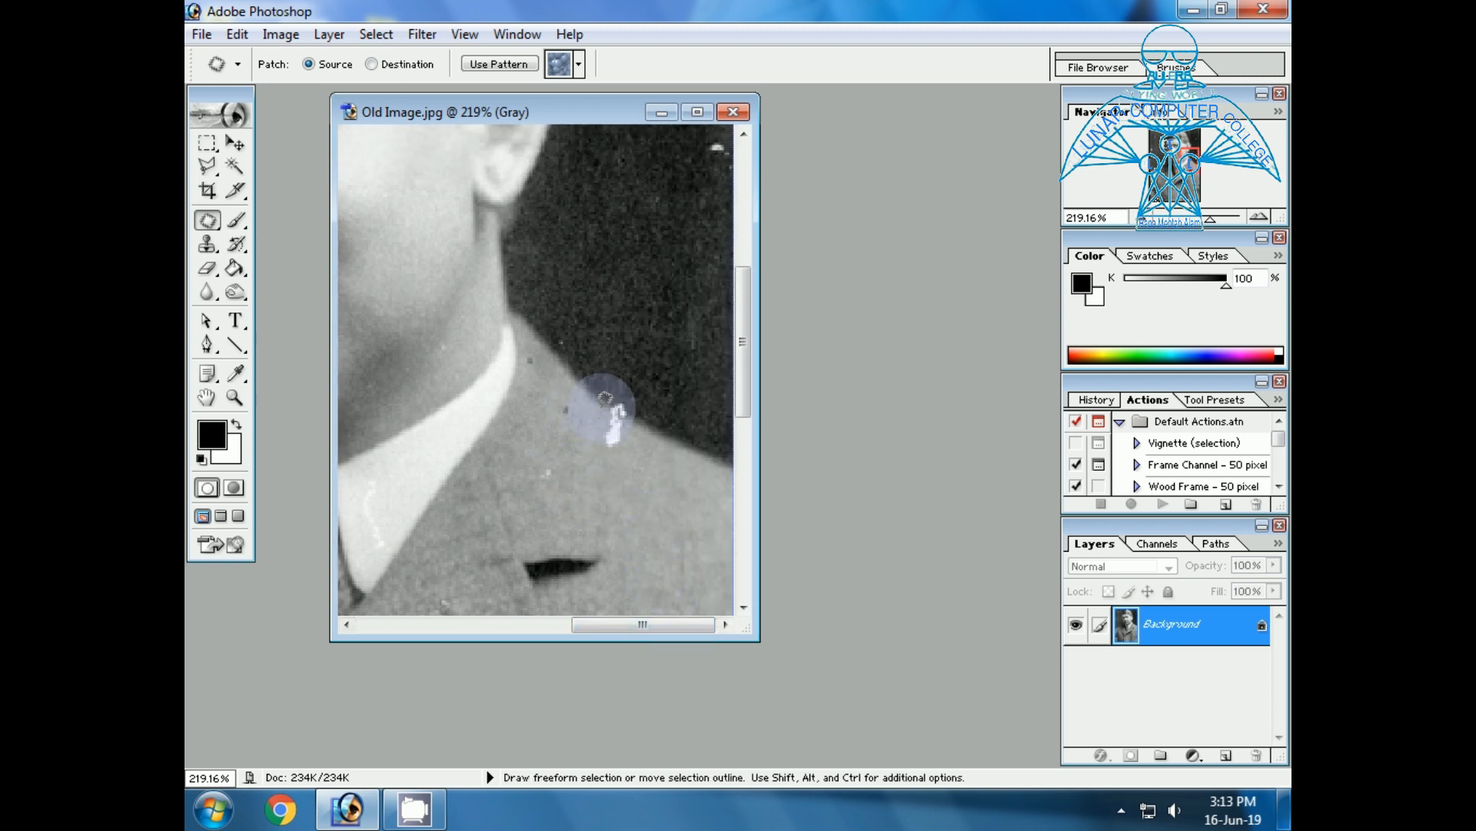
{"action": "mouse_move", "coordinate": [643, 416]}
{"action": "left_mouse_down"}
{"action": "mouse_move", "coordinate": [654, 429]}
{"action": "mouse_move", "coordinate": [609, 418]}
{"action": "mouse_move", "coordinate": [626, 495]}
{"action": "mouse_move", "coordinate": [649, 521]}
{"action": "left_mouse_up"}
{"action": "left_click", "coordinate": [651, 542]}
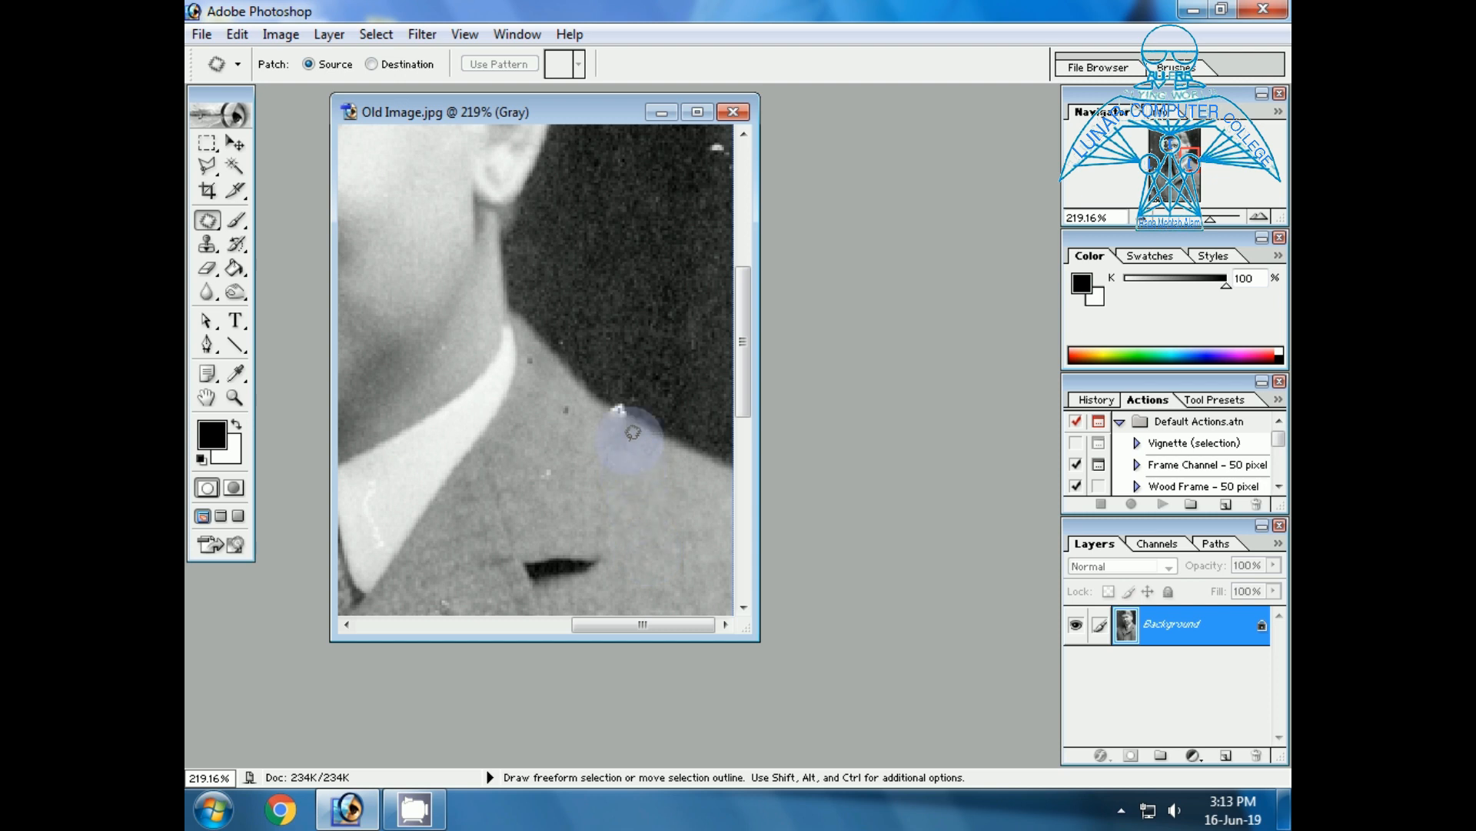
{"action": "mouse_move", "coordinate": [600, 404]}
{"action": "left_mouse_down"}
{"action": "mouse_move", "coordinate": [625, 422]}
{"action": "mouse_move", "coordinate": [626, 395]}
{"action": "mouse_move", "coordinate": [646, 408]}
{"action": "mouse_move", "coordinate": [626, 422]}
{"action": "mouse_move", "coordinate": [603, 402]}
{"action": "mouse_move", "coordinate": [627, 477]}
{"action": "left_mouse_up"}
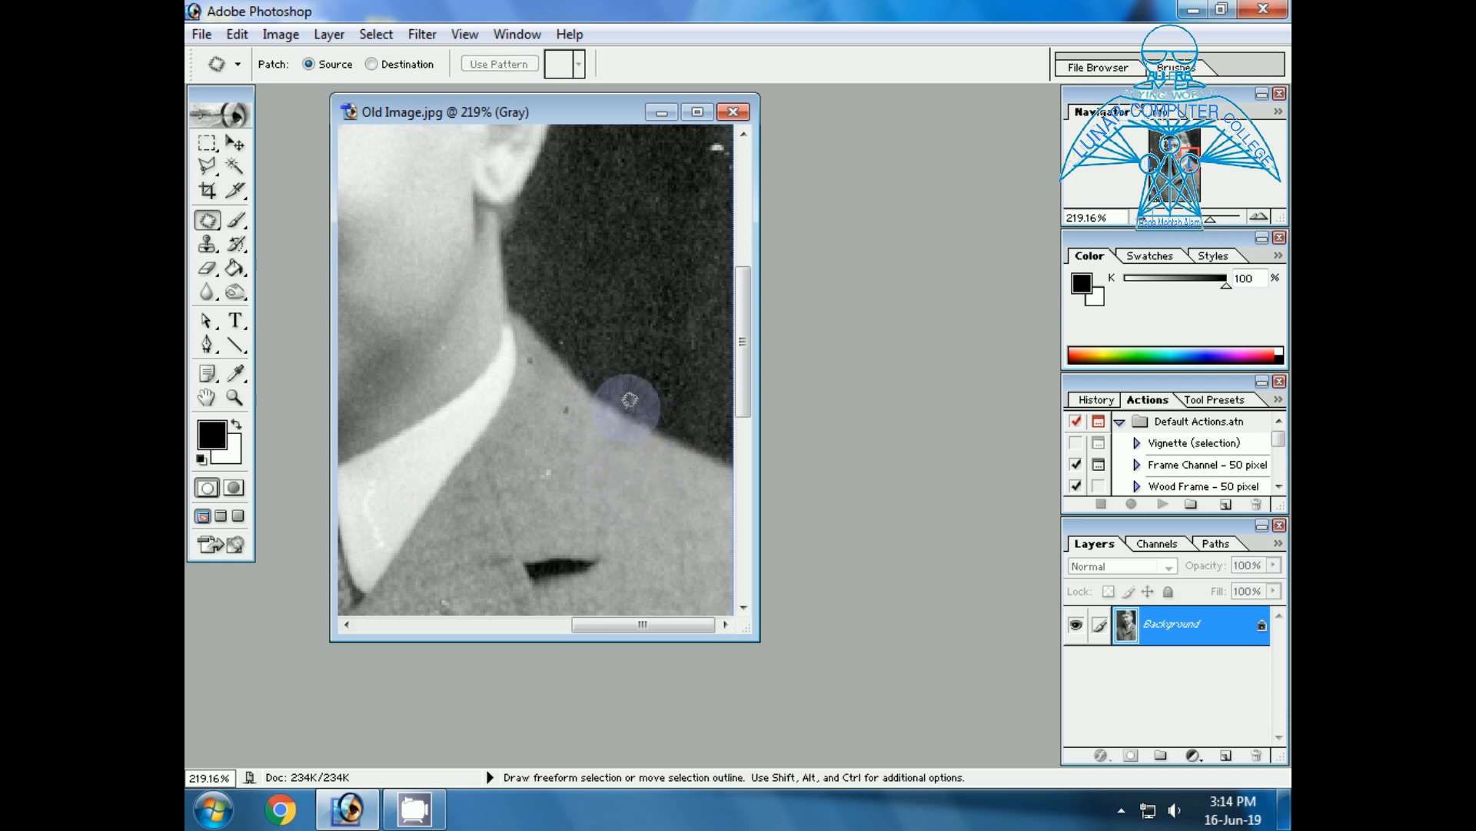
Patch the white speck in the dark background above the shoulder, near the photo's edge, with clean background.
{"action": "left_click_drag", "start_coordinate": [742, 343], "coordinate": [749, 308]}
{"action": "mouse_move", "coordinate": [727, 229]}
{"action": "left_mouse_down"}
{"action": "mouse_move", "coordinate": [708, 263]}
{"action": "mouse_move", "coordinate": [712, 224]}
{"action": "mouse_move", "coordinate": [712, 264]}
{"action": "mouse_move", "coordinate": [688, 262]}
{"action": "left_mouse_up"}
{"action": "left_click", "coordinate": [675, 294]}
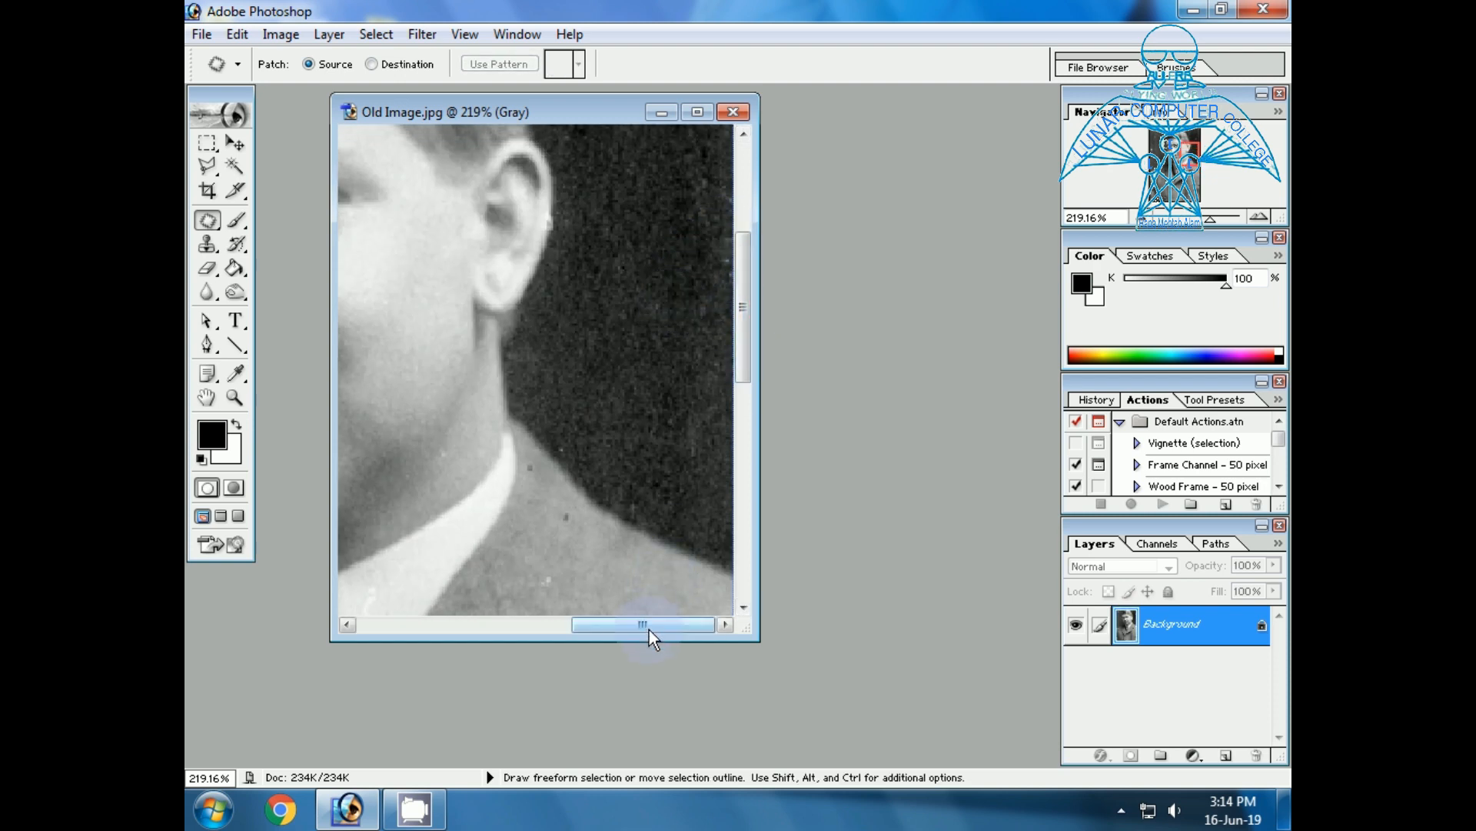
Patch the remaining light specks in the dark background beside the ear and head with clean background texture.
{"action": "scroll", "coordinate": [639, 452], "scroll_direction": "up", "scroll_amount": 2}
{"action": "scroll", "coordinate": [638, 450], "scroll_direction": "up", "scroll_amount": 3}
{"action": "mouse_move", "coordinate": [669, 346]}
{"action": "left_mouse_down"}
{"action": "mouse_move", "coordinate": [649, 330]}
{"action": "mouse_move", "coordinate": [682, 339]}
{"action": "mouse_move", "coordinate": [670, 303]}
{"action": "mouse_move", "coordinate": [684, 278]}
{"action": "mouse_move", "coordinate": [626, 353]}
{"action": "mouse_move", "coordinate": [538, 320]}
{"action": "mouse_move", "coordinate": [570, 343]}
{"action": "mouse_move", "coordinate": [544, 309]}
{"action": "mouse_move", "coordinate": [606, 351]}
{"action": "left_mouse_up"}
{"action": "mouse_move", "coordinate": [605, 272]}
{"action": "left_mouse_down"}
{"action": "mouse_move", "coordinate": [557, 215]}
{"action": "mouse_move", "coordinate": [616, 272]}
{"action": "mouse_move", "coordinate": [635, 326]}
{"action": "left_mouse_up"}
{"action": "left_click_drag", "start_coordinate": [539, 248], "coordinate": [647, 307]}
{"action": "left_click", "coordinate": [636, 304]}
{"action": "mouse_move", "coordinate": [603, 178]}
{"action": "left_mouse_down"}
{"action": "mouse_move", "coordinate": [638, 209]}
{"action": "mouse_move", "coordinate": [603, 181]}
{"action": "mouse_move", "coordinate": [638, 291]}
{"action": "left_mouse_up"}
{"action": "left_click", "coordinate": [638, 291]}
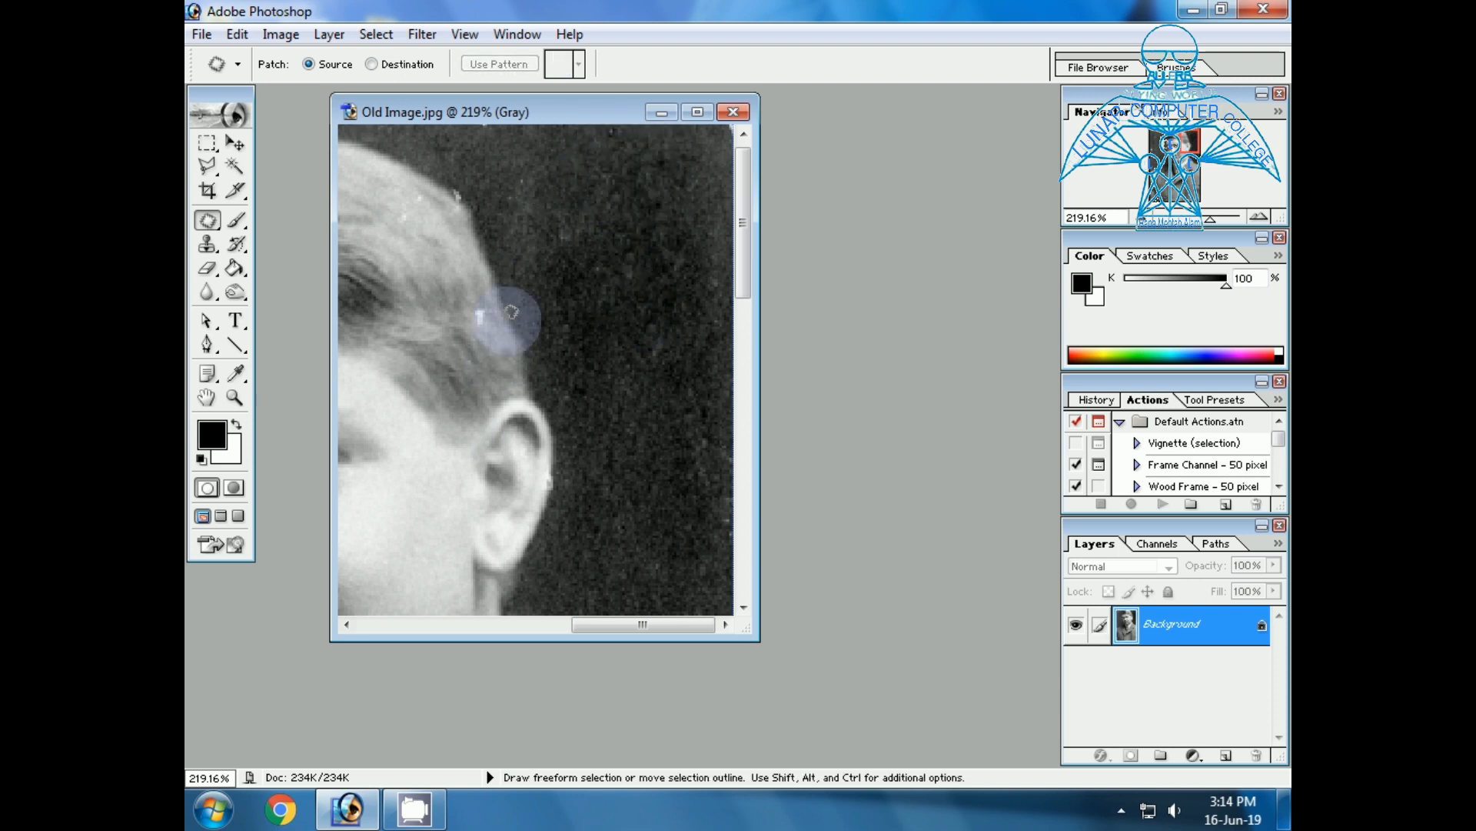
Patch the white spot on the hair's edge above the ear and the speck in the background above the head.
{"action": "scroll", "coordinate": [484, 348], "scroll_direction": "up", "scroll_amount": 1}
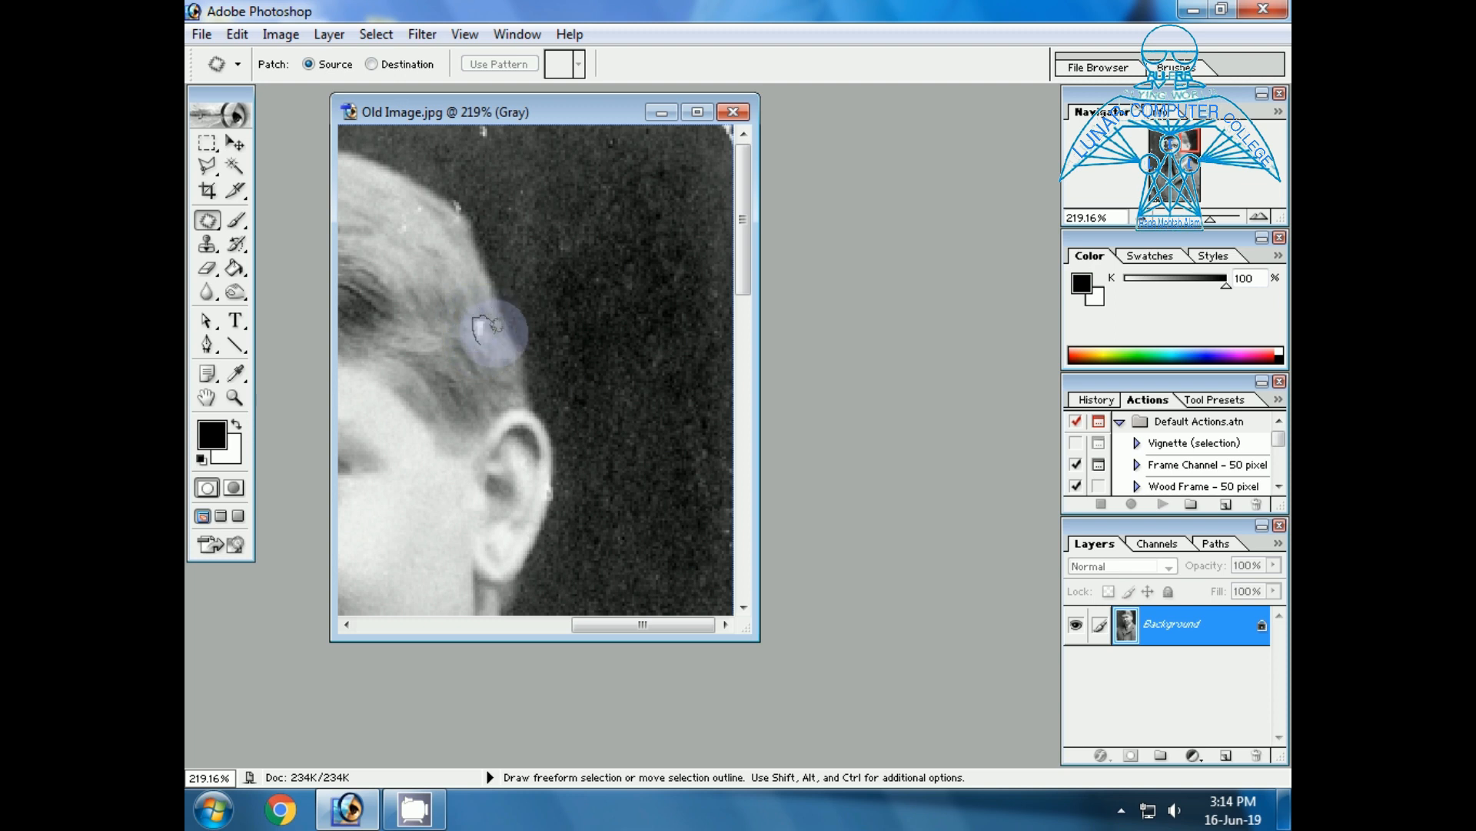
{"action": "left_click_drag", "start_coordinate": [482, 329], "coordinate": [466, 338]}
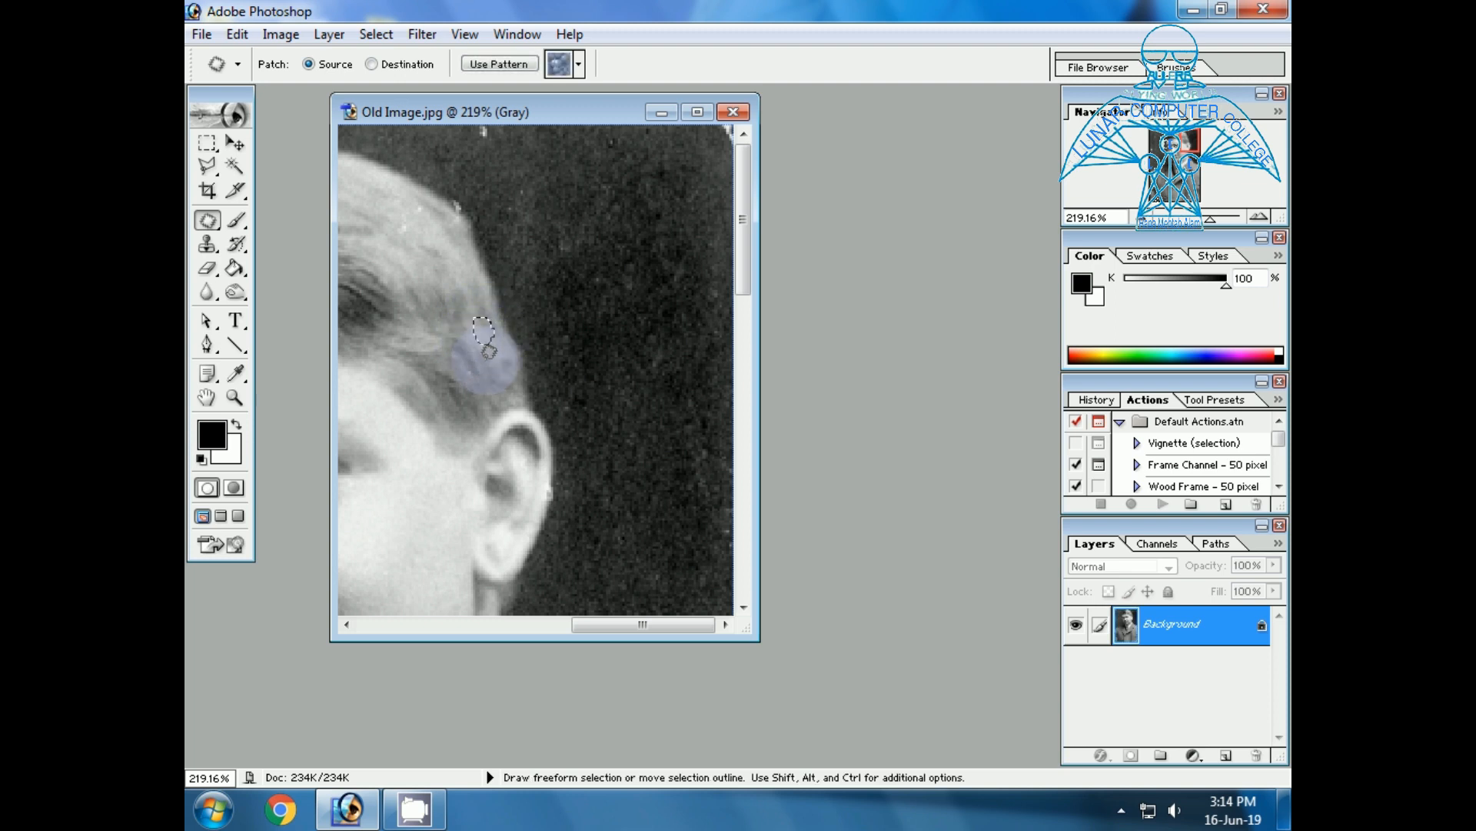
{"action": "left_click", "coordinate": [481, 394]}
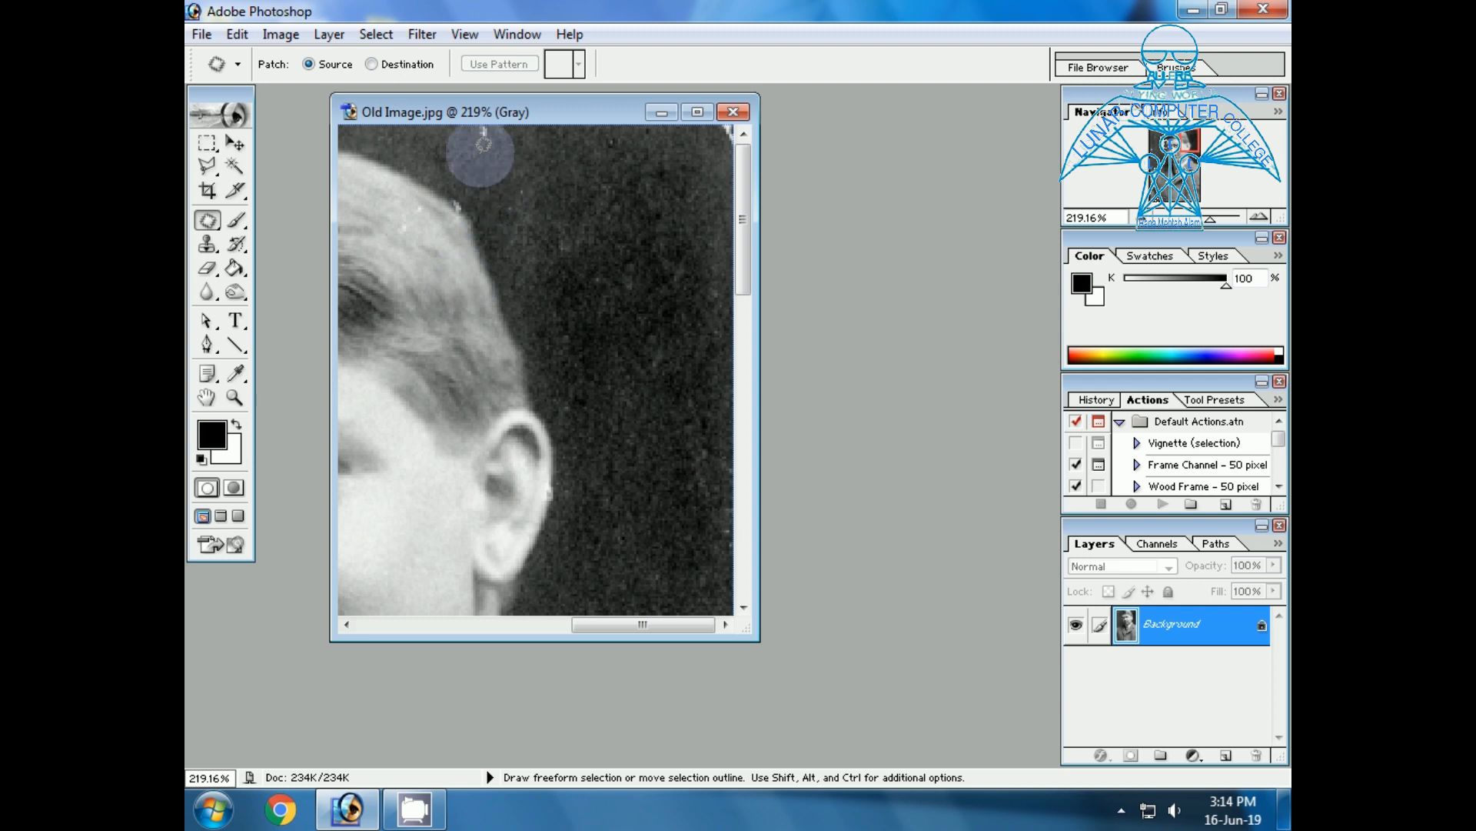
{"action": "left_click_drag", "start_coordinate": [481, 149], "coordinate": [513, 178]}
{"action": "left_click", "coordinate": [514, 178]}
Patch the white mark on the hairline above the forehead and the white blotch in the dark part of the hair.
{"action": "left_click_drag", "start_coordinate": [607, 626], "coordinate": [405, 620]}
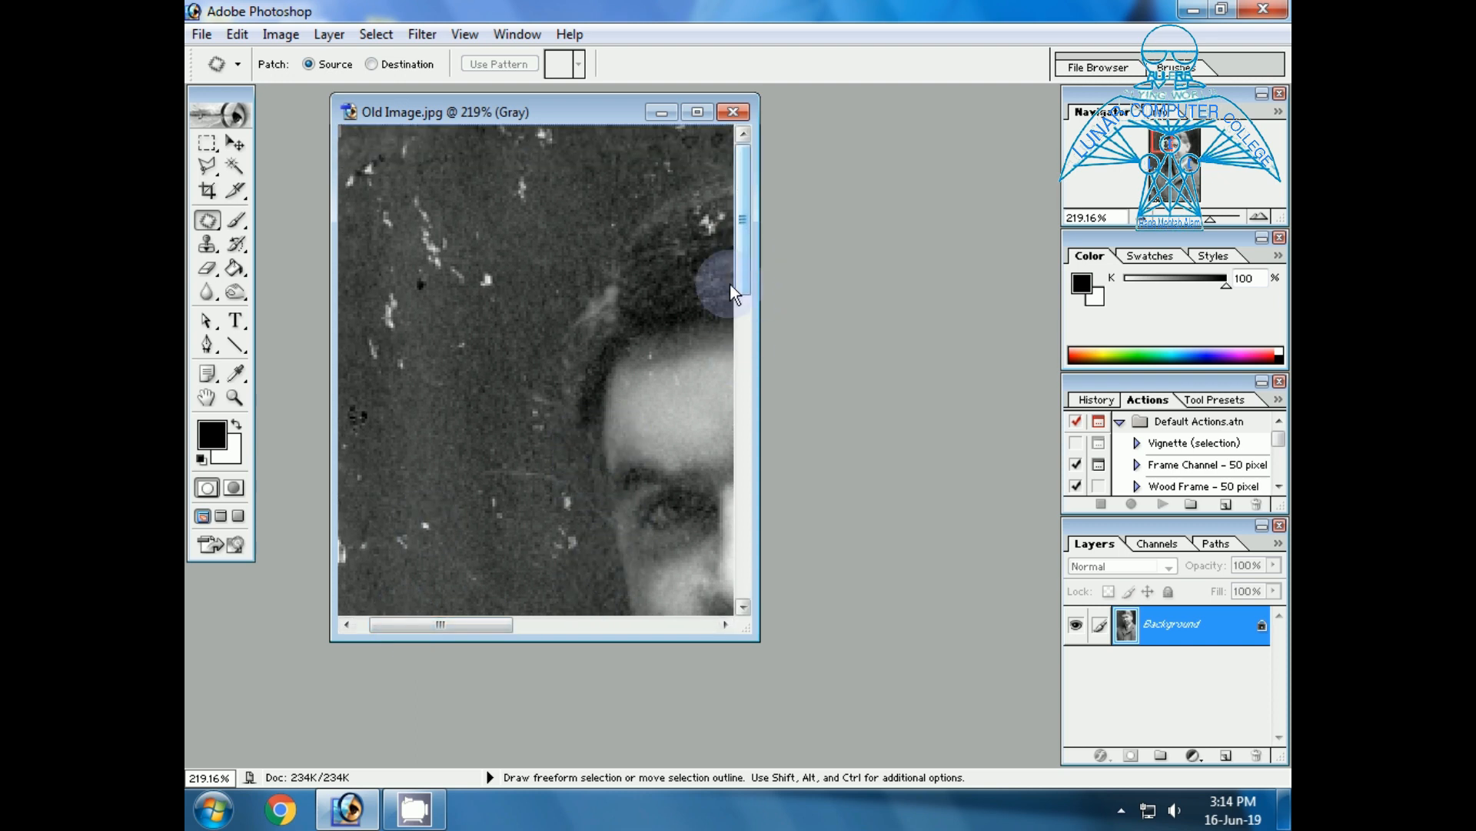
{"action": "left_click_drag", "start_coordinate": [500, 625], "coordinate": [579, 616]}
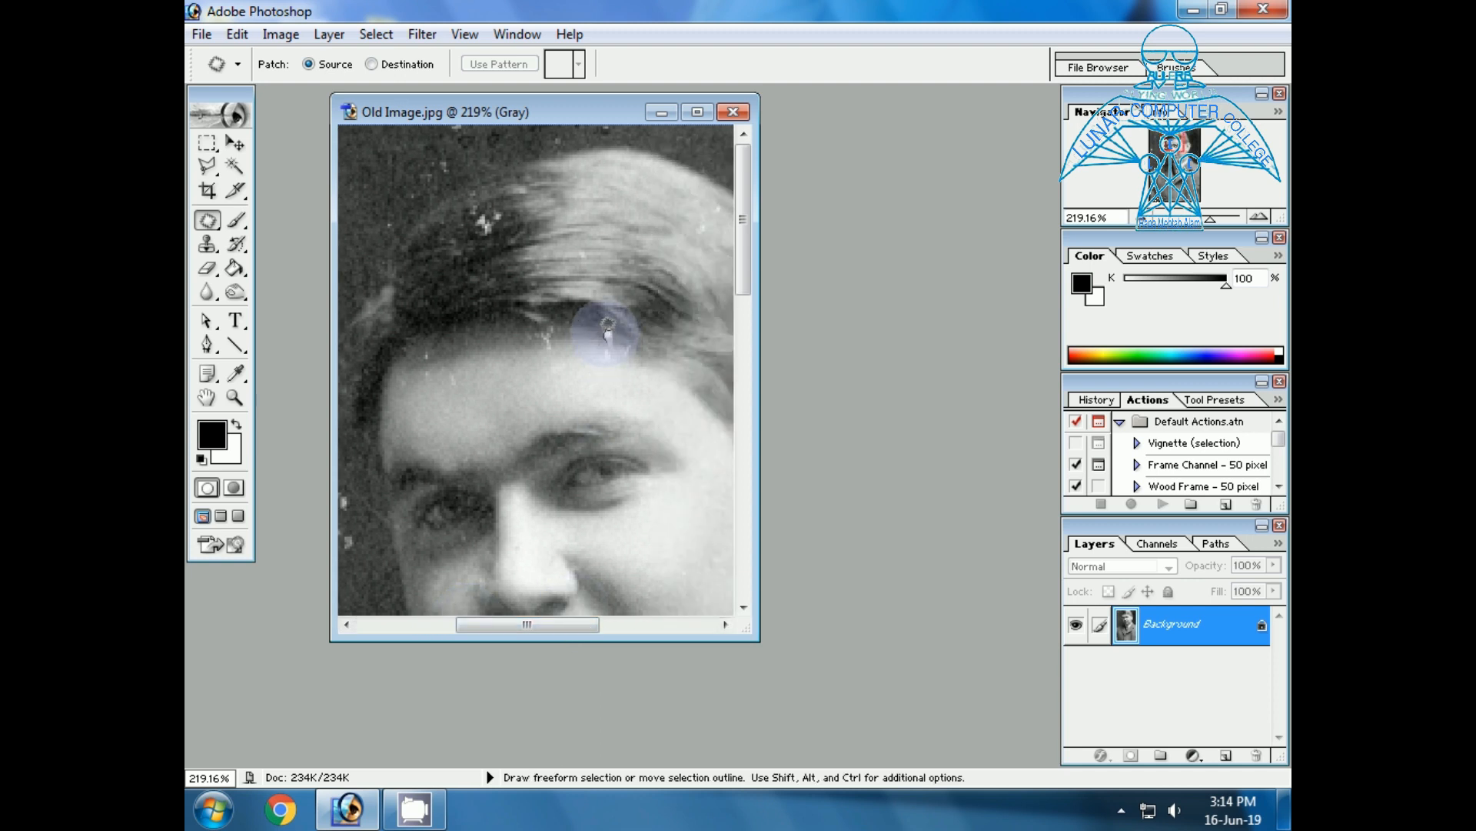
{"action": "left_click_drag", "start_coordinate": [611, 335], "coordinate": [597, 321]}
{"action": "left_click", "coordinate": [604, 286]}
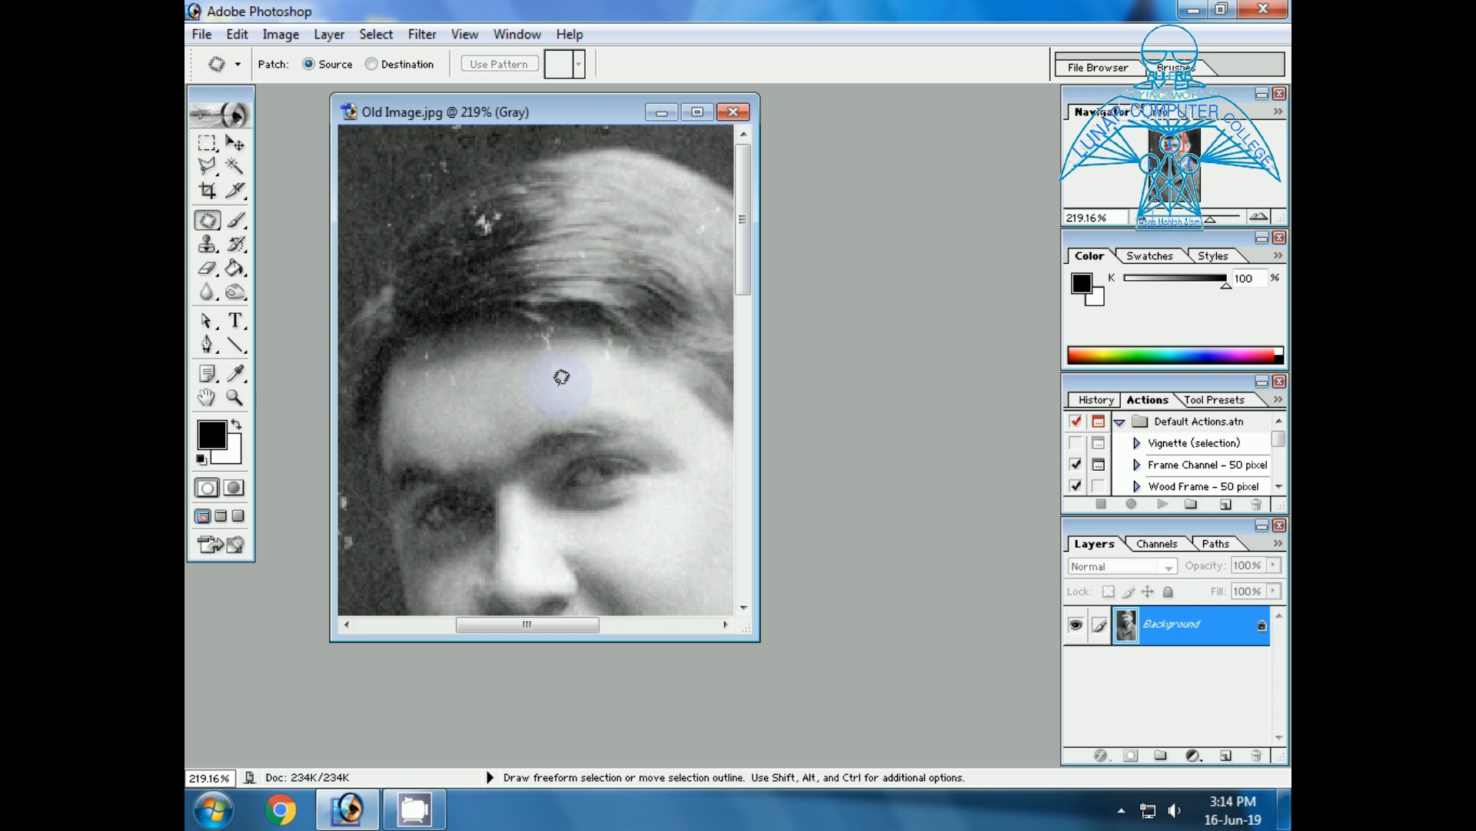
{"action": "mouse_move", "coordinate": [480, 224]}
{"action": "left_mouse_down"}
{"action": "mouse_move", "coordinate": [488, 189]}
{"action": "mouse_move", "coordinate": [511, 206]}
{"action": "mouse_move", "coordinate": [492, 231]}
{"action": "left_mouse_up"}
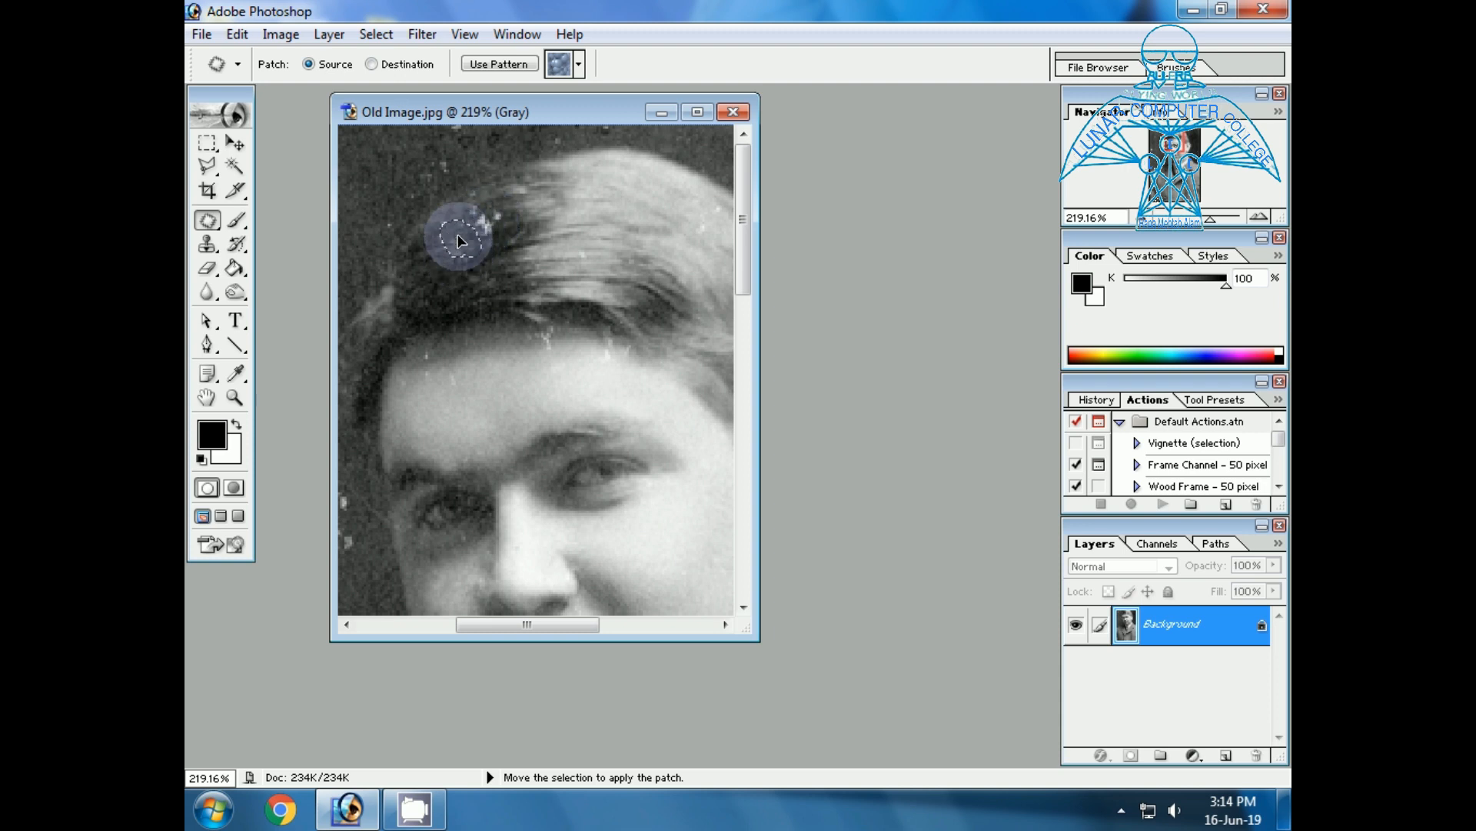
{"action": "left_click_drag", "start_coordinate": [458, 235], "coordinate": [458, 235]}
{"action": "left_click", "coordinate": [538, 247]}
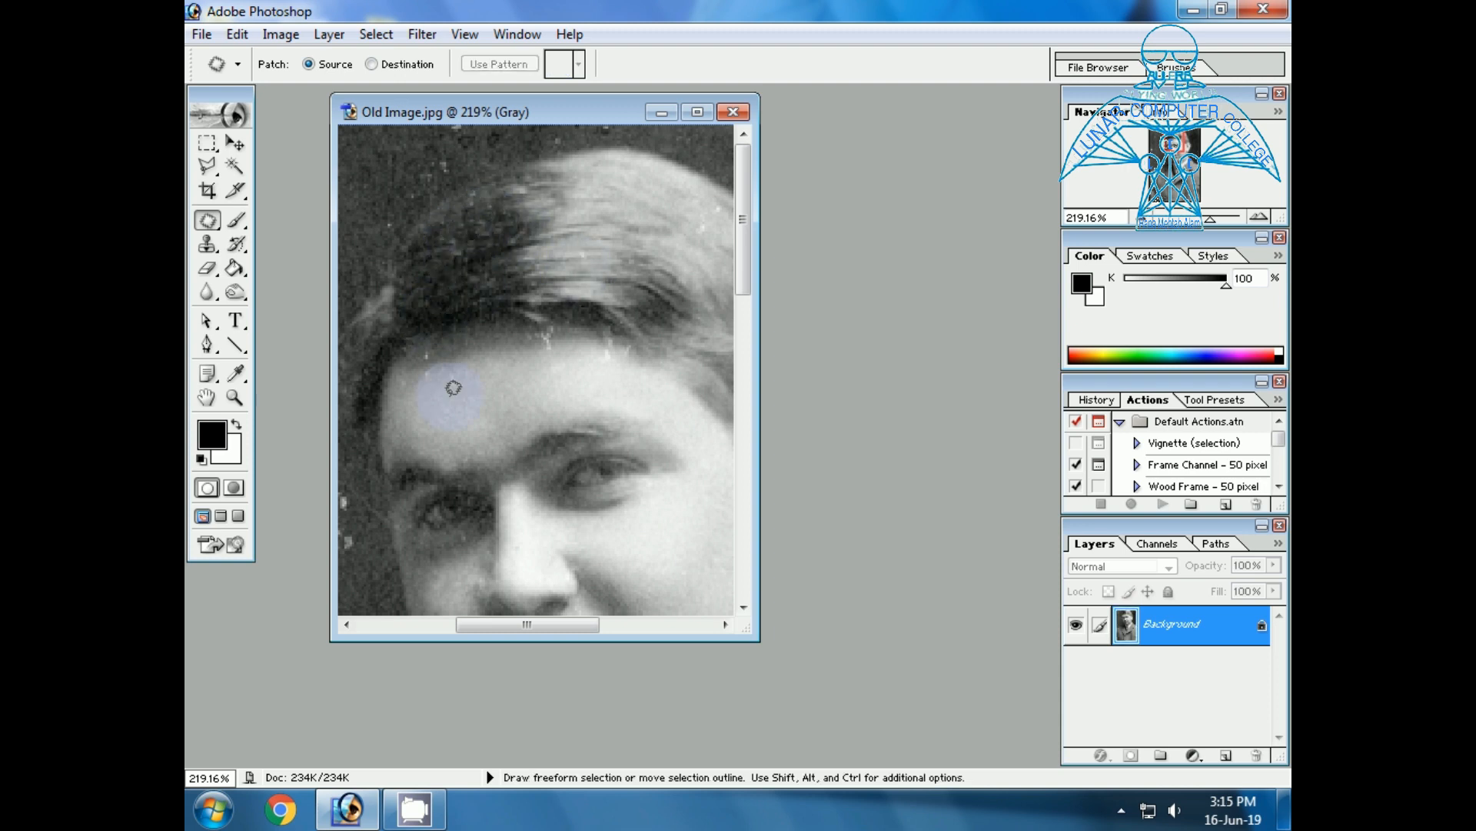
Patch the small white specks in the dark background beside the man's eye and temple with clean background.
{"action": "left_click_drag", "start_coordinate": [471, 623], "coordinate": [372, 625]}
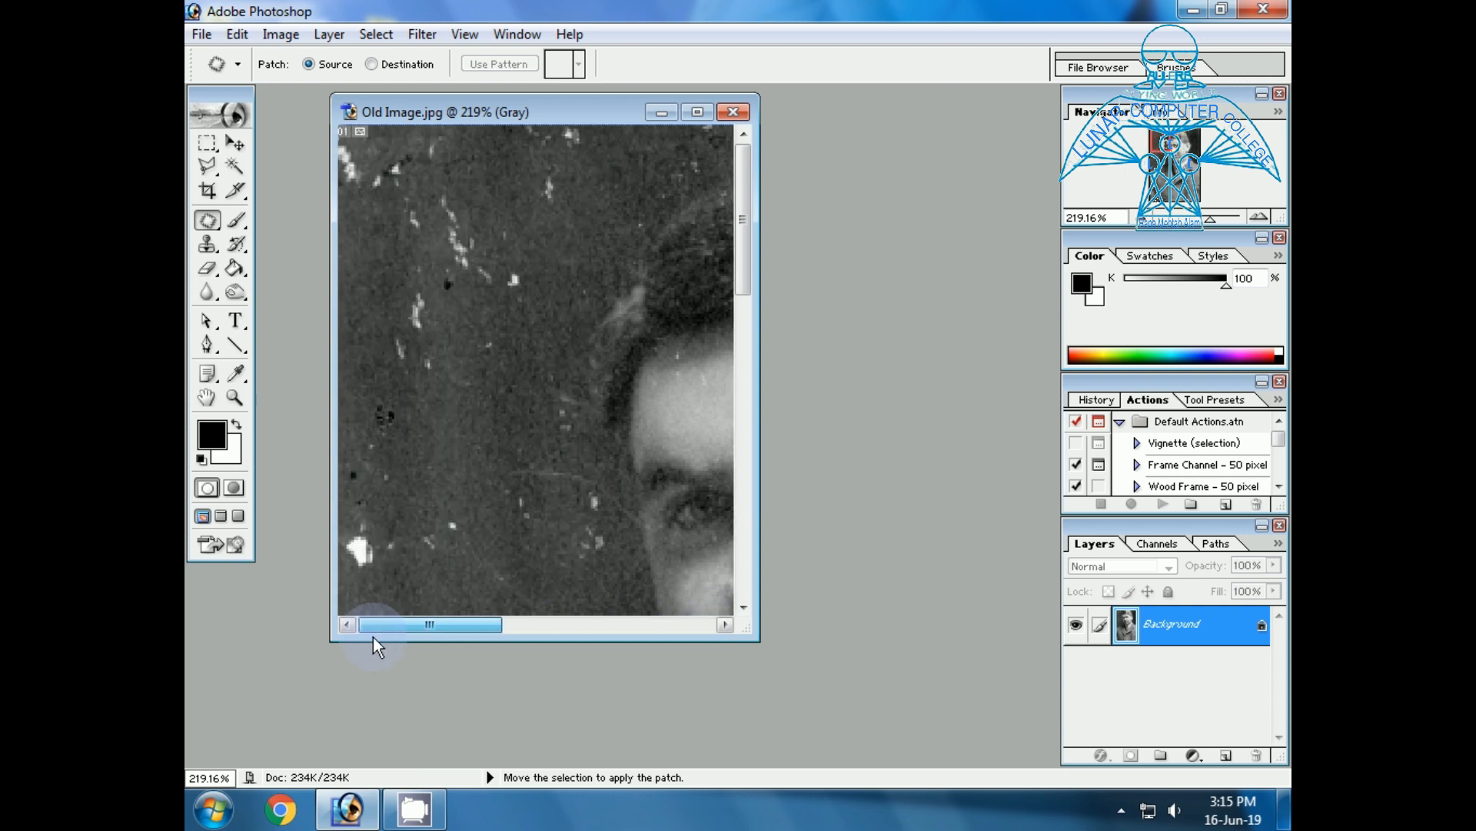
{"action": "mouse_move", "coordinate": [594, 496]}
{"action": "left_mouse_down"}
{"action": "mouse_move", "coordinate": [594, 517]}
{"action": "mouse_move", "coordinate": [582, 492]}
{"action": "mouse_move", "coordinate": [583, 564]}
{"action": "mouse_move", "coordinate": [581, 545]}
{"action": "mouse_move", "coordinate": [614, 556]}
{"action": "mouse_move", "coordinate": [585, 566]}
{"action": "mouse_move", "coordinate": [538, 439]}
{"action": "mouse_move", "coordinate": [561, 565]}
{"action": "mouse_move", "coordinate": [500, 523]}
{"action": "mouse_move", "coordinate": [544, 549]}
{"action": "mouse_move", "coordinate": [507, 435]}
{"action": "left_mouse_up"}
{"action": "left_click", "coordinate": [504, 388]}
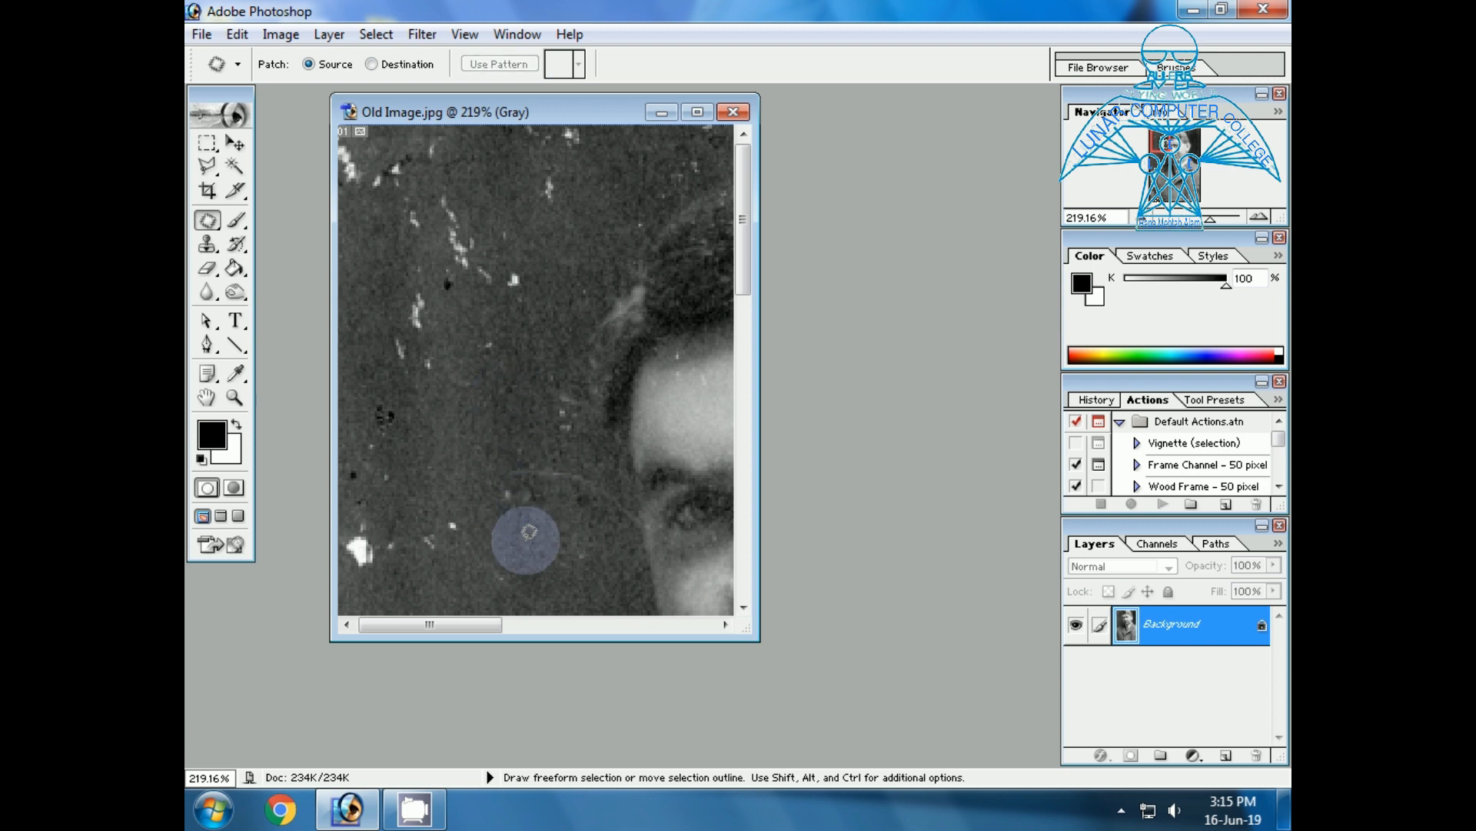
{"action": "mouse_move", "coordinate": [525, 398]}
{"action": "left_mouse_down"}
{"action": "mouse_move", "coordinate": [552, 435]}
{"action": "mouse_move", "coordinate": [532, 410]}
{"action": "left_mouse_up"}
{"action": "left_click", "coordinate": [524, 548]}
Patch the large white blotch at the photo's left edge and the specks next to it with clean background.
{"action": "mouse_move", "coordinate": [438, 565]}
{"action": "left_mouse_down"}
{"action": "mouse_move", "coordinate": [418, 546]}
{"action": "mouse_move", "coordinate": [472, 518]}
{"action": "mouse_move", "coordinate": [436, 564]}
{"action": "left_mouse_up"}
{"action": "left_click_drag", "start_coordinate": [448, 534], "coordinate": [482, 438]}
{"action": "left_click", "coordinate": [415, 562]}
{"action": "mouse_move", "coordinate": [409, 567]}
{"action": "left_mouse_down"}
{"action": "mouse_move", "coordinate": [352, 552]}
{"action": "mouse_move", "coordinate": [385, 509]}
{"action": "mouse_move", "coordinate": [410, 549]}
{"action": "mouse_move", "coordinate": [394, 582]}
{"action": "left_mouse_up"}
{"action": "left_click_drag", "start_coordinate": [364, 524], "coordinate": [443, 484]}
{"action": "mouse_move", "coordinate": [412, 568]}
{"action": "left_mouse_down"}
{"action": "mouse_move", "coordinate": [366, 582]}
{"action": "mouse_move", "coordinate": [380, 522]}
{"action": "mouse_move", "coordinate": [411, 562]}
{"action": "mouse_move", "coordinate": [448, 514]}
{"action": "left_mouse_up"}
{"action": "left_click", "coordinate": [400, 584]}
{"action": "mouse_move", "coordinate": [401, 584]}
{"action": "left_mouse_down"}
{"action": "mouse_move", "coordinate": [362, 575]}
{"action": "mouse_move", "coordinate": [374, 519]}
{"action": "mouse_move", "coordinate": [394, 583]}
{"action": "mouse_move", "coordinate": [462, 472]}
{"action": "left_mouse_up"}
{"action": "mouse_move", "coordinate": [399, 586]}
{"action": "left_mouse_down"}
{"action": "mouse_move", "coordinate": [363, 581]}
{"action": "mouse_move", "coordinate": [351, 539]}
{"action": "mouse_move", "coordinate": [413, 507]}
{"action": "mouse_move", "coordinate": [423, 574]}
{"action": "mouse_move", "coordinate": [385, 575]}
{"action": "mouse_move", "coordinate": [524, 529]}
{"action": "left_mouse_up"}
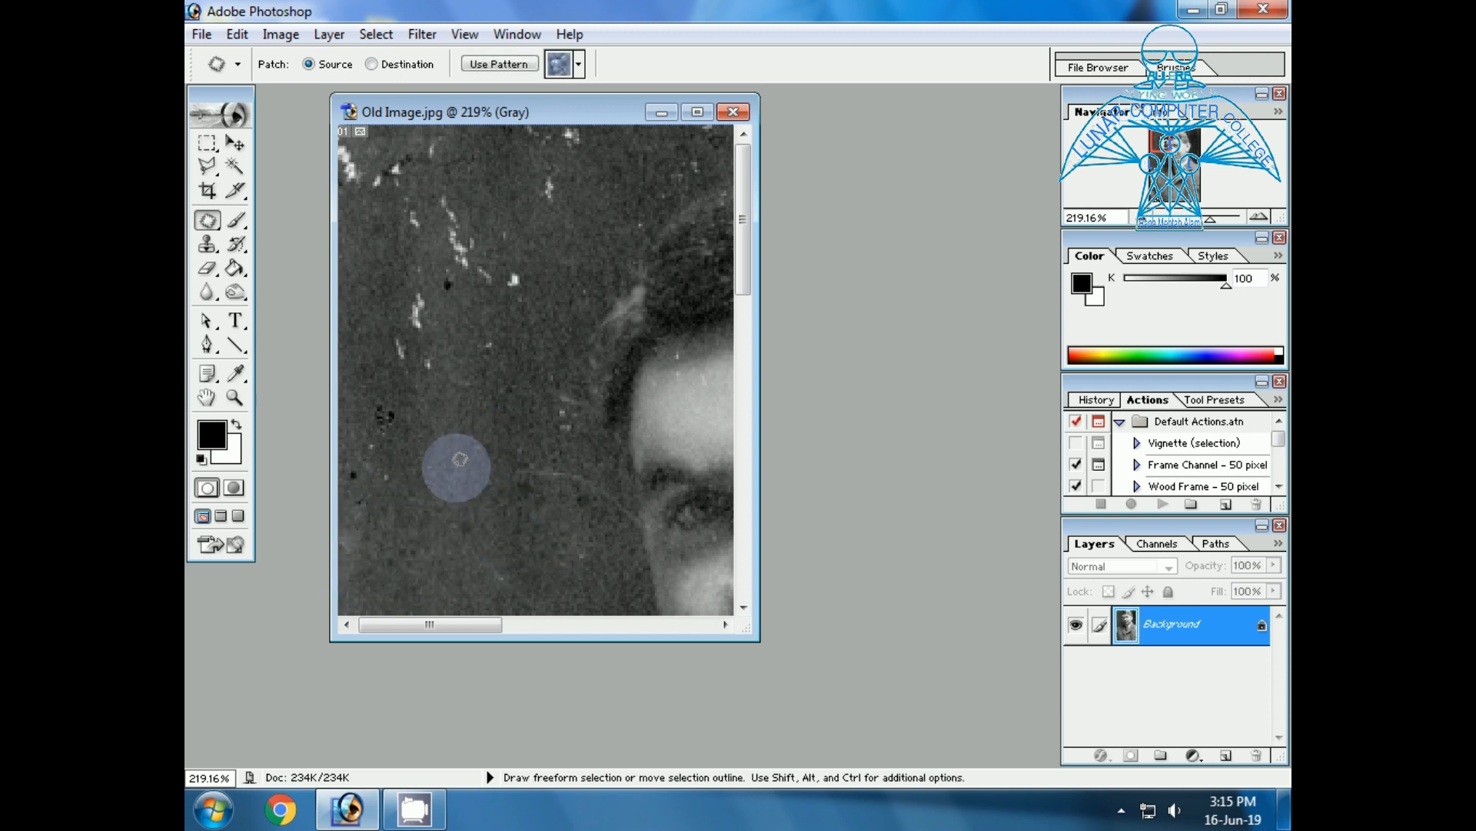
Patch the long white scratches and the black spots in the background left of the head with clean texture.
{"action": "mouse_move", "coordinate": [509, 376]}
{"action": "left_mouse_down"}
{"action": "mouse_move", "coordinate": [468, 395]}
{"action": "mouse_move", "coordinate": [417, 373]}
{"action": "mouse_move", "coordinate": [409, 281]}
{"action": "mouse_move", "coordinate": [432, 209]}
{"action": "mouse_move", "coordinate": [576, 258]}
{"action": "mouse_move", "coordinate": [527, 358]}
{"action": "mouse_move", "coordinate": [479, 406]}
{"action": "mouse_move", "coordinate": [466, 516]}
{"action": "left_mouse_up"}
{"action": "mouse_move", "coordinate": [409, 406]}
{"action": "left_mouse_down"}
{"action": "mouse_move", "coordinate": [388, 380]}
{"action": "mouse_move", "coordinate": [356, 278]}
{"action": "mouse_move", "coordinate": [436, 394]}
{"action": "mouse_move", "coordinate": [457, 490]}
{"action": "mouse_move", "coordinate": [343, 510]}
{"action": "mouse_move", "coordinate": [343, 443]}
{"action": "mouse_move", "coordinate": [432, 398]}
{"action": "mouse_move", "coordinate": [406, 551]}
{"action": "mouse_move", "coordinate": [478, 351]}
{"action": "left_mouse_up"}
{"action": "key", "text": "Return"}
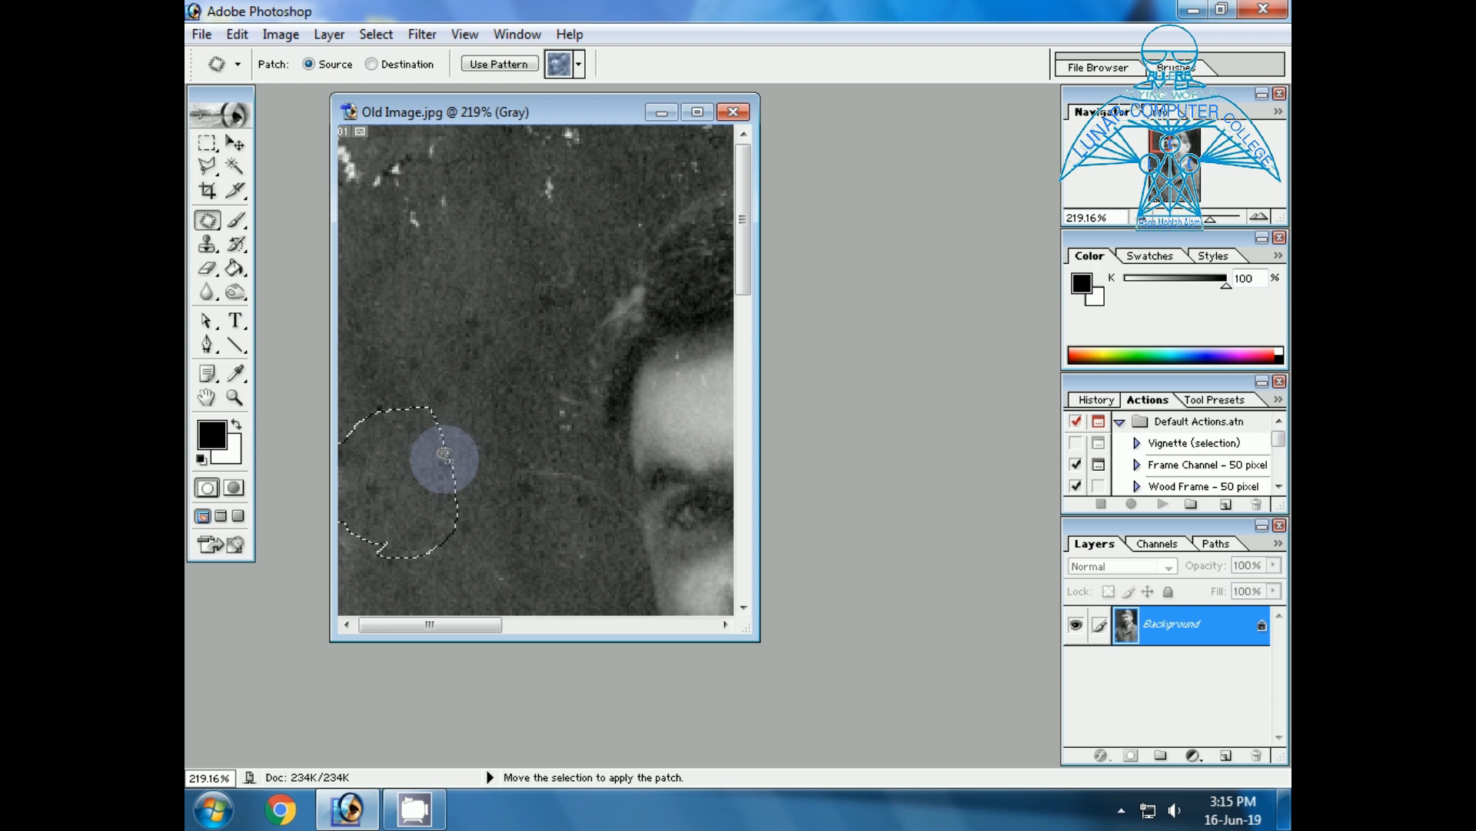
Patch the white specks in the upper background and the cluster in the photo's upper left corner.
{"action": "mouse_move", "coordinate": [544, 241]}
{"action": "left_mouse_down"}
{"action": "mouse_move", "coordinate": [592, 198]}
{"action": "mouse_move", "coordinate": [623, 123]}
{"action": "mouse_move", "coordinate": [428, 118]}
{"action": "mouse_move", "coordinate": [348, 157]}
{"action": "mouse_move", "coordinate": [418, 244]}
{"action": "mouse_move", "coordinate": [569, 265]}
{"action": "mouse_move", "coordinate": [495, 335]}
{"action": "mouse_move", "coordinate": [469, 369]}
{"action": "left_mouse_up"}
{"action": "left_click", "coordinate": [461, 331]}
{"action": "mouse_move", "coordinate": [388, 301]}
{"action": "left_mouse_down"}
{"action": "mouse_move", "coordinate": [458, 127]}
{"action": "mouse_move", "coordinate": [362, 290]}
{"action": "mouse_move", "coordinate": [387, 310]}
{"action": "left_mouse_up"}
{"action": "left_click", "coordinate": [435, 394]}
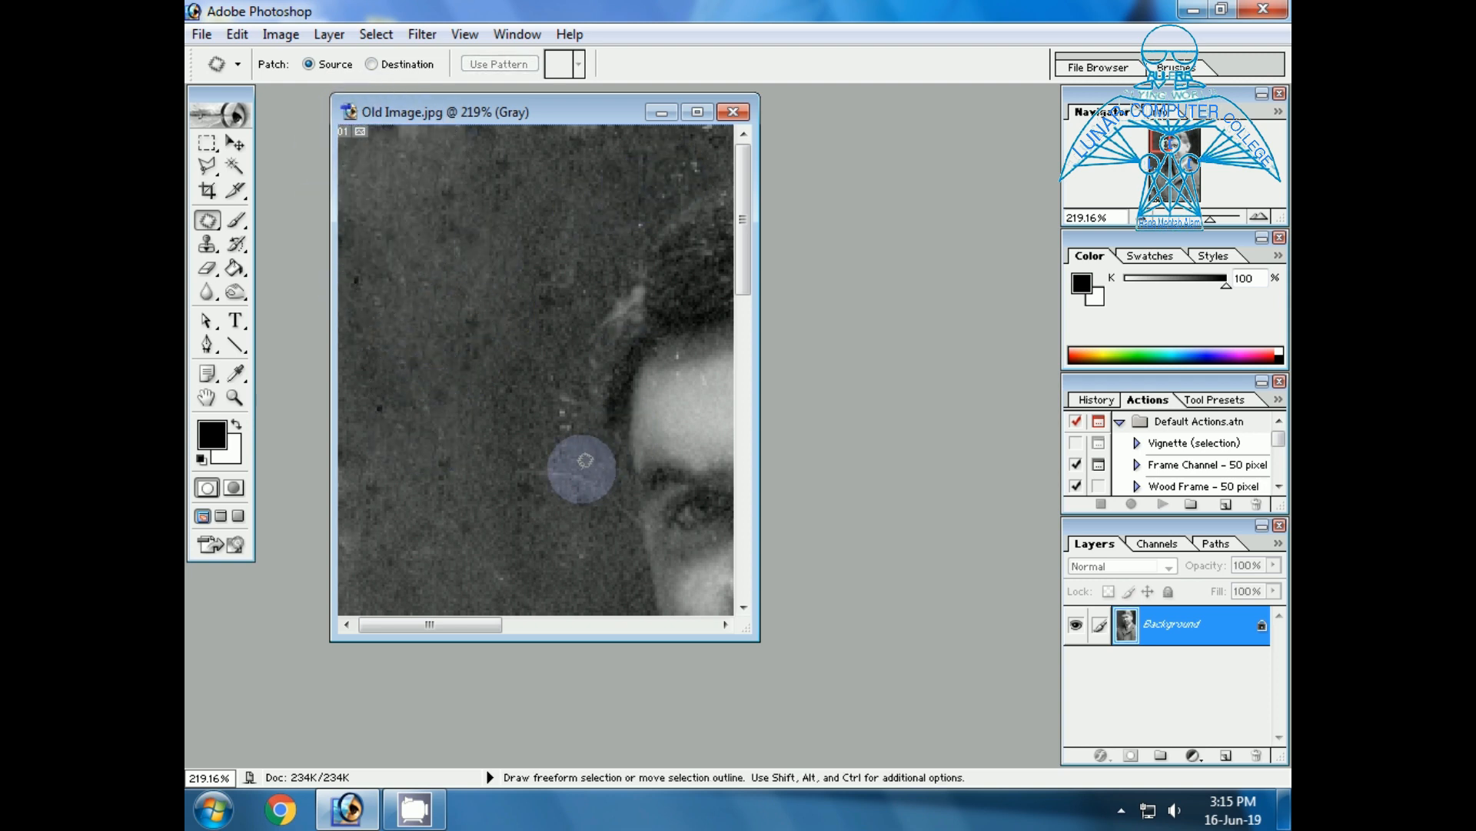
Patch the specks in the background beside the temple and the light streak on the hair's left edge.
{"action": "mouse_move", "coordinate": [571, 436]}
{"action": "left_mouse_down"}
{"action": "mouse_move", "coordinate": [648, 298]}
{"action": "mouse_move", "coordinate": [613, 272]}
{"action": "mouse_move", "coordinate": [537, 375]}
{"action": "mouse_move", "coordinate": [557, 429]}
{"action": "mouse_move", "coordinate": [432, 377]}
{"action": "left_mouse_up"}
{"action": "left_click", "coordinate": [459, 309]}
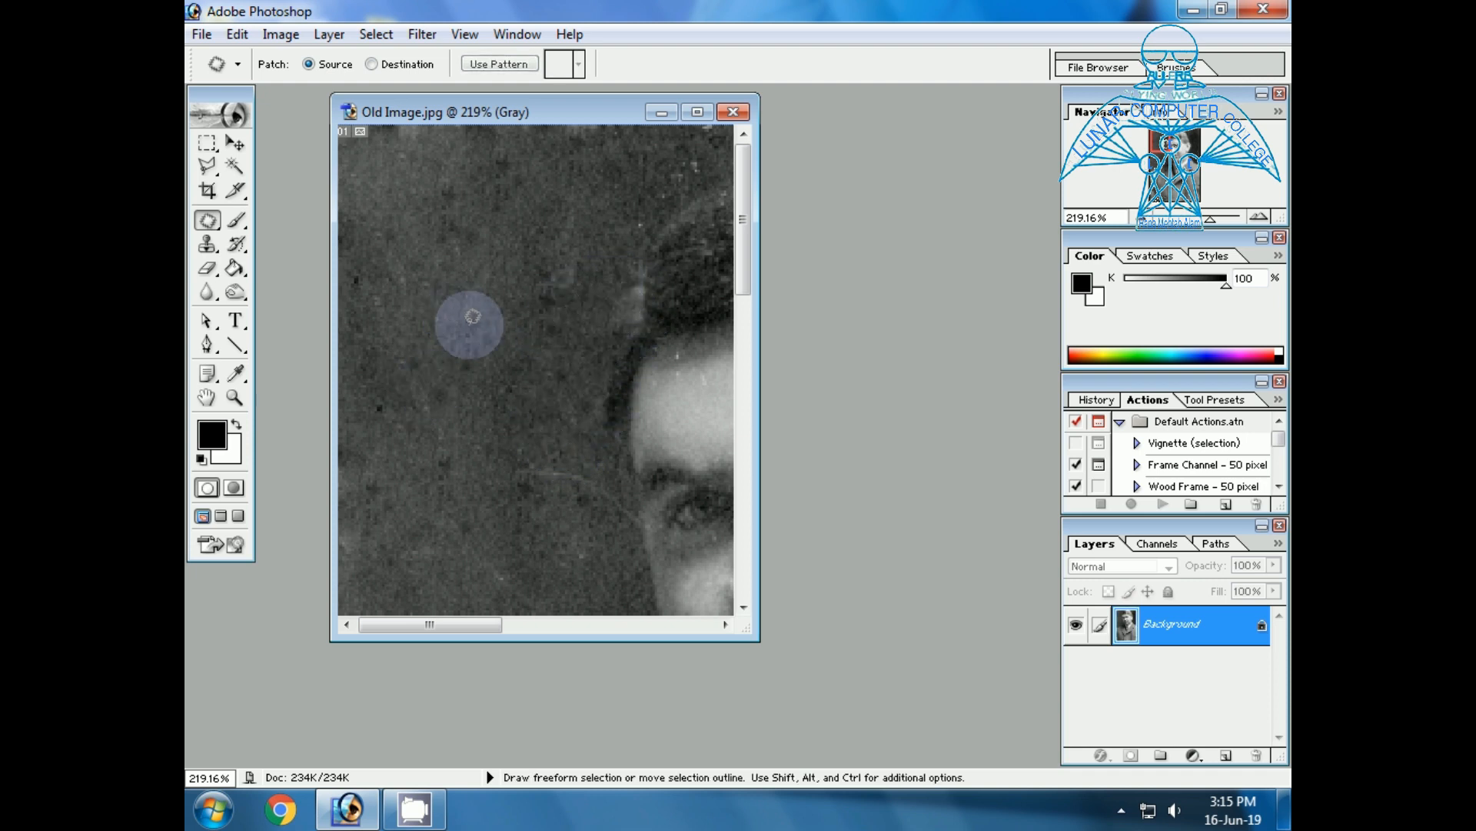
{"action": "mouse_move", "coordinate": [648, 311]}
{"action": "left_mouse_down"}
{"action": "mouse_move", "coordinate": [613, 316]}
{"action": "mouse_move", "coordinate": [620, 334]}
{"action": "left_mouse_up"}
{"action": "mouse_move", "coordinate": [635, 327]}
{"action": "left_mouse_down"}
{"action": "mouse_move", "coordinate": [526, 300]}
{"action": "mouse_move", "coordinate": [552, 362]}
{"action": "mouse_move", "coordinate": [528, 323]}
{"action": "mouse_move", "coordinate": [429, 268]}
{"action": "left_mouse_up"}
{"action": "left_click", "coordinate": [524, 395]}
Patch the thin curved scratch in the background beside the man's eye with clean background.
{"action": "left_click", "coordinate": [436, 385]}
{"action": "mouse_move", "coordinate": [512, 544]}
{"action": "left_mouse_down"}
{"action": "mouse_move", "coordinate": [597, 505]}
{"action": "mouse_move", "coordinate": [500, 518]}
{"action": "mouse_move", "coordinate": [469, 346]}
{"action": "left_mouse_up"}
{"action": "left_click", "coordinate": [450, 508]}
{"action": "mouse_move", "coordinate": [450, 504]}
{"action": "left_mouse_down"}
{"action": "mouse_move", "coordinate": [396, 567]}
{"action": "mouse_move", "coordinate": [485, 593]}
{"action": "mouse_move", "coordinate": [493, 473]}
{"action": "left_mouse_up"}
{"action": "left_click", "coordinate": [472, 431]}
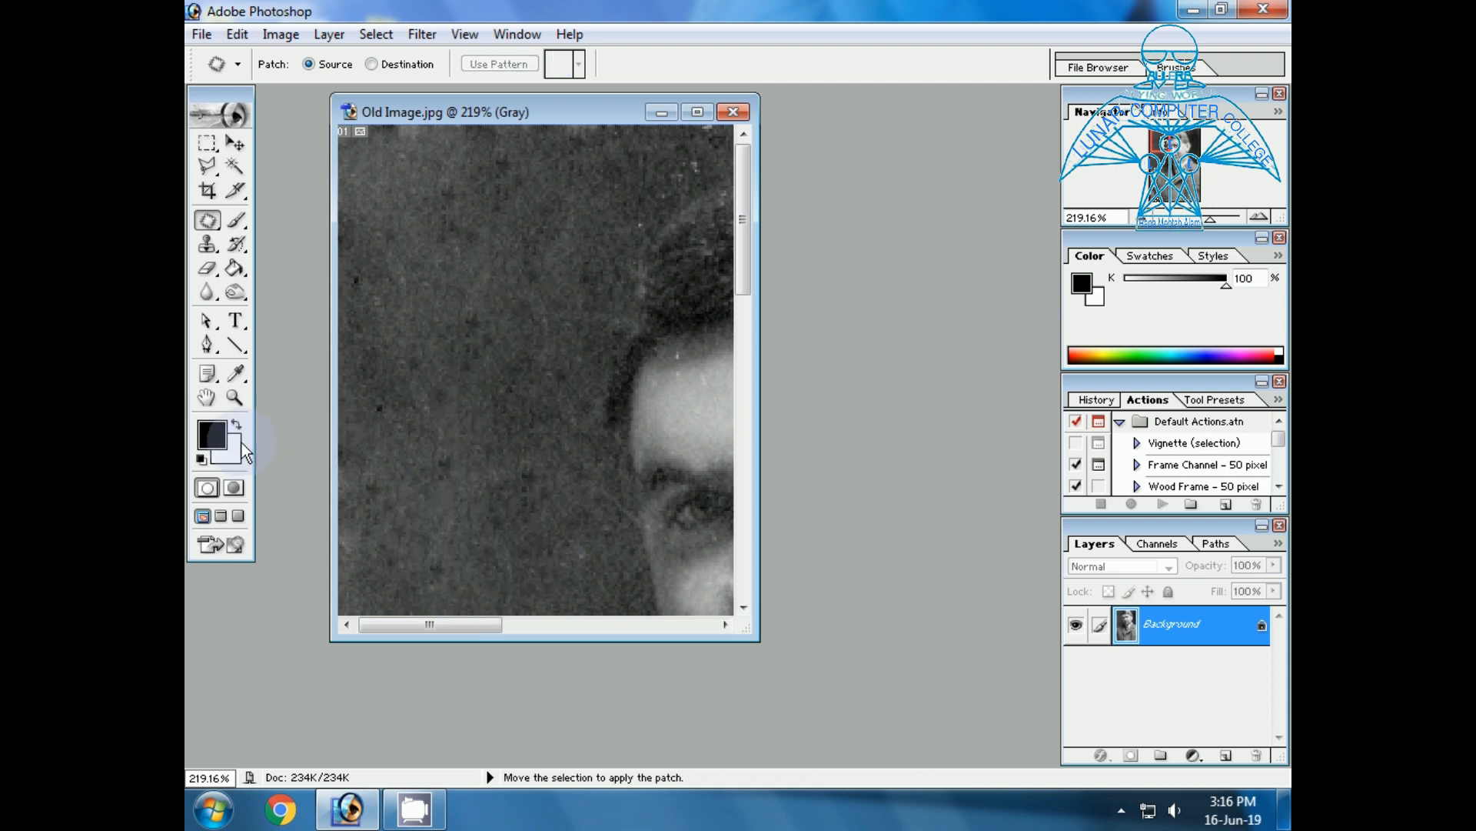
Fit the whole photo on screen and patch the white dot above the left shoulder and the scratch beside the cheek.
{"action": "left_click", "coordinate": [235, 397]}
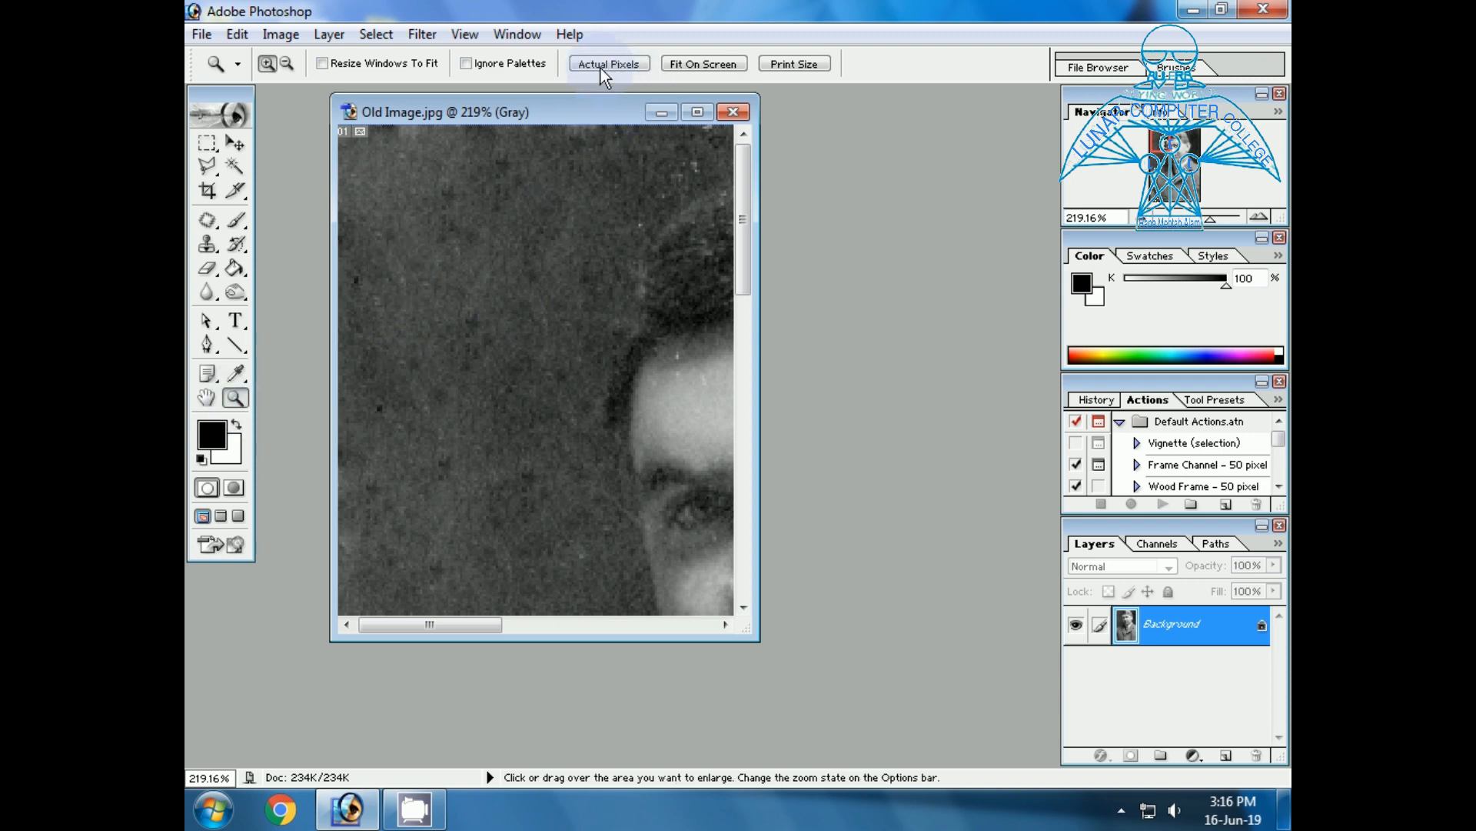
{"action": "left_click", "coordinate": [699, 66]}
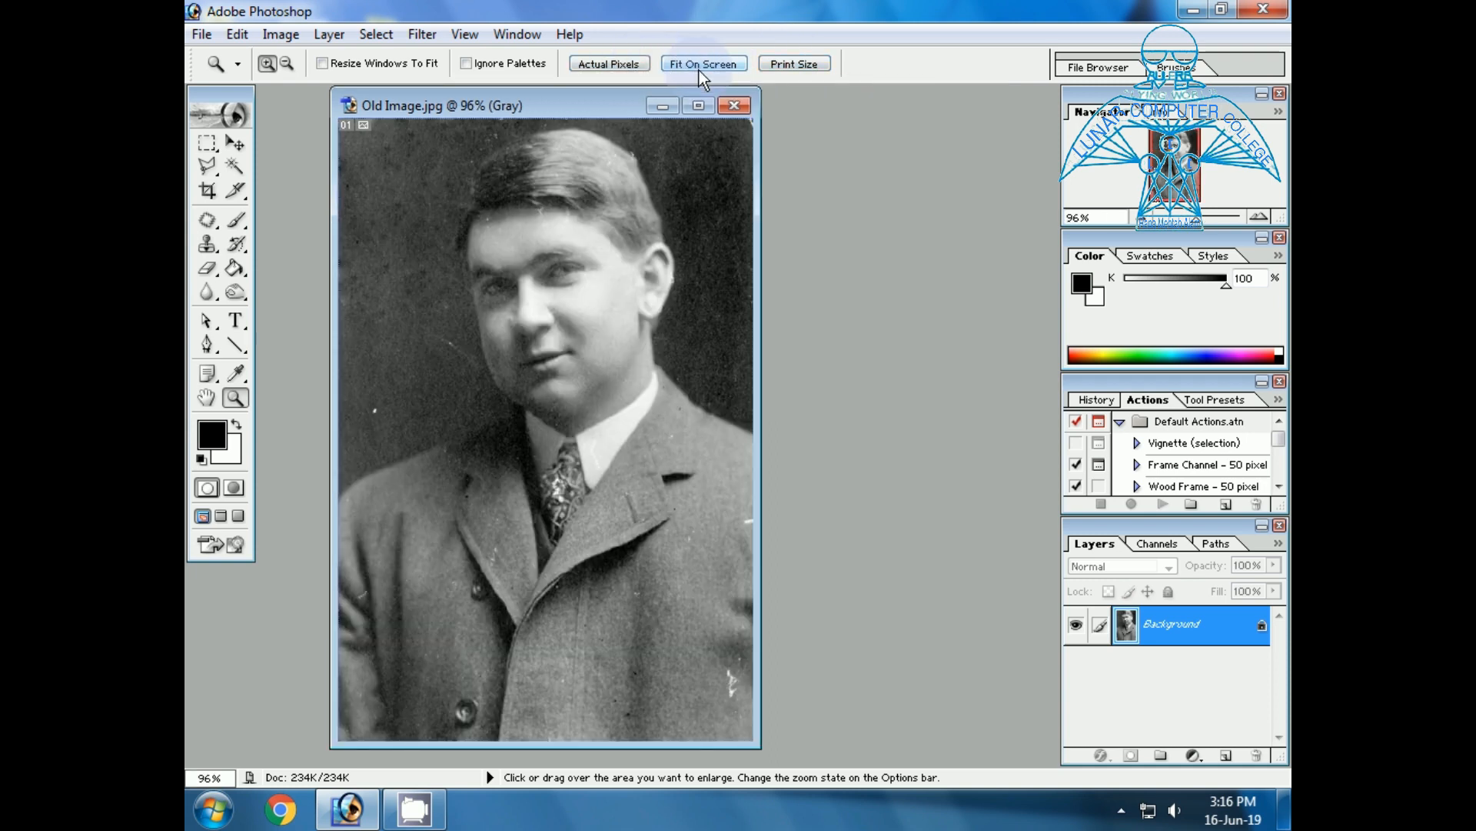
{"action": "left_click", "coordinate": [215, 223]}
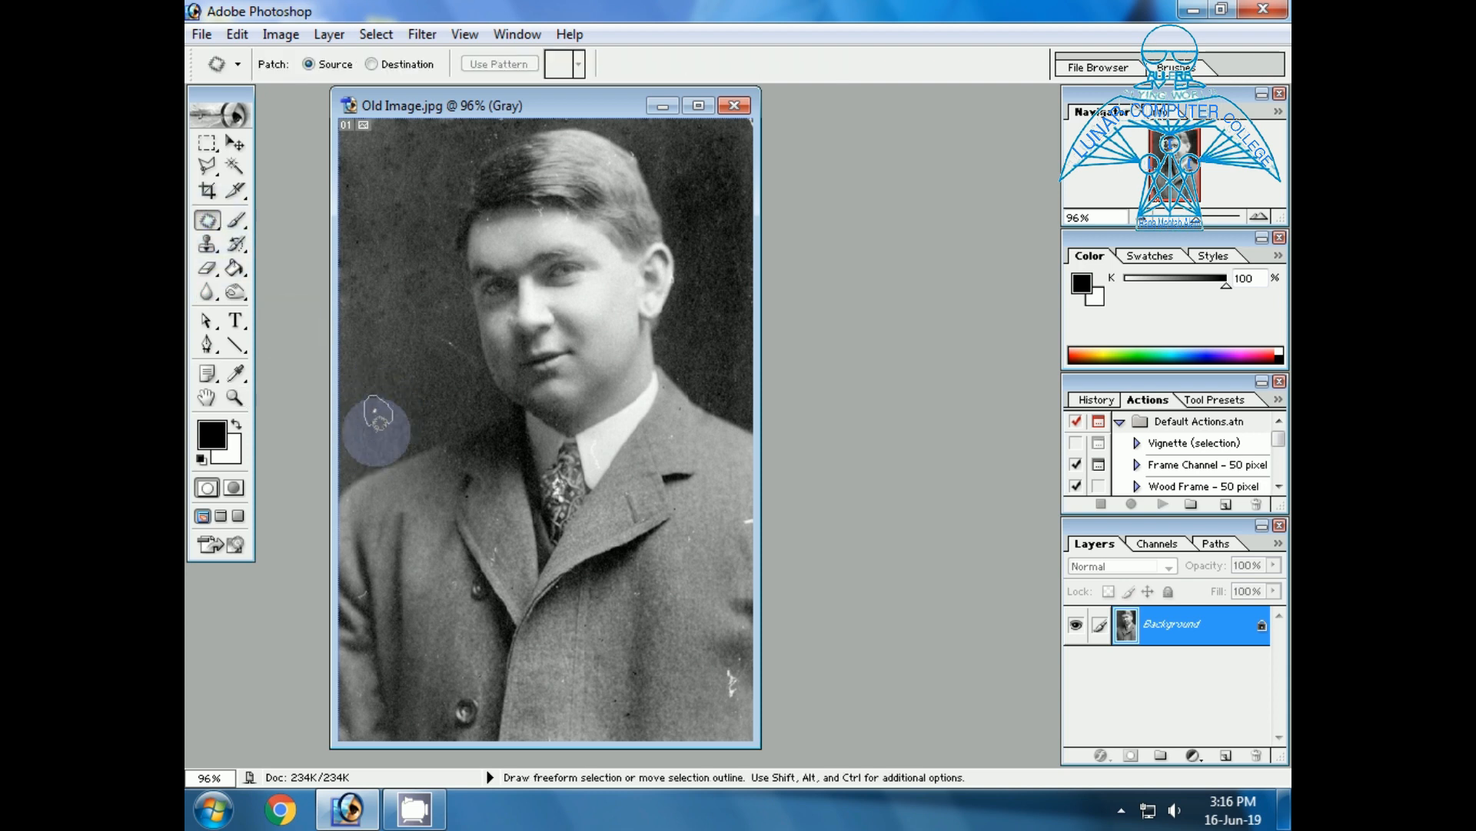
{"action": "mouse_move", "coordinate": [453, 383]}
{"action": "left_mouse_down"}
{"action": "mouse_move", "coordinate": [442, 332]}
{"action": "mouse_move", "coordinate": [477, 357]}
{"action": "mouse_move", "coordinate": [455, 383]}
{"action": "left_mouse_up"}
{"action": "left_click_drag", "start_coordinate": [462, 365], "coordinate": [413, 398]}
{"action": "left_click", "coordinate": [408, 411]}
Patch the white mark on the lower right of the coat and the white streak on the sleeve near the photo's right edge.
{"action": "mouse_move", "coordinate": [715, 666]}
{"action": "left_mouse_down"}
{"action": "mouse_move", "coordinate": [729, 701]}
{"action": "mouse_move", "coordinate": [716, 673]}
{"action": "mouse_move", "coordinate": [733, 649]}
{"action": "mouse_move", "coordinate": [753, 670]}
{"action": "mouse_move", "coordinate": [744, 697]}
{"action": "mouse_move", "coordinate": [690, 709]}
{"action": "left_mouse_up"}
{"action": "left_click", "coordinate": [706, 629]}
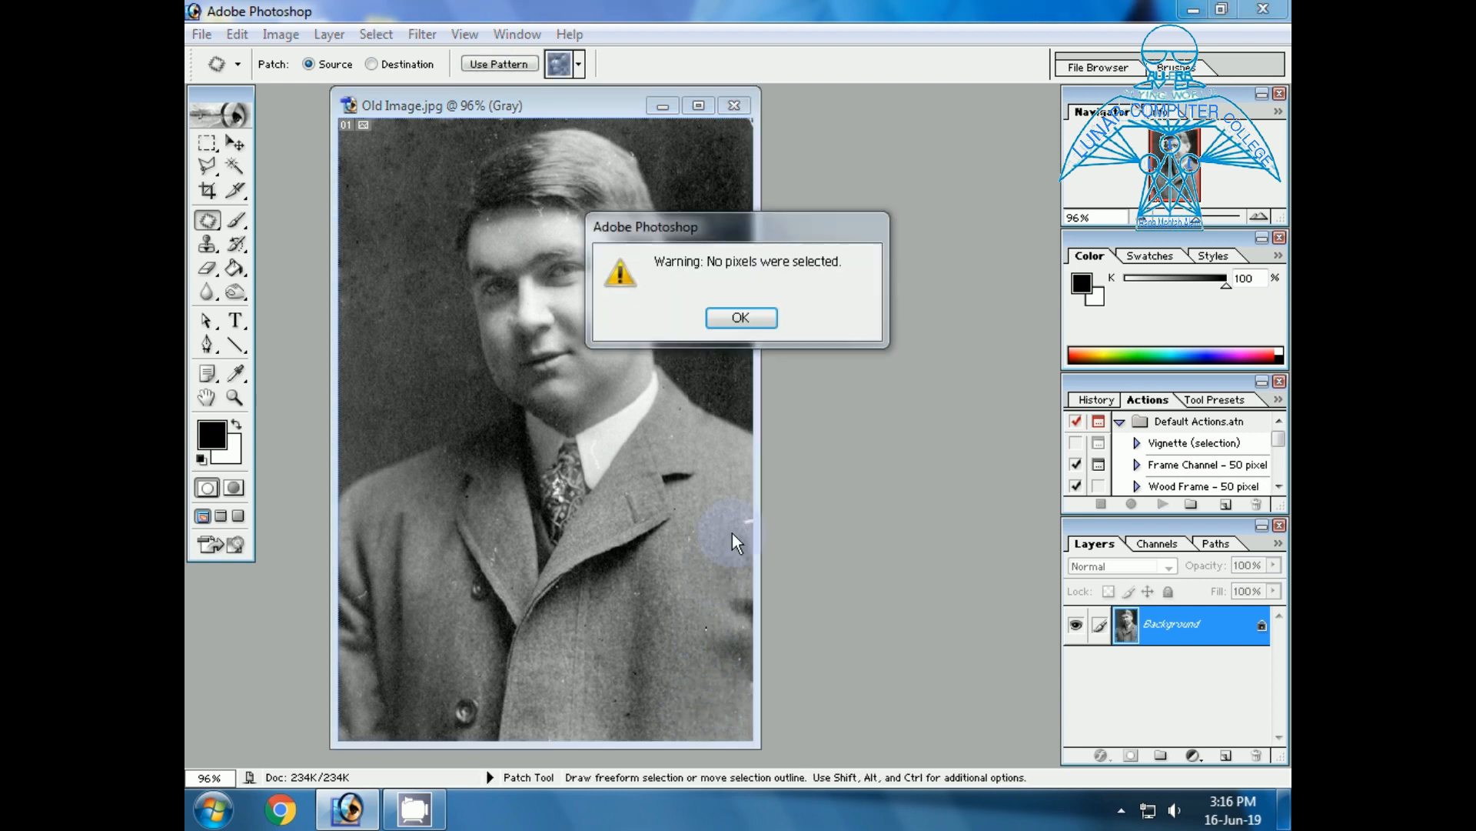
{"action": "left_click", "coordinate": [745, 317]}
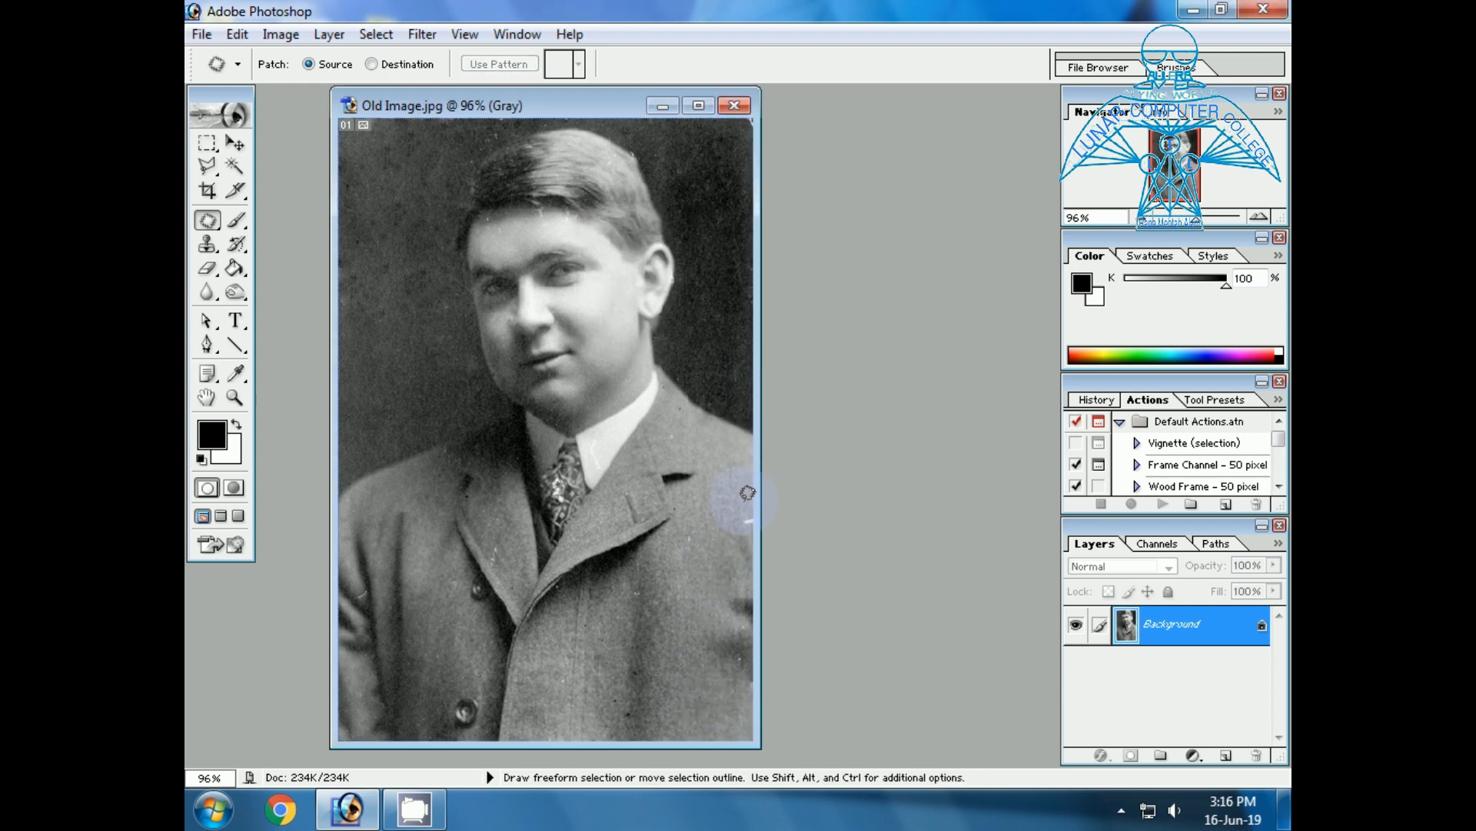
{"action": "left_click_drag", "start_coordinate": [747, 532], "coordinate": [704, 559]}
{"action": "left_click", "coordinate": [704, 562]}
{"action": "left_click", "coordinate": [697, 581]}
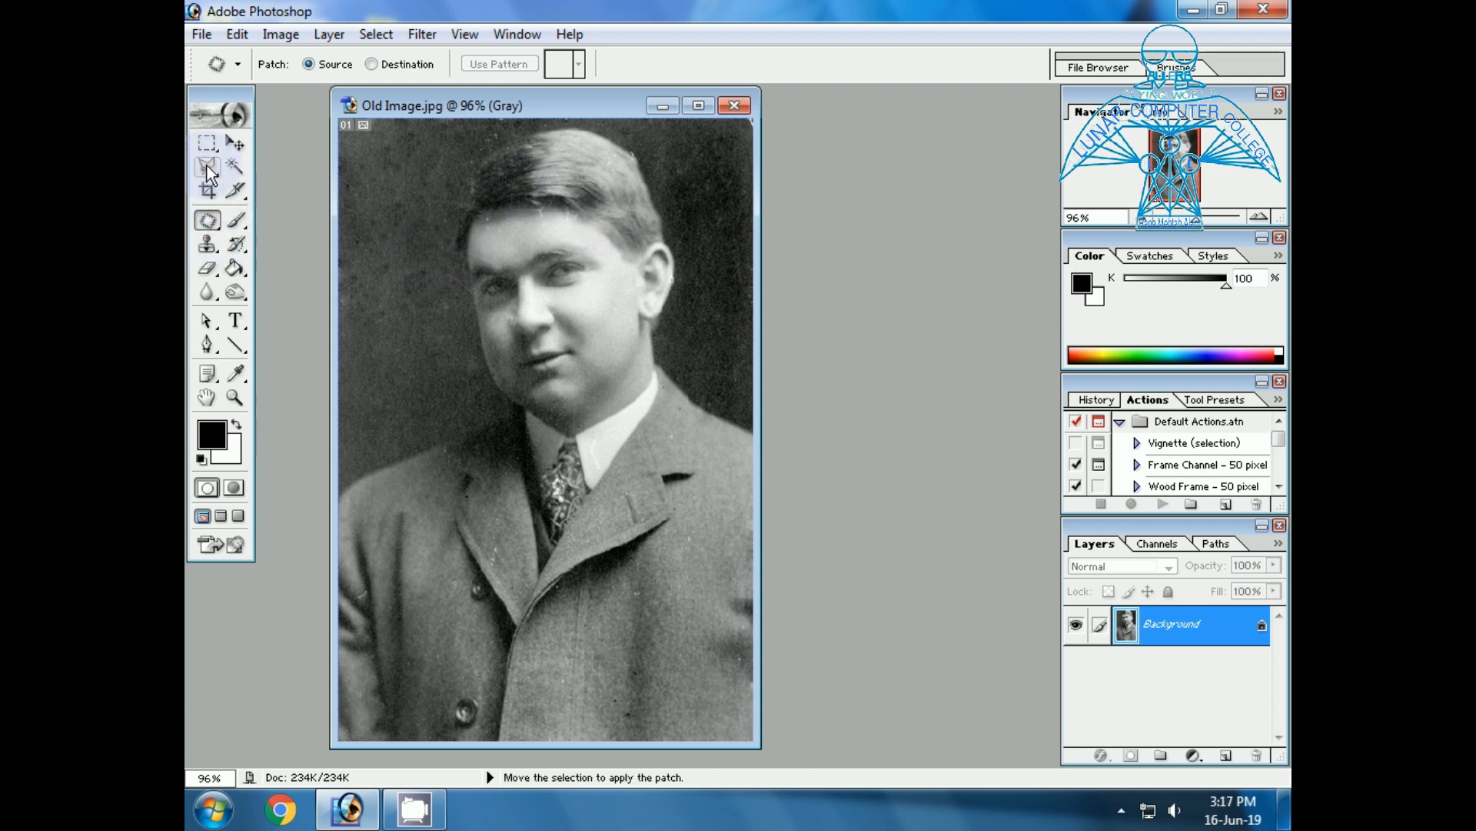
Select the man's hair with the Magnetic Lasso, tracing the hairline, the edge above the ear and the top of the head.
{"action": "mouse_move", "coordinate": [206, 169]}
{"action": "left_mouse_down"}
{"action": "mouse_move", "coordinate": [279, 228]}
{"action": "mouse_move", "coordinate": [282, 210]}
{"action": "left_mouse_up"}
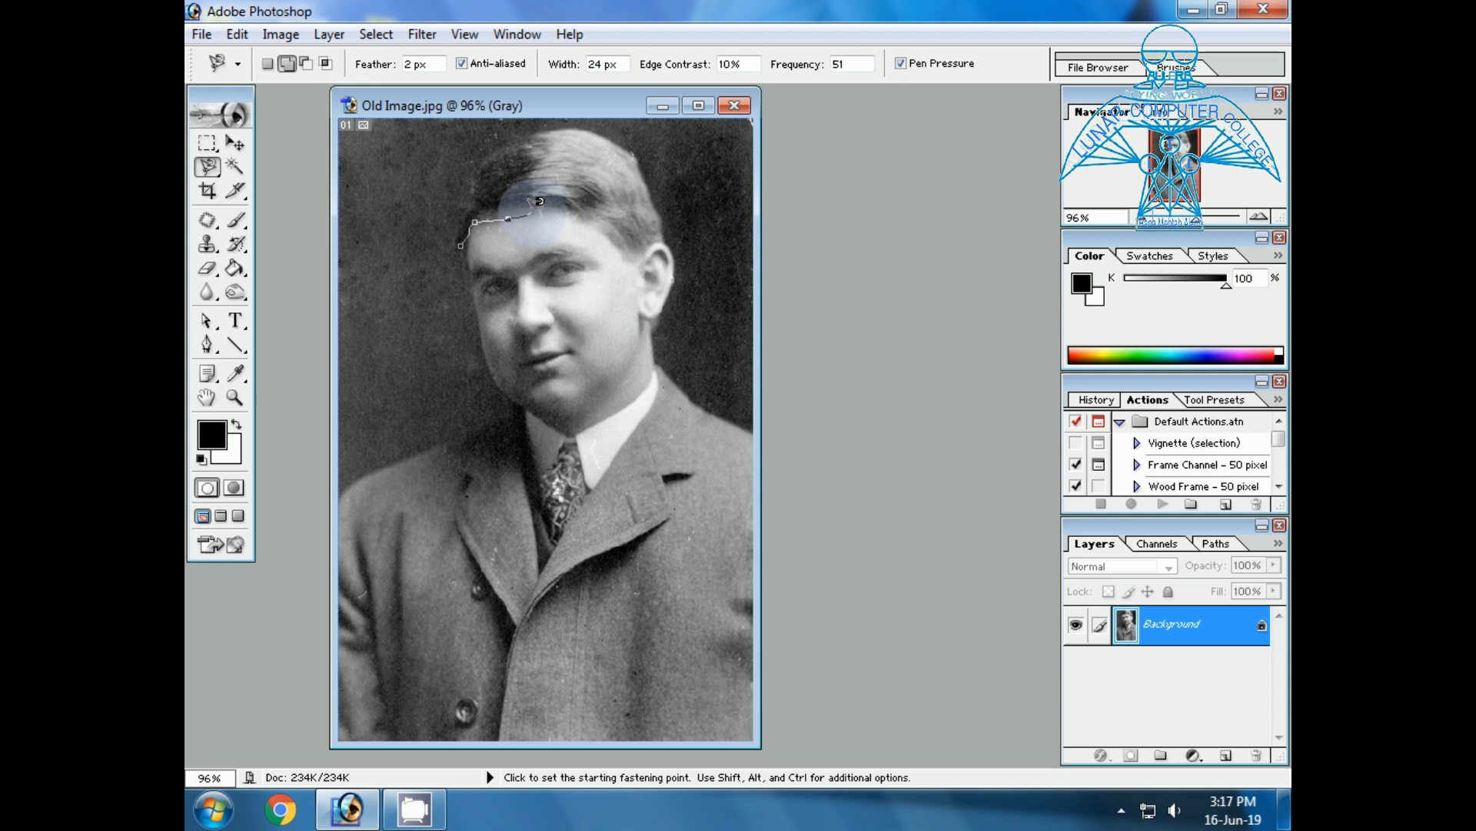
{"action": "key", "text": "Escape"}
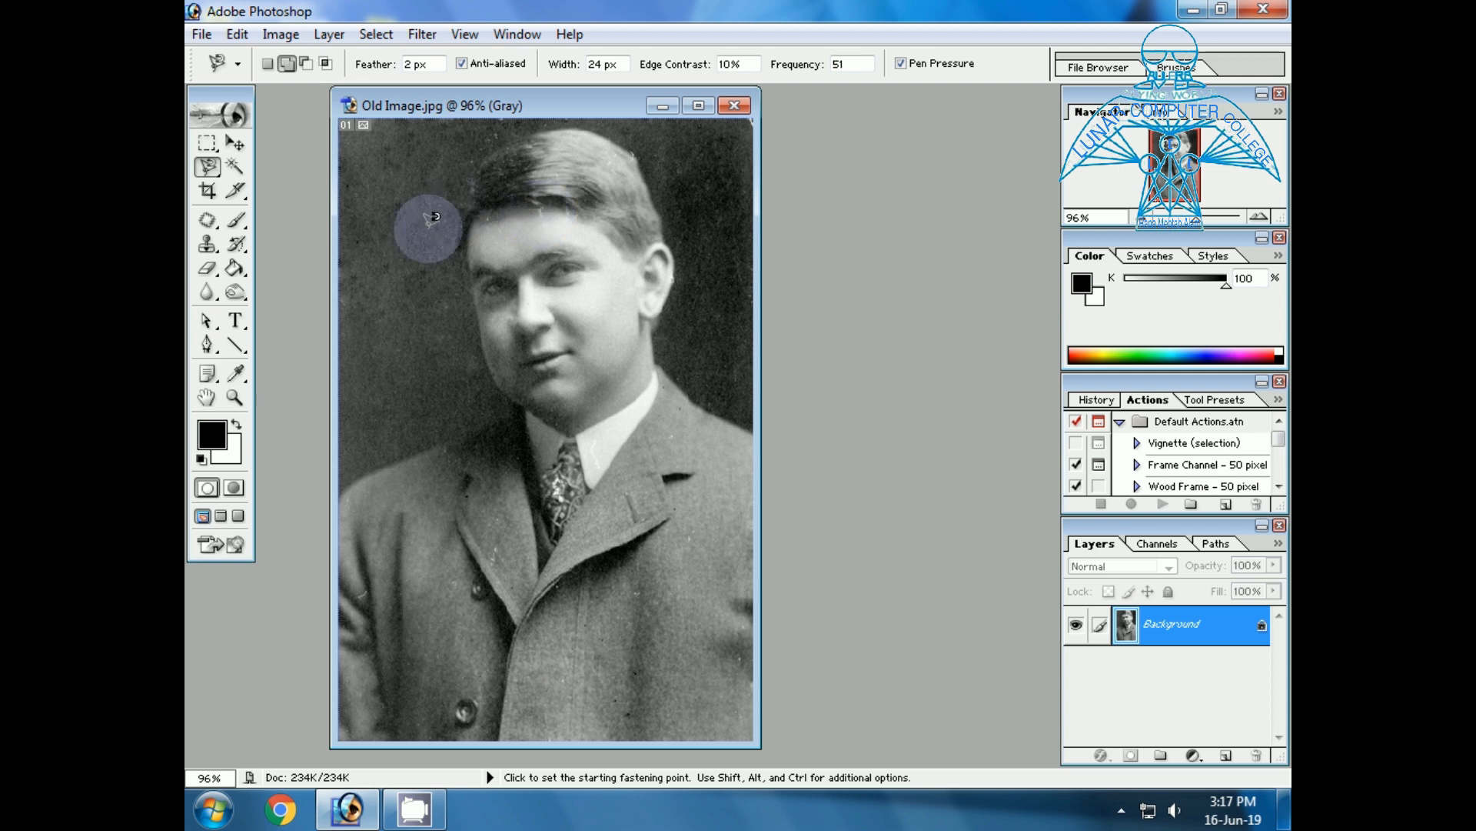
{"action": "left_click", "coordinate": [236, 398]}
{"action": "left_click_drag", "start_coordinate": [459, 132], "coordinate": [684, 279]}
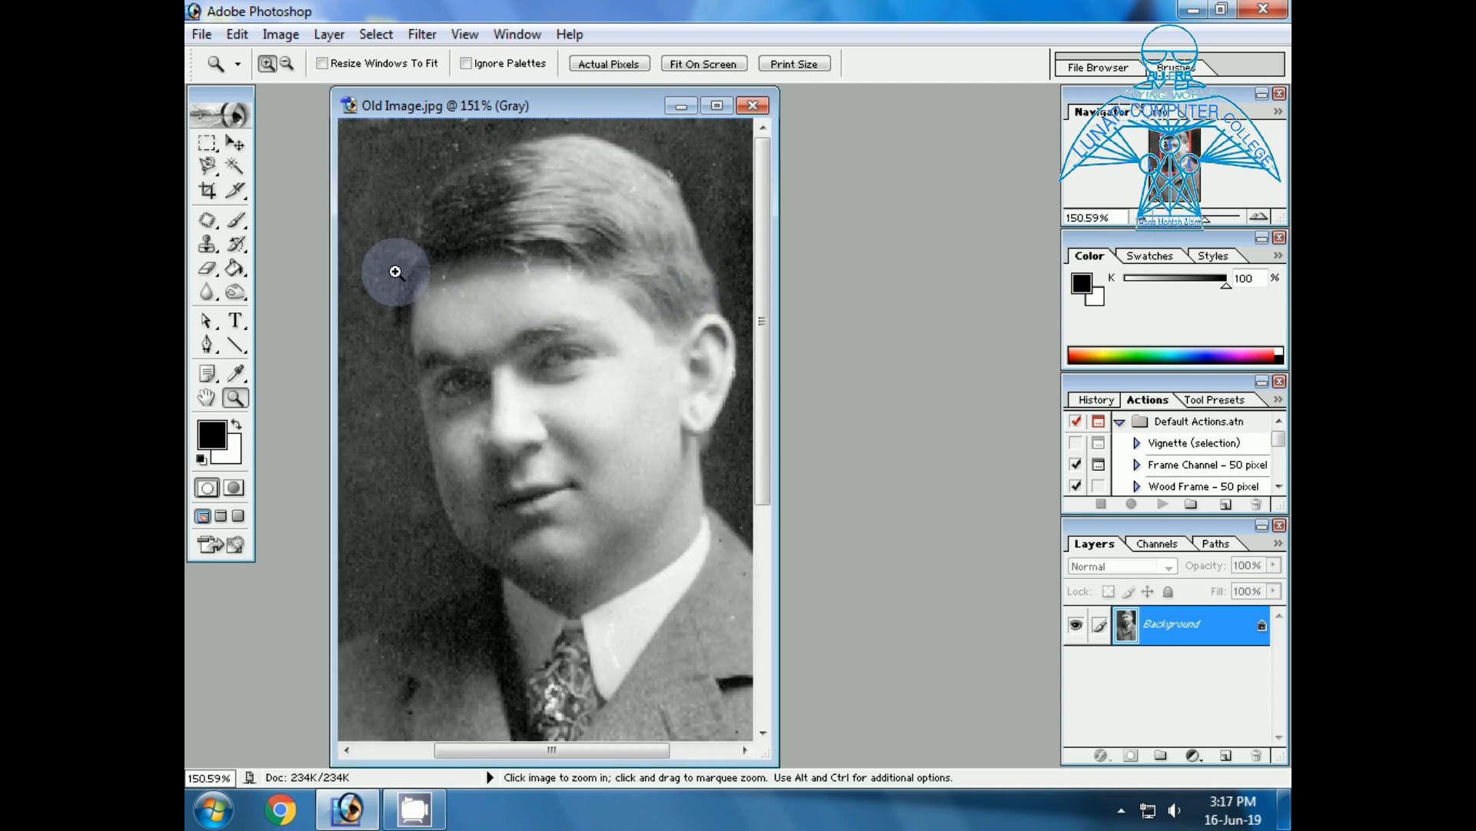
{"action": "left_click", "coordinate": [207, 165]}
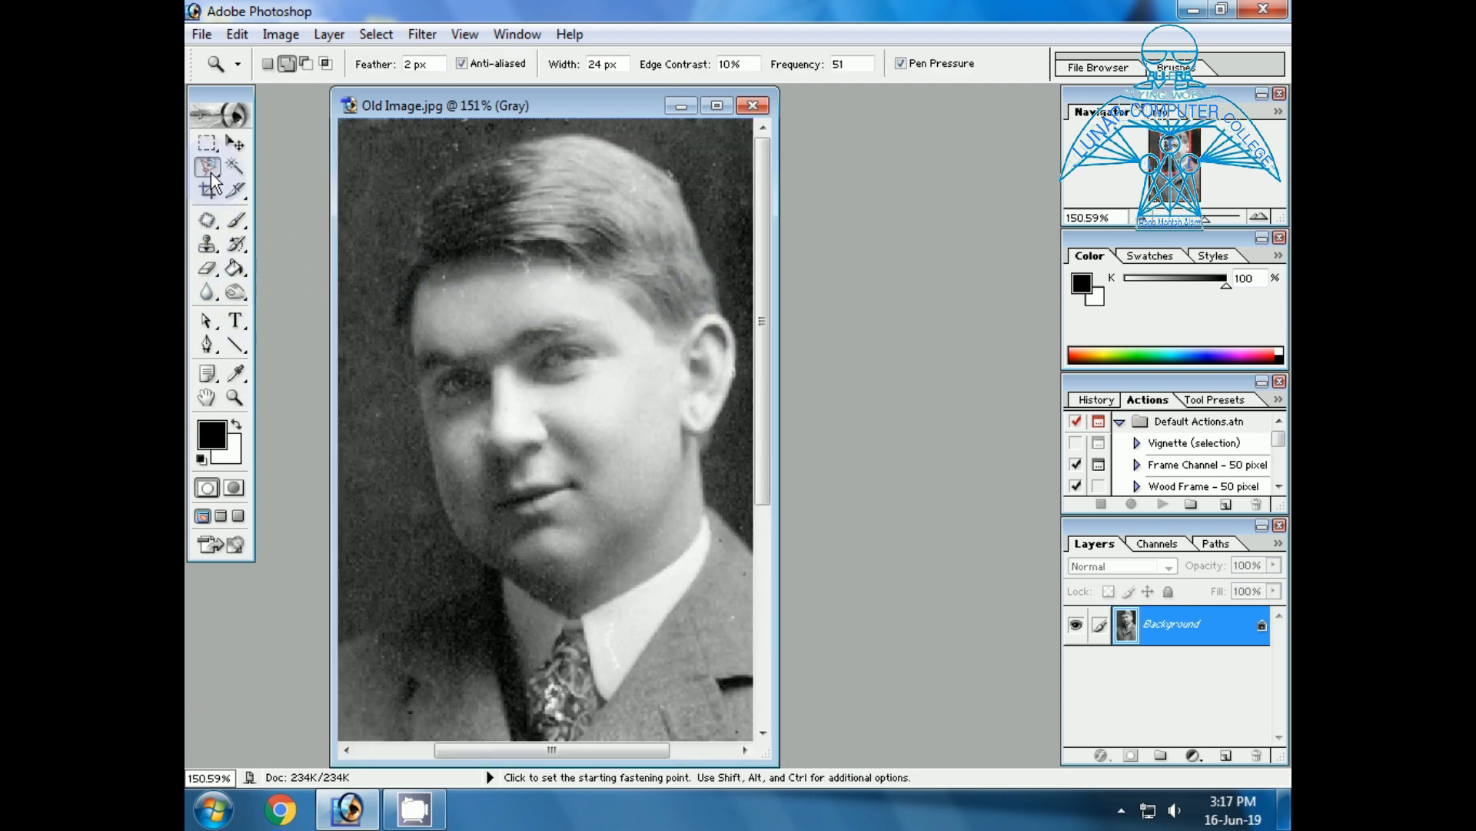
{"action": "left_click", "coordinate": [397, 321]}
{"action": "left_click_drag", "start_coordinate": [403, 313], "coordinate": [423, 269]}
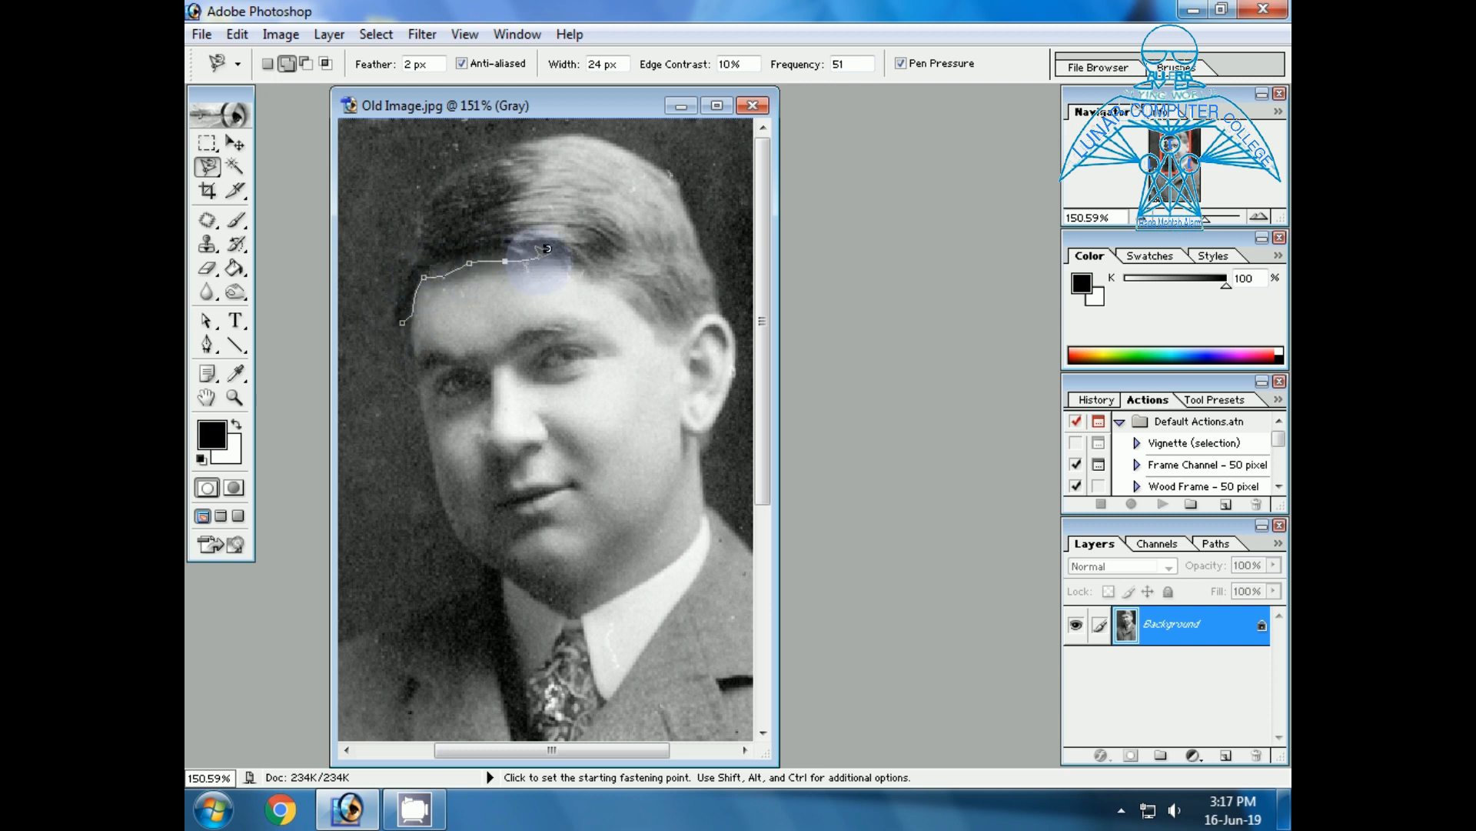
{"action": "left_click_drag", "start_coordinate": [615, 287], "coordinate": [669, 333]}
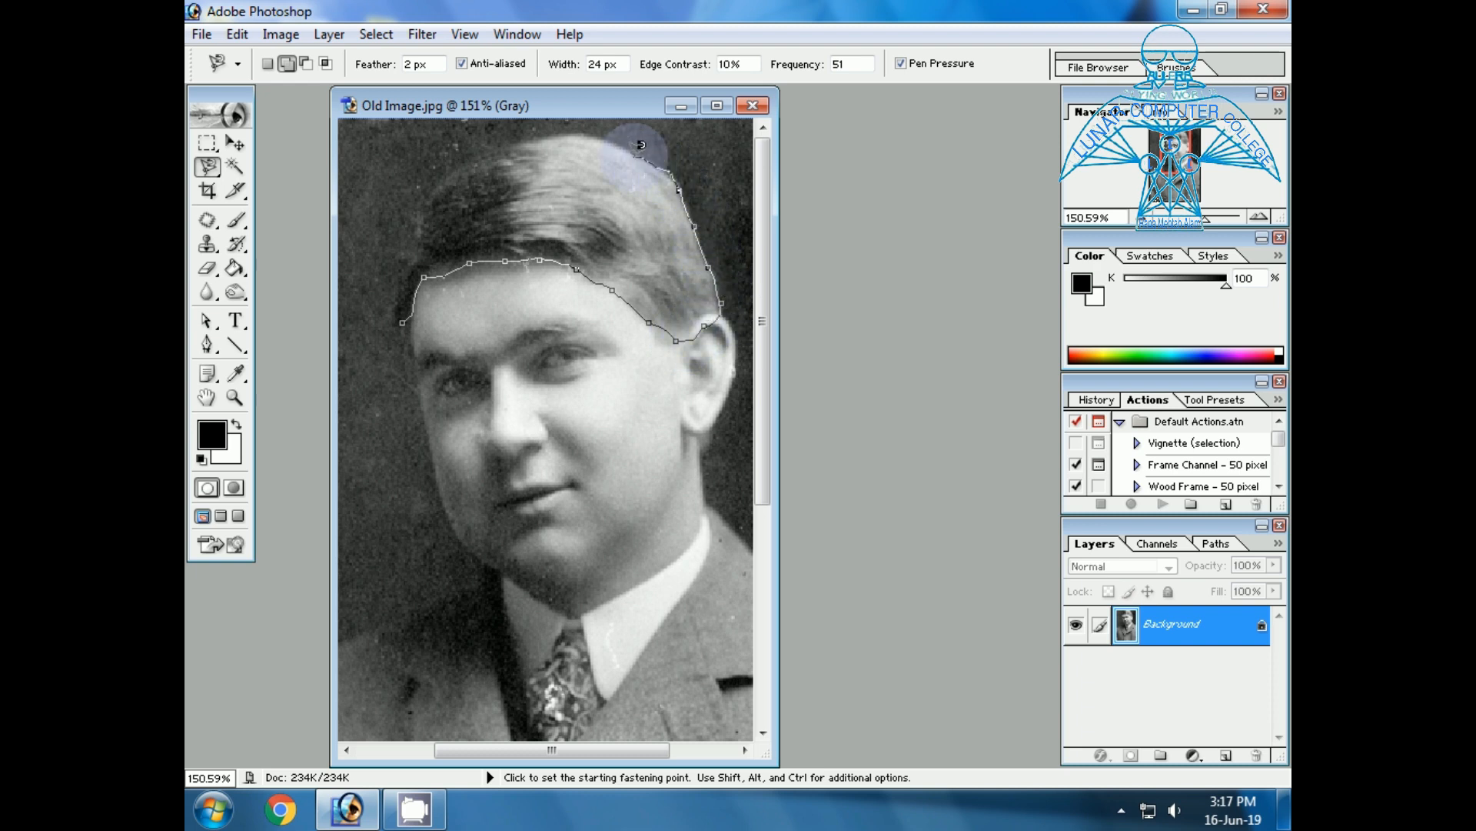
{"action": "left_click_drag", "start_coordinate": [509, 139], "coordinate": [428, 184]}
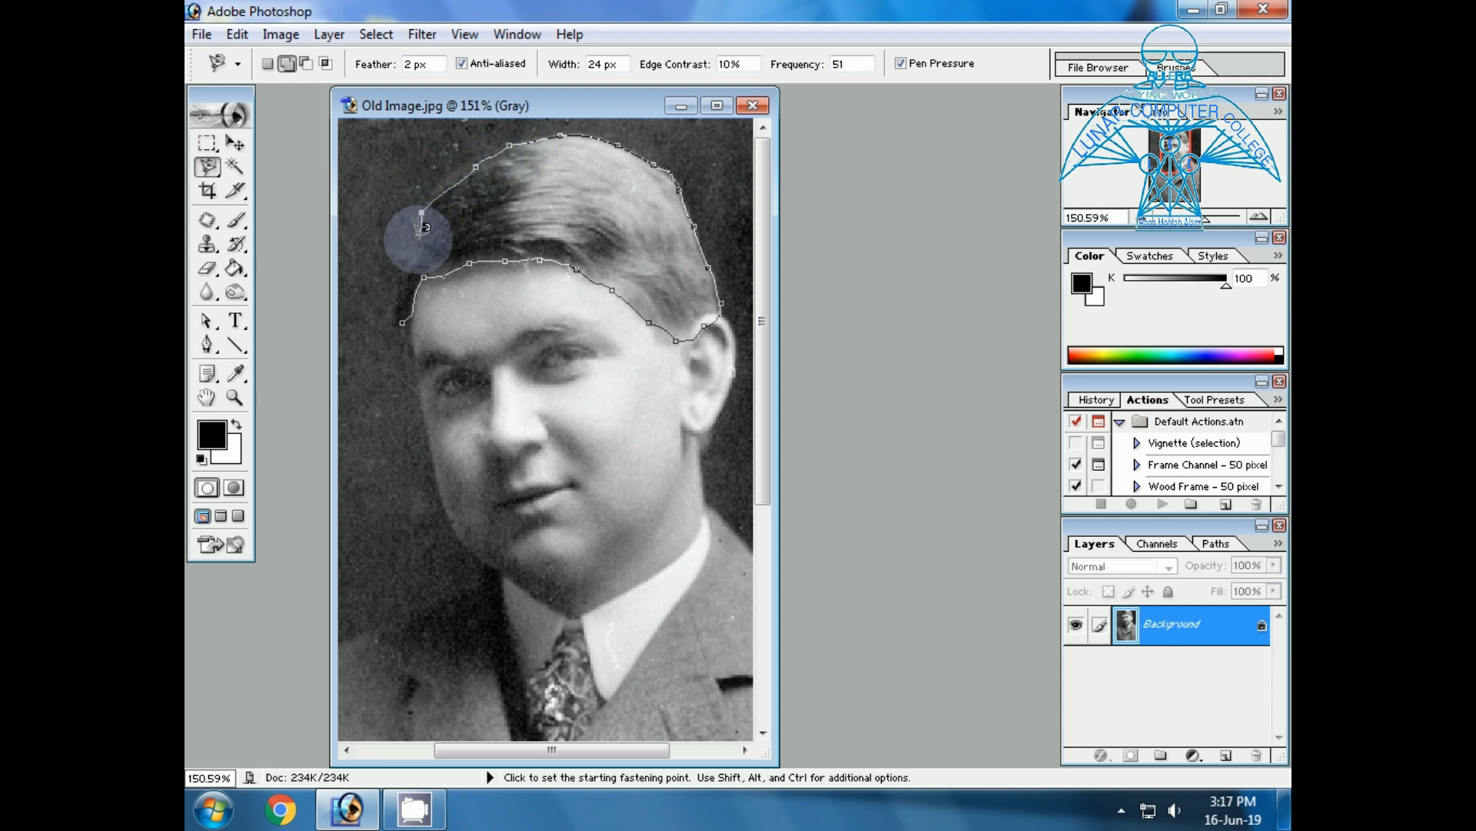
{"action": "left_click", "coordinate": [401, 323]}
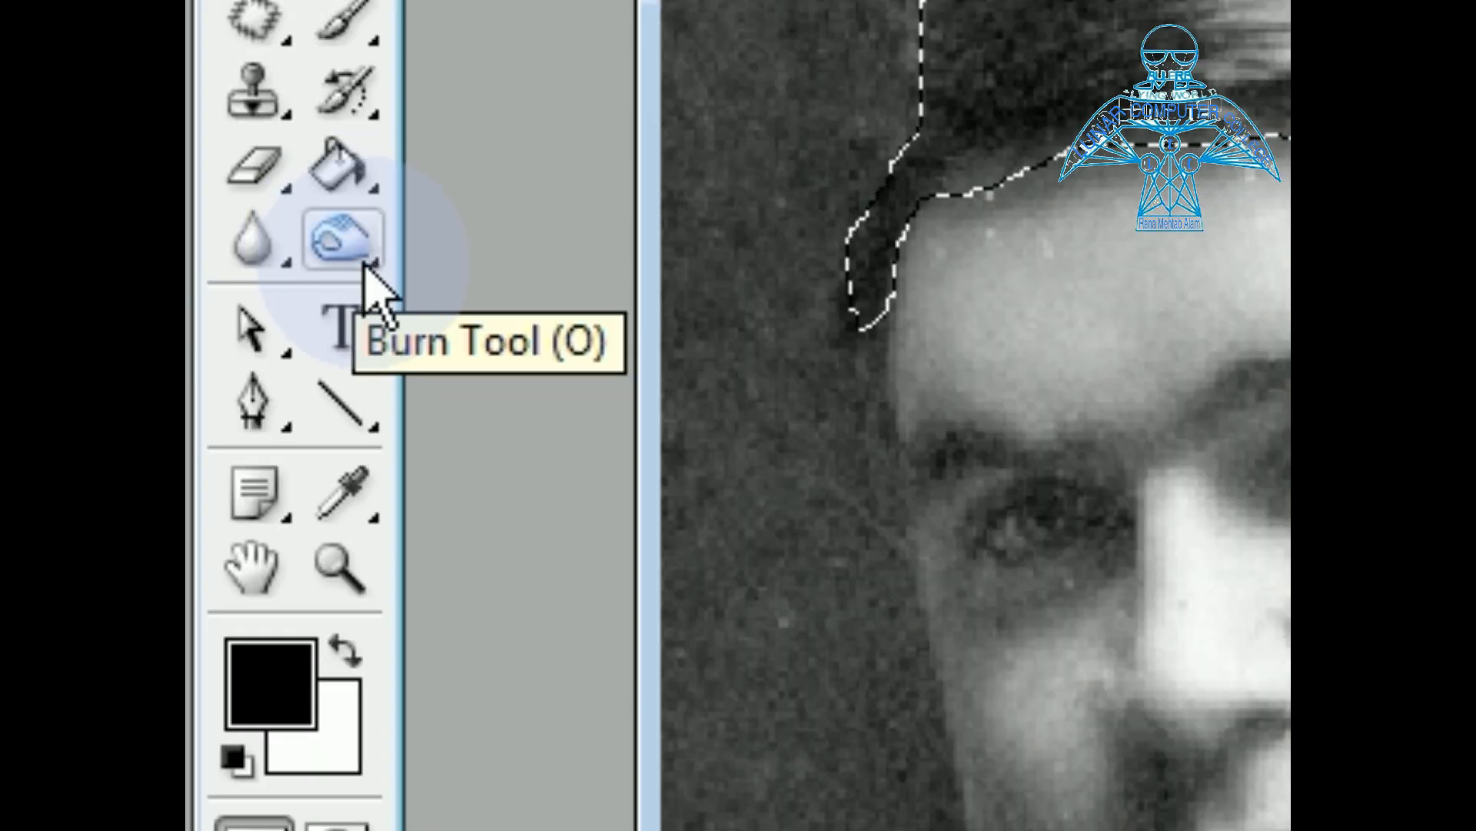
Darken the selected hair by painting over it repeatedly with the Burn tool.
{"action": "left_click", "coordinate": [242, 300]}
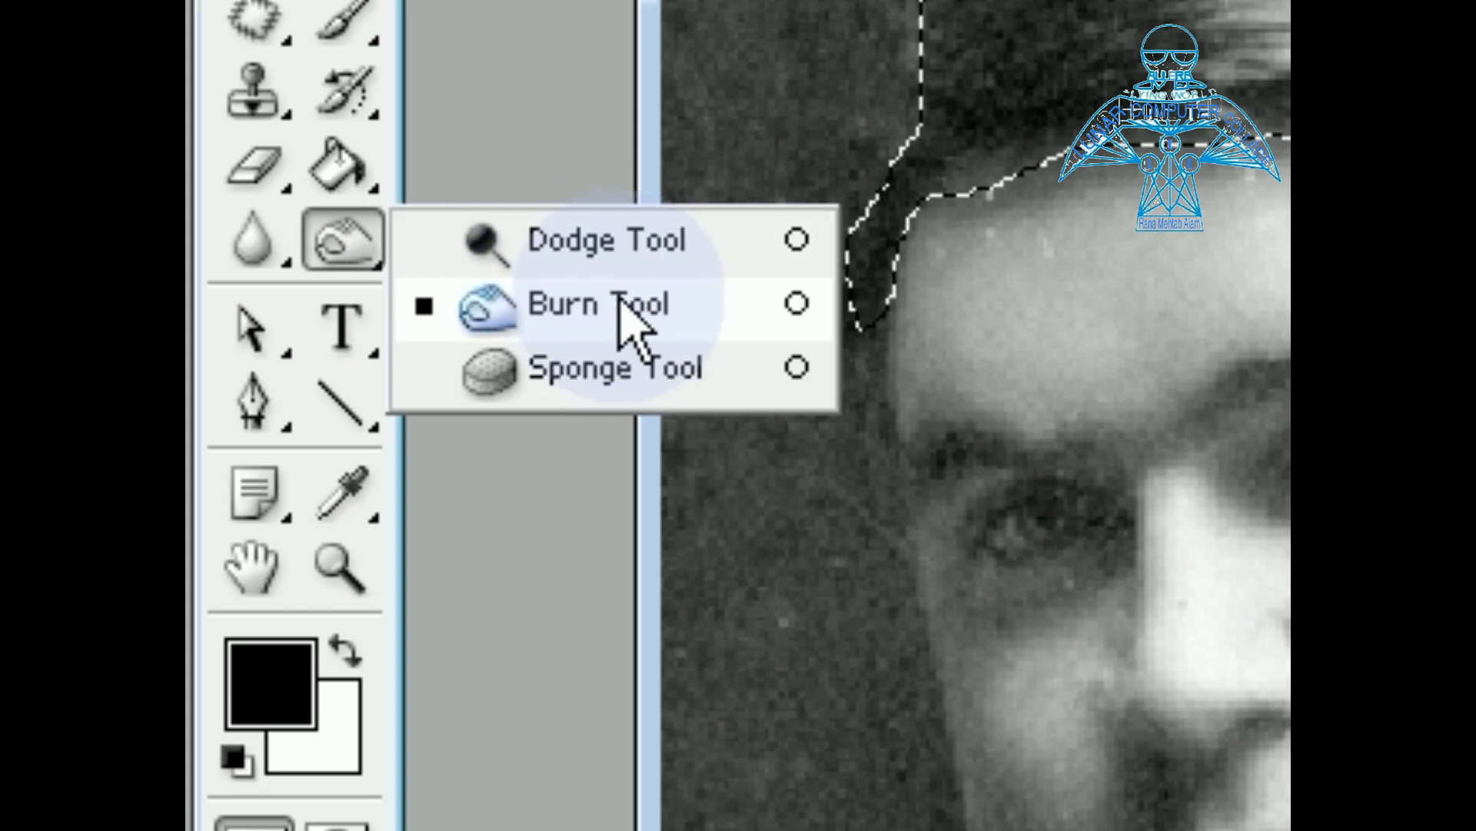
{"action": "left_click", "coordinate": [570, 320]}
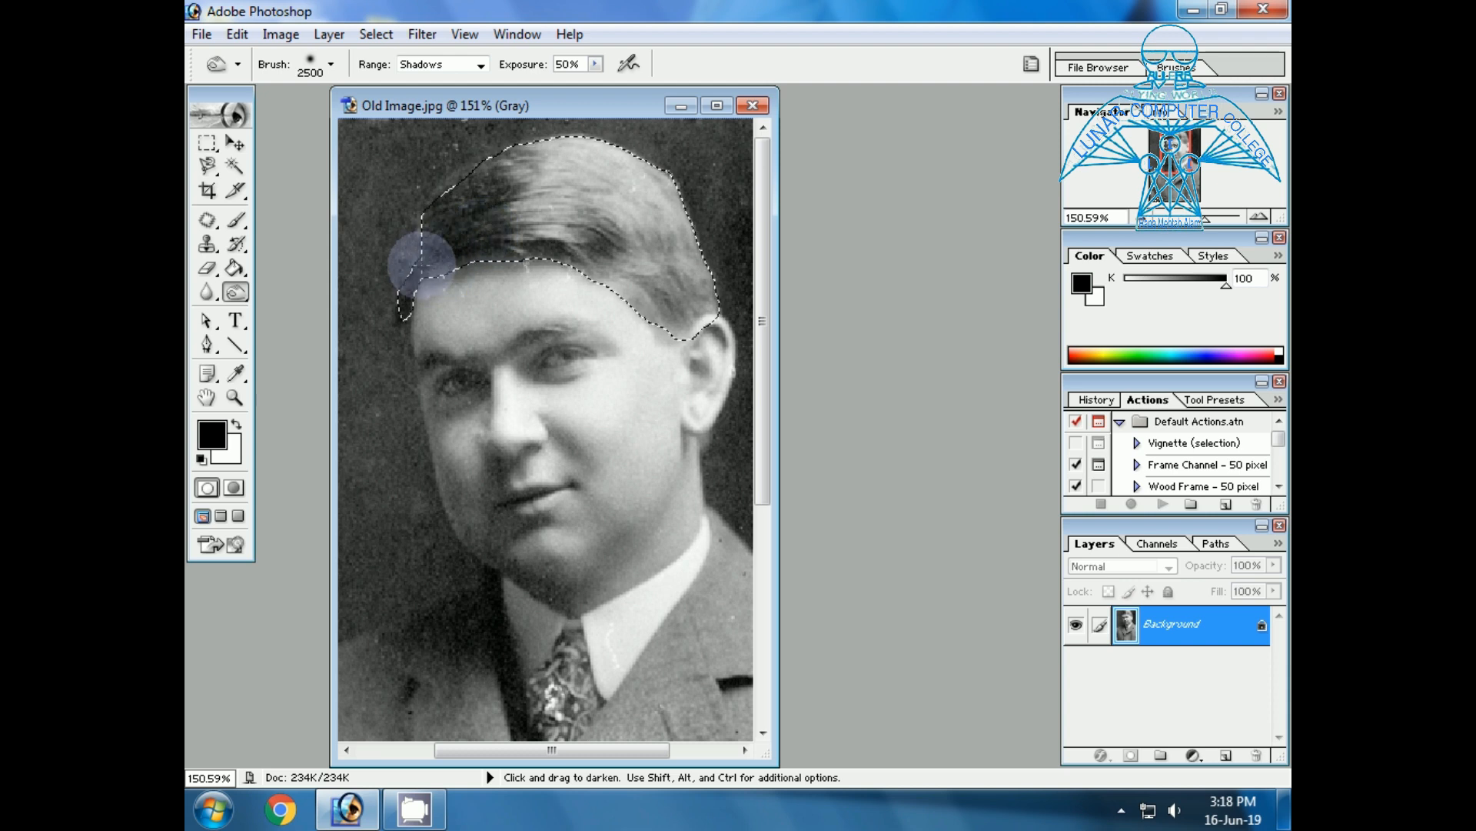
{"action": "mouse_move", "coordinate": [665, 242]}
{"action": "left_mouse_down"}
{"action": "mouse_move", "coordinate": [438, 205]}
{"action": "mouse_move", "coordinate": [690, 219]}
{"action": "left_mouse_up"}
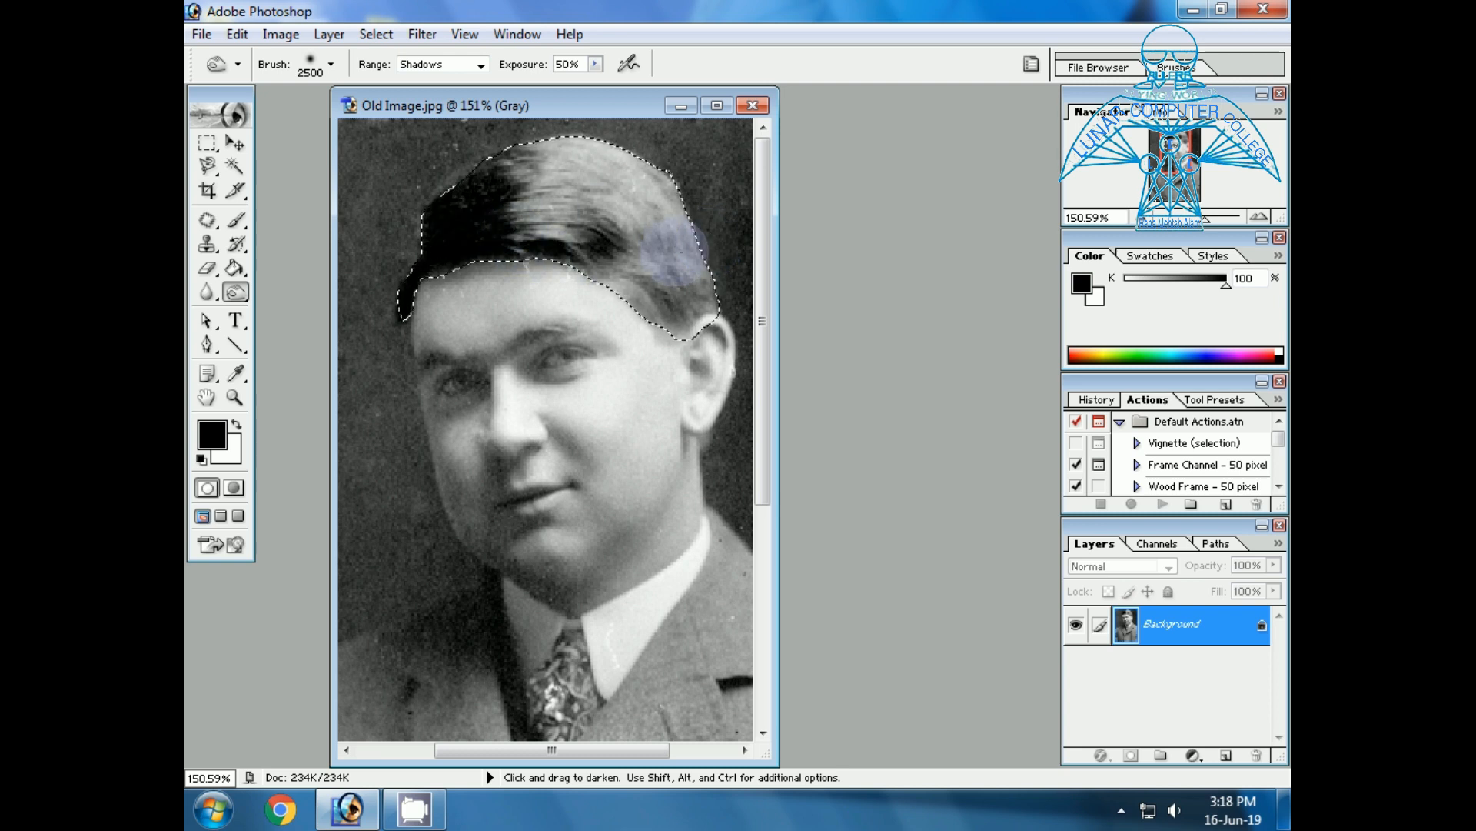
{"action": "mouse_move", "coordinate": [674, 252]}
{"action": "left_mouse_down"}
{"action": "mouse_move", "coordinate": [545, 190]}
{"action": "mouse_move", "coordinate": [703, 236]}
{"action": "left_mouse_up"}
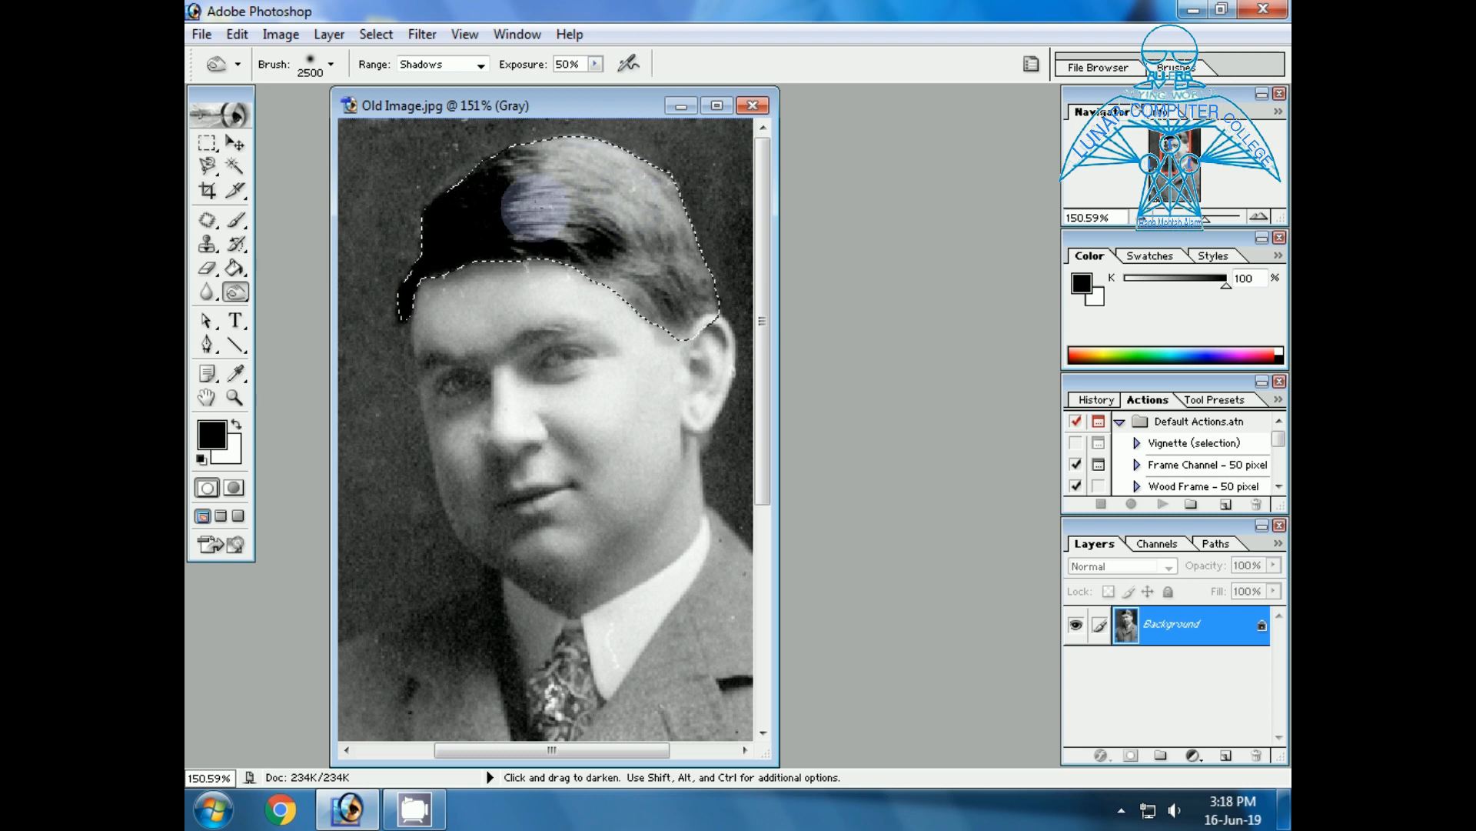
Deselect the hair and select the man's whole face, including the ear, with the Magnetic Lasso.
{"action": "key", "text": "ctrl+d"}
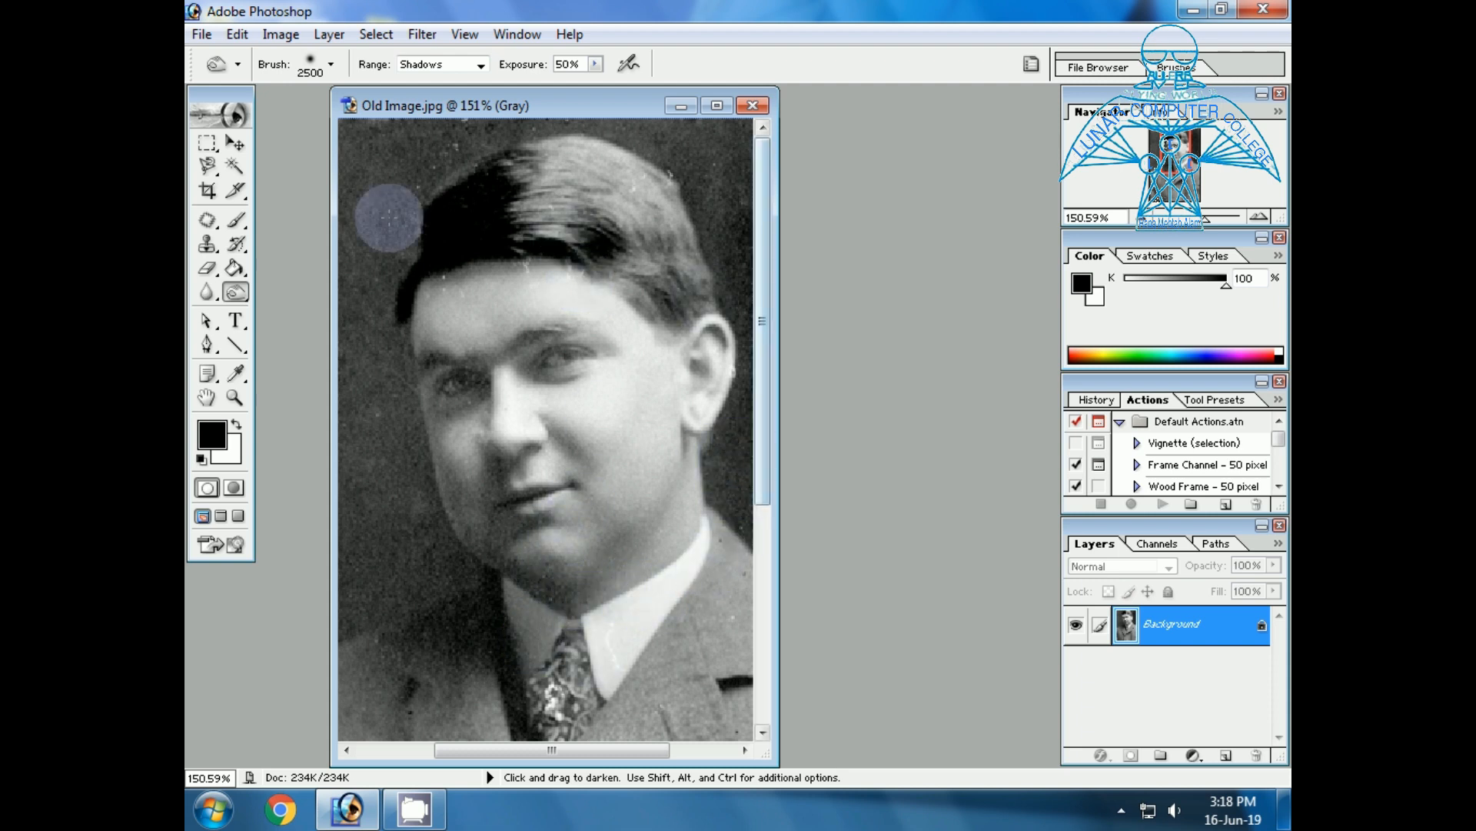
{"action": "left_click", "coordinate": [215, 166]}
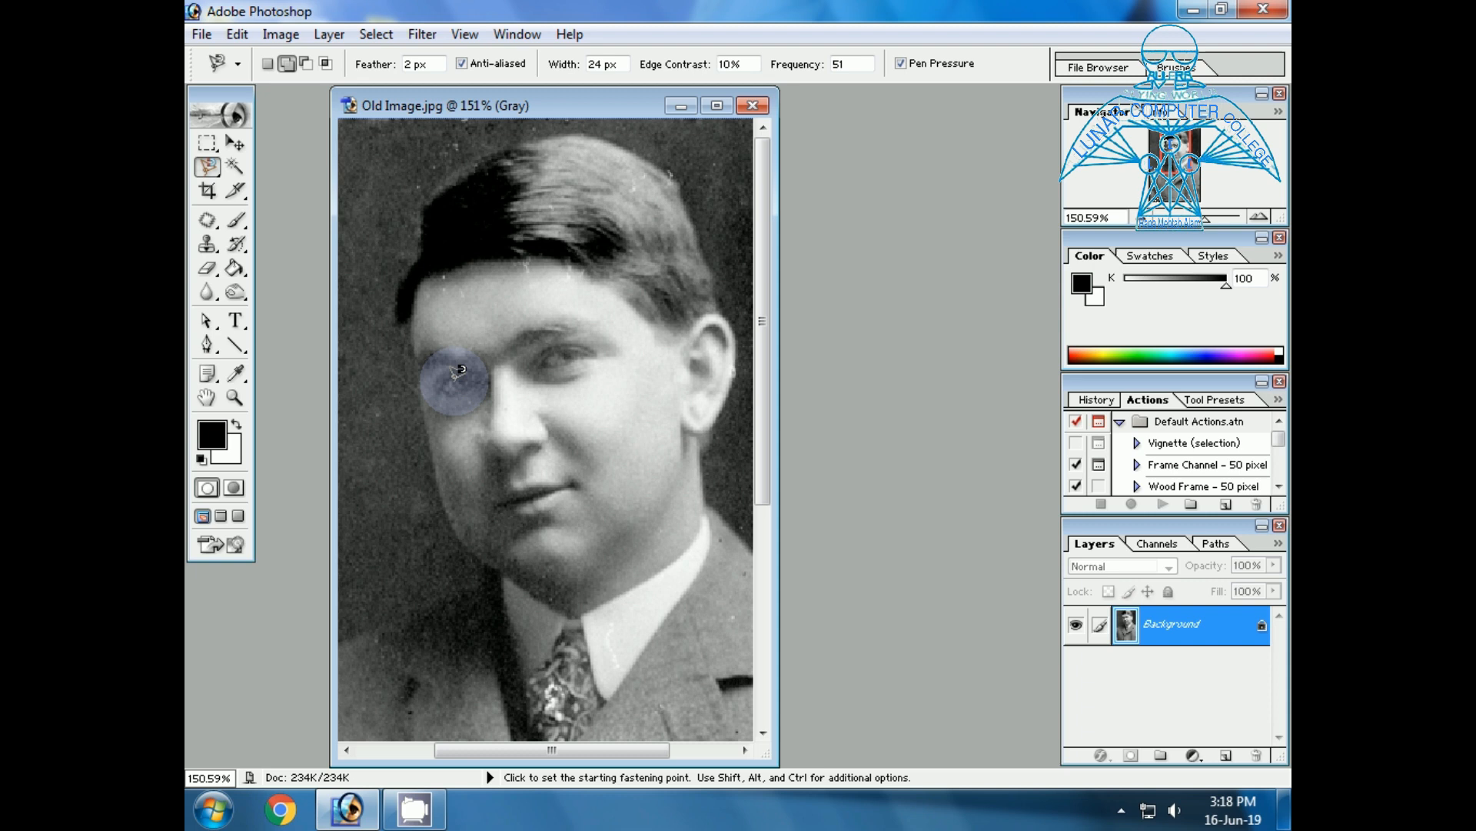
{"action": "left_click", "coordinate": [590, 614]}
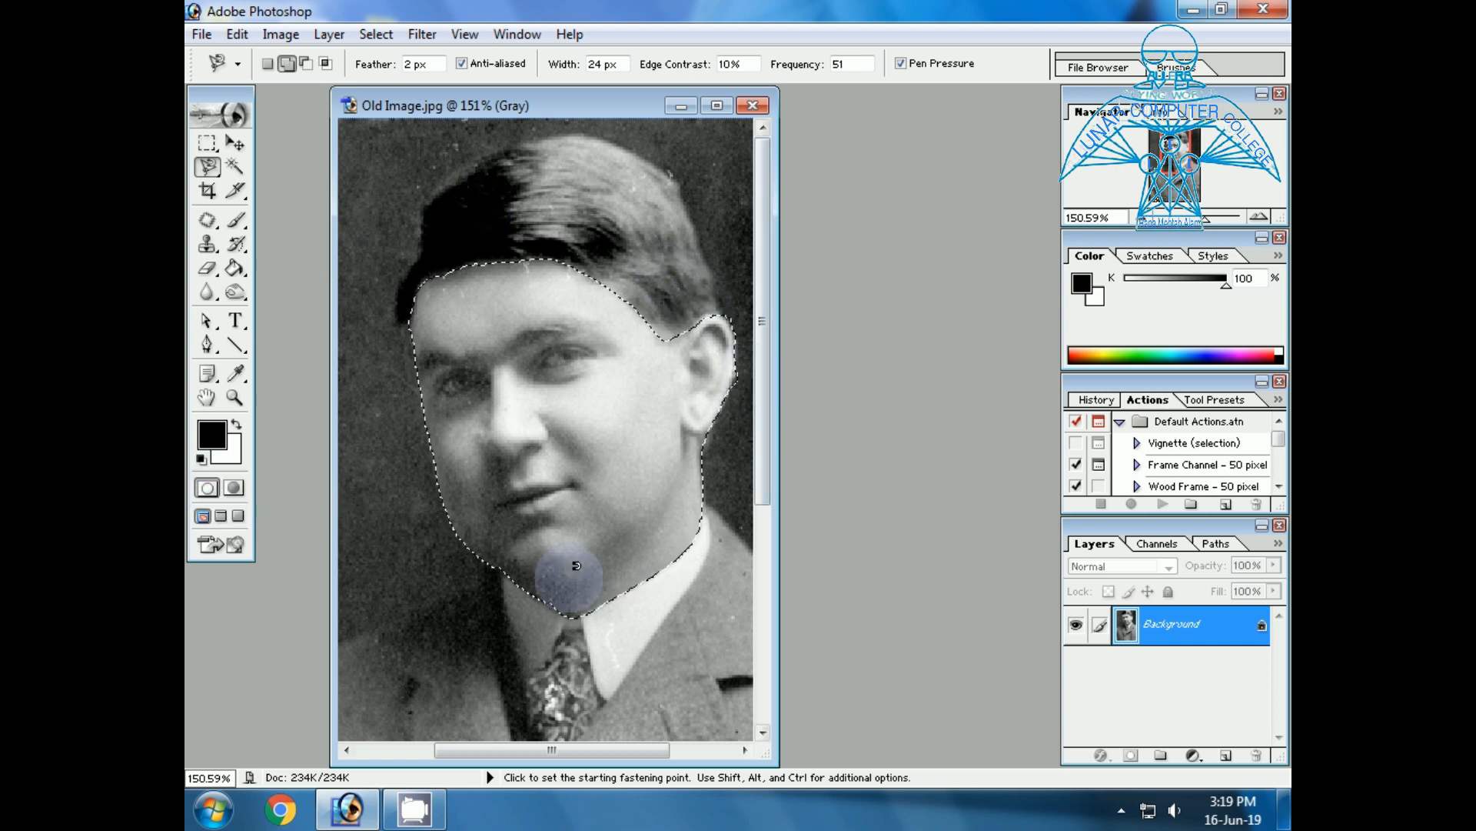
{"action": "left_click", "coordinate": [273, 64]}
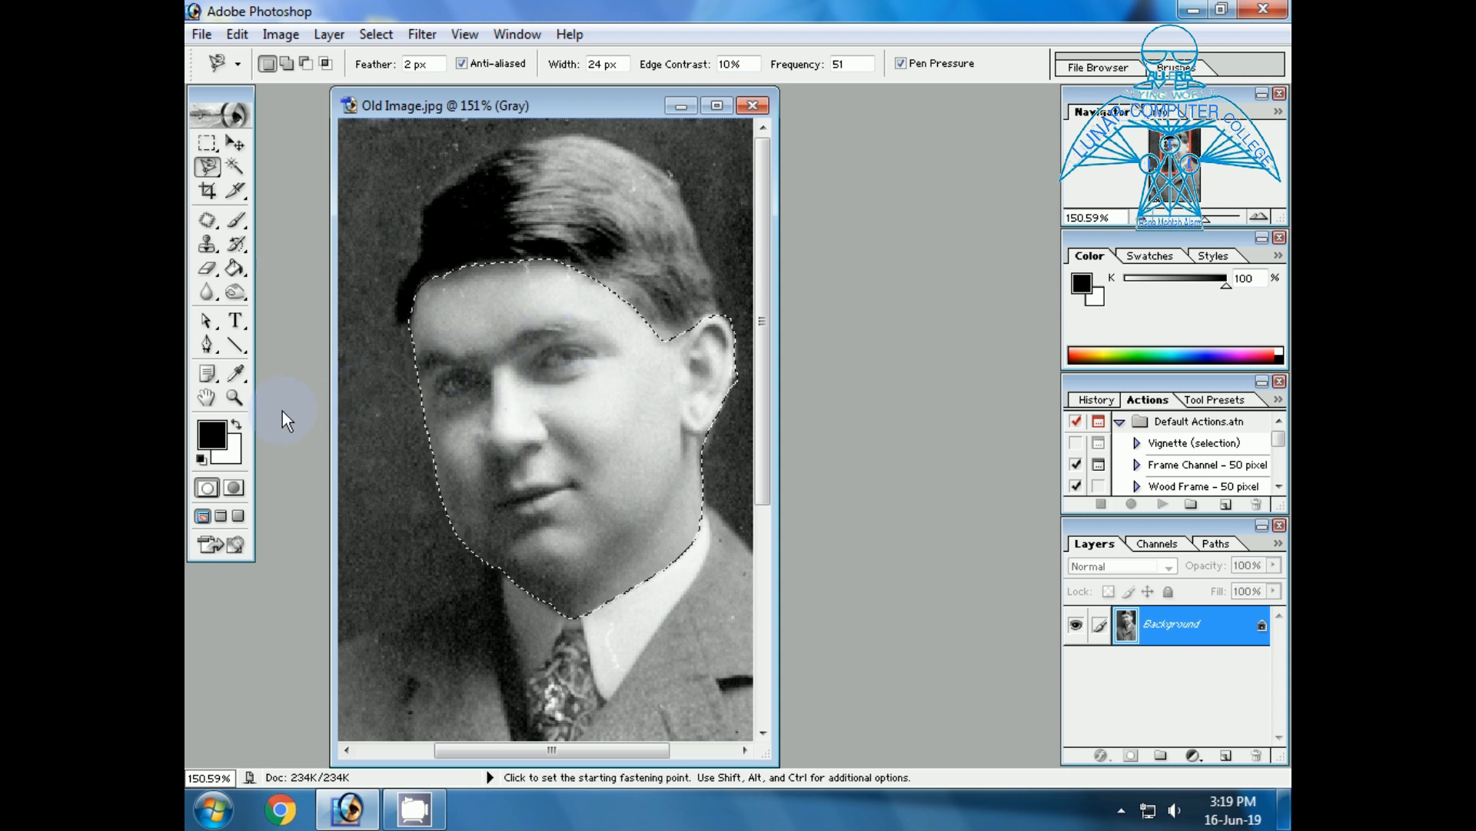
Subtract both eyebrows from the face selection by tracing around each with the Magnetic Lasso.
{"action": "left_click", "coordinate": [237, 397]}
{"action": "left_click_drag", "start_coordinate": [400, 319], "coordinate": [643, 433]}
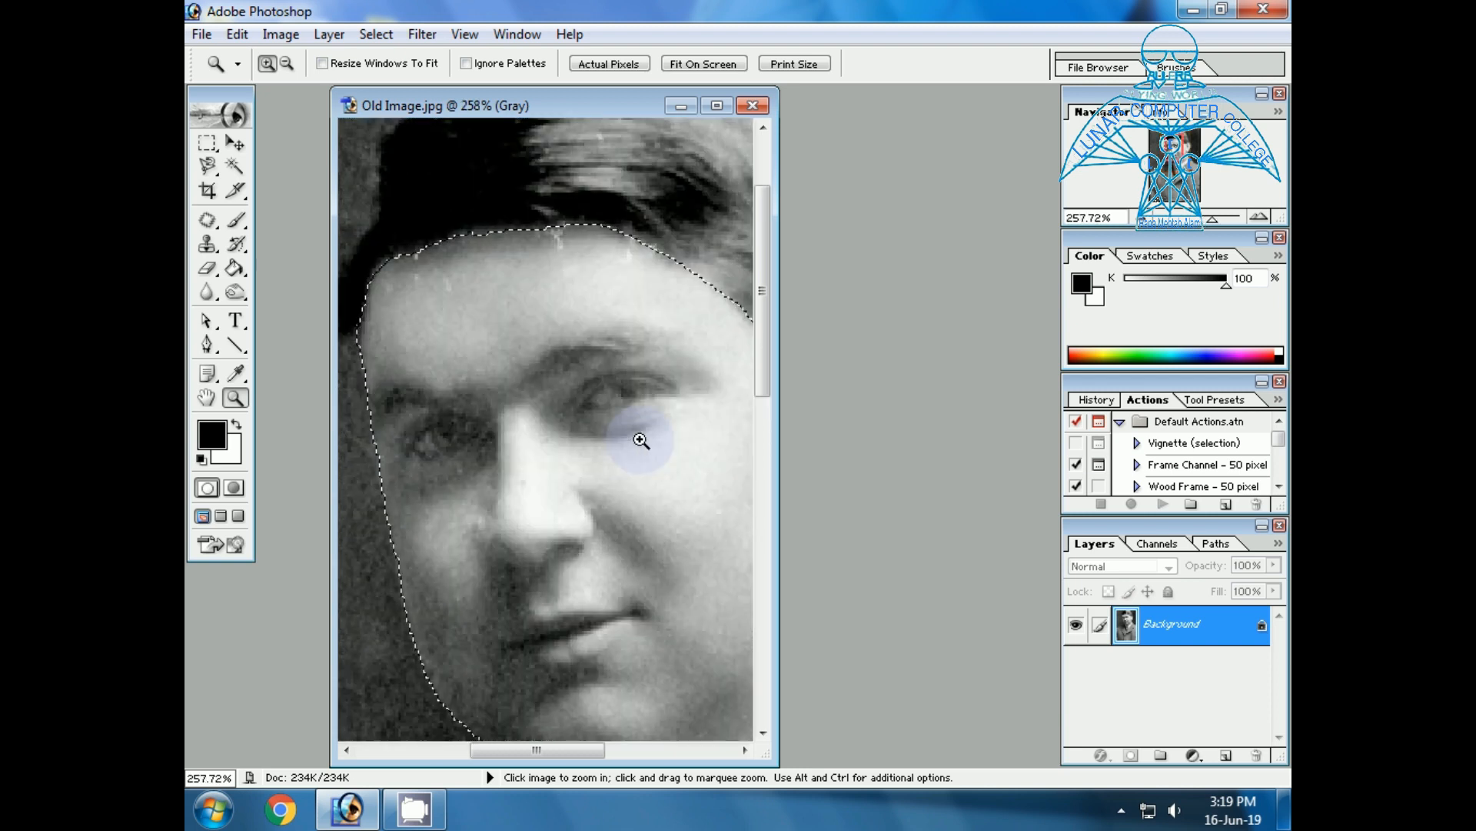
{"action": "left_click", "coordinate": [211, 166]}
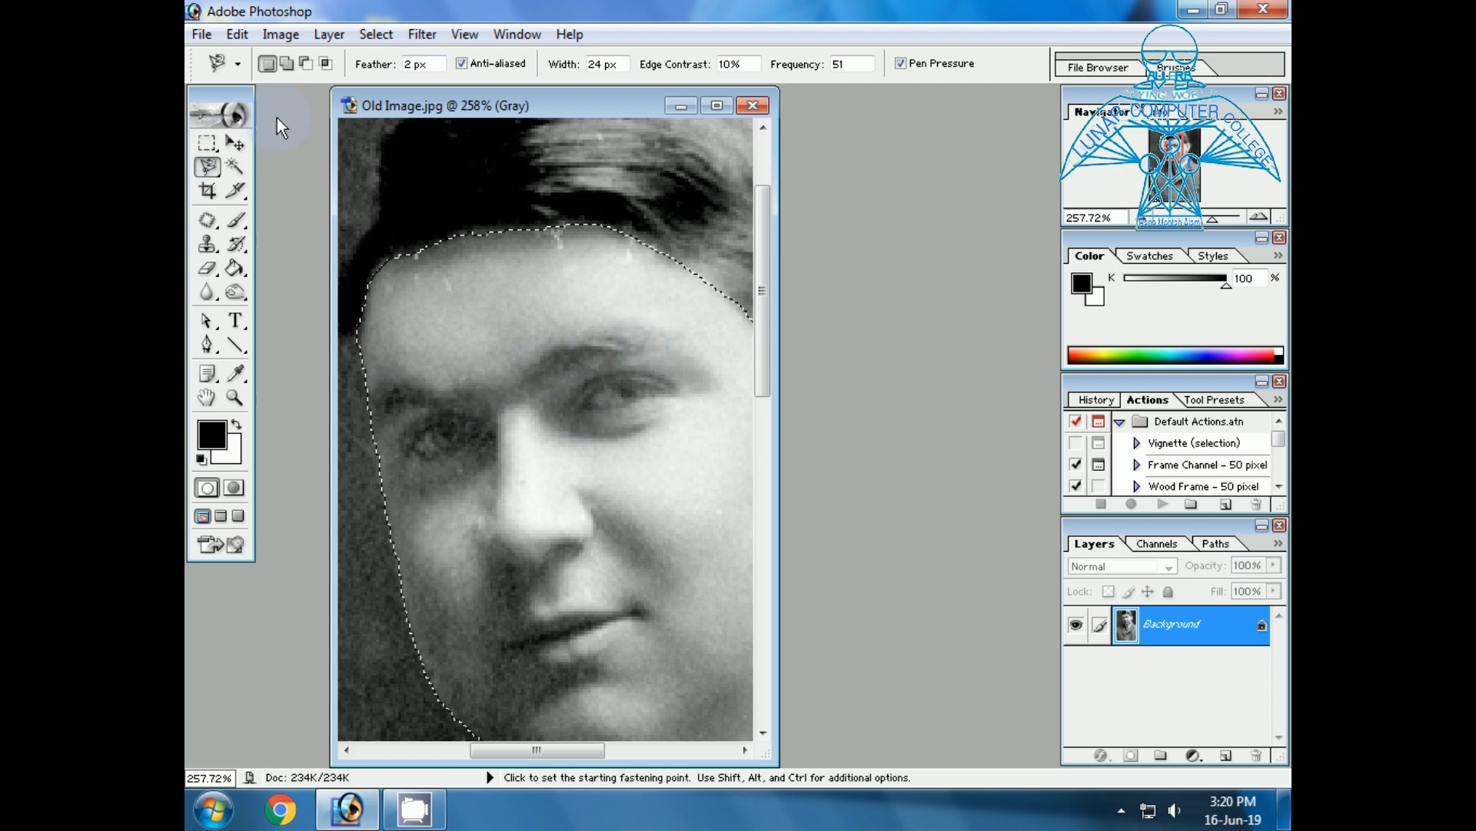
{"action": "left_click", "coordinate": [307, 63]}
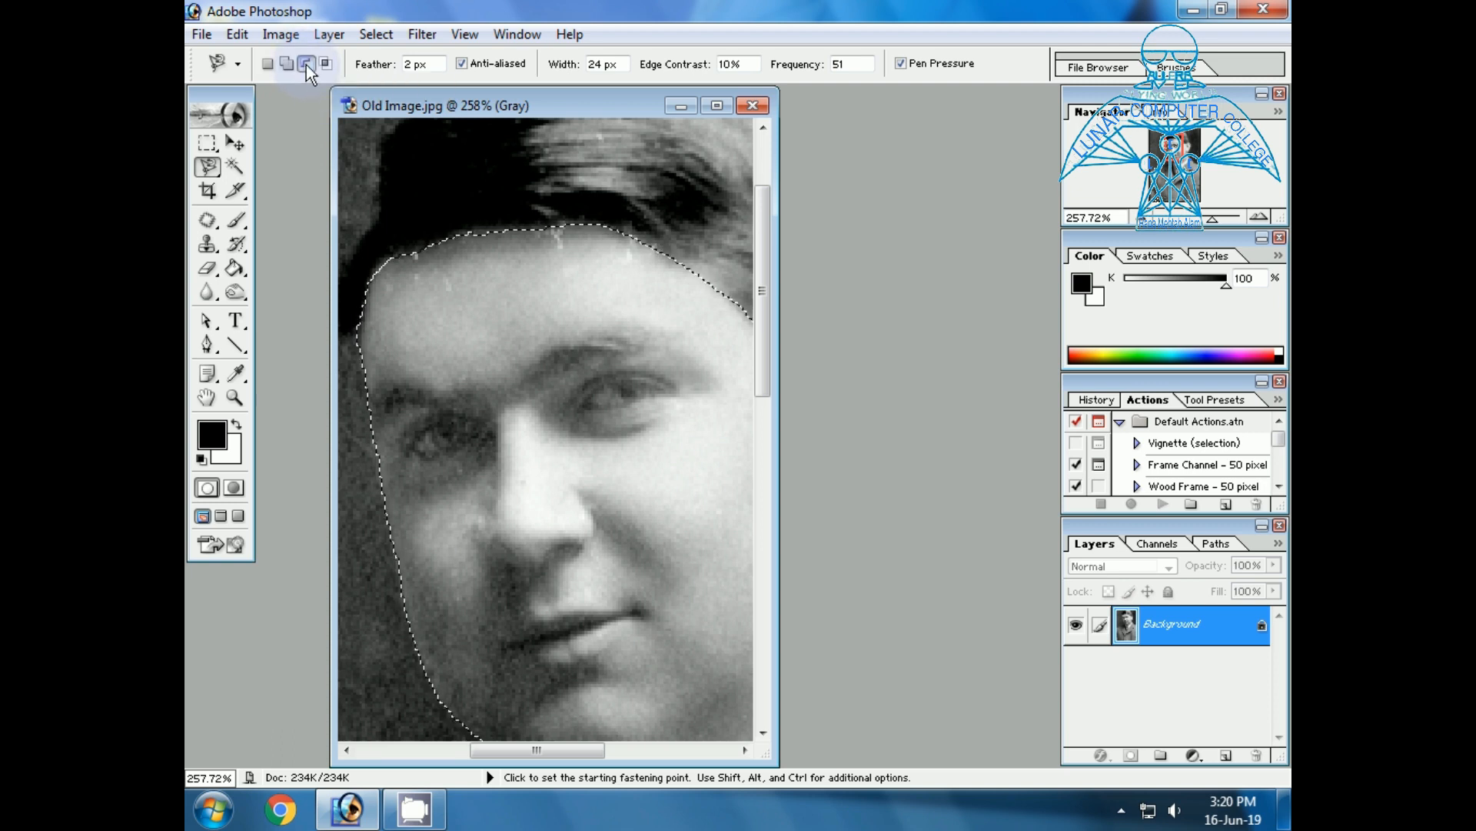
{"action": "left_click", "coordinate": [517, 377]}
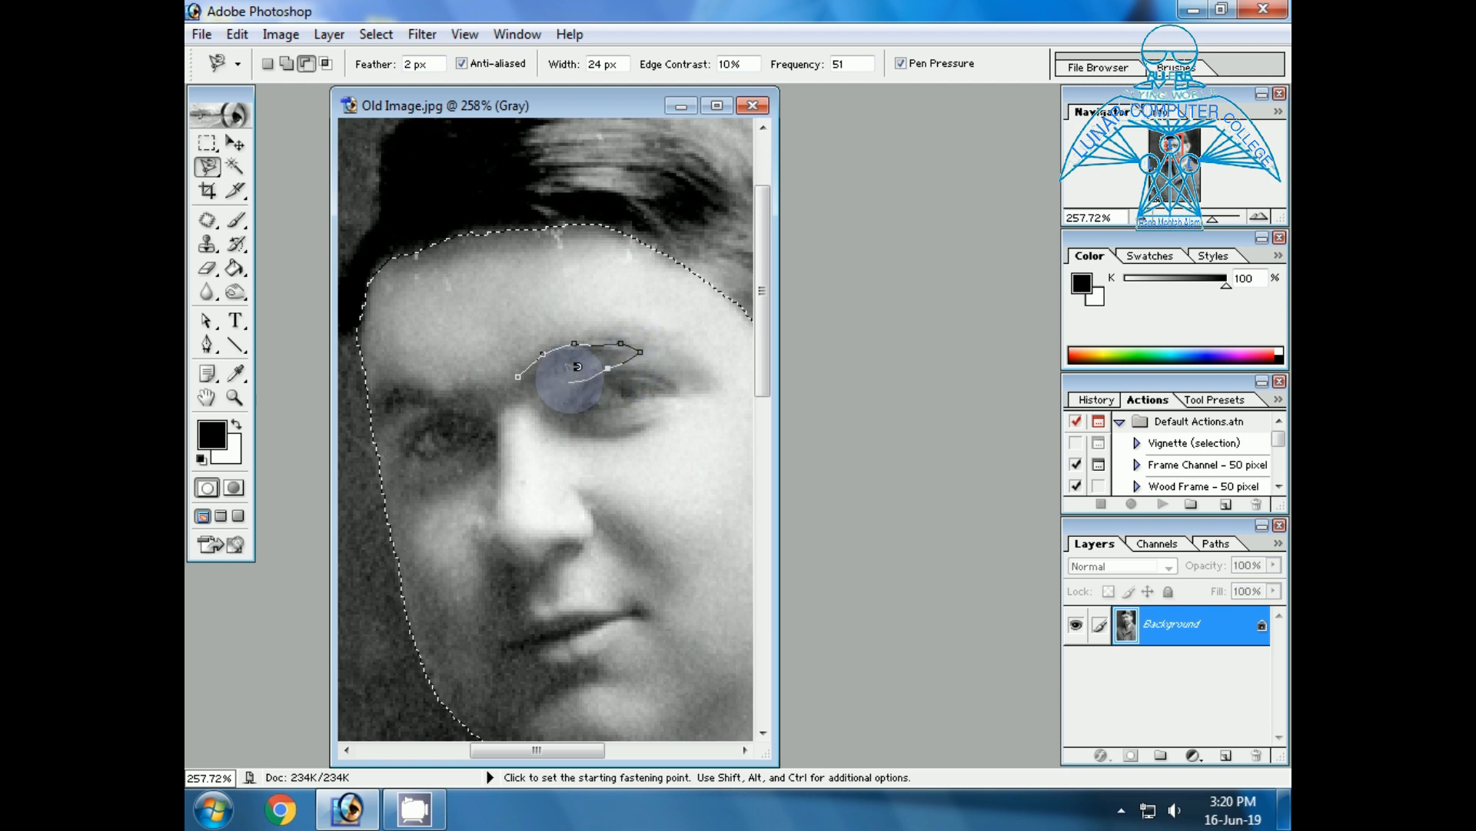
{"action": "key", "text": "BackSpace"}
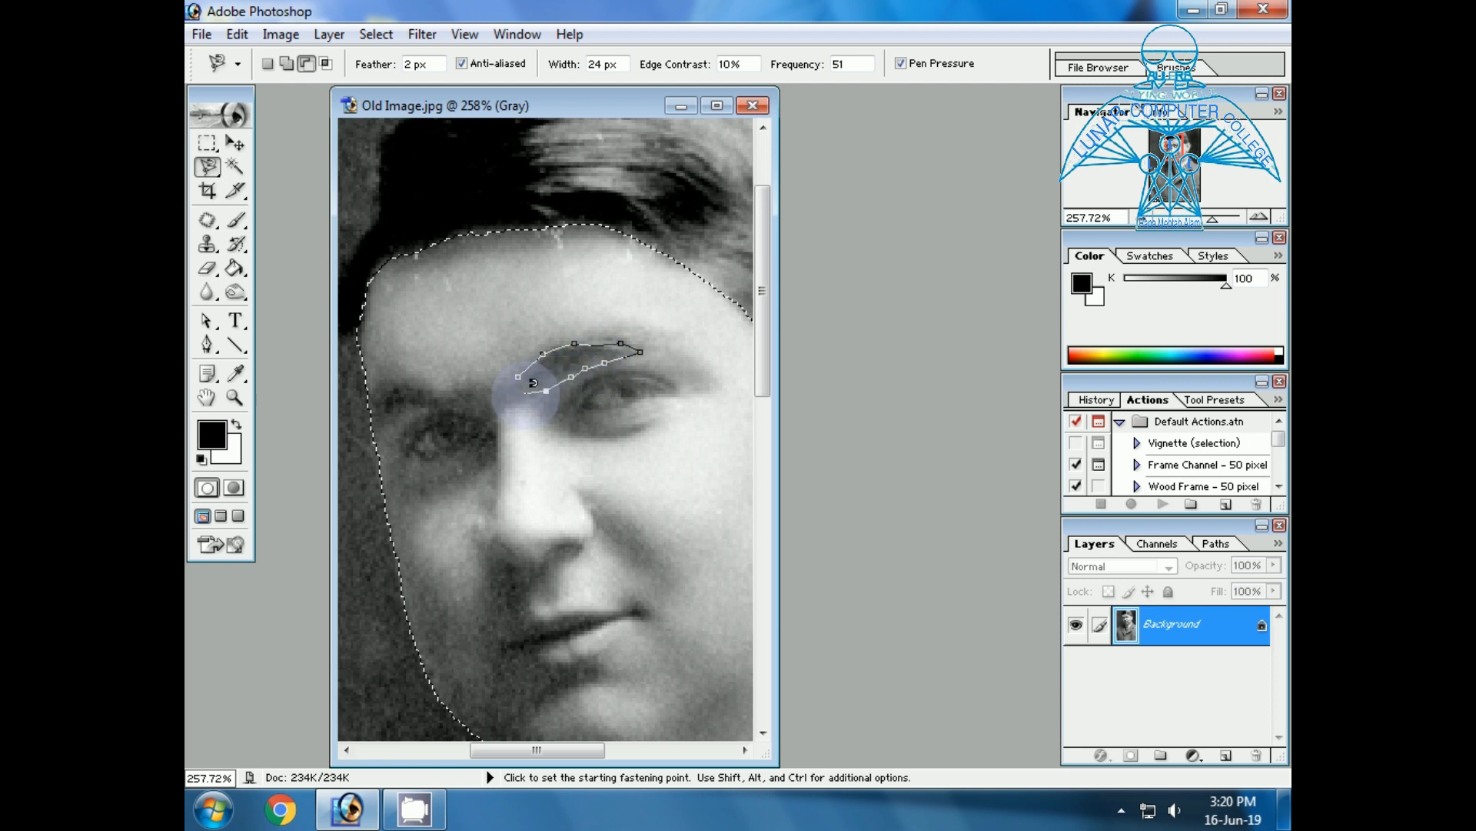
{"action": "left_click", "coordinate": [519, 377]}
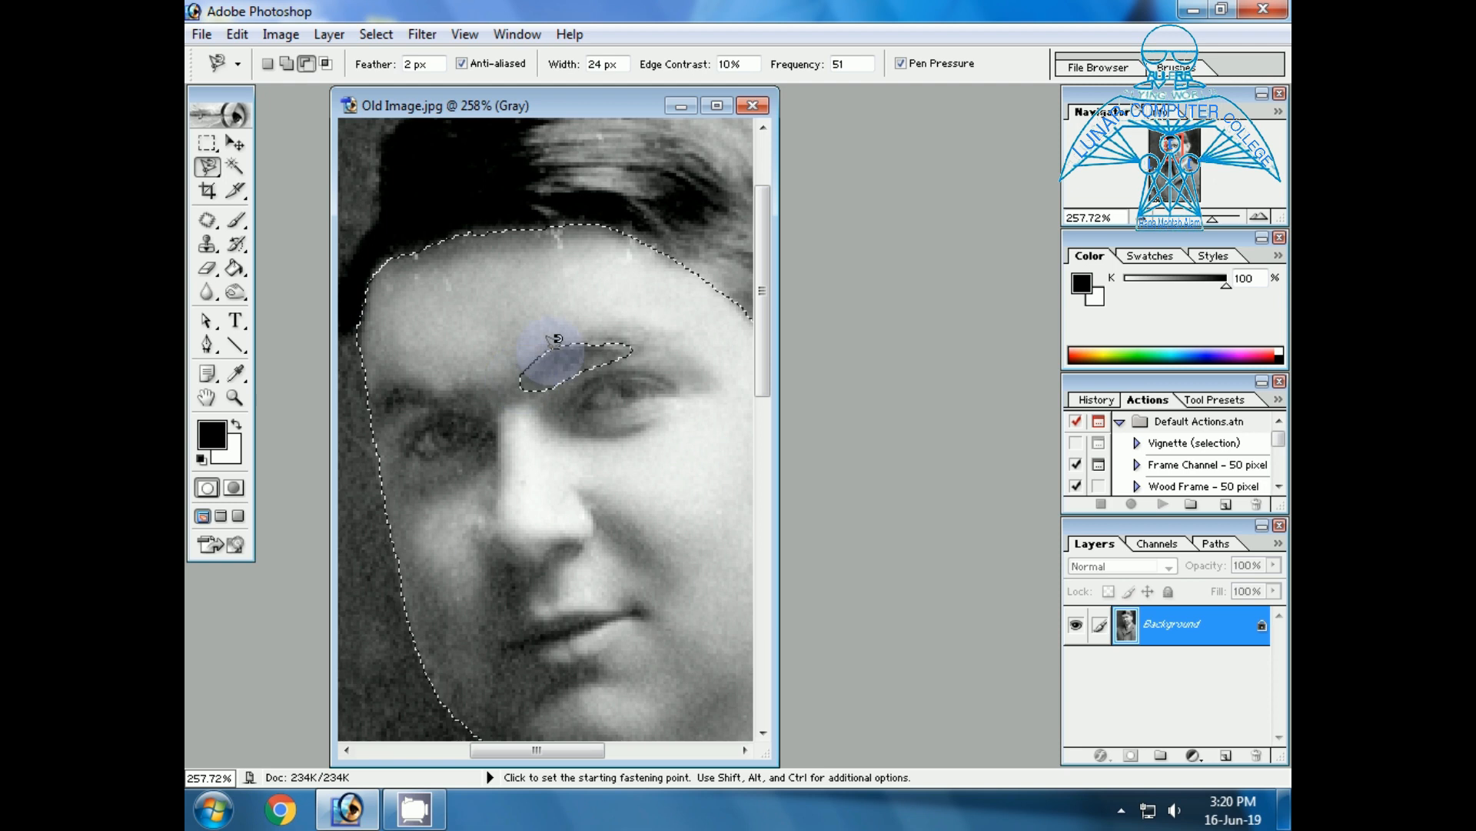
{"action": "left_click", "coordinate": [373, 393]}
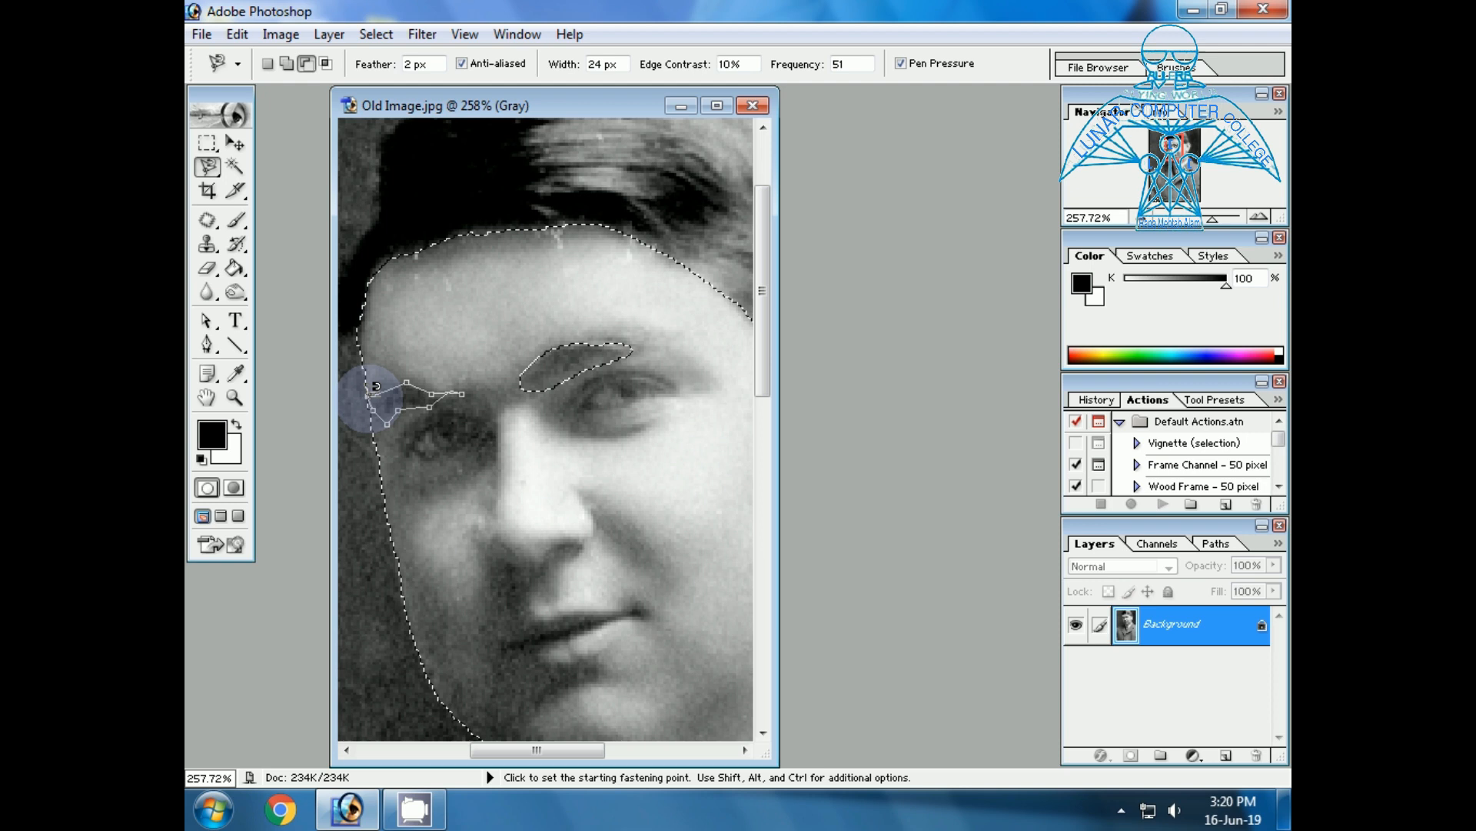
{"action": "left_click", "coordinate": [376, 386]}
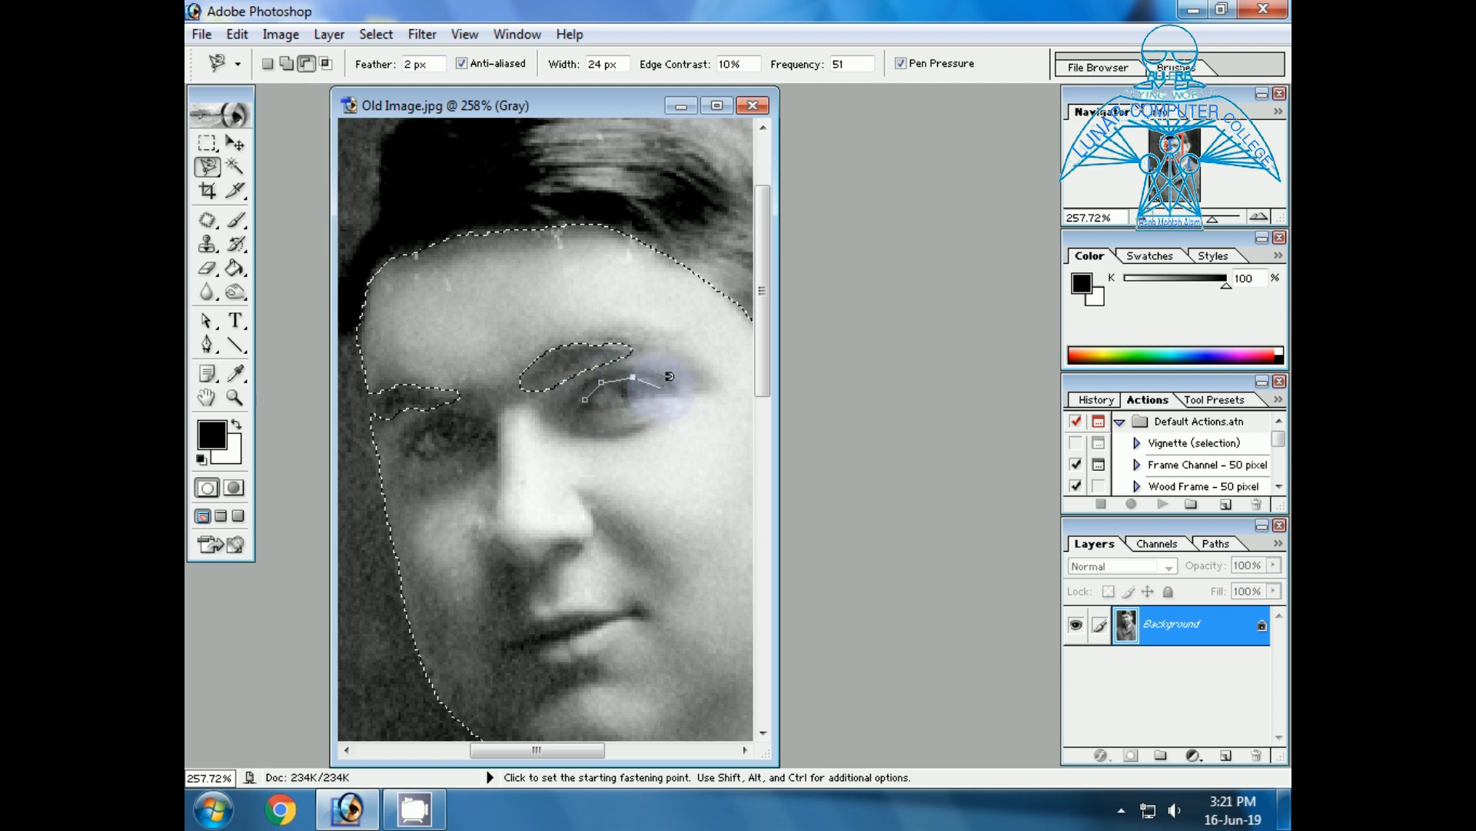
Subtract both eyes from the face selection by tracing around each with the Magnetic Lasso.
{"action": "left_click", "coordinate": [667, 399]}
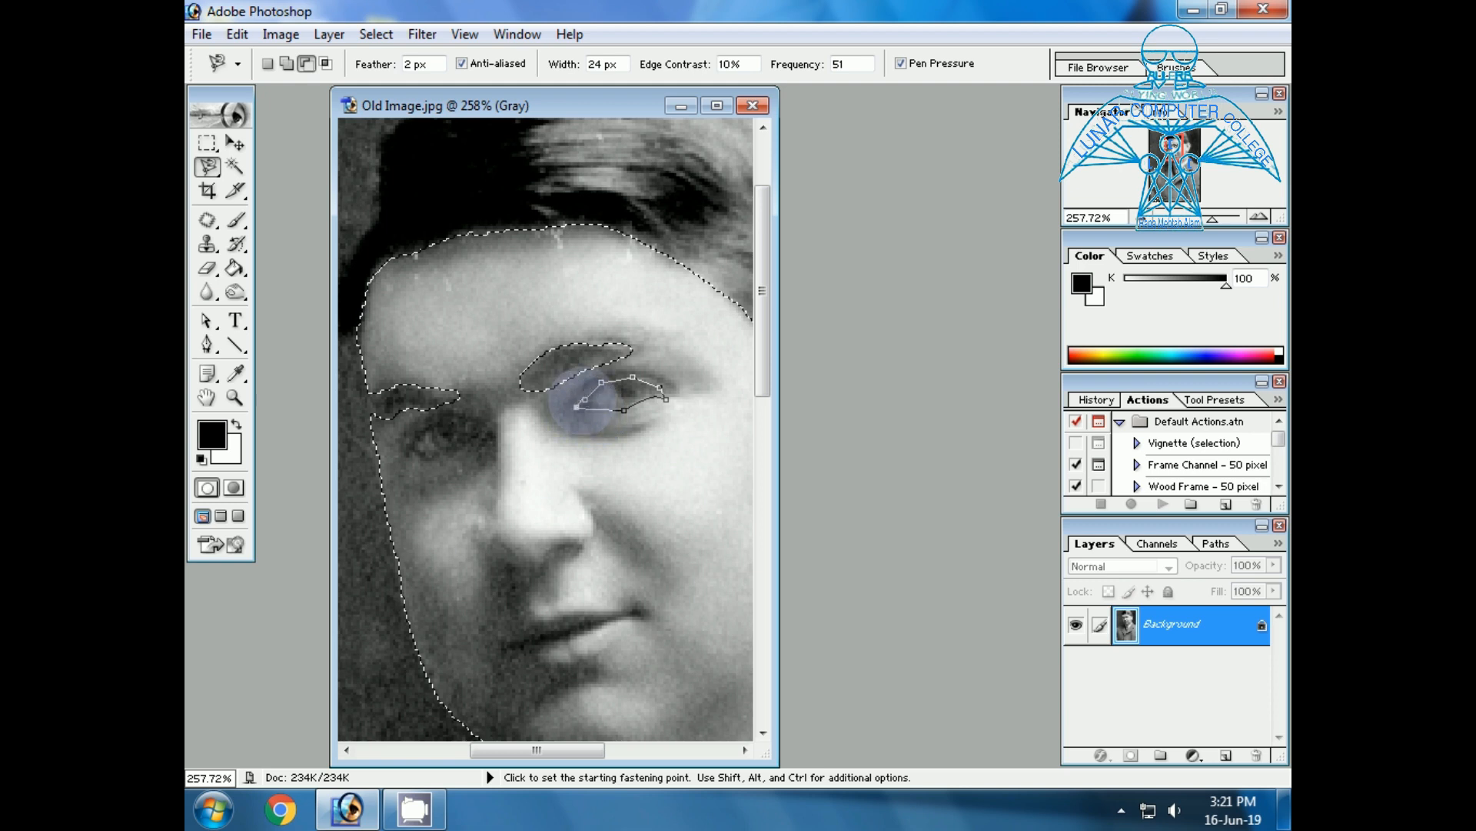
{"action": "left_click", "coordinate": [589, 389]}
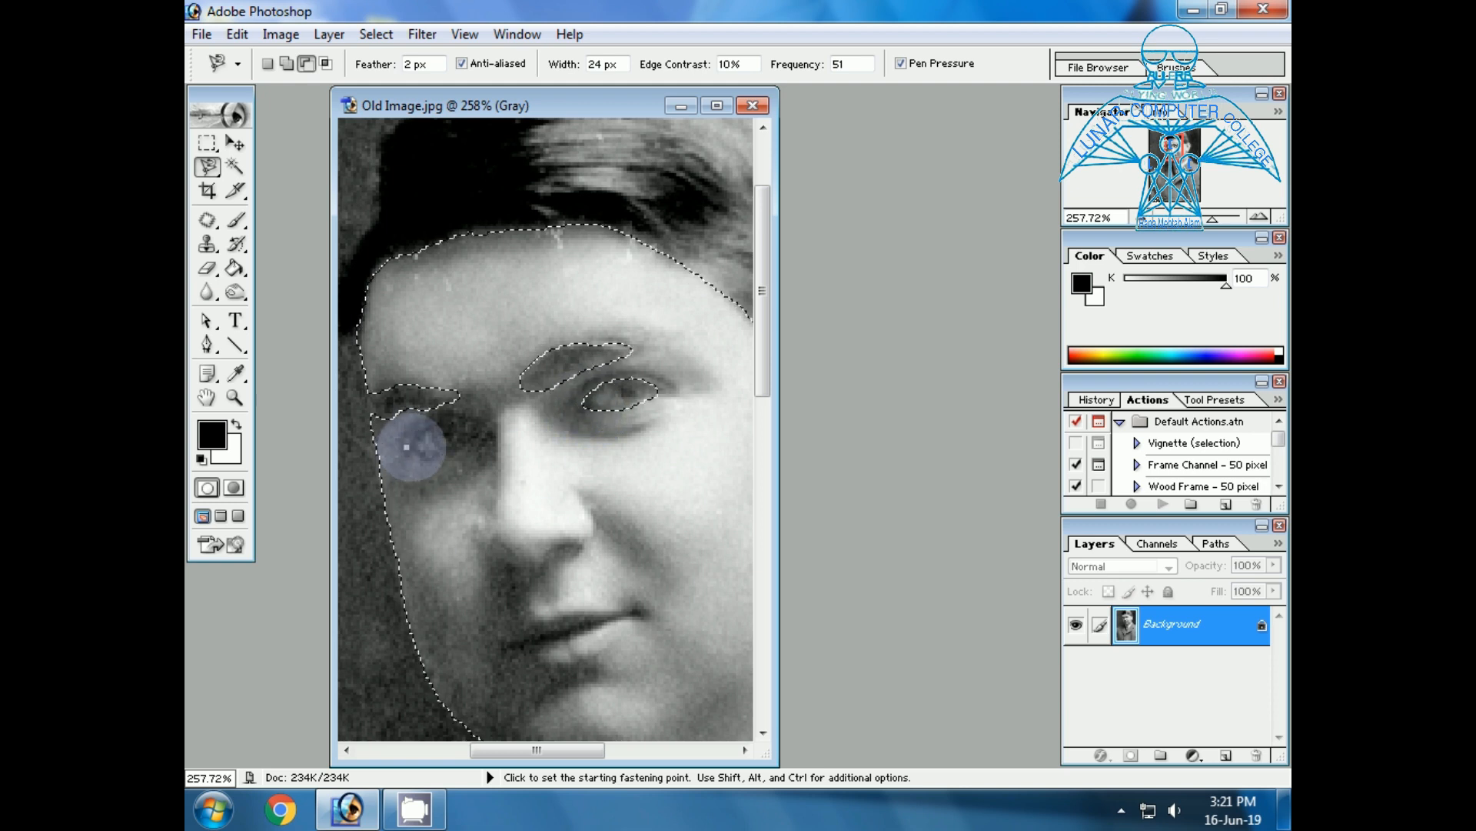
{"action": "left_click", "coordinate": [406, 446]}
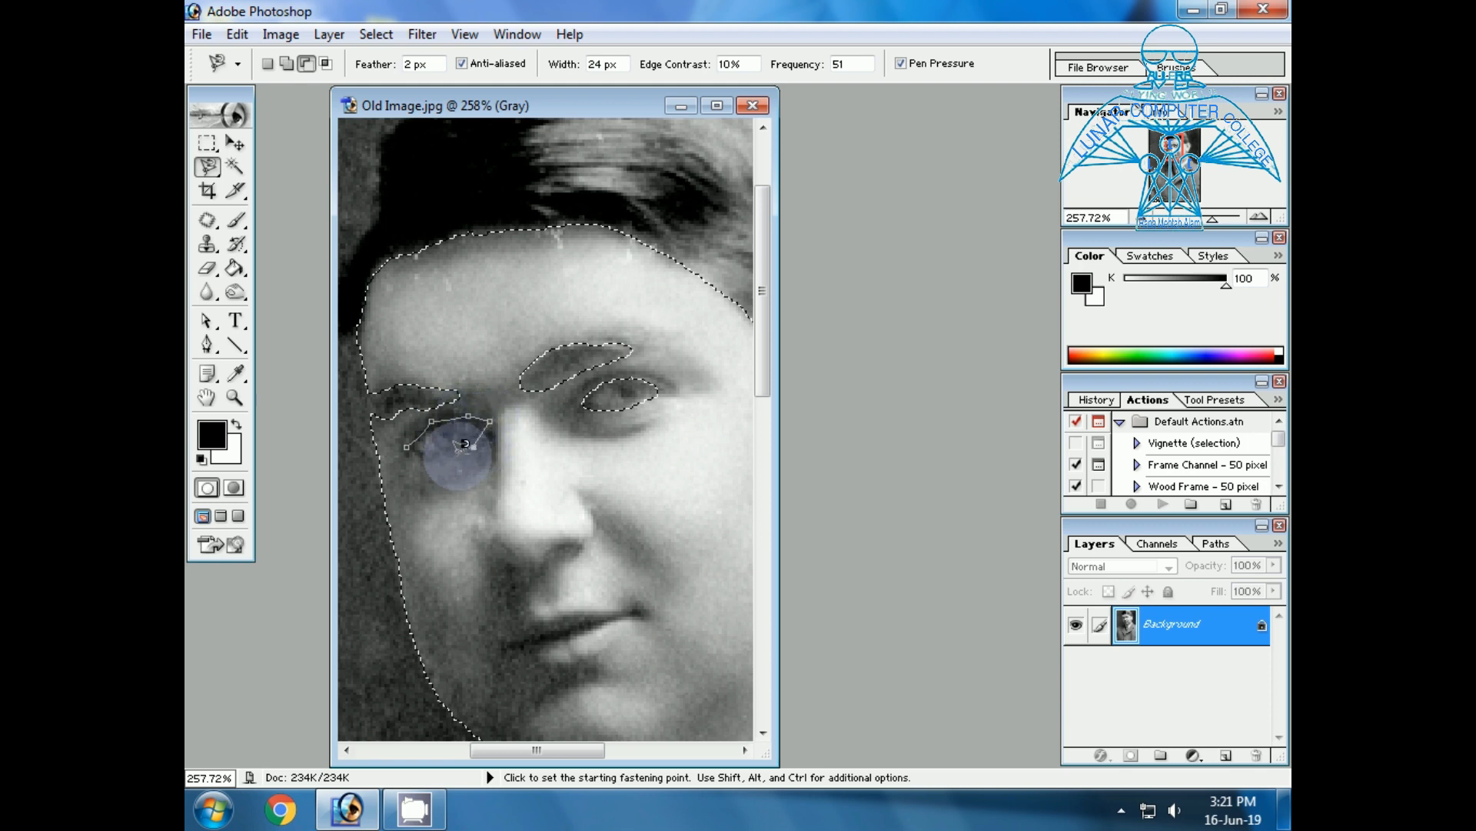
{"action": "left_click", "coordinate": [408, 439]}
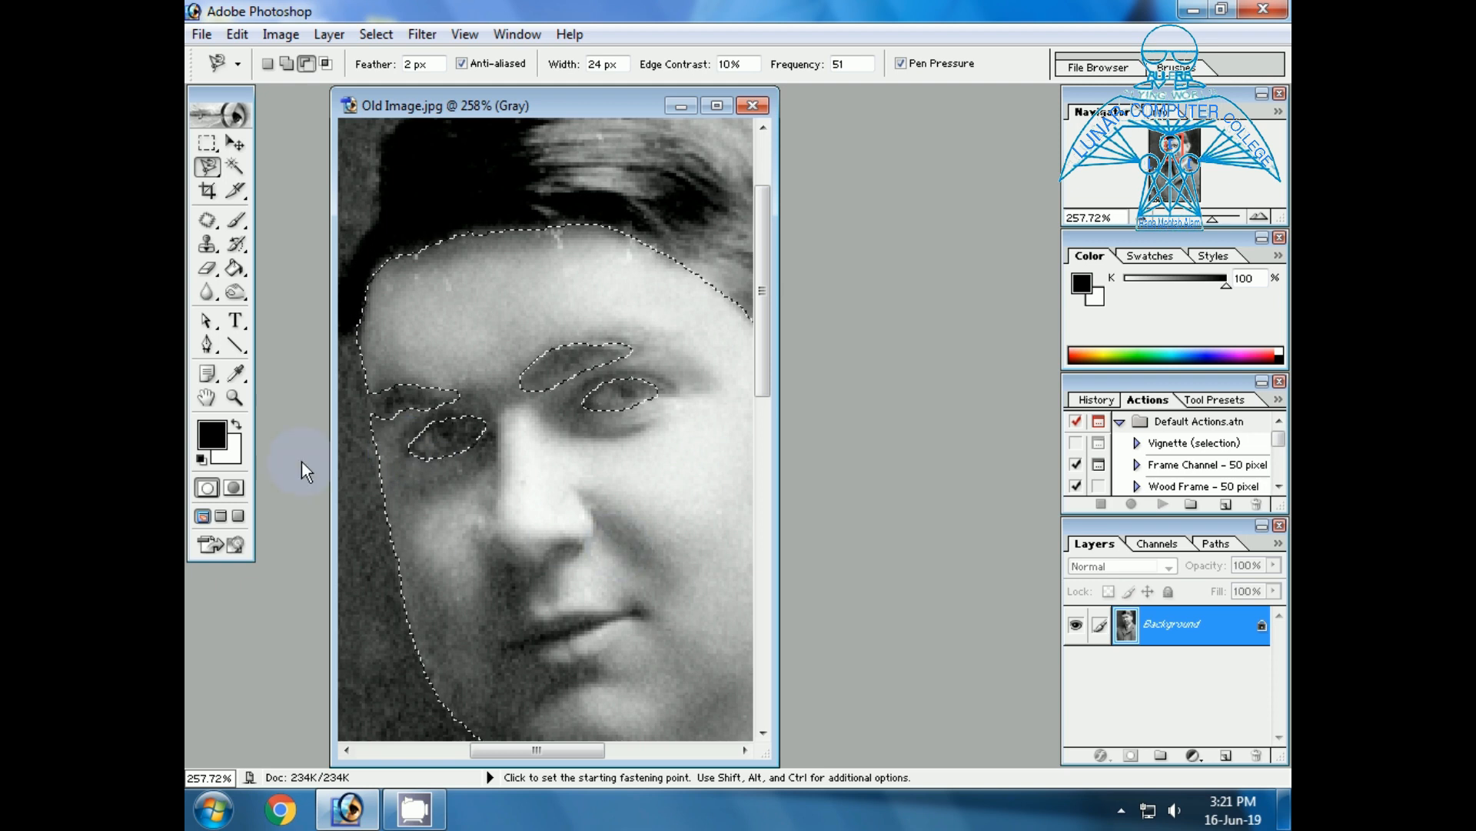
Convert the photo from Grayscale to RGB Color mode, keeping the face selection.
{"action": "left_click", "coordinate": [233, 397]}
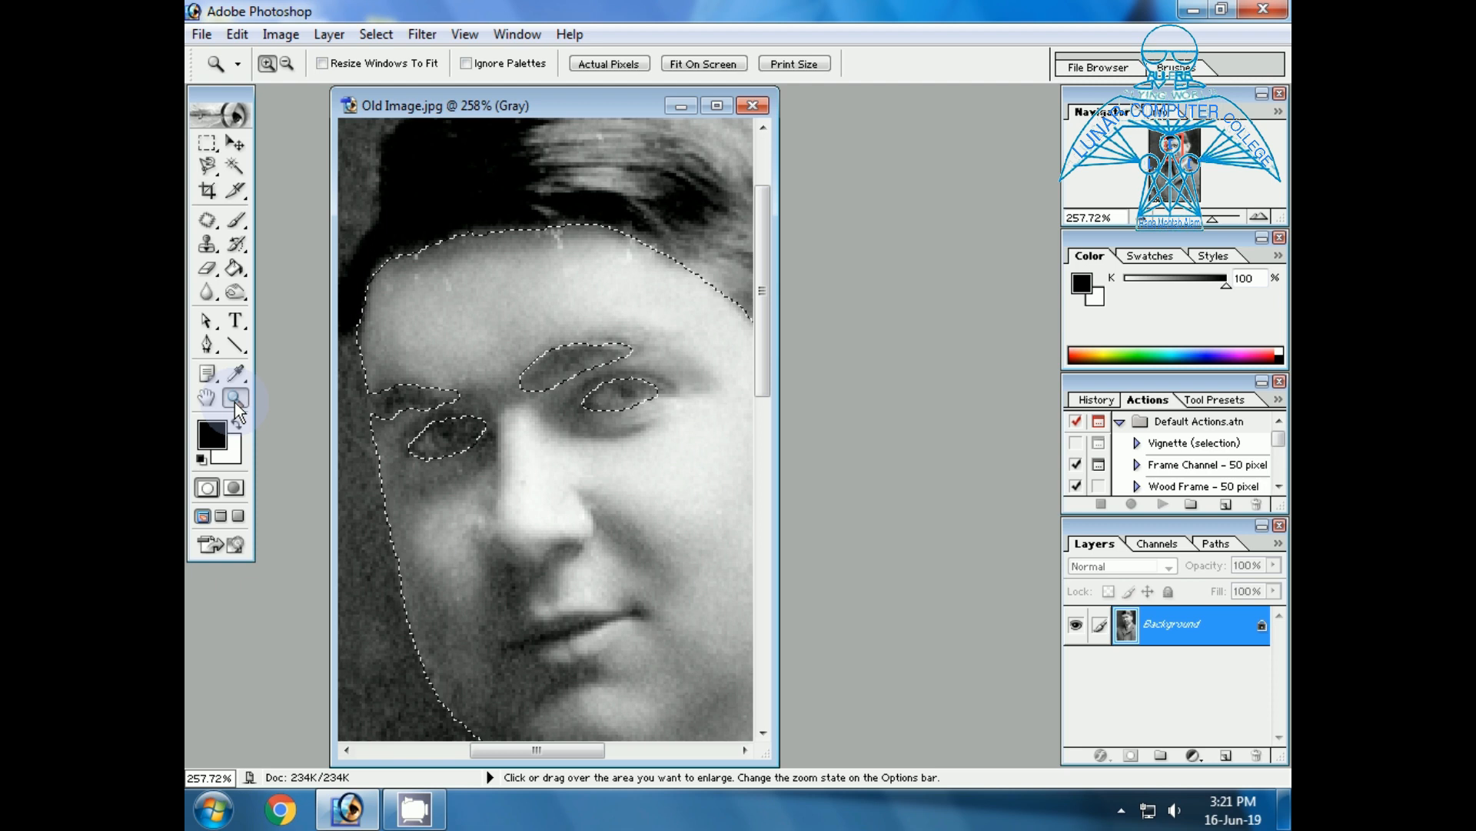
{"action": "left_click", "coordinate": [692, 64]}
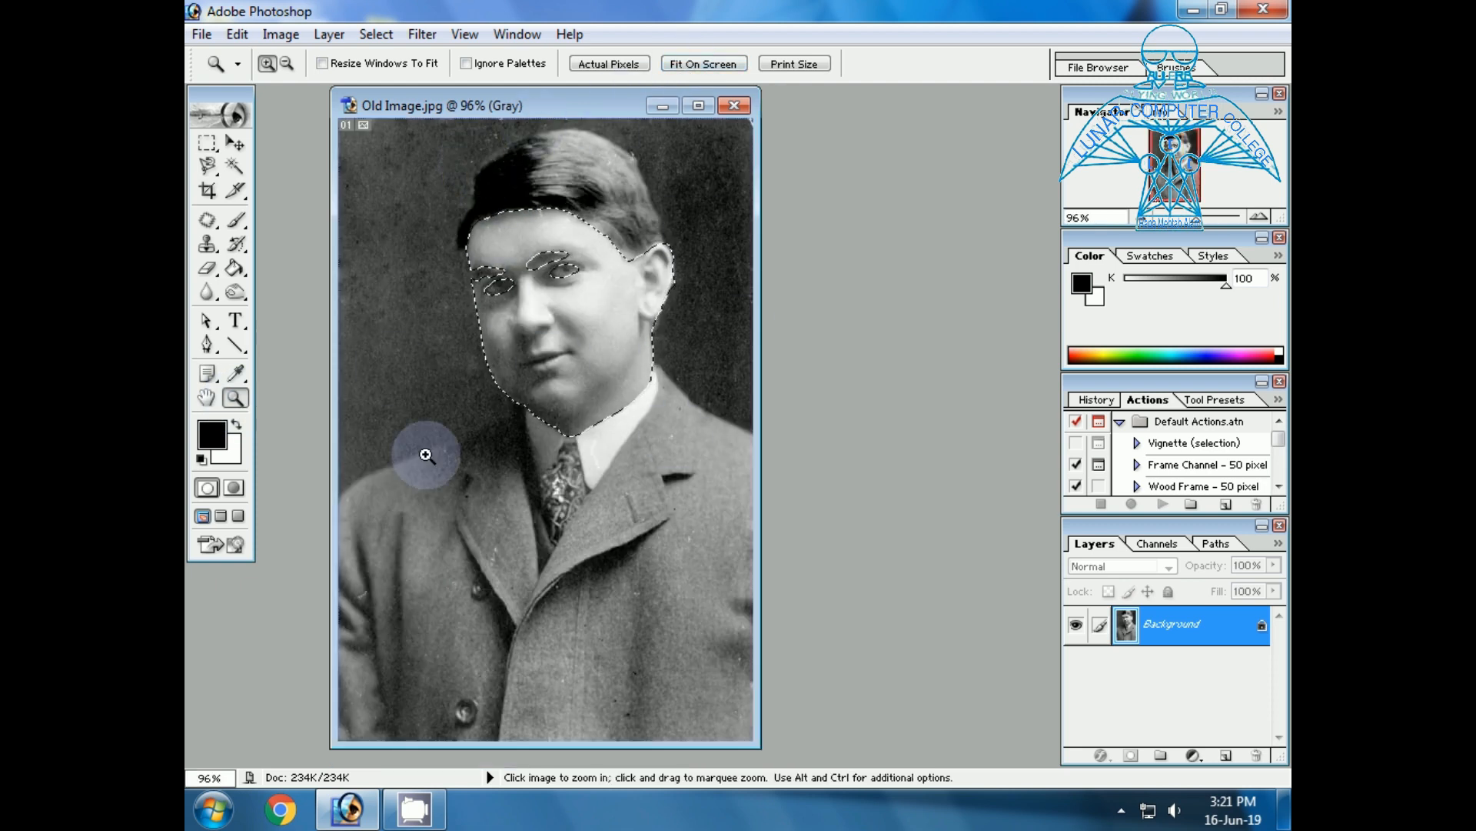
{"action": "left_click_drag", "start_coordinate": [405, 139], "coordinate": [716, 508]}
{"action": "left_click_drag", "start_coordinate": [381, 132], "coordinate": [755, 607]}
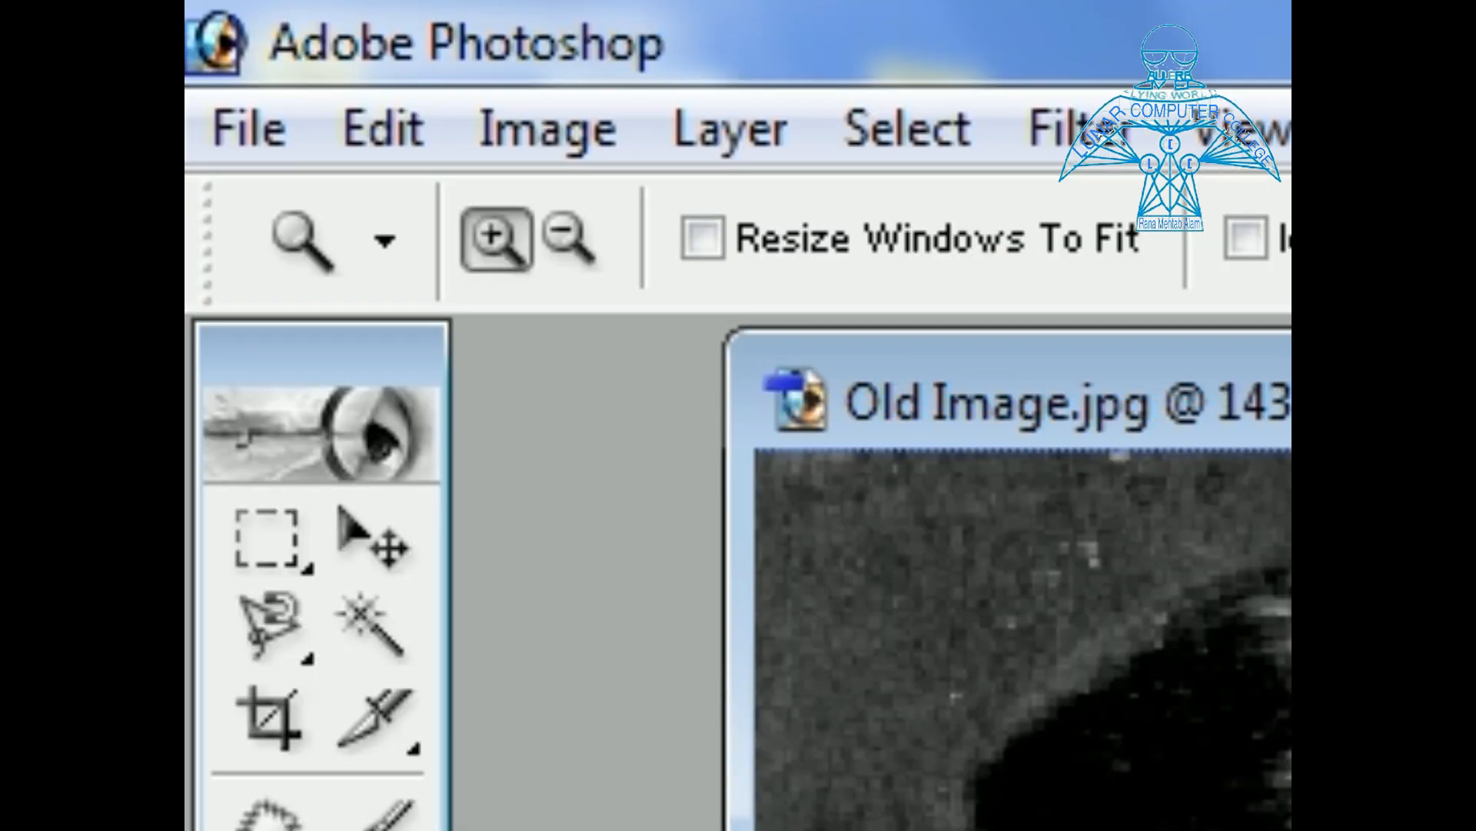
{"action": "left_click", "coordinate": [554, 127]}
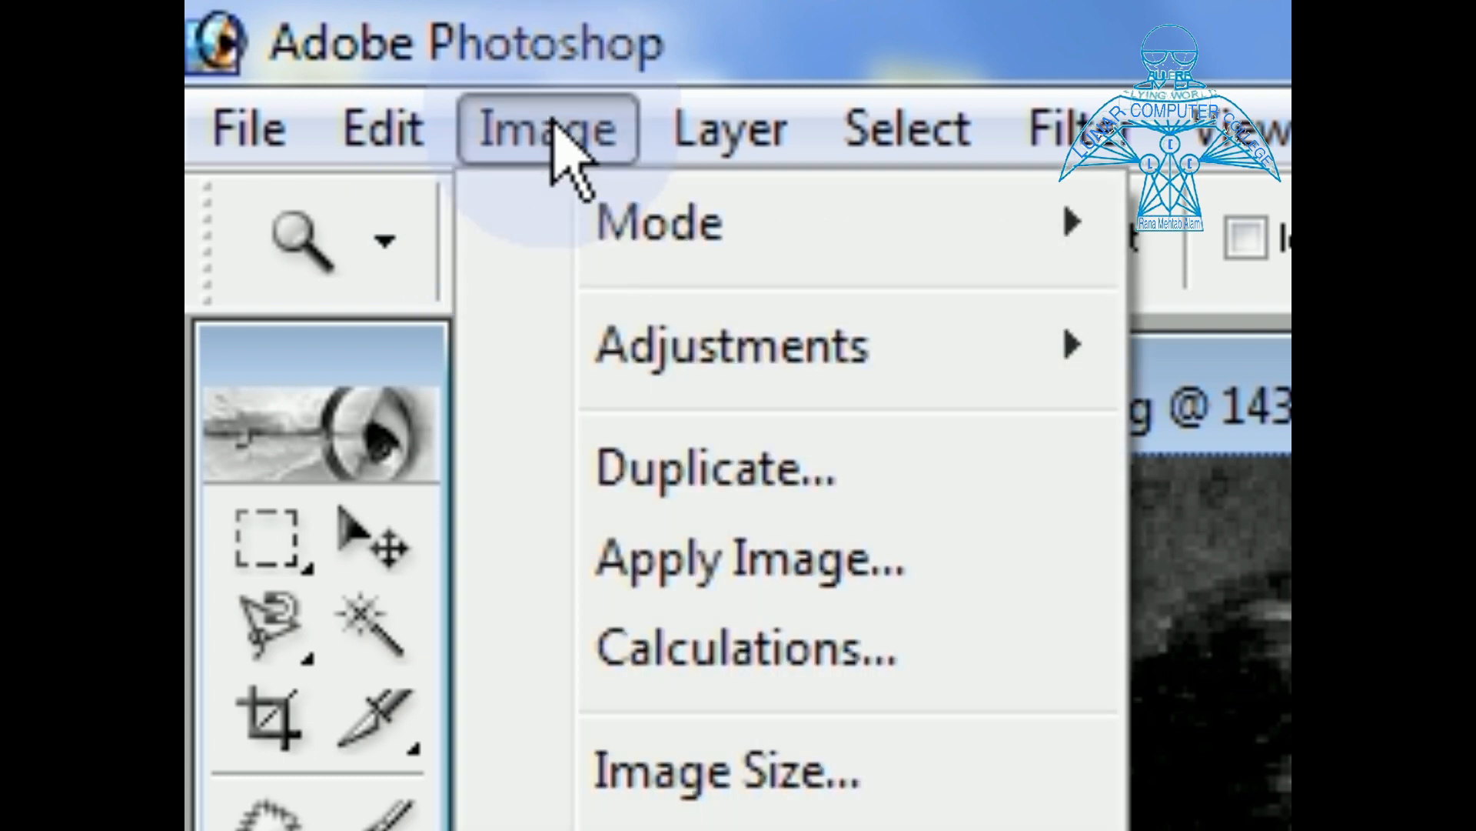
{"action": "mouse_move", "coordinate": [623, 243]}
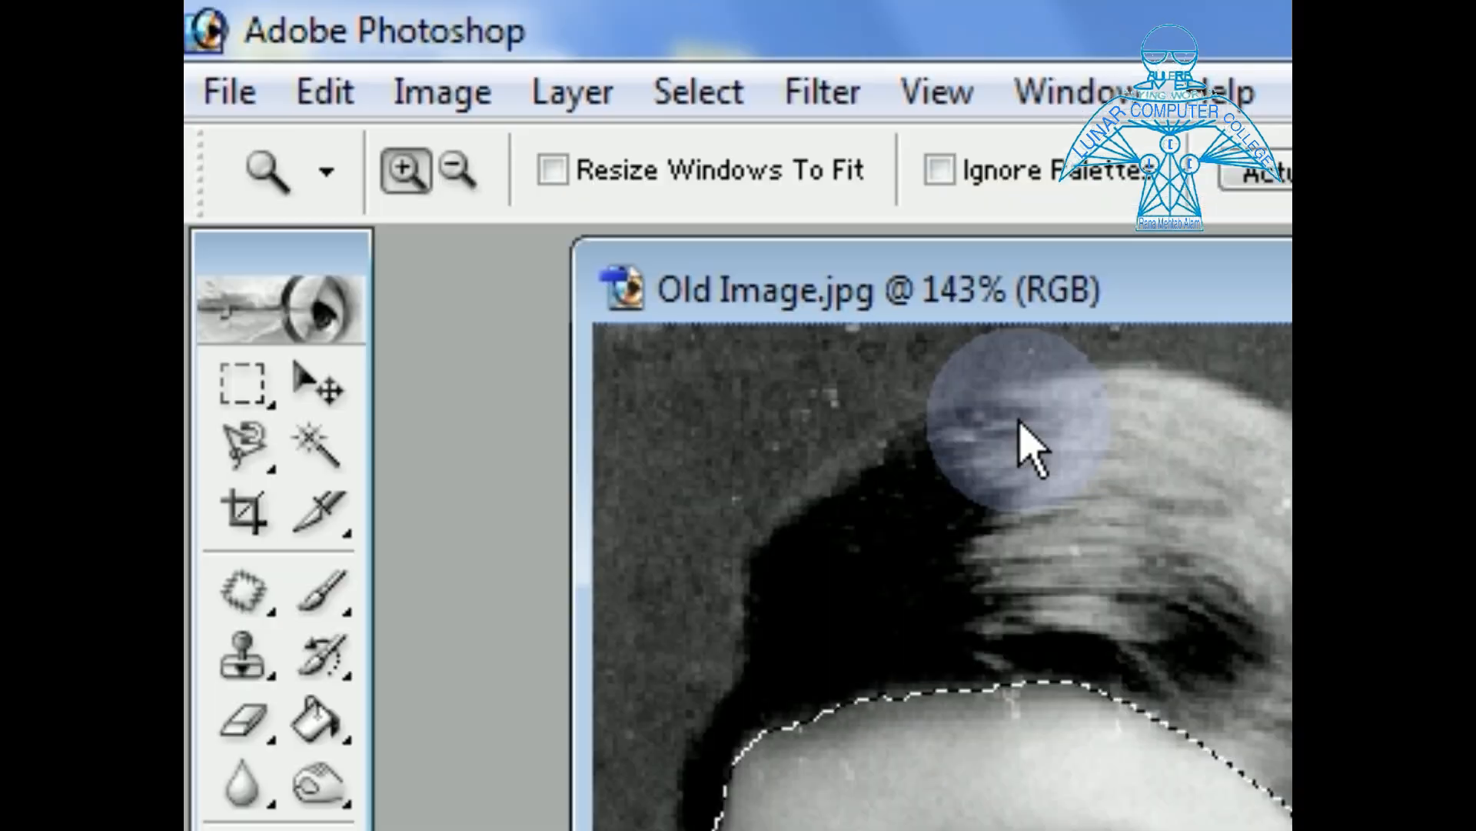
{"action": "left_click", "coordinate": [674, 318]}
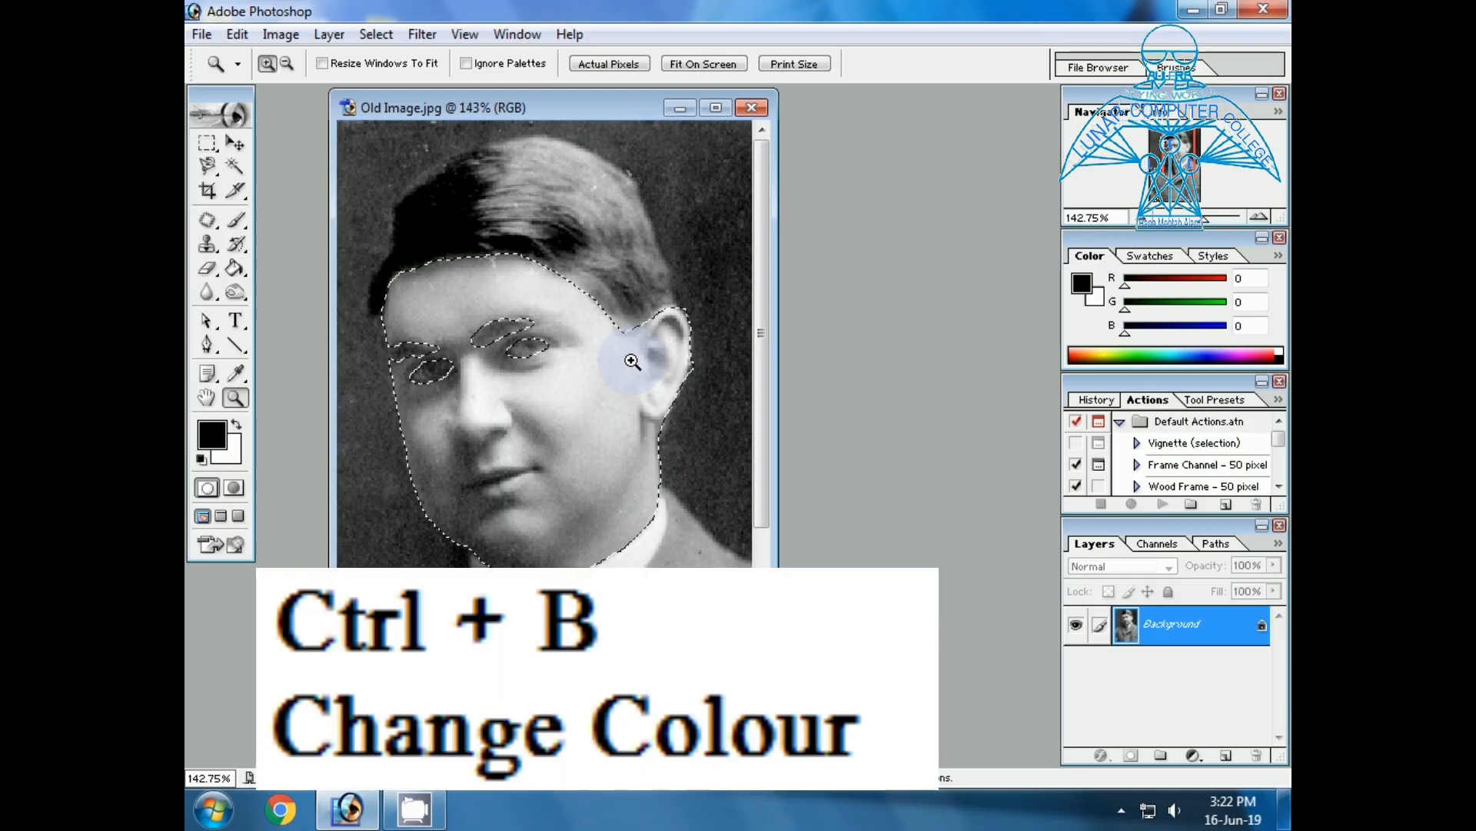
Tint the selected face with Color Balance, setting the midtones' Cyan-Red level to +23.
{"action": "key", "text": "ctrl+b"}
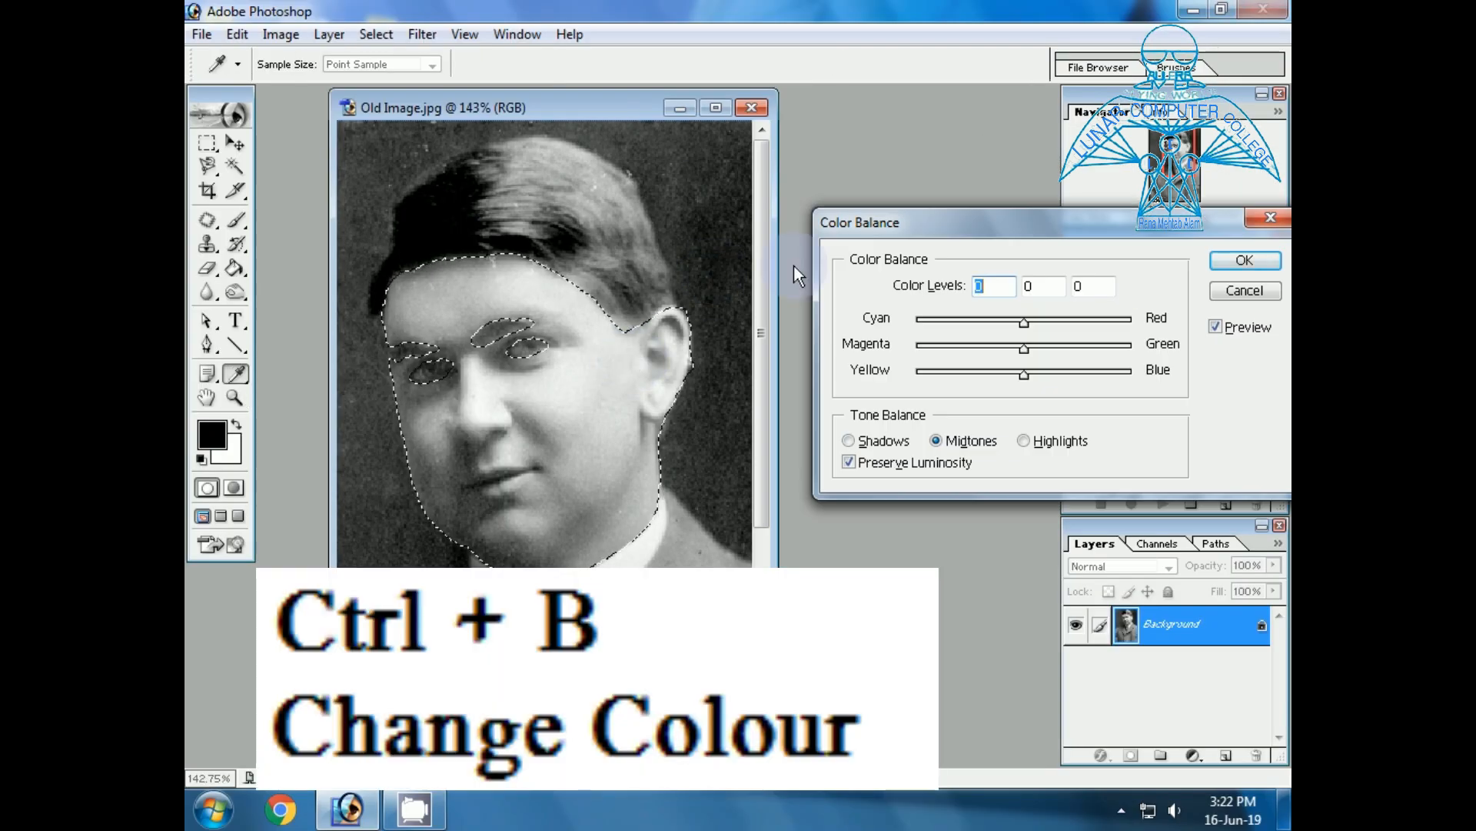
{"action": "left_click_drag", "start_coordinate": [969, 215], "coordinate": [841, 192]}
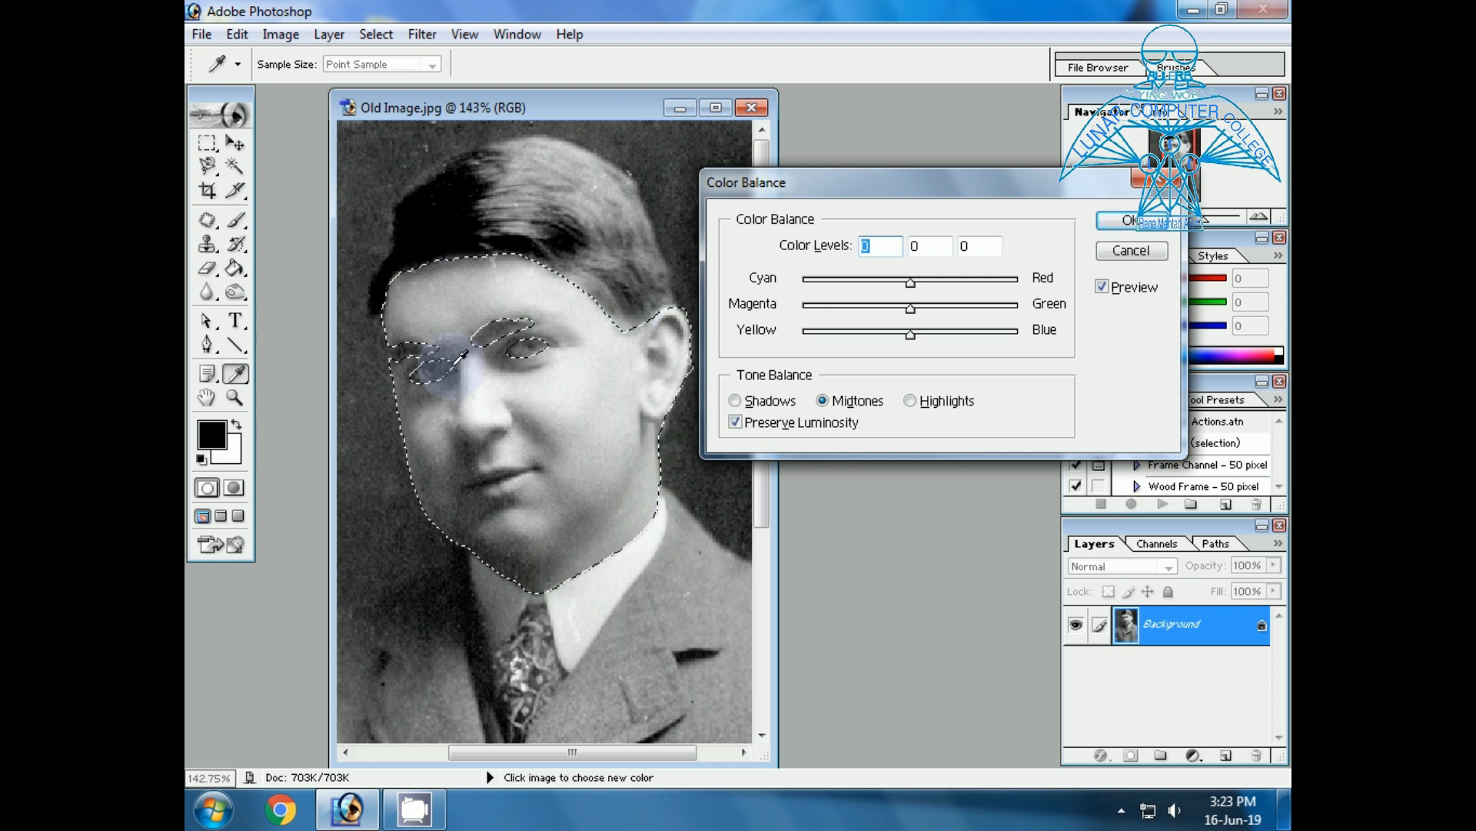
{"action": "left_click_drag", "start_coordinate": [910, 281], "coordinate": [929, 286]}
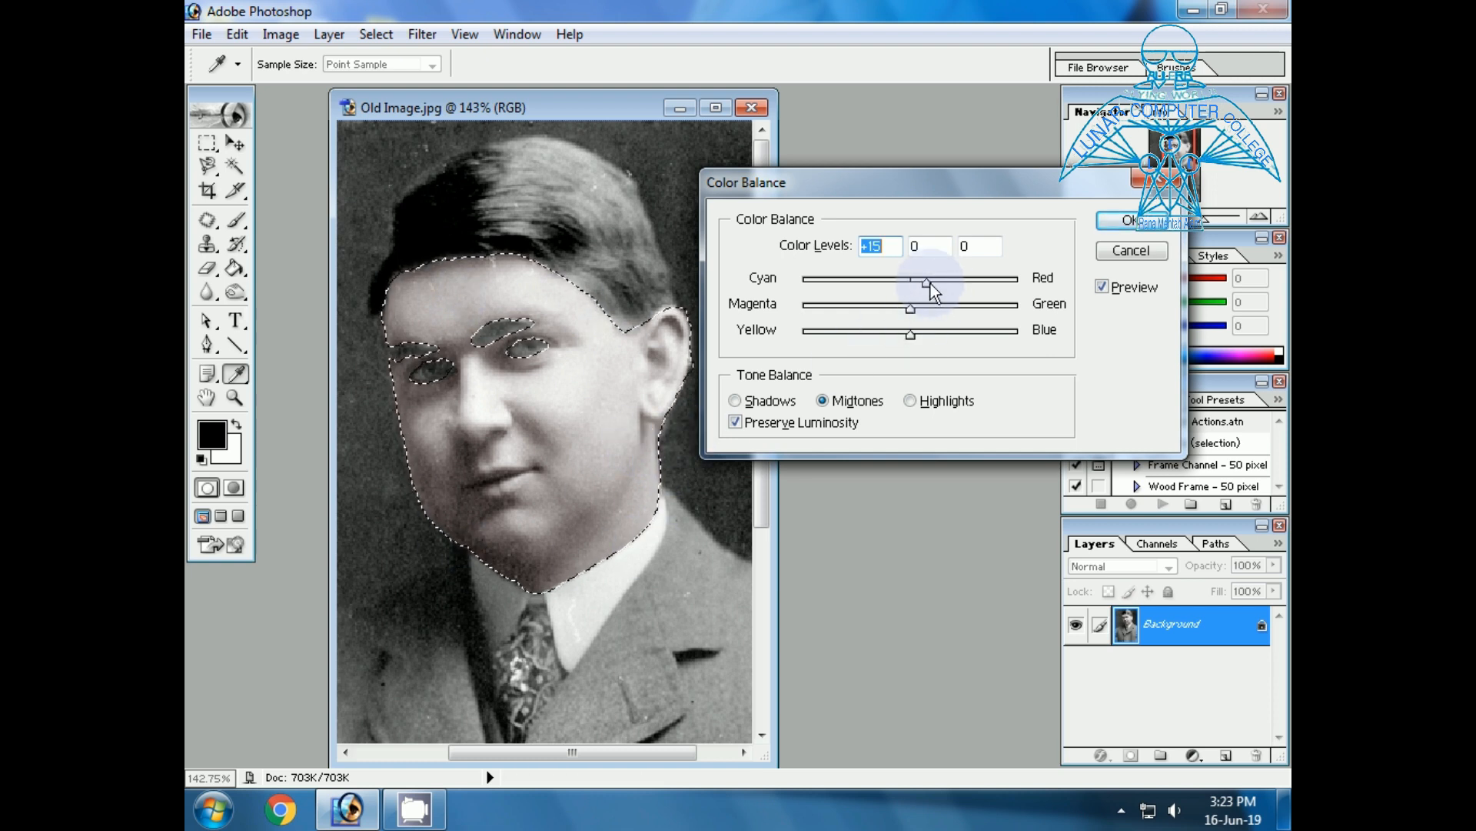
{"action": "left_click_drag", "start_coordinate": [929, 283], "coordinate": [935, 283]}
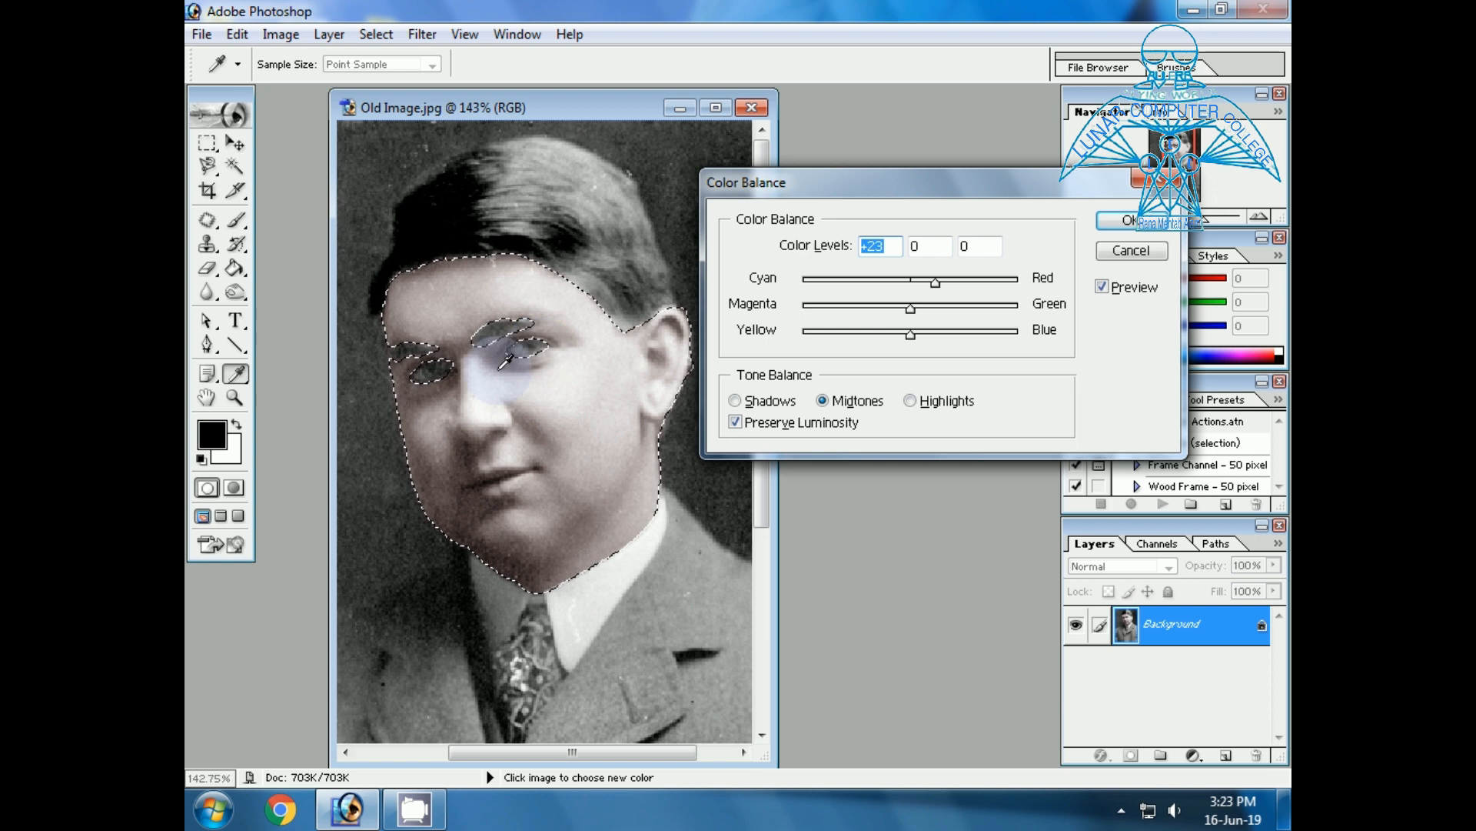
{"action": "left_click", "coordinate": [1115, 217]}
Inspect the tinted face up close and in the whole photo, and clear the selection.
{"action": "key", "text": "z"}
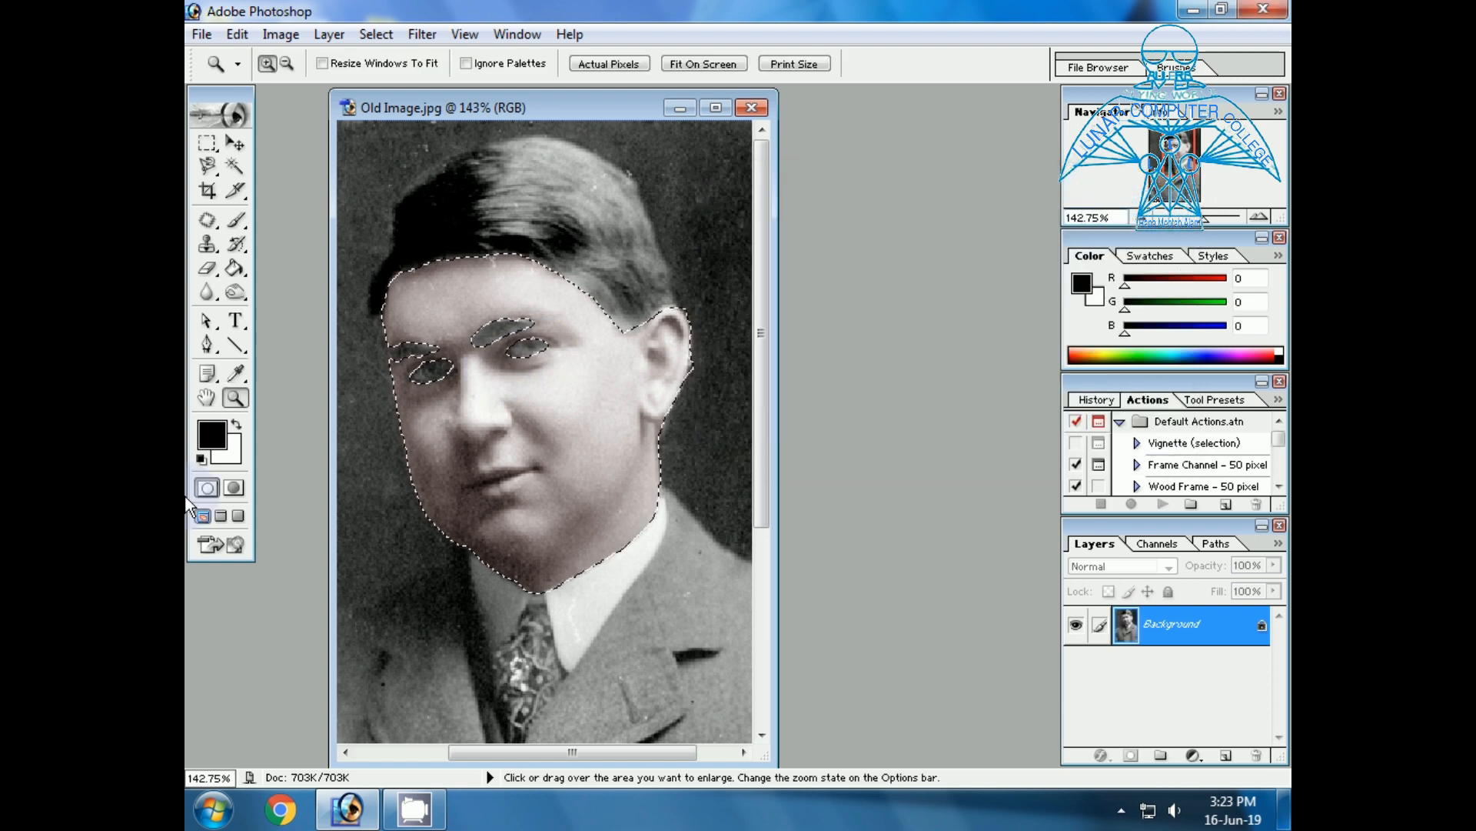
{"action": "left_click_drag", "start_coordinate": [362, 307], "coordinate": [615, 412]}
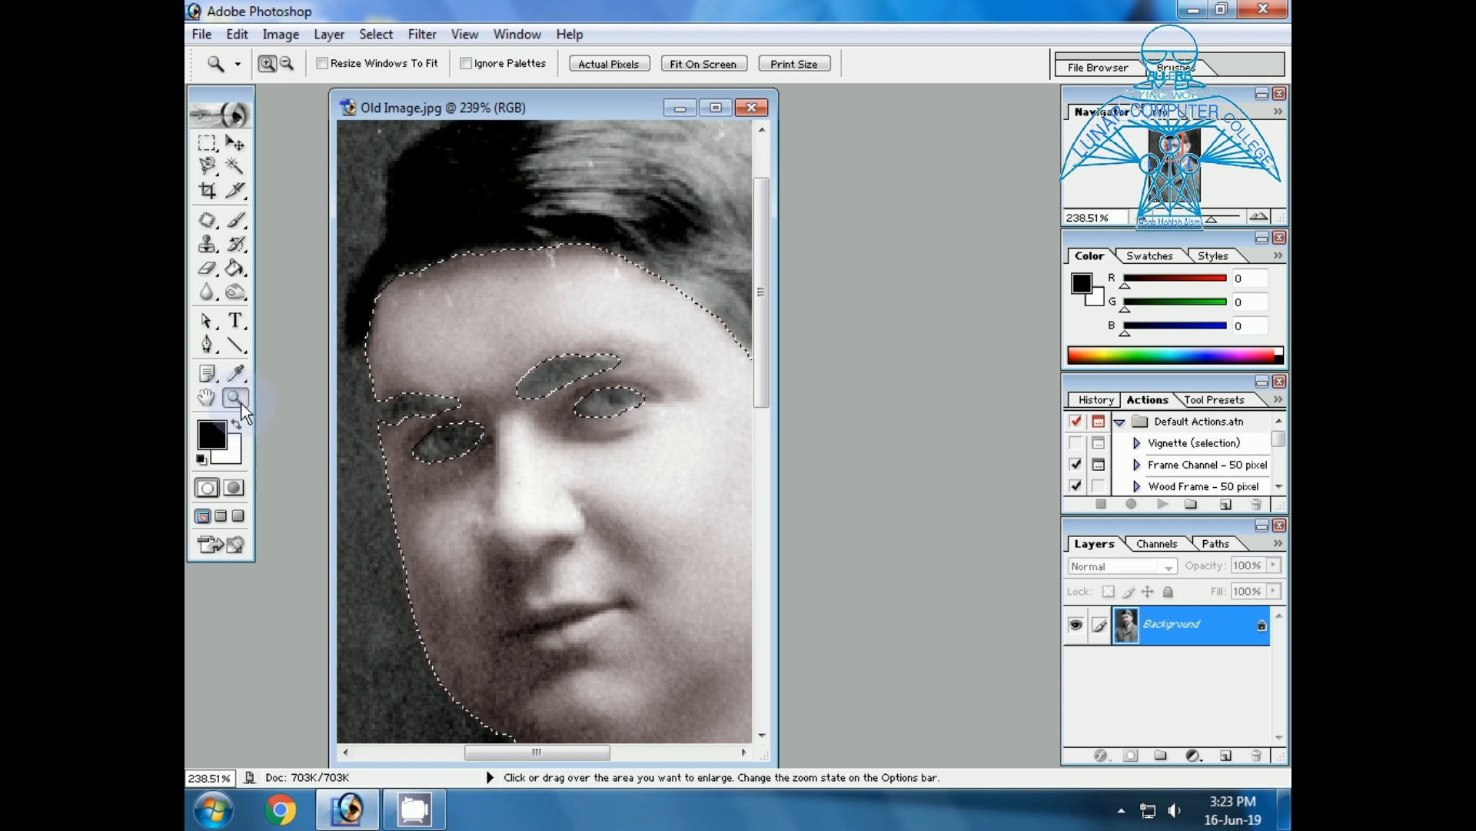
{"action": "left_click", "coordinate": [683, 65]}
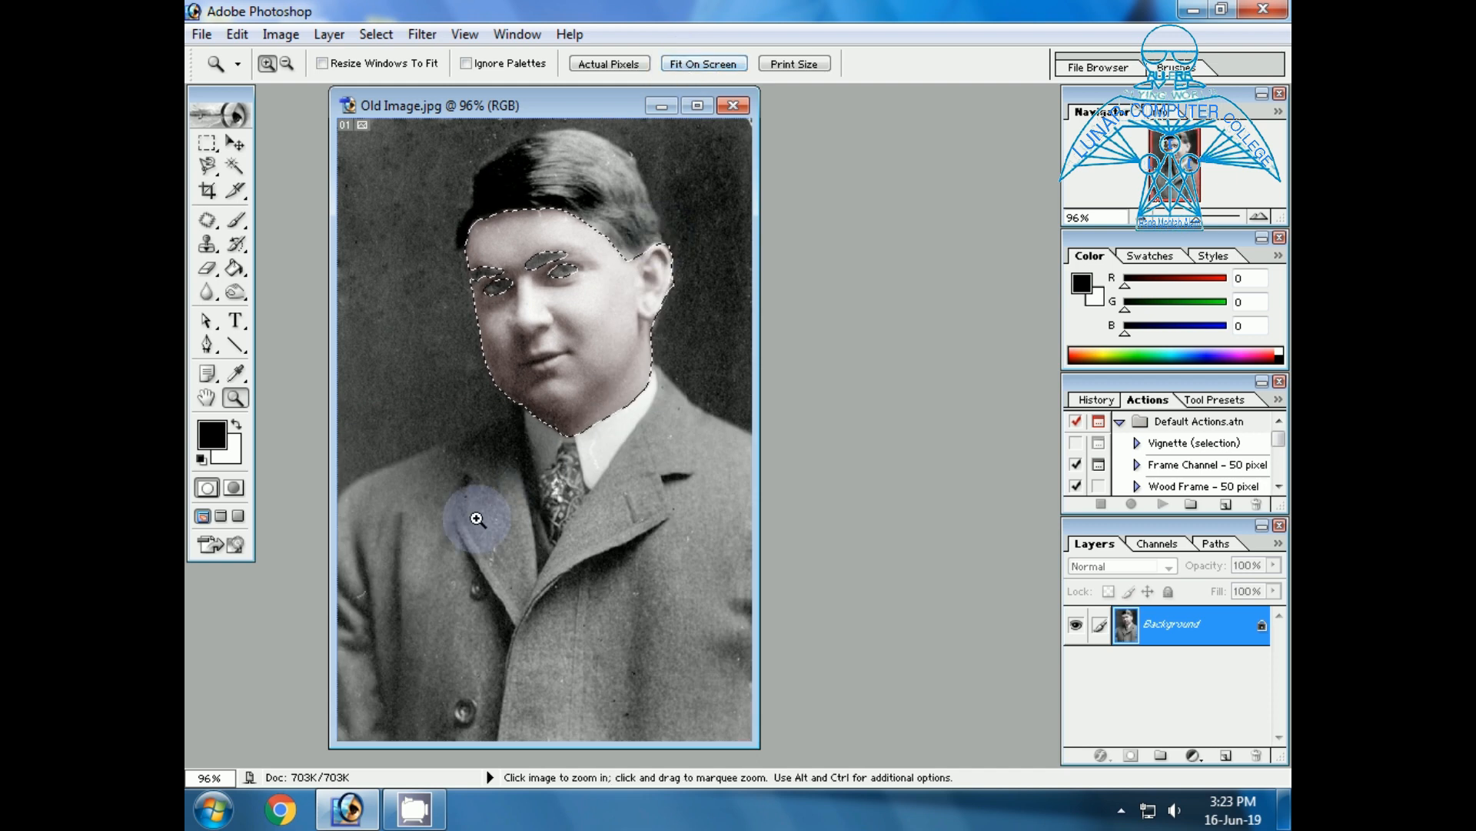
{"action": "key", "text": "ctrl"}
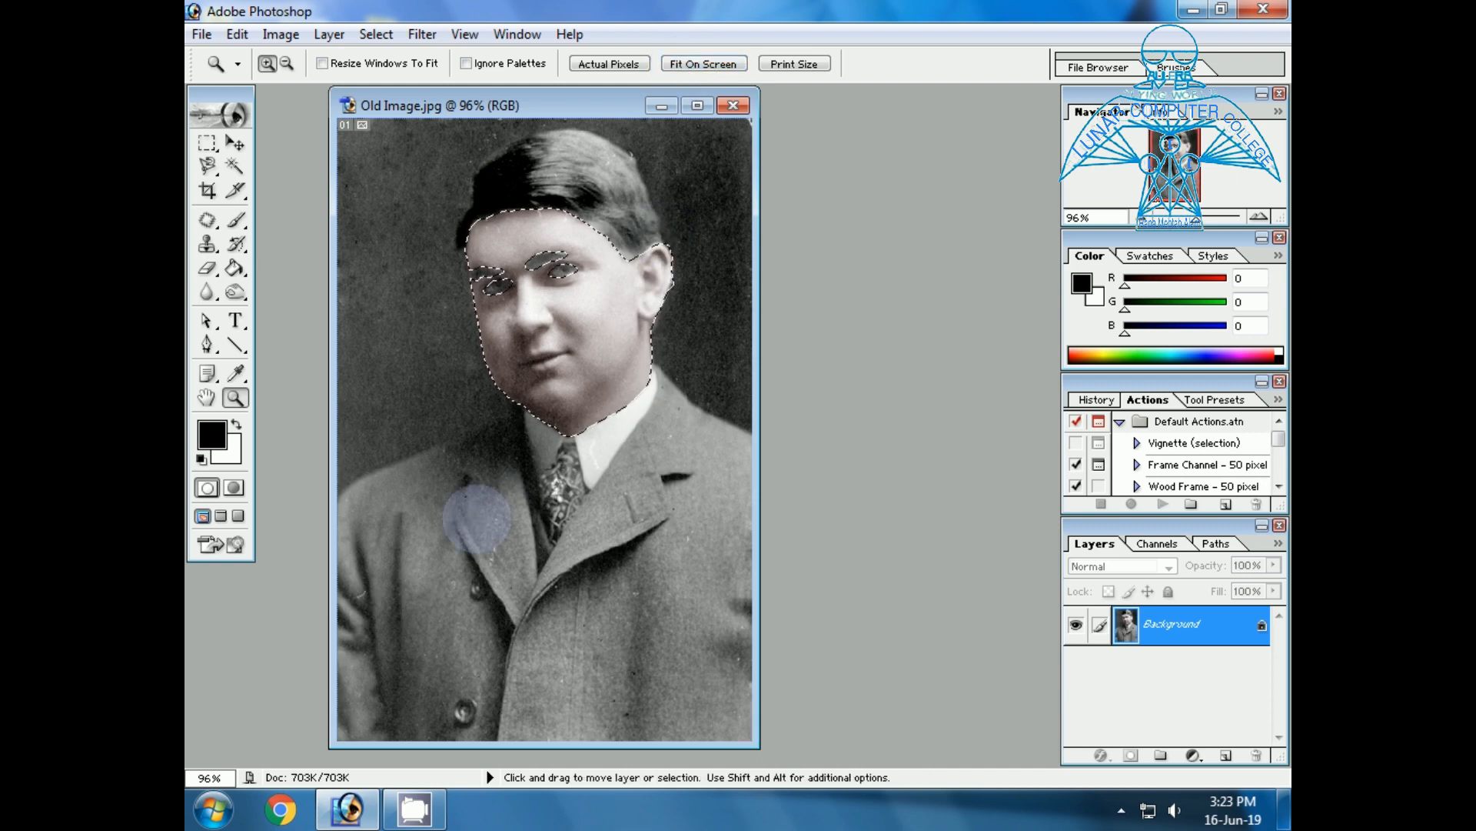
{"action": "key", "text": "ctrl+d"}
Select the eyebrow above the brighter-lit eye by tracing closely around its outline with the Magnetic Lasso.
{"action": "left_click_drag", "start_coordinate": [446, 223], "coordinate": [667, 368]}
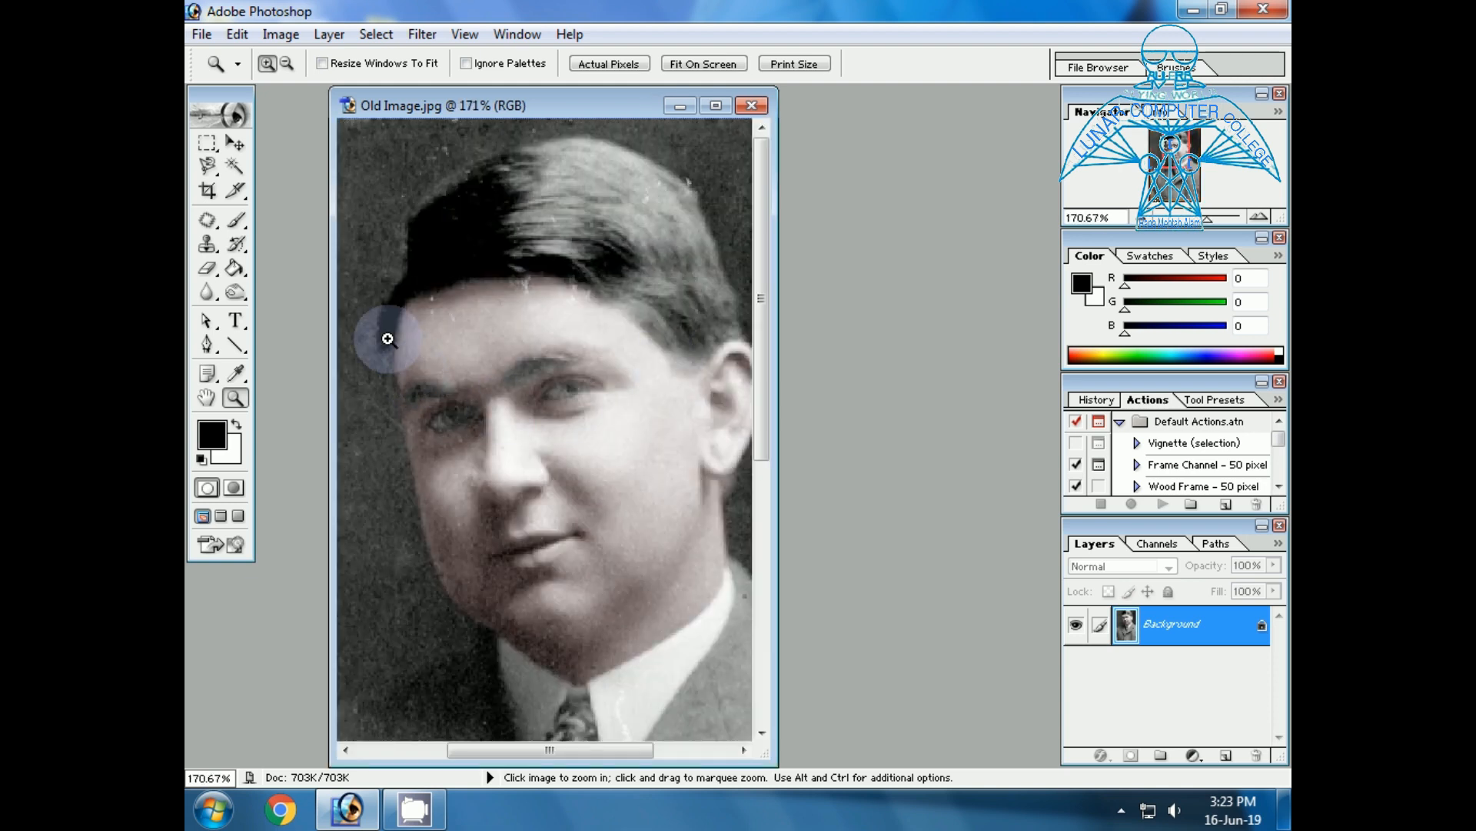
{"action": "left_click_drag", "start_coordinate": [385, 333], "coordinate": [696, 477]}
{"action": "left_click_drag", "start_coordinate": [659, 333], "coordinate": [351, 530]}
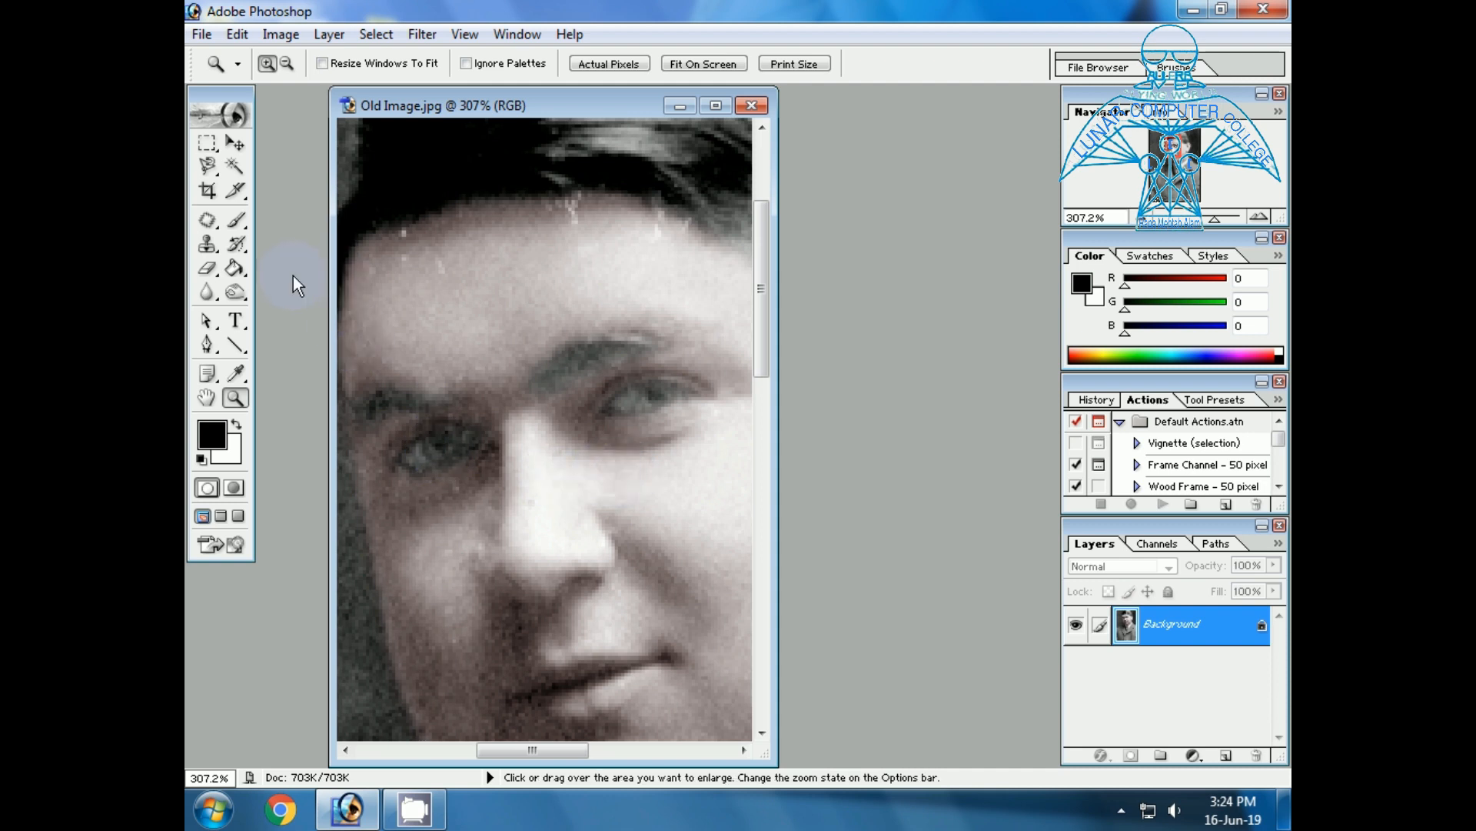
{"action": "left_click", "coordinate": [206, 169]}
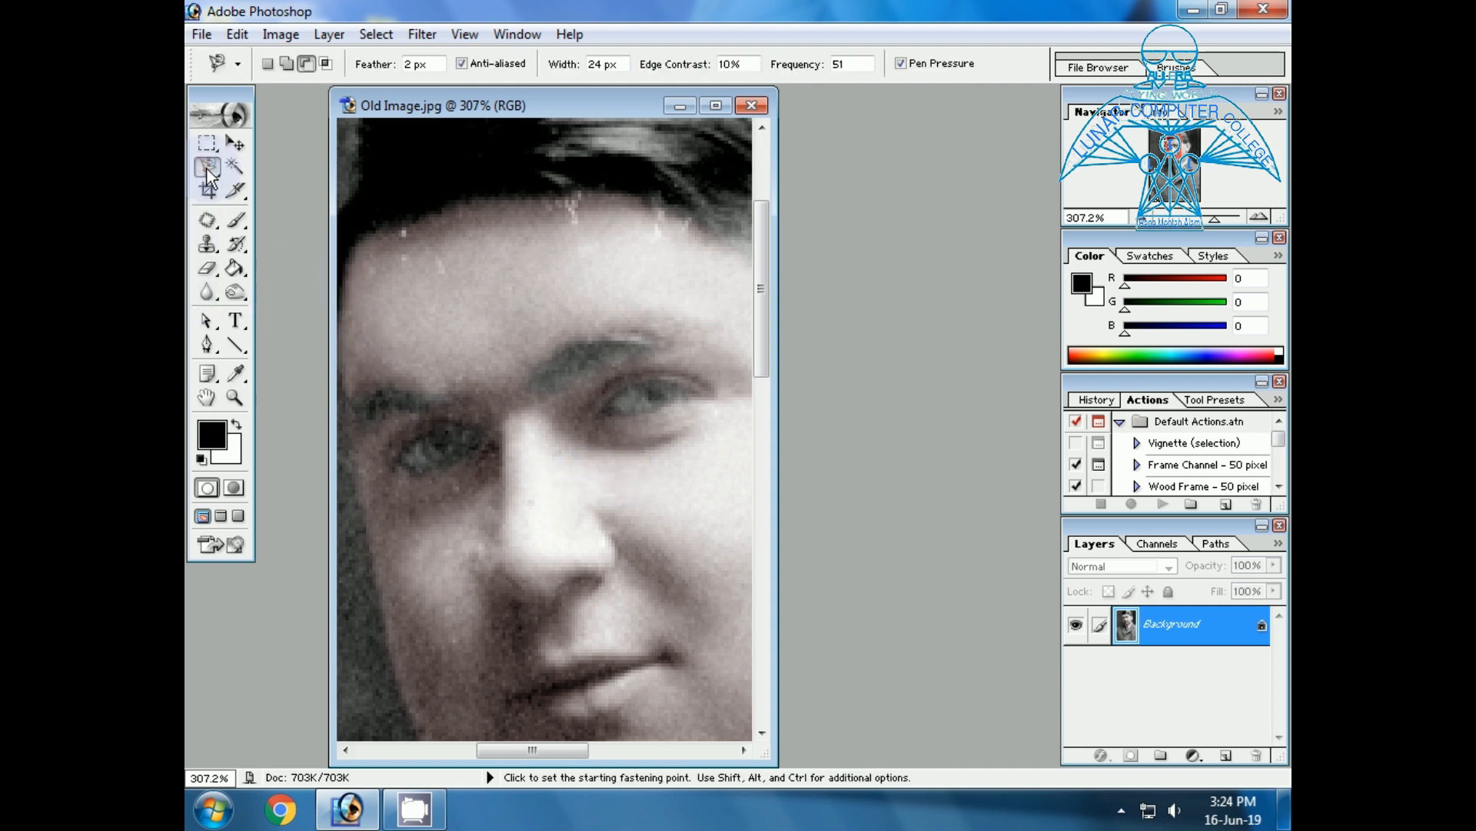
{"action": "left_click", "coordinate": [517, 386]}
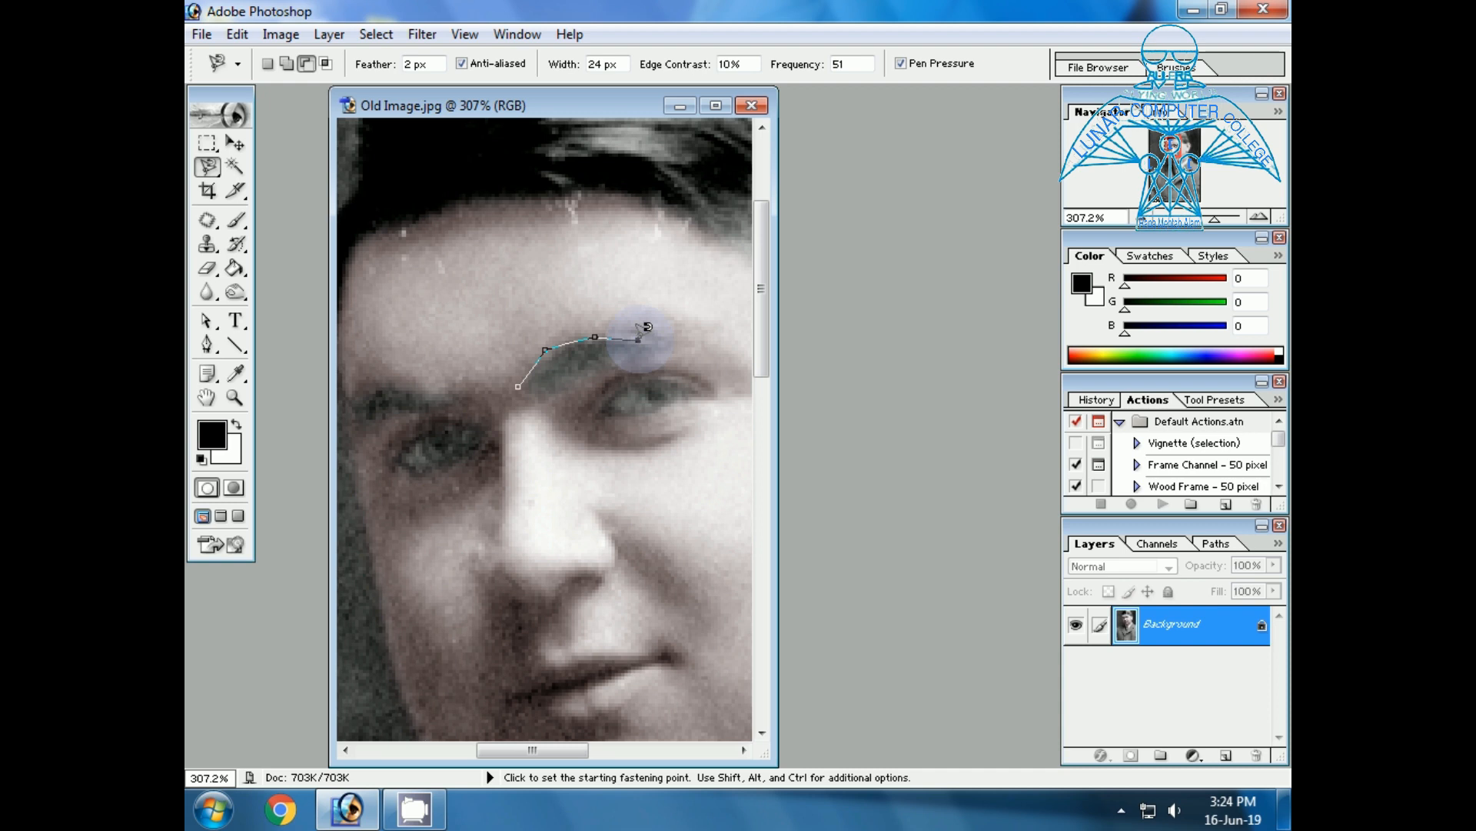
{"action": "left_click", "coordinate": [661, 351]}
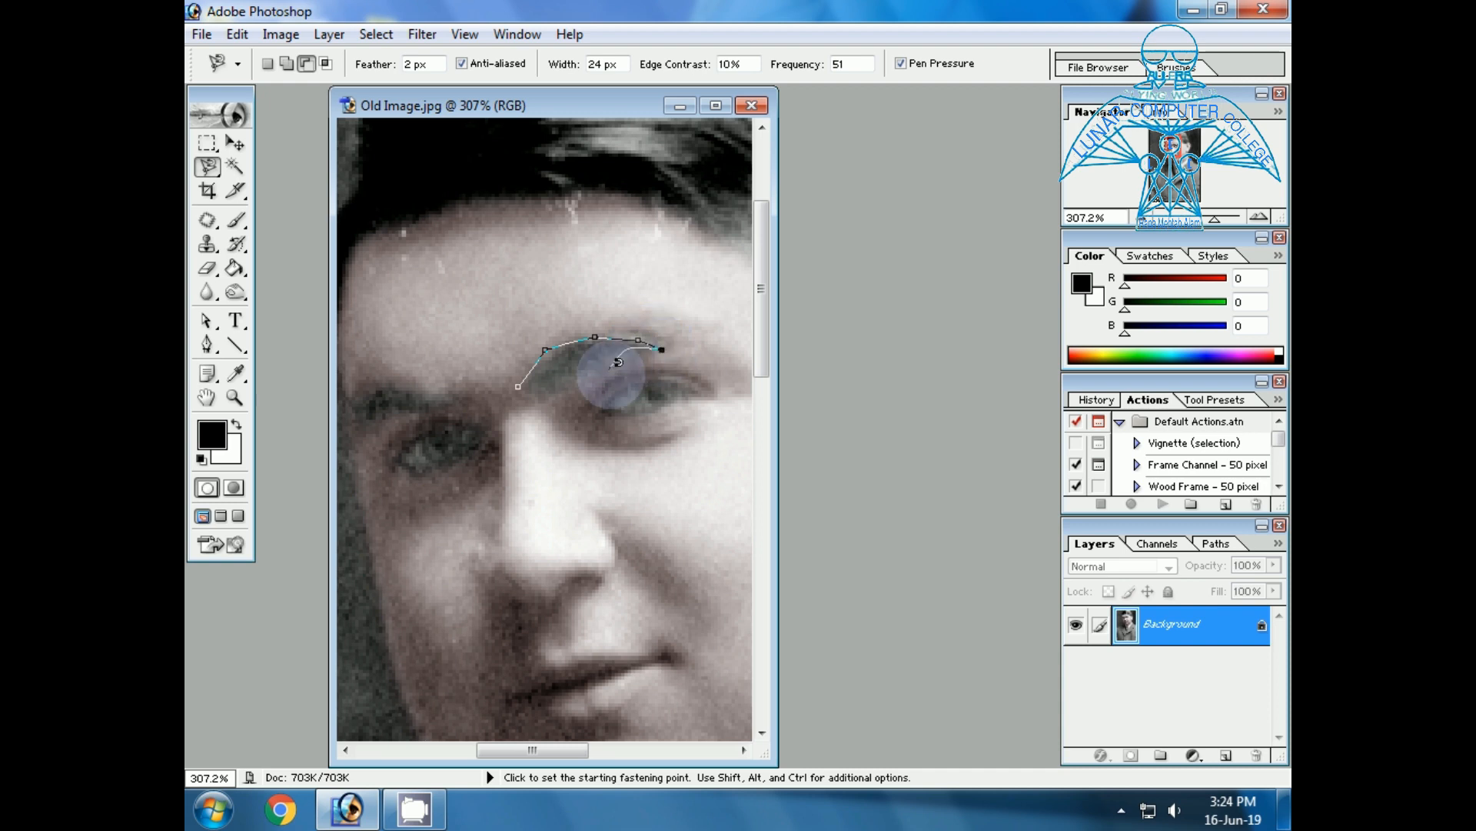
{"action": "left_click", "coordinate": [628, 368]}
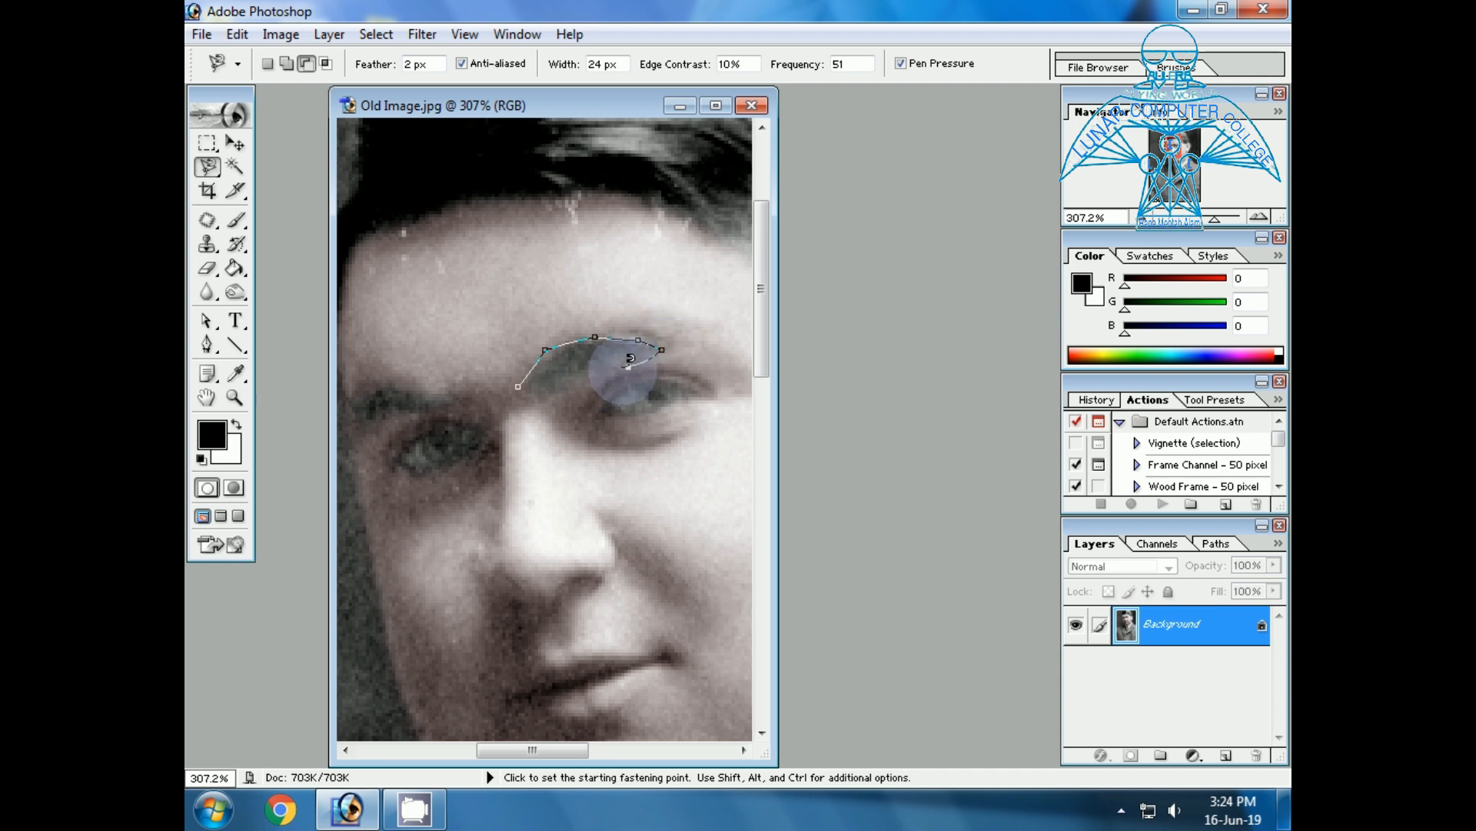
{"action": "left_click", "coordinate": [600, 372]}
{"action": "left_click", "coordinate": [573, 394]}
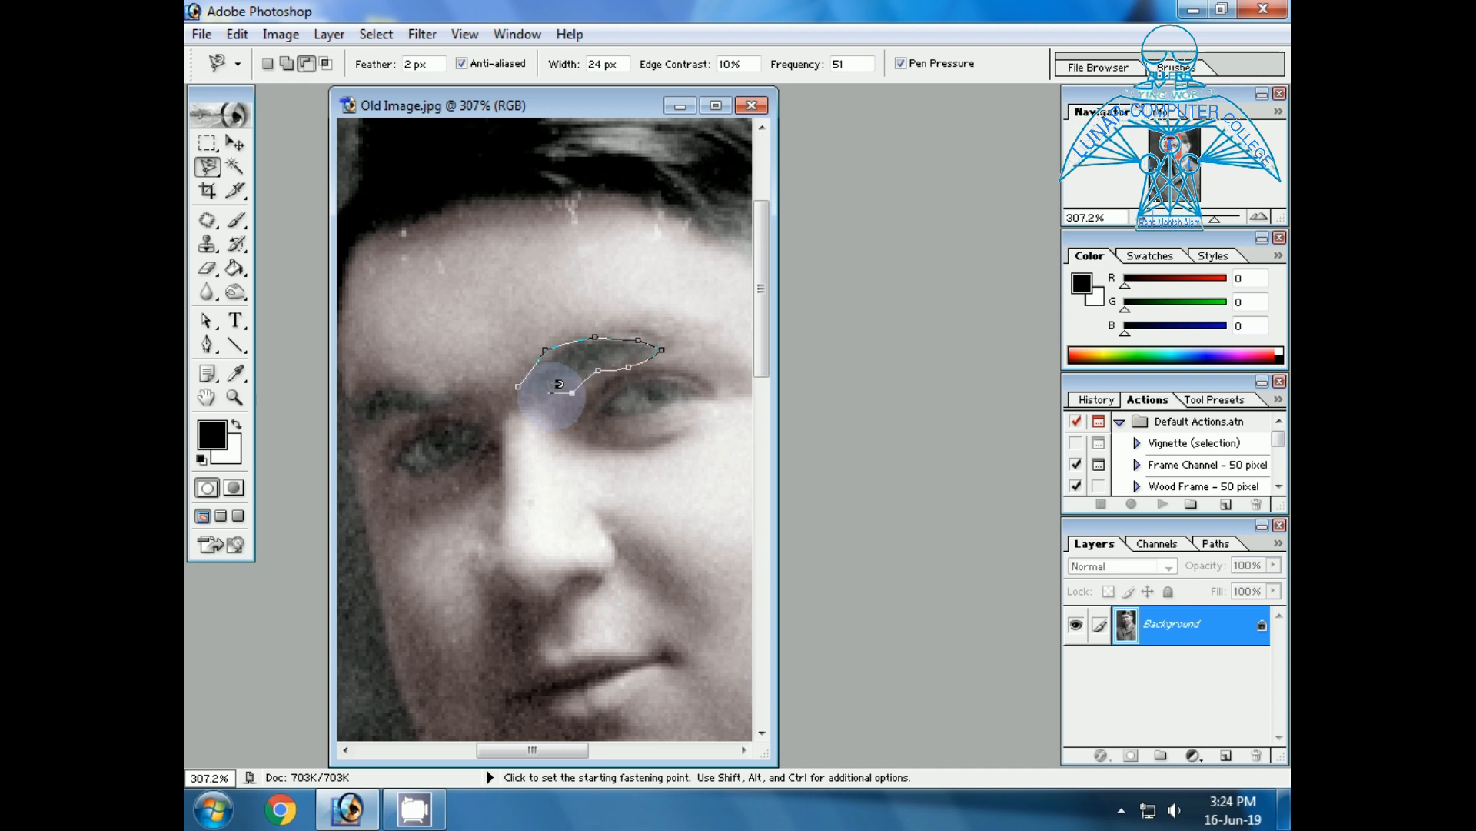
{"action": "left_click", "coordinate": [519, 387]}
Add the other eyebrow, on the shaded side of the face, to the selection with the Magnetic Lasso.
{"action": "left_click", "coordinate": [267, 65]}
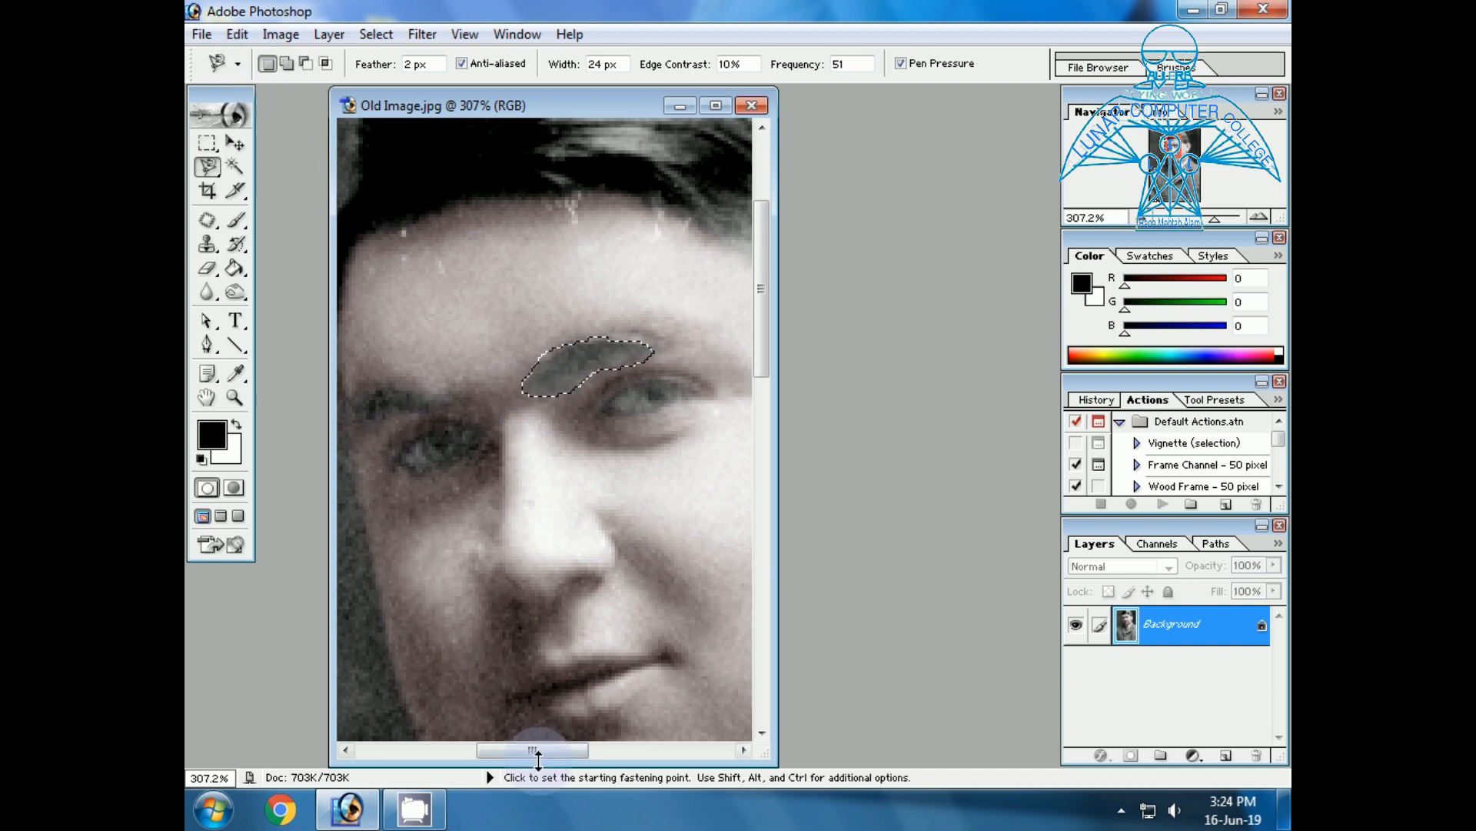
{"action": "left_click_drag", "start_coordinate": [524, 750], "coordinate": [474, 744]}
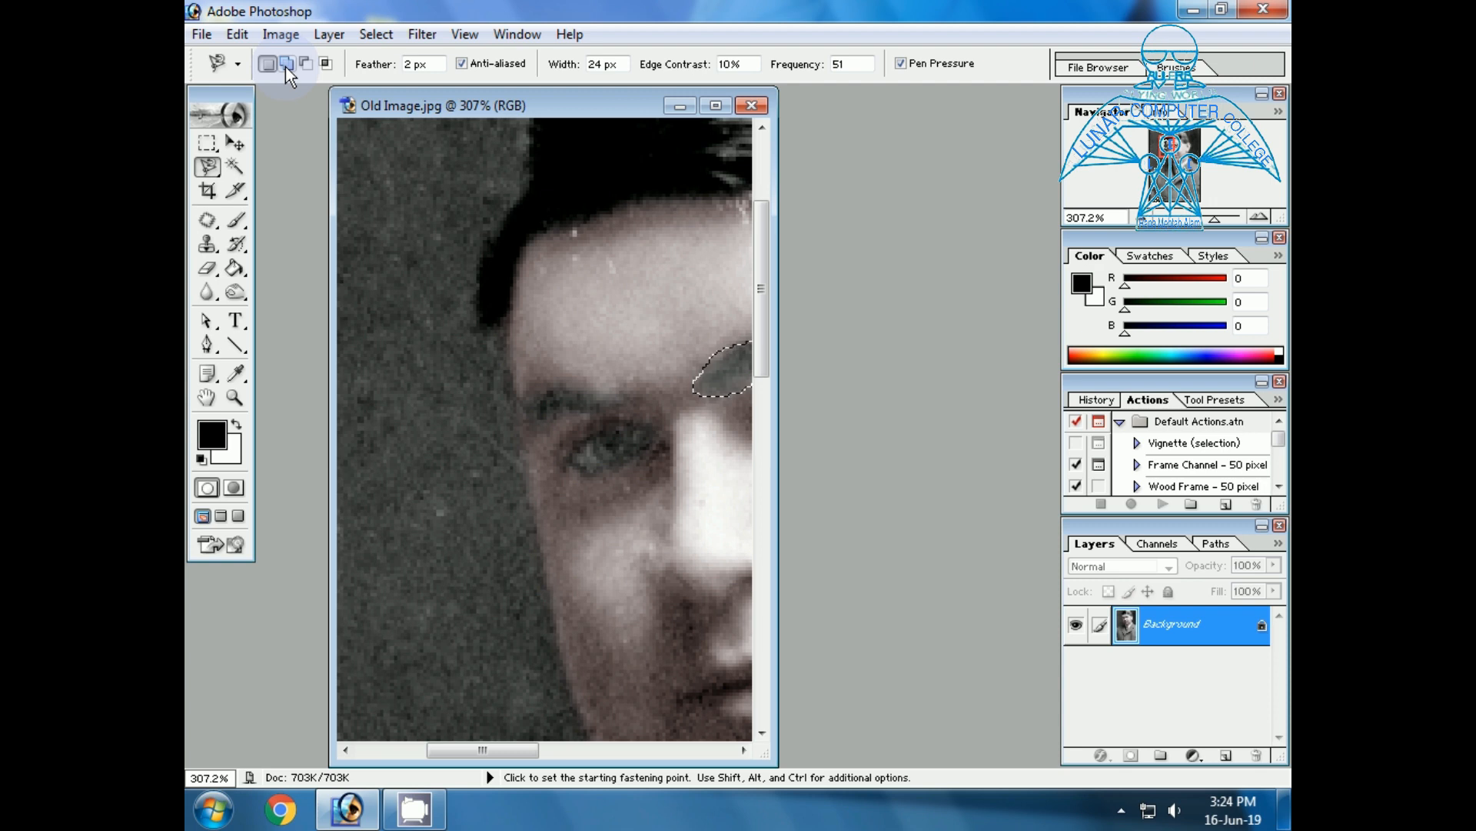
{"action": "left_click", "coordinate": [620, 396]}
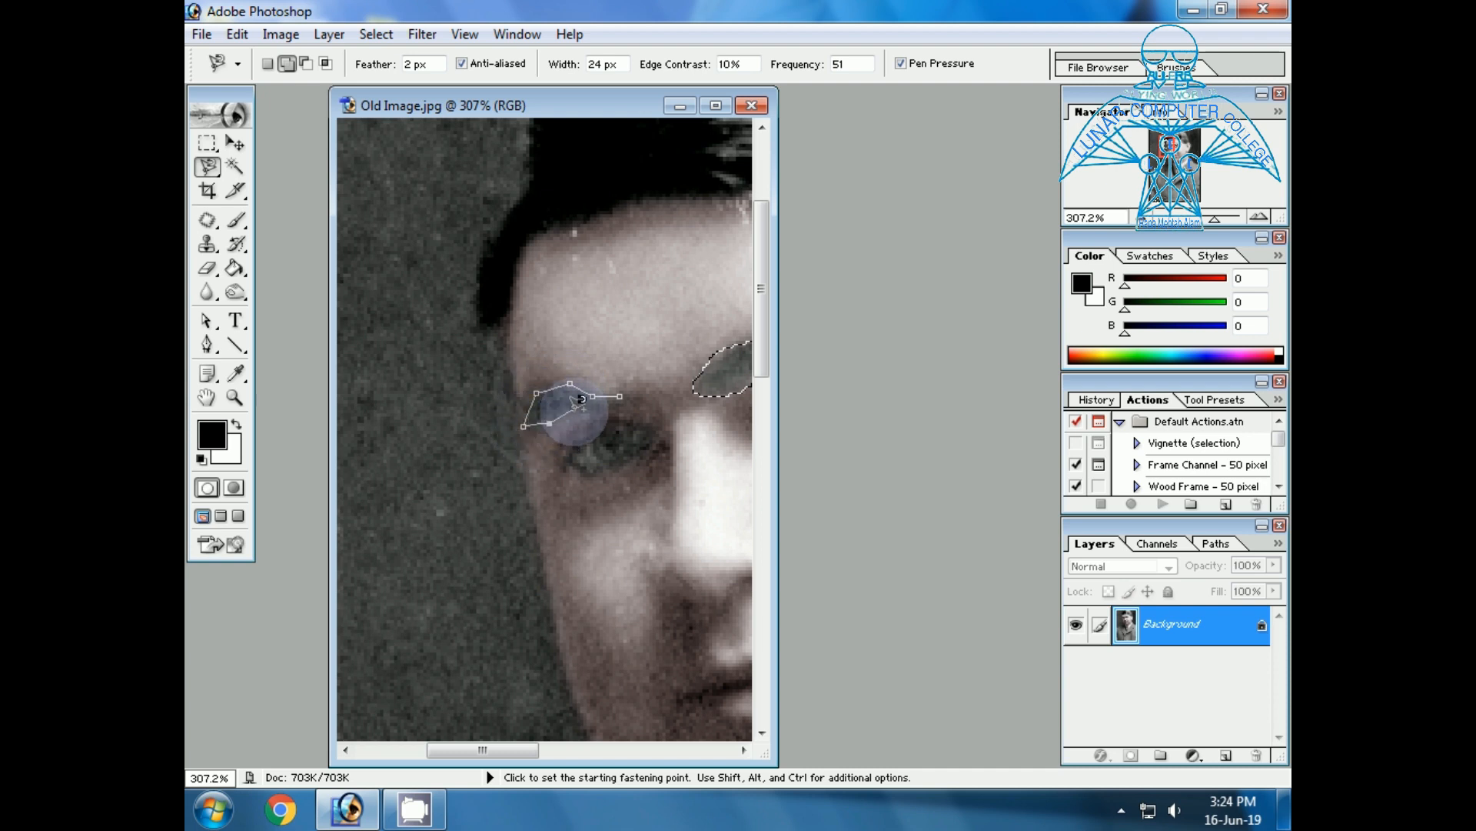
{"action": "left_click", "coordinate": [629, 393]}
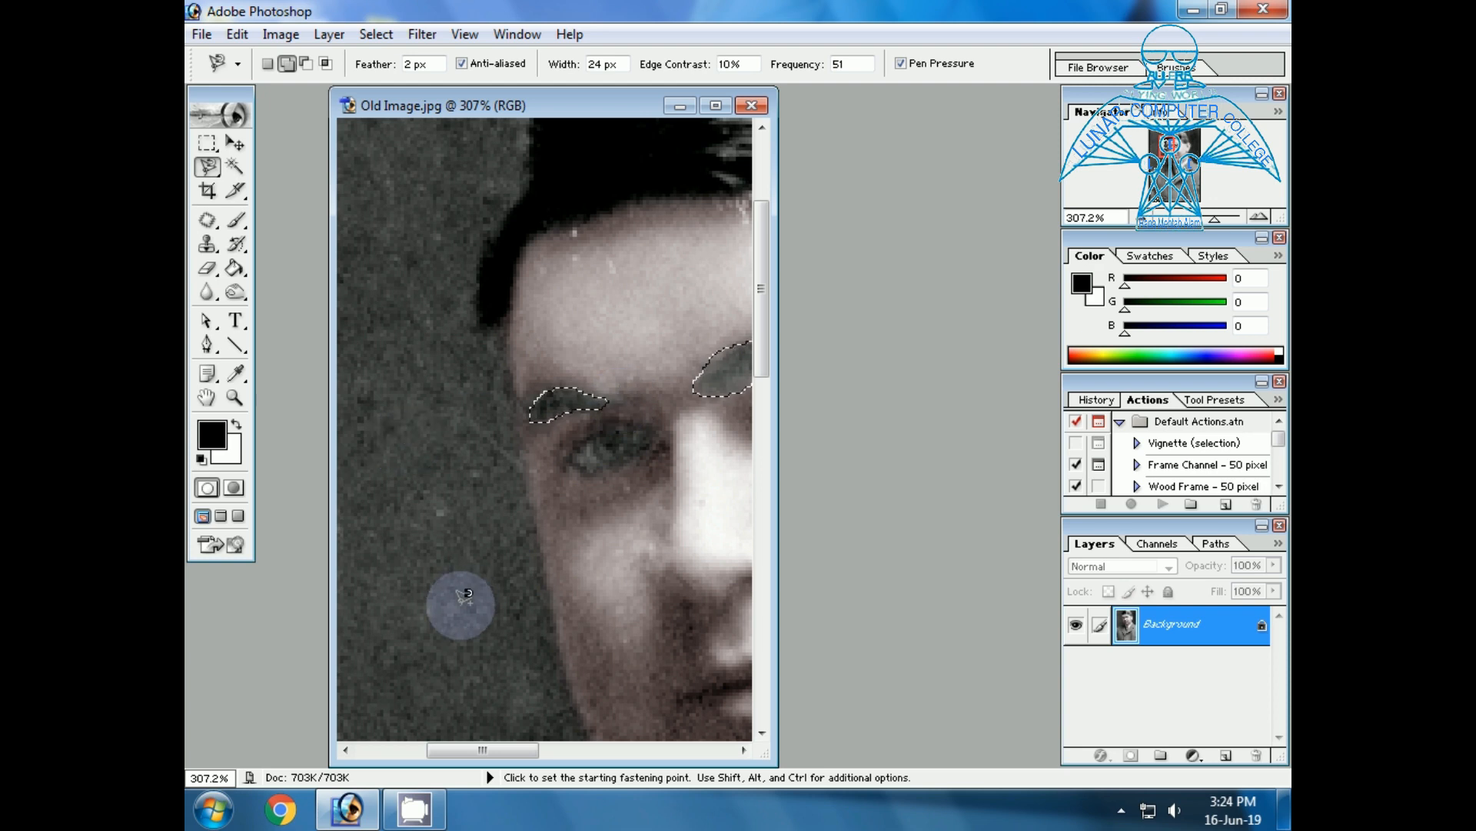
Darken the selected eyebrows with Levels, setting the RGB midtone input level to 0.66, and clear the selection.
{"action": "left_click_drag", "start_coordinate": [491, 750], "coordinate": [540, 747]}
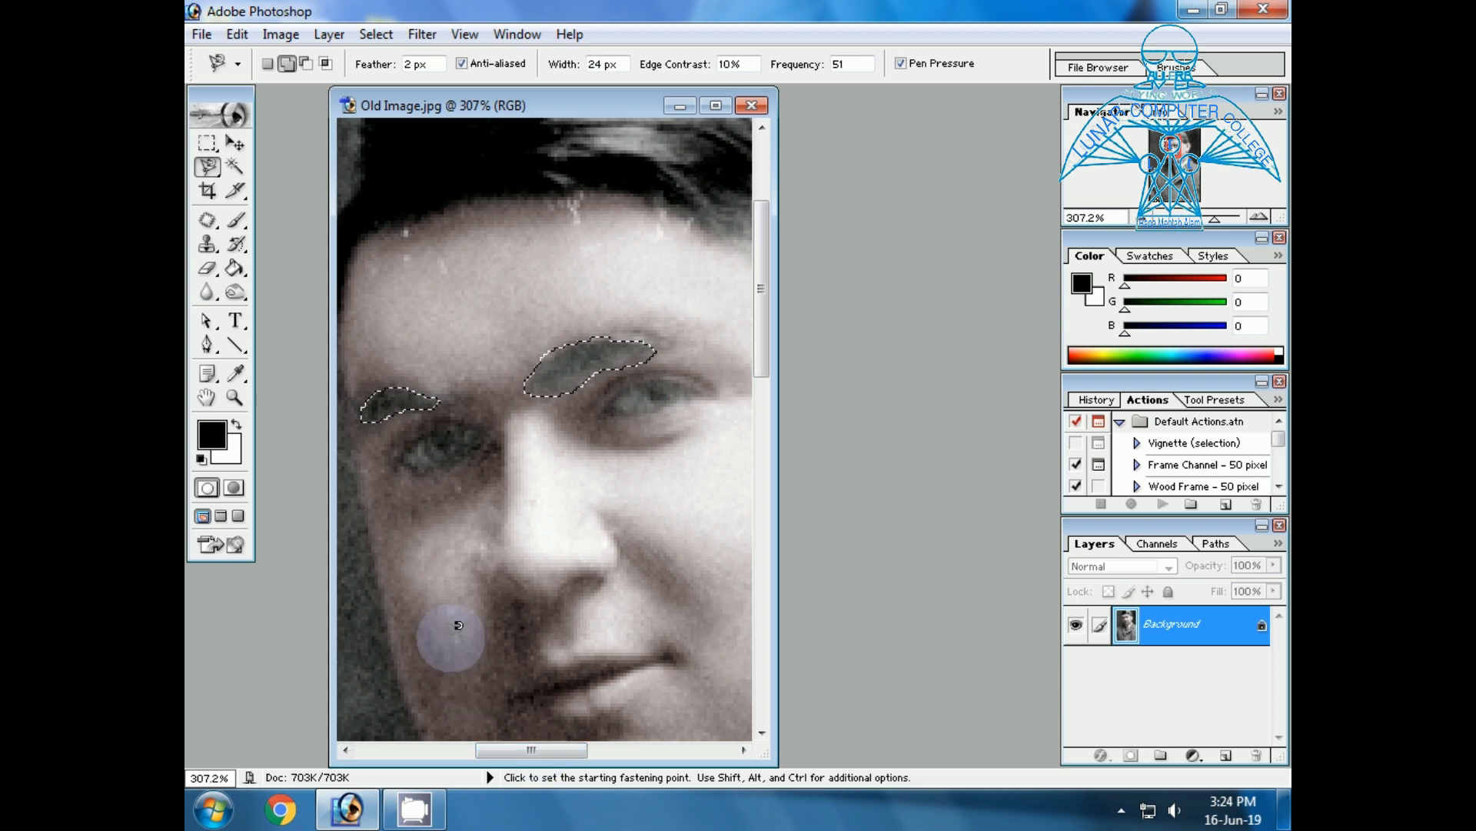
{"action": "key", "text": "ctrl+l"}
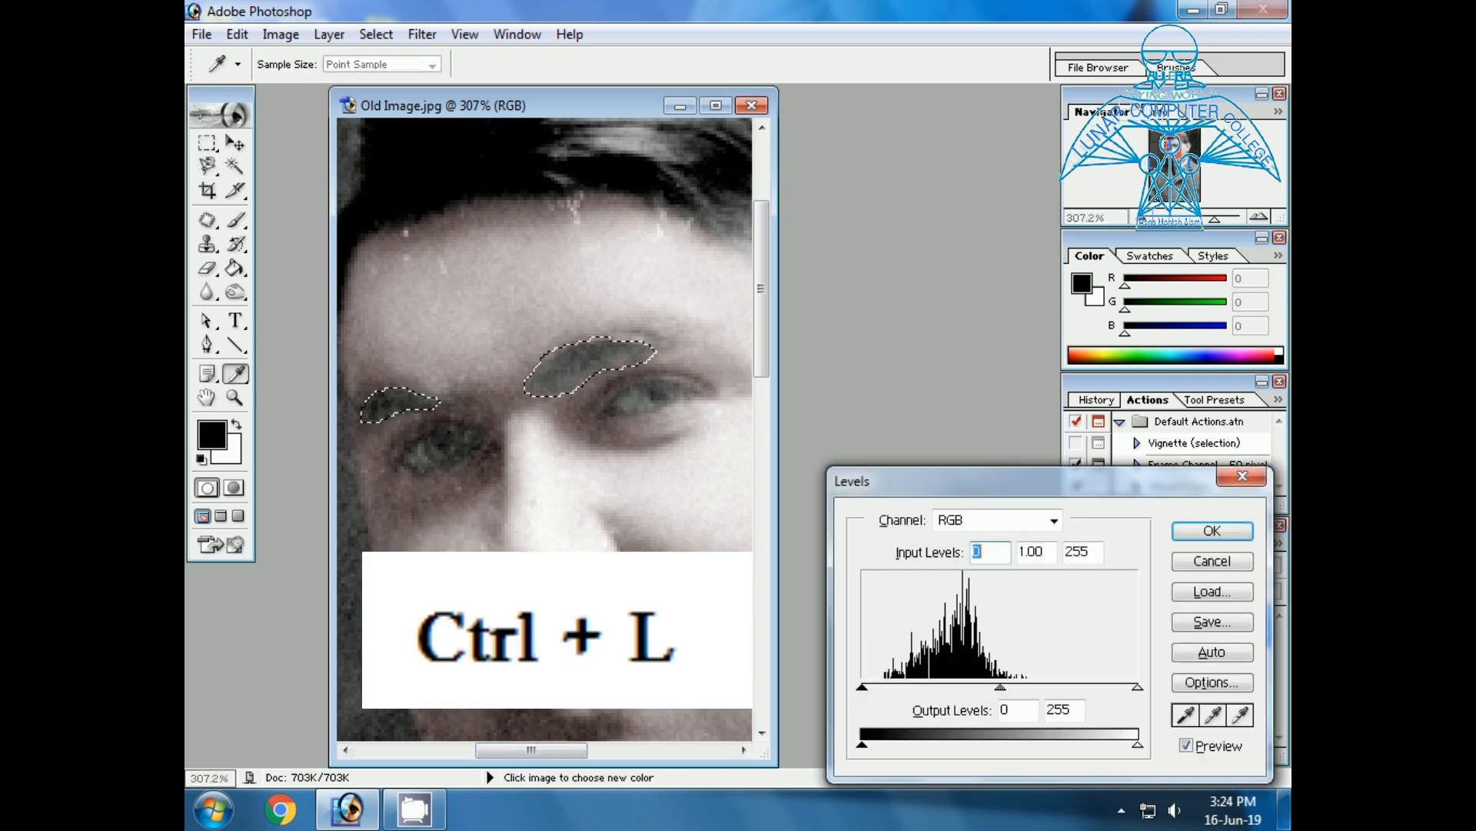
{"action": "left_click_drag", "start_coordinate": [998, 482], "coordinate": [960, 387]}
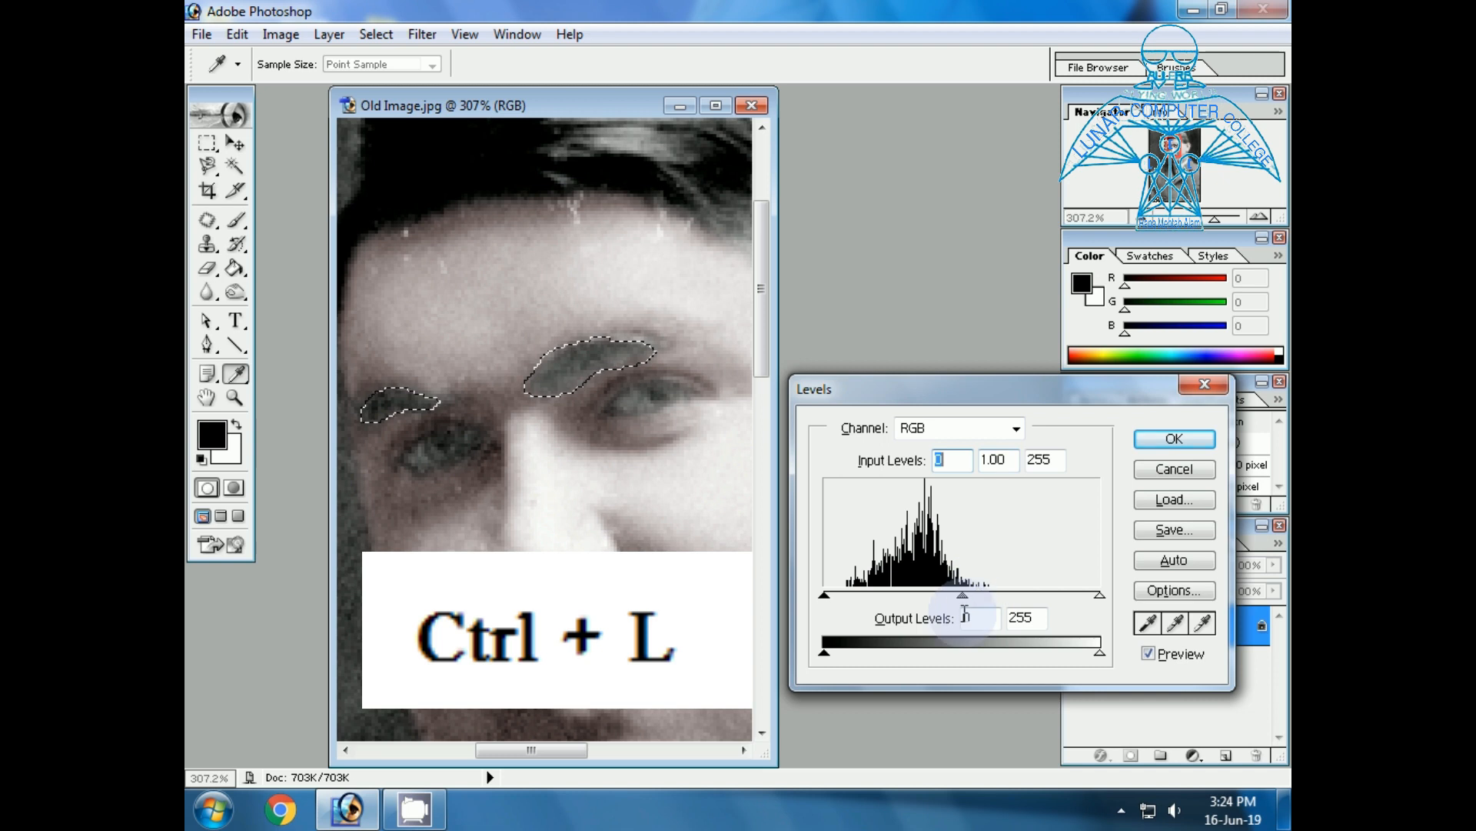
{"action": "left_click_drag", "start_coordinate": [962, 597], "coordinate": [998, 594]}
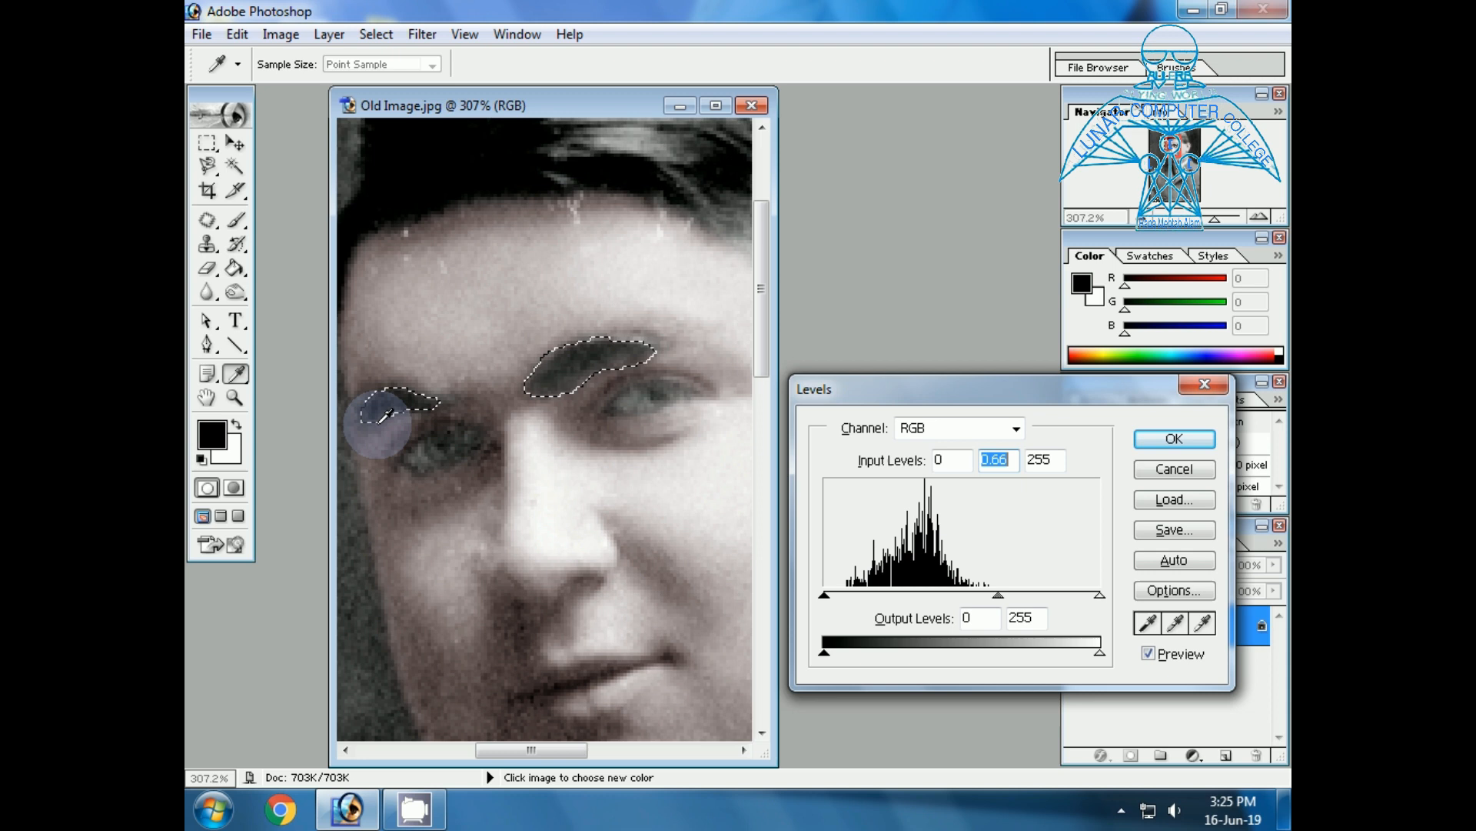
{"action": "left_click", "coordinate": [1172, 438]}
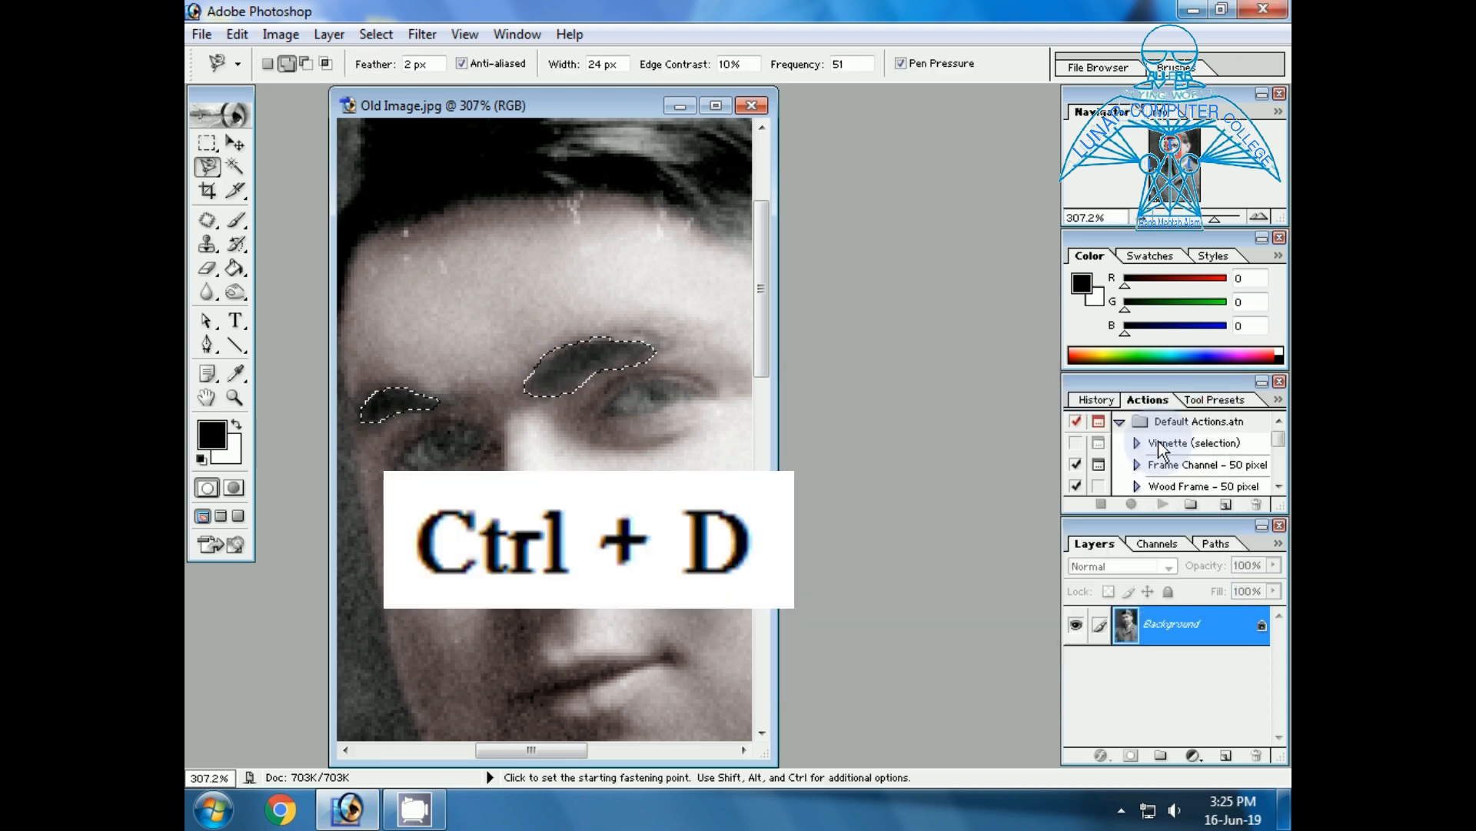
{"action": "key", "text": "ctrl+d"}
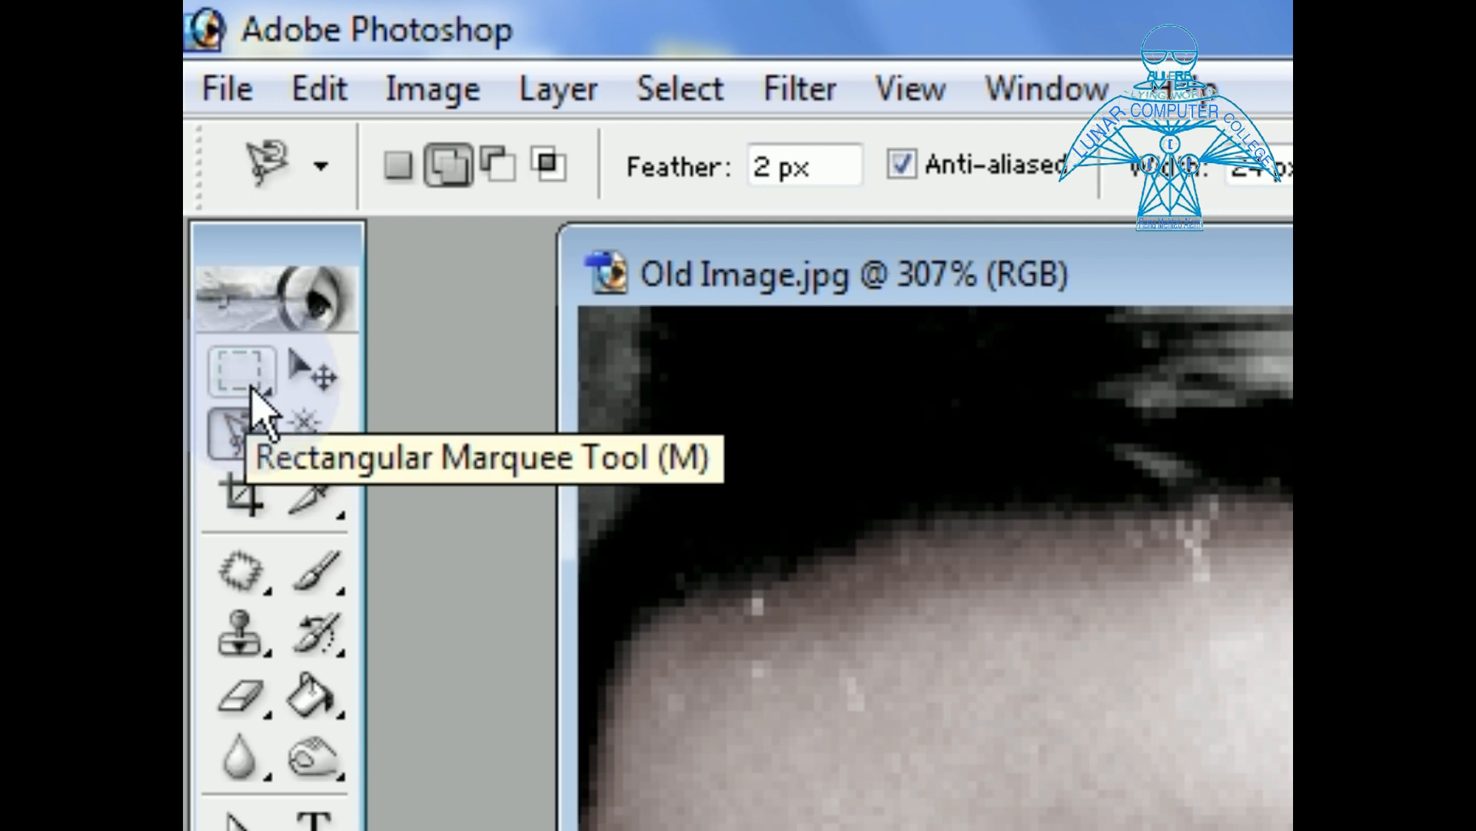
Select the irises of both eyes with the Elliptical Marquee tool in add-to-selection mode.
{"action": "left_click", "coordinate": [260, 384]}
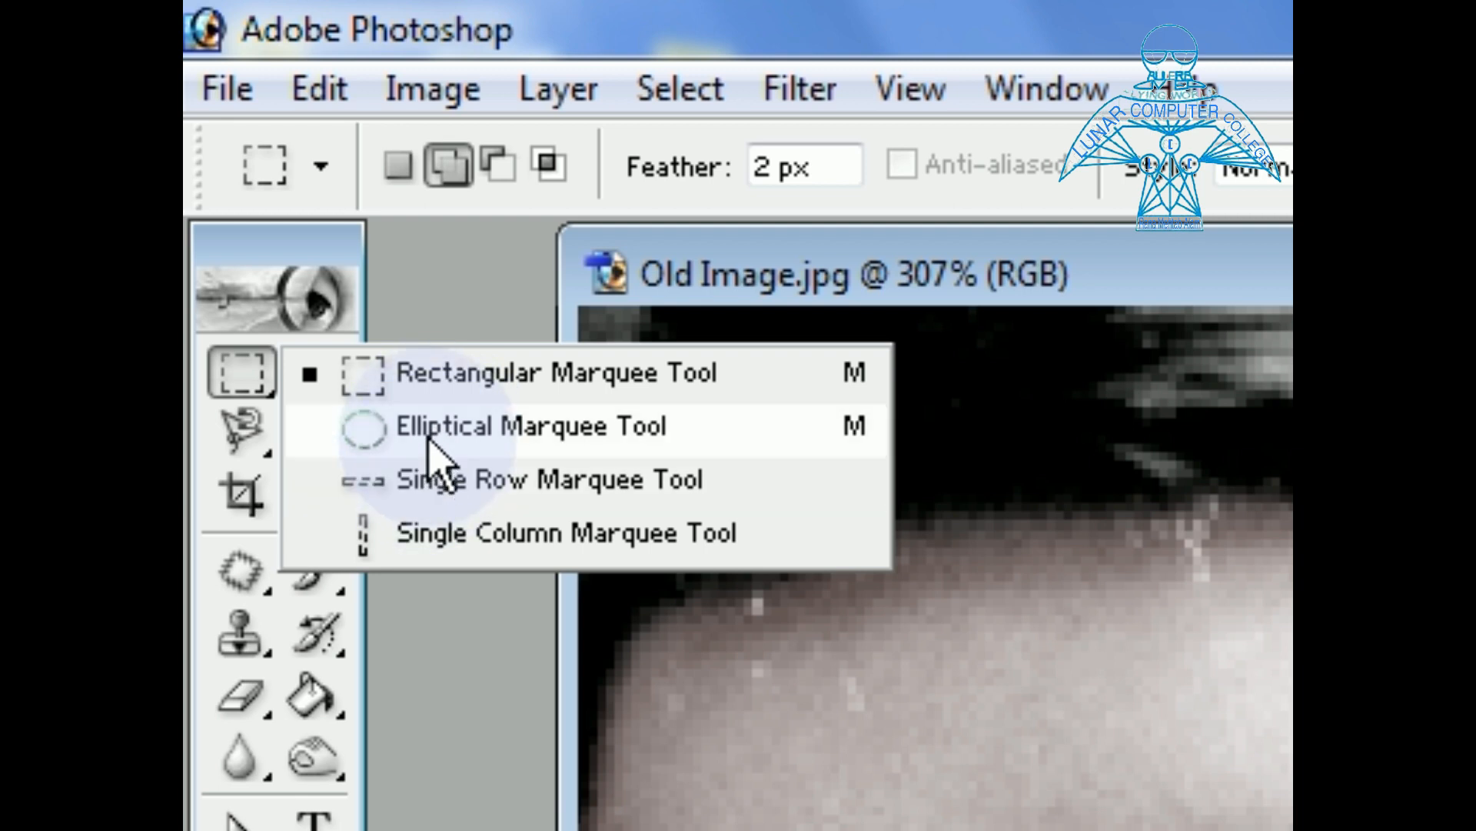
{"action": "left_click", "coordinate": [431, 427]}
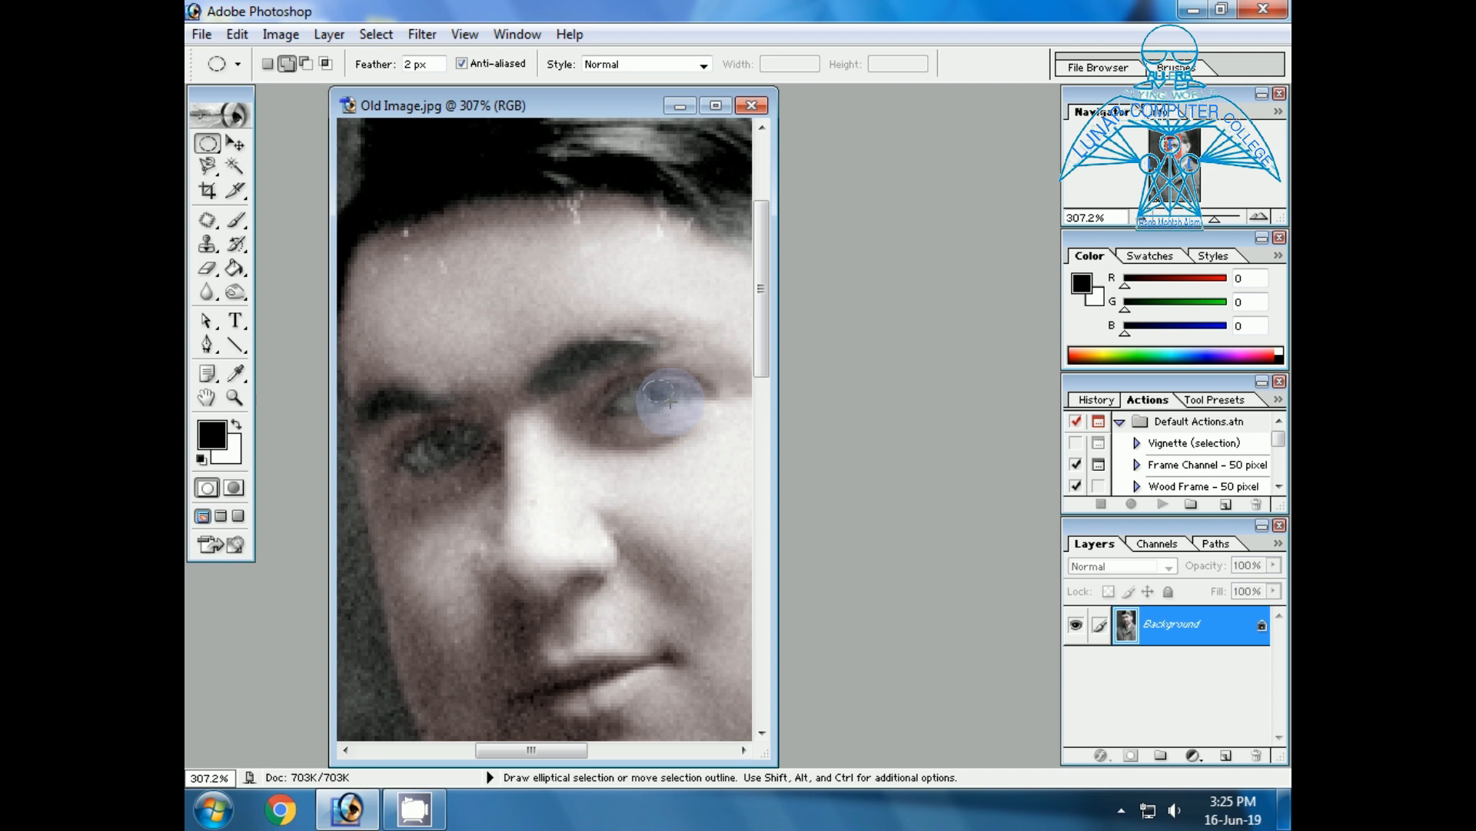
{"action": "left_click", "coordinate": [289, 66]}
{"action": "left_click_drag", "start_coordinate": [423, 434], "coordinate": [455, 461]}
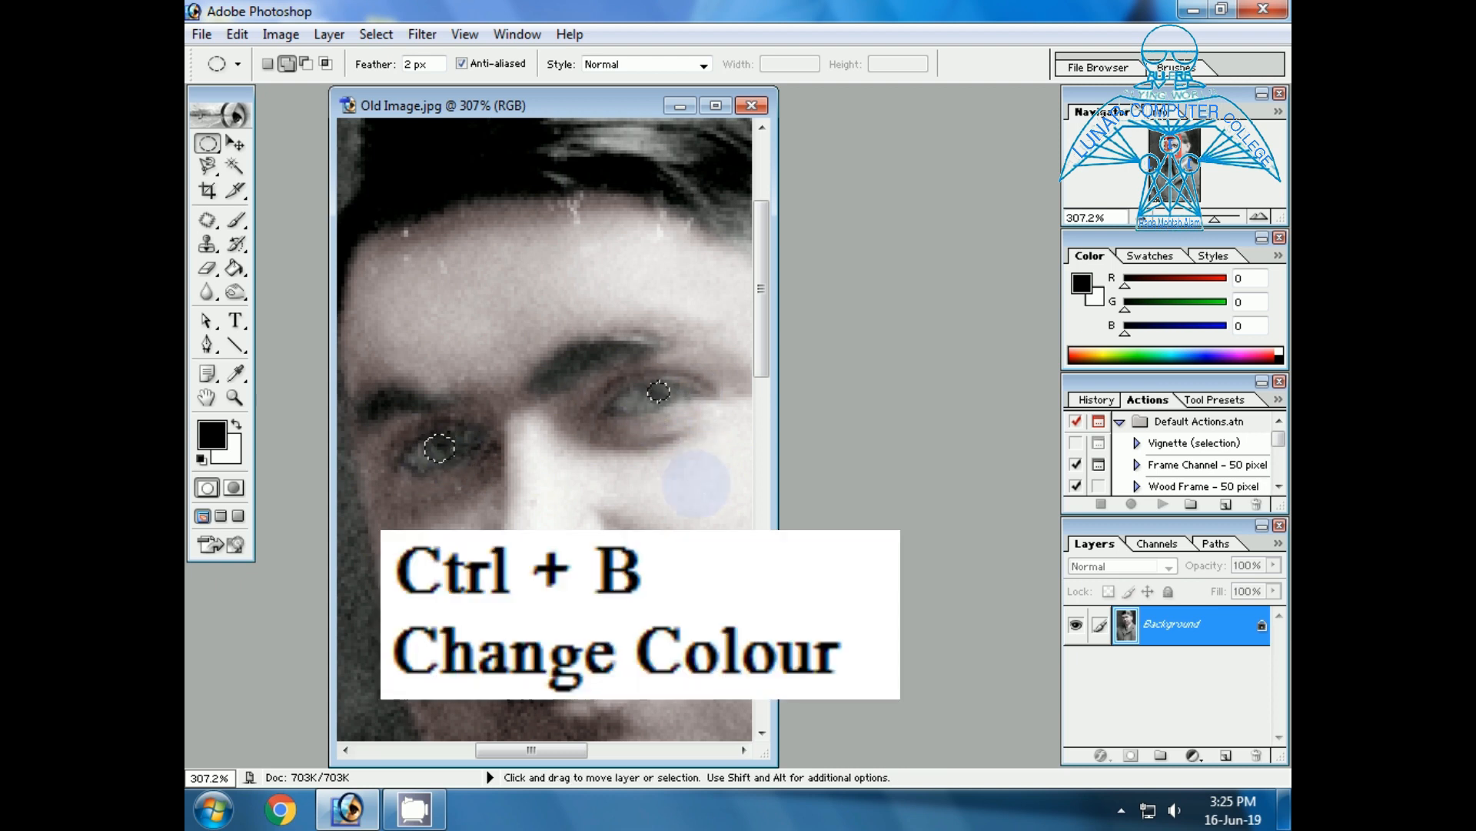
Tint the selected irises blue with Color Balance, setting the midtones' Yellow-Blue level to +71, and clear the selection.
{"action": "key", "text": "ctrl+b"}
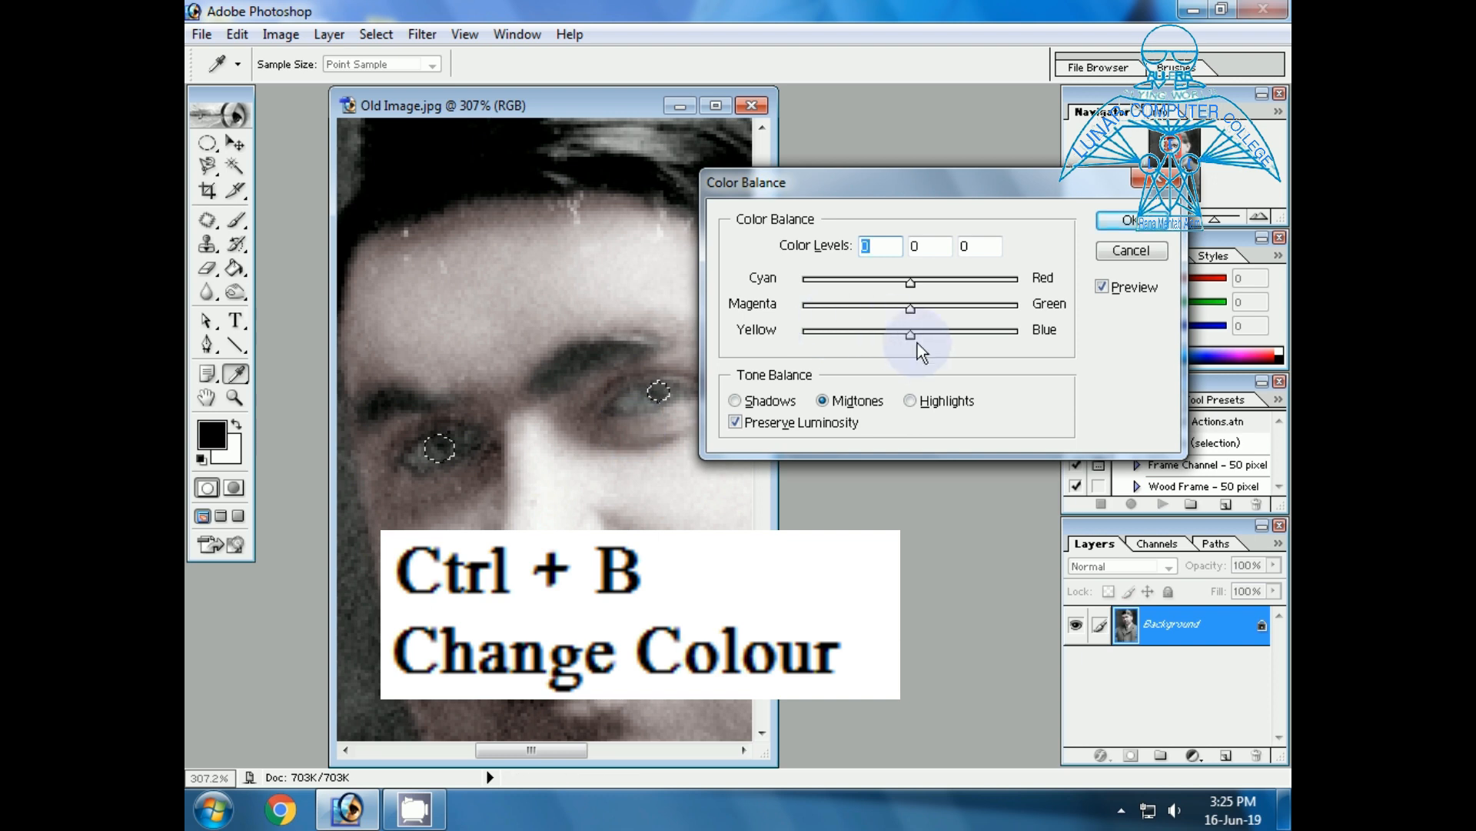
{"action": "left_click_drag", "start_coordinate": [912, 338], "coordinate": [987, 334]}
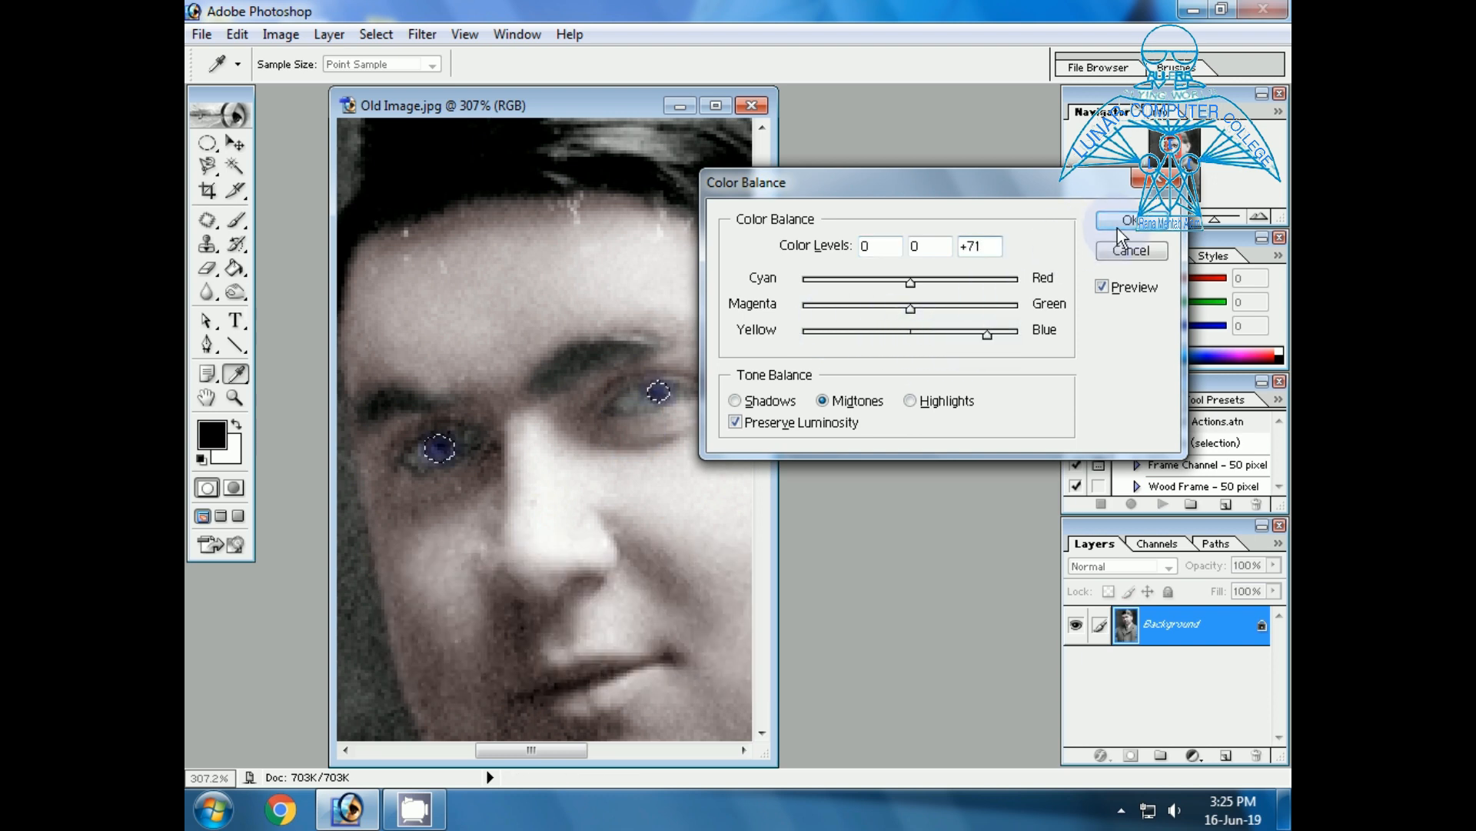
{"action": "left_click", "coordinate": [1121, 223]}
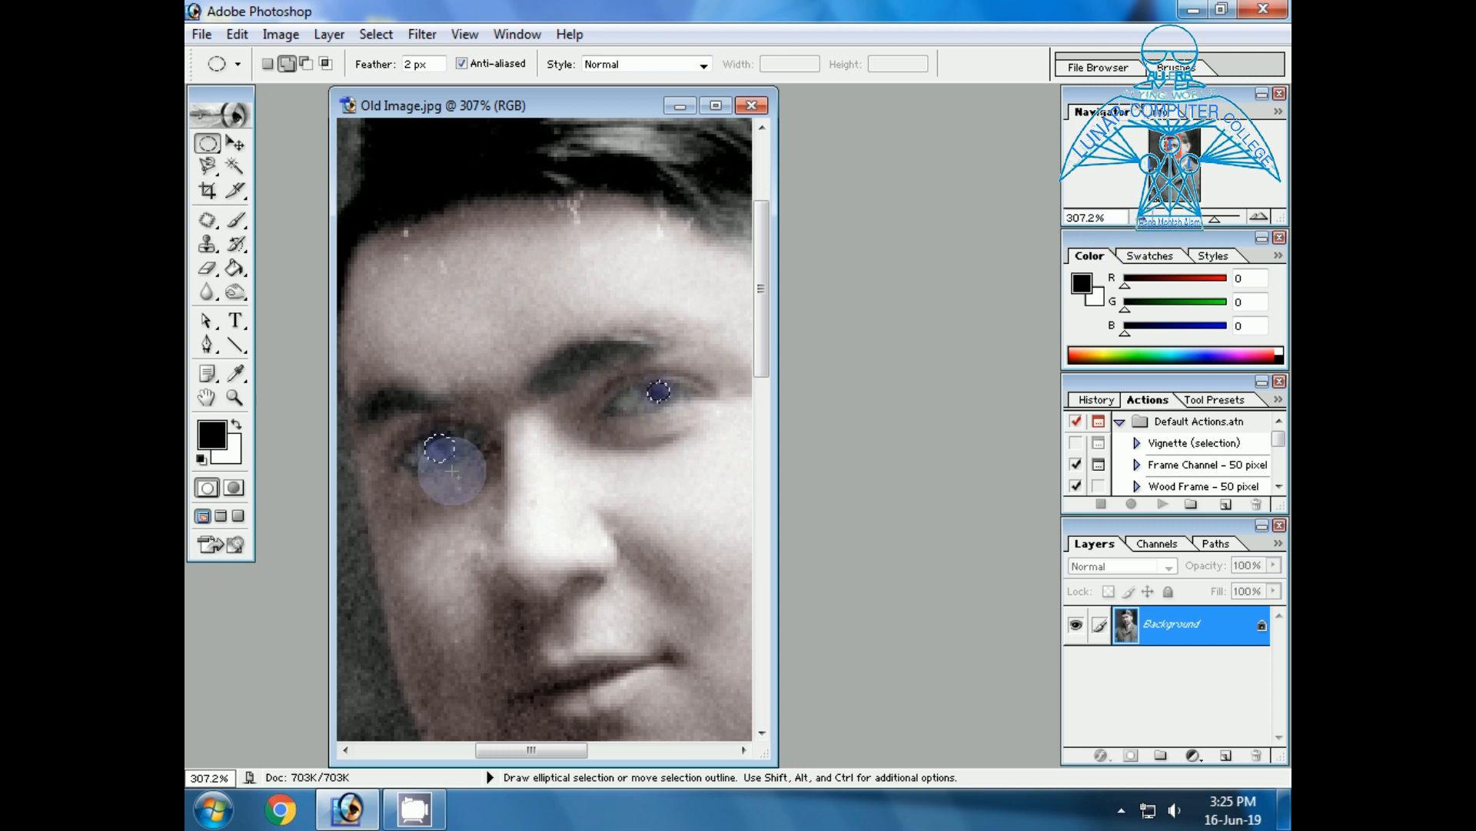
{"action": "left_click", "coordinate": [234, 397]}
{"action": "mouse_move", "coordinate": [366, 331]}
{"action": "left_mouse_down"}
{"action": "mouse_move", "coordinate": [406, 382]}
{"action": "mouse_move", "coordinate": [709, 526]}
{"action": "left_mouse_up"}
{"action": "left_click_drag", "start_coordinate": [369, 358], "coordinate": [737, 533]}
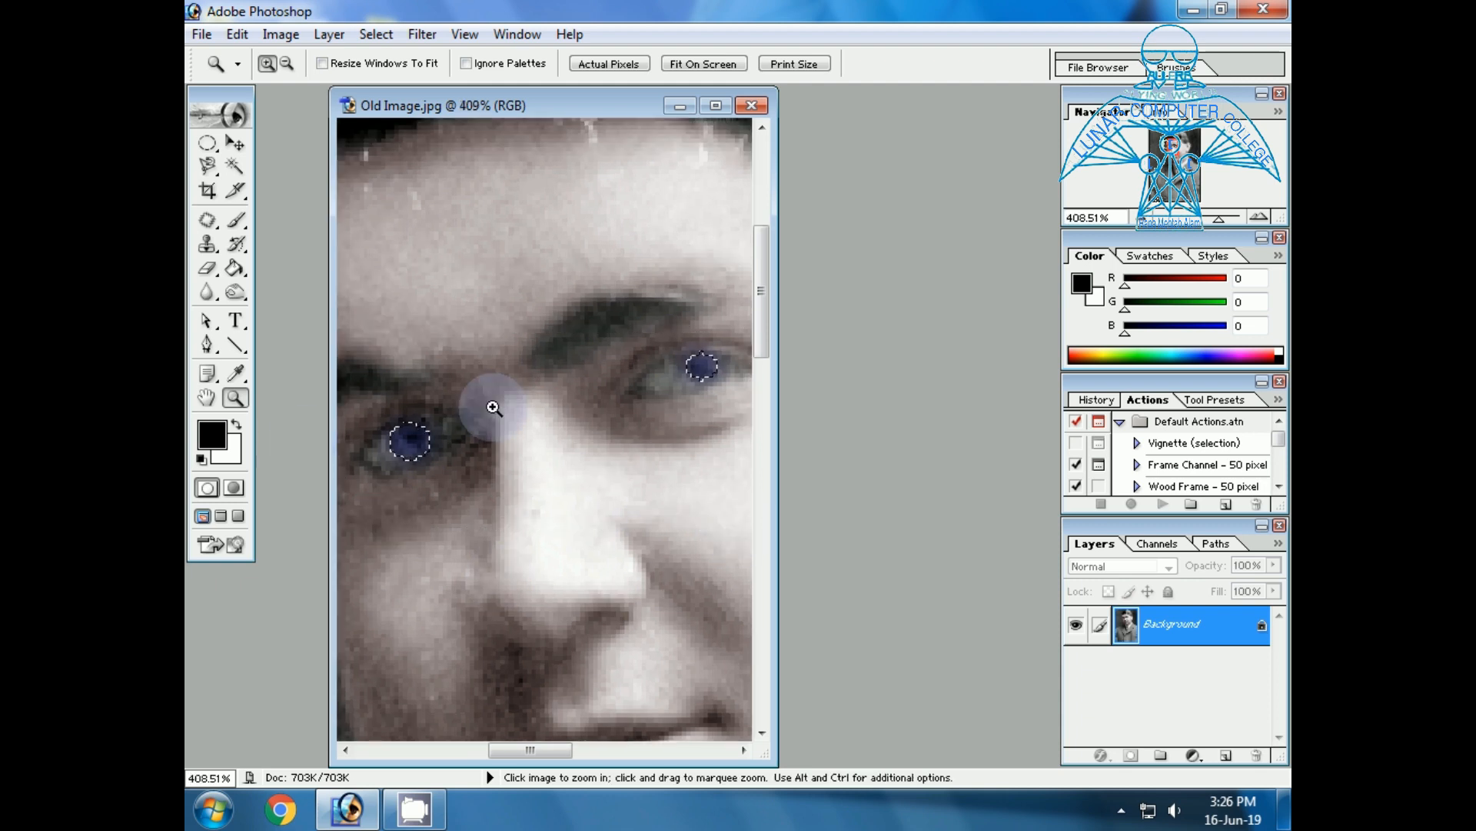
{"action": "key", "text": "ctrl+d"}
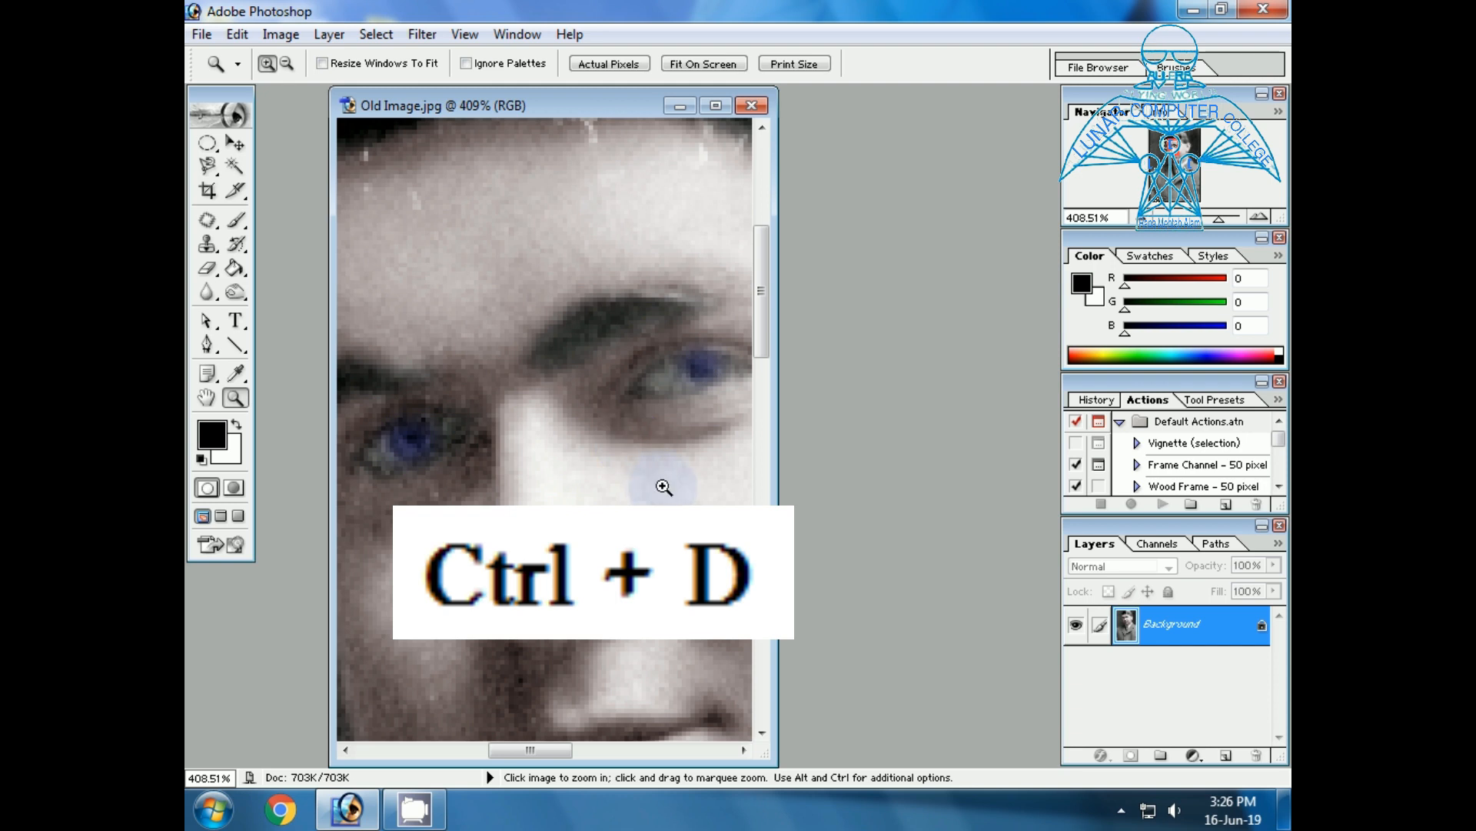
Trace a closed Pen tool path around both lips, following the upper lip's edge and returning along the lower lip.
{"action": "left_click_drag", "start_coordinate": [762, 352], "coordinate": [765, 401]}
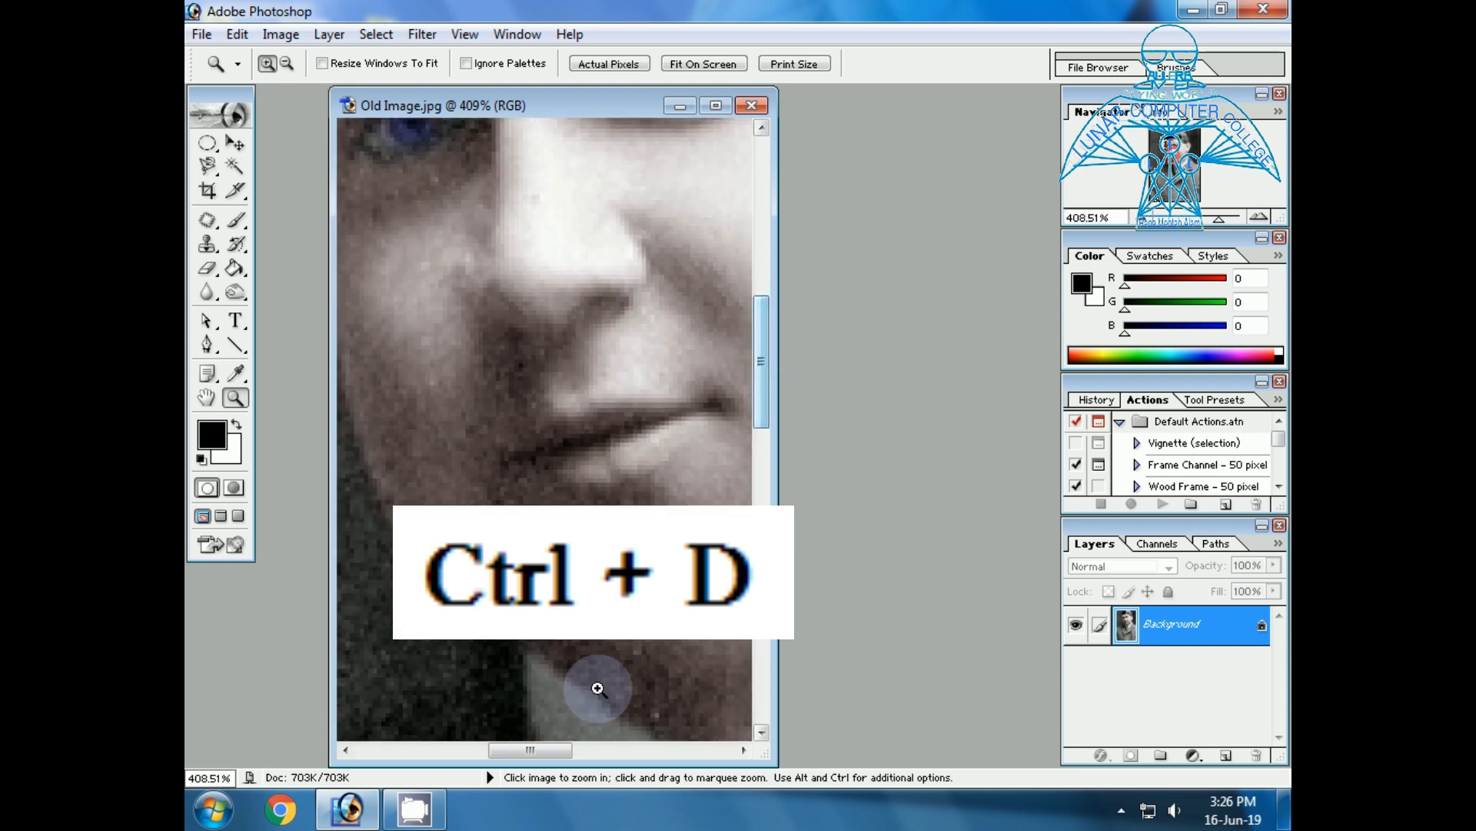
{"action": "left_click_drag", "start_coordinate": [538, 756], "coordinate": [548, 755]}
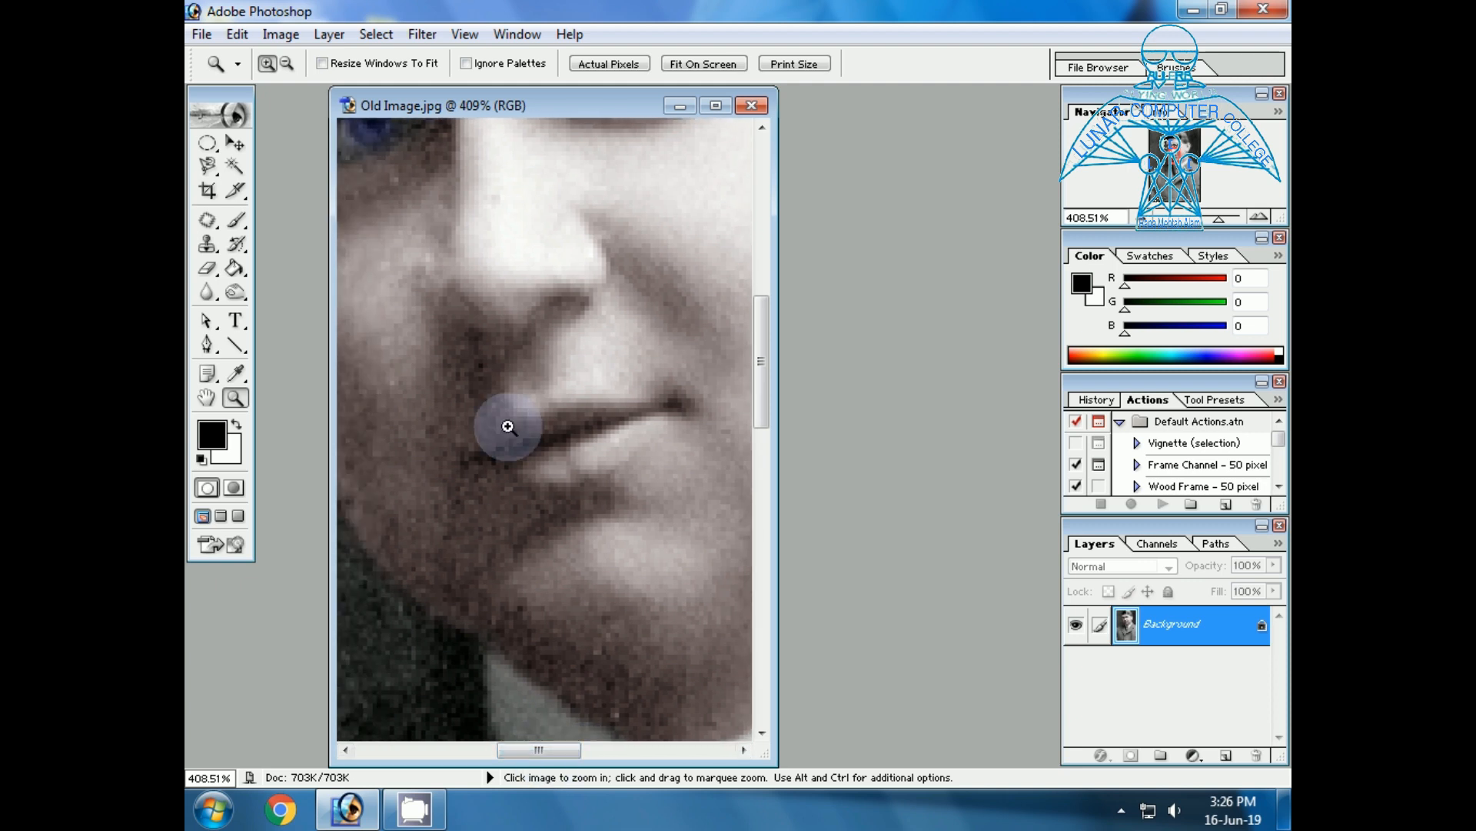
{"action": "left_click", "coordinate": [205, 165]}
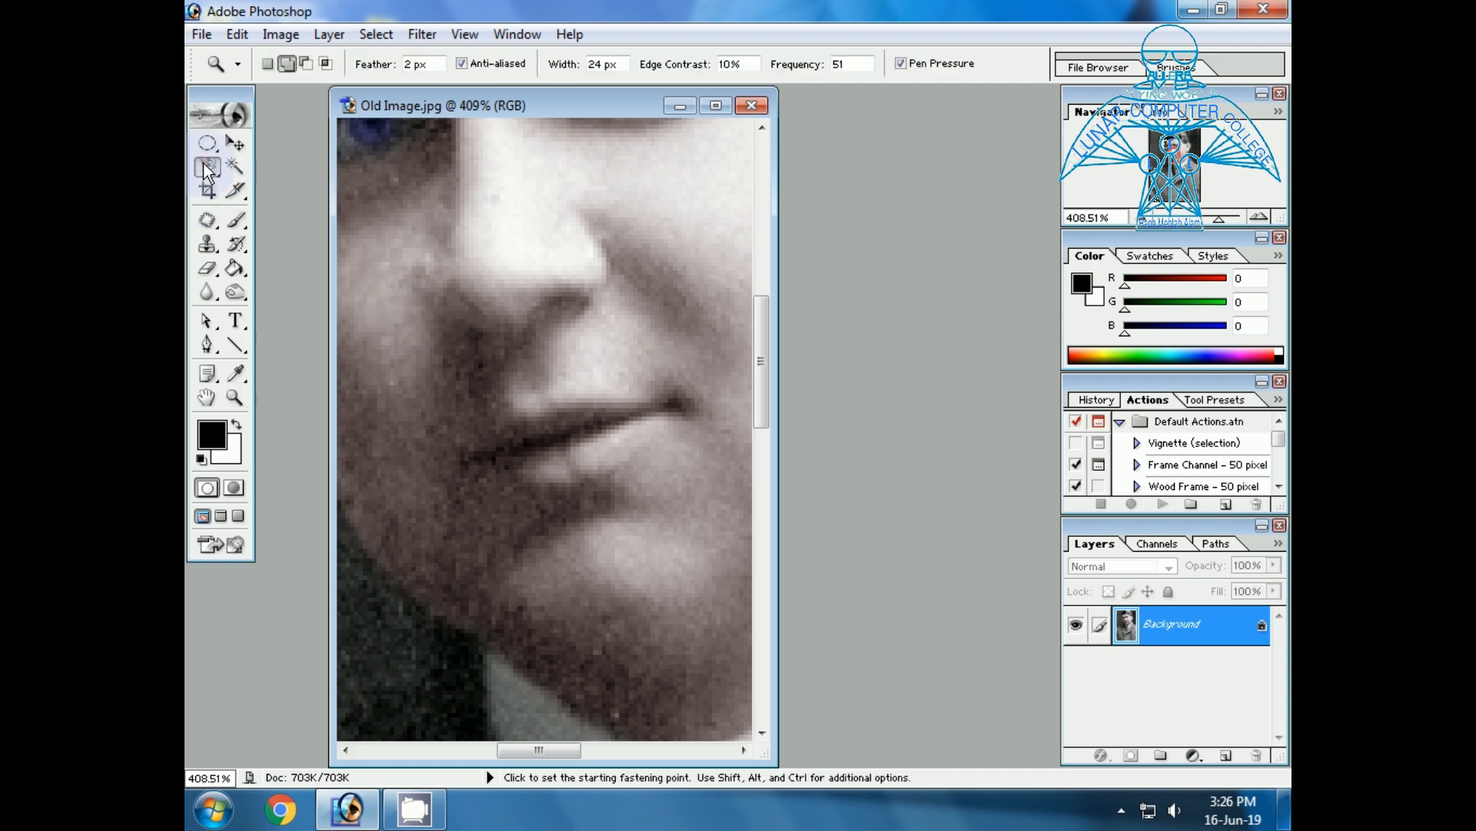
{"action": "left_click", "coordinate": [305, 289]}
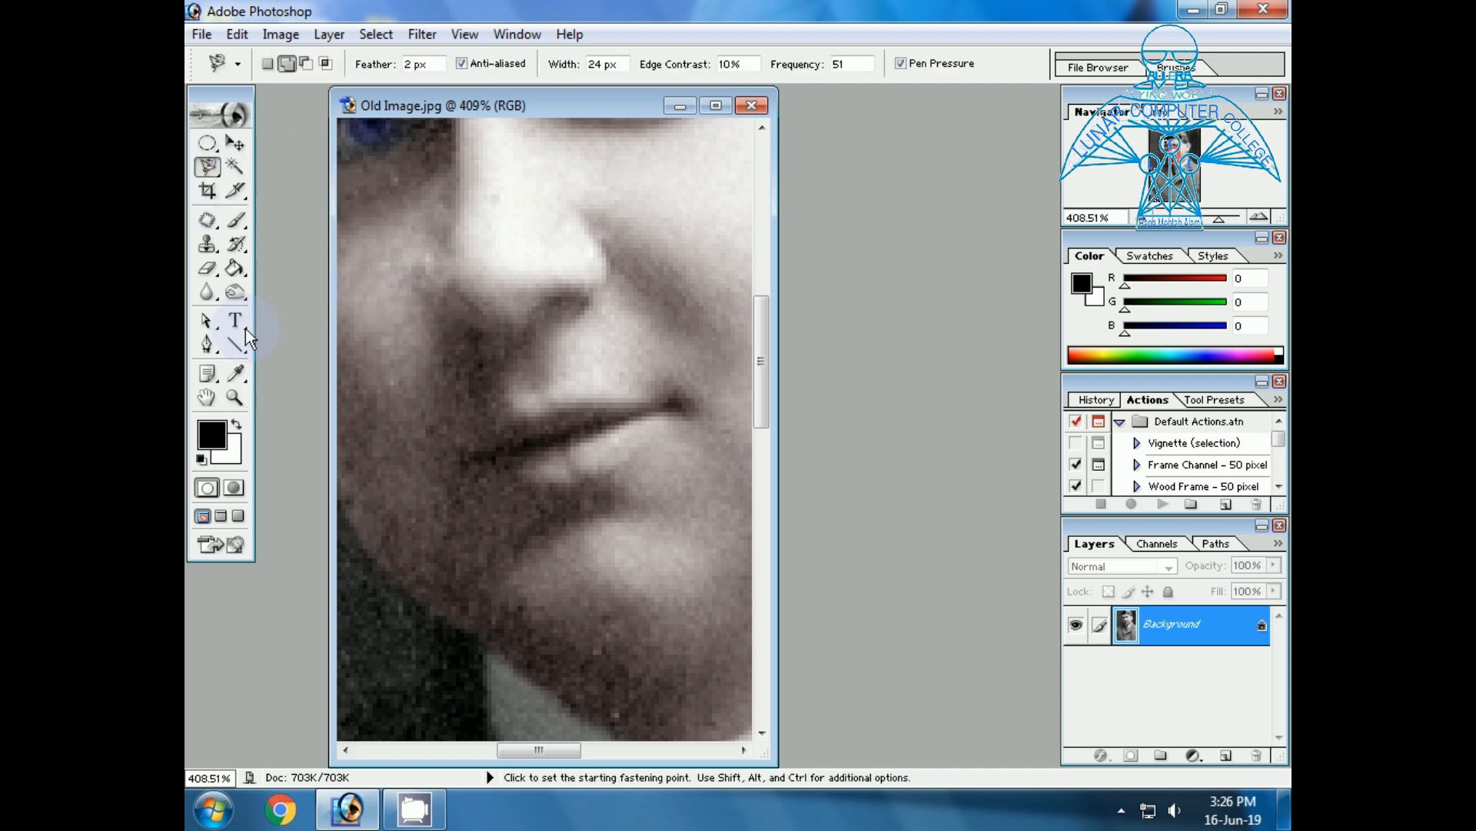
{"action": "left_click", "coordinate": [207, 346]}
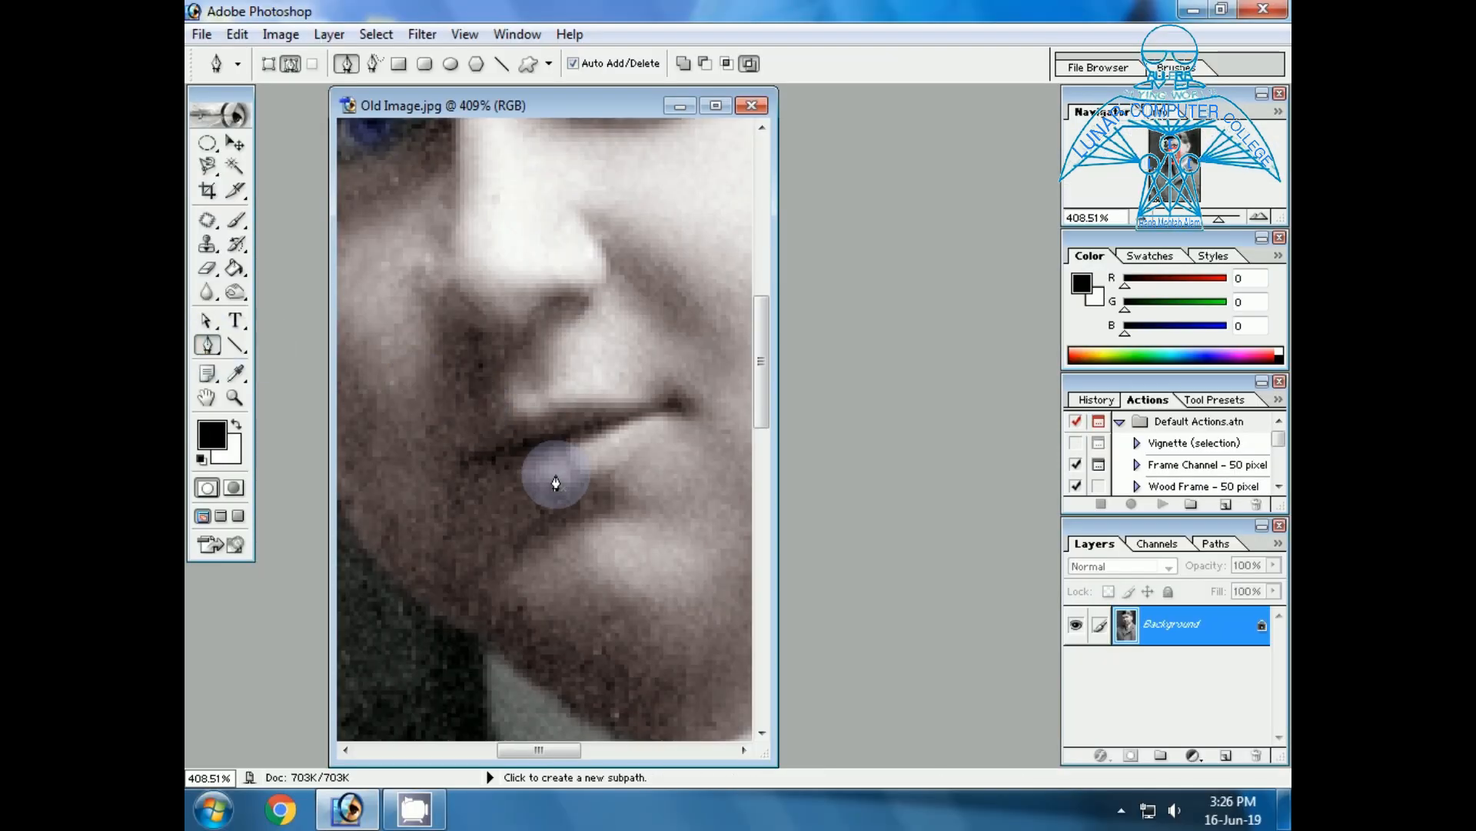
{"action": "left_click", "coordinate": [468, 441]}
{"action": "left_click", "coordinate": [491, 426]}
{"action": "left_click", "coordinate": [511, 417]}
{"action": "left_click", "coordinate": [535, 414]}
{"action": "left_click", "coordinate": [561, 404]}
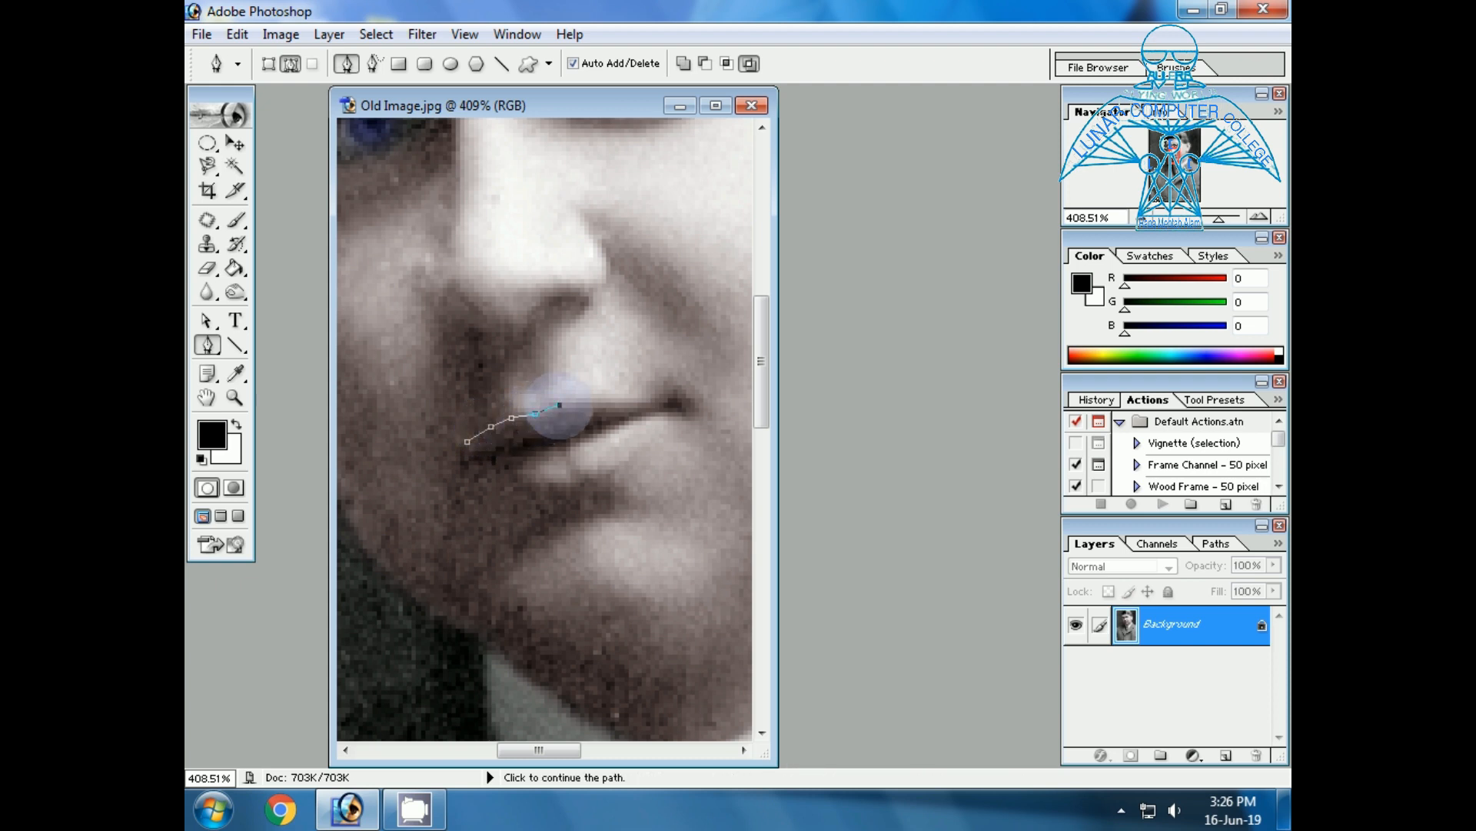
{"action": "left_click", "coordinate": [578, 403]}
{"action": "left_click", "coordinate": [599, 403]}
{"action": "left_click", "coordinate": [616, 404]}
{"action": "left_click", "coordinate": [636, 400]}
{"action": "left_click", "coordinate": [657, 397]}
{"action": "left_click", "coordinate": [669, 394]}
{"action": "left_click", "coordinate": [682, 393]}
{"action": "left_click", "coordinate": [698, 403]}
{"action": "left_click", "coordinate": [682, 419]}
{"action": "left_click", "coordinate": [660, 436]}
{"action": "left_click", "coordinate": [643, 450]}
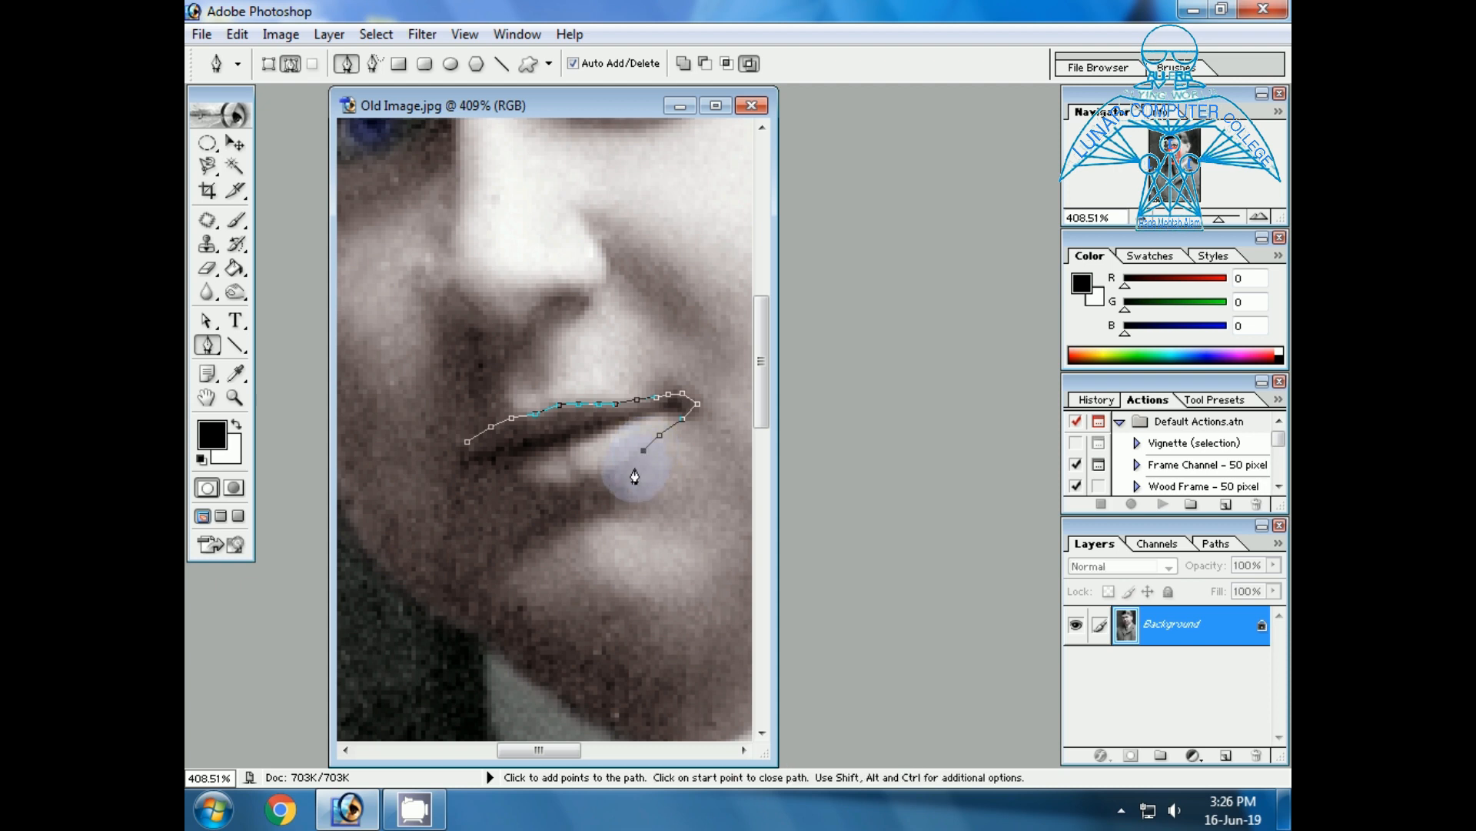
{"action": "left_click", "coordinate": [624, 467]}
{"action": "left_click", "coordinate": [596, 474]}
{"action": "left_click", "coordinate": [575, 479]}
{"action": "left_click", "coordinate": [559, 481]}
{"action": "left_click", "coordinate": [536, 481]}
{"action": "left_click", "coordinate": [522, 479]}
{"action": "left_click", "coordinate": [512, 474]}
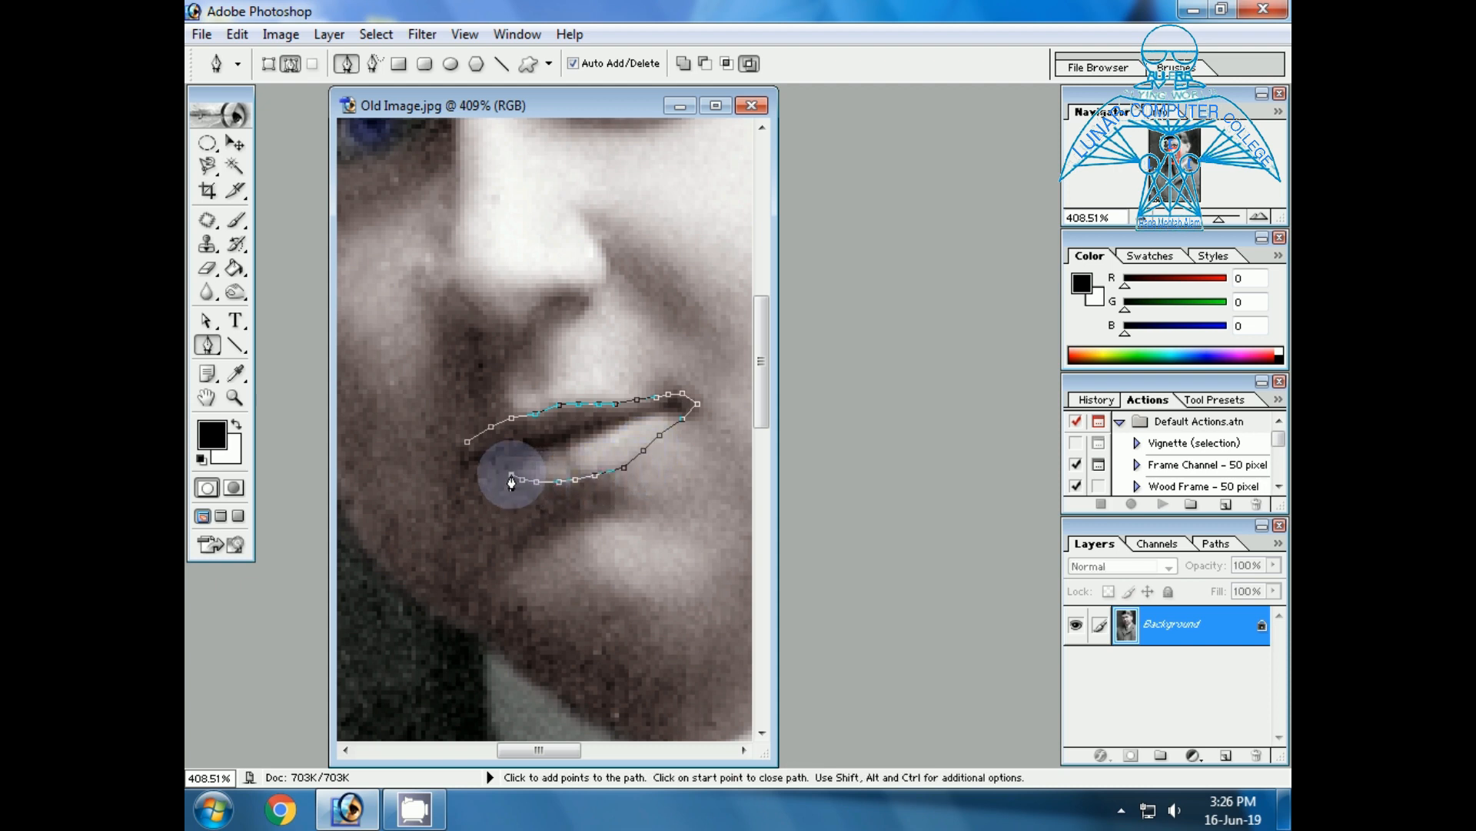
{"action": "left_click", "coordinate": [500, 470]}
{"action": "left_click", "coordinate": [486, 464]}
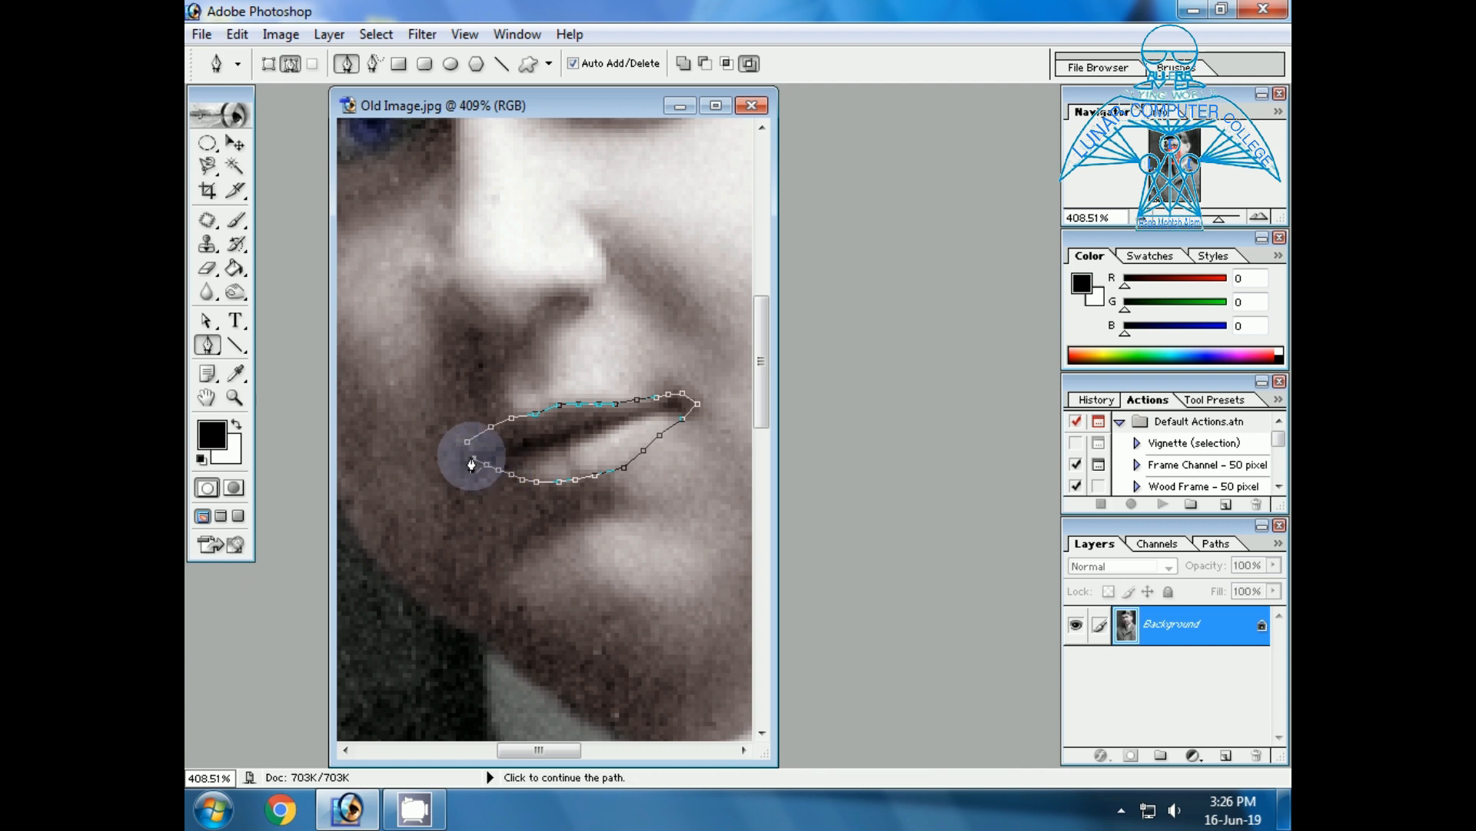
{"action": "left_click", "coordinate": [467, 441]}
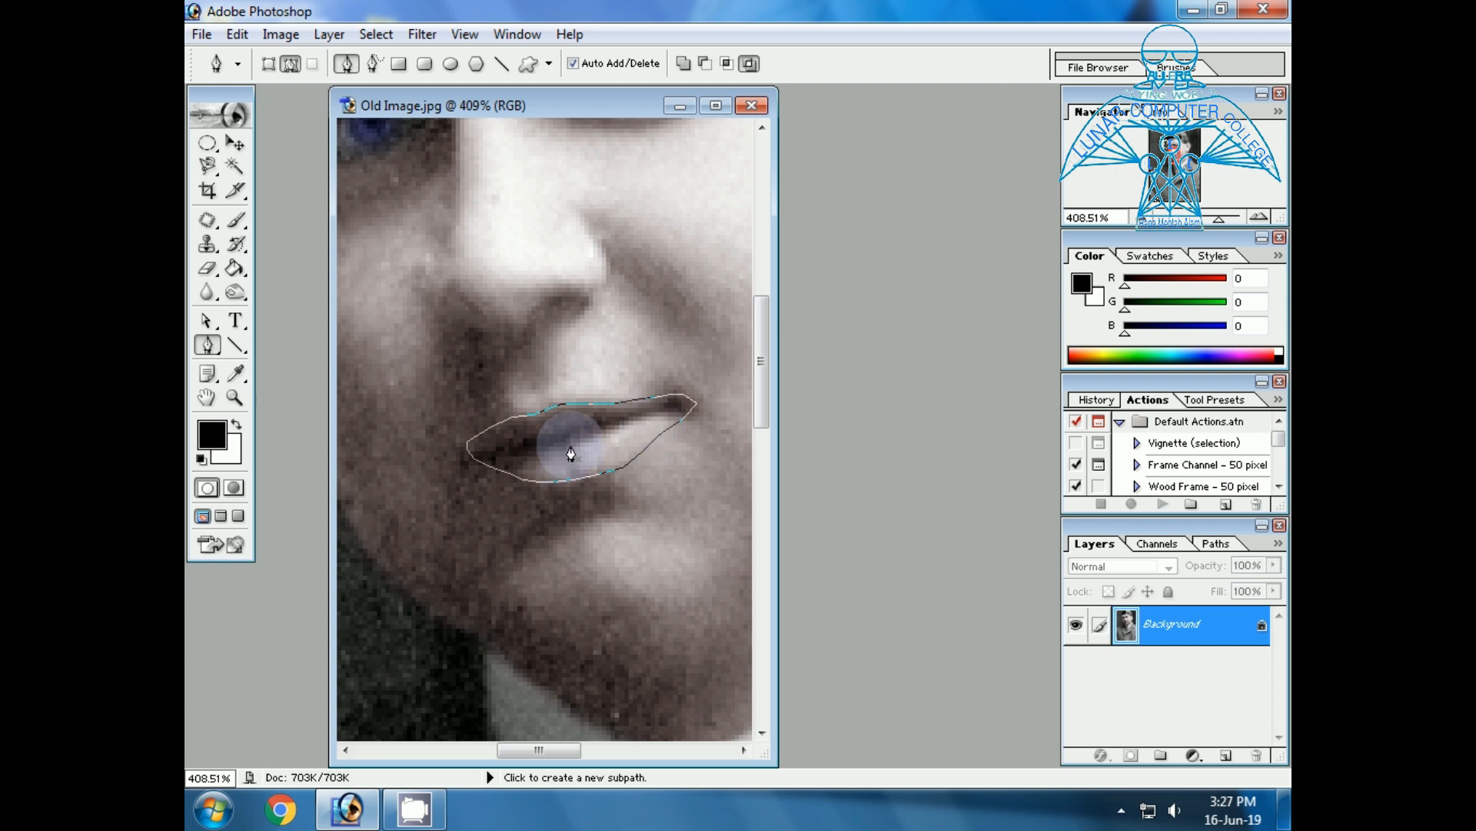
Convert the lip path into a new selection with a 2-pixel feather radius.
{"action": "right_click", "coordinate": [571, 454]}
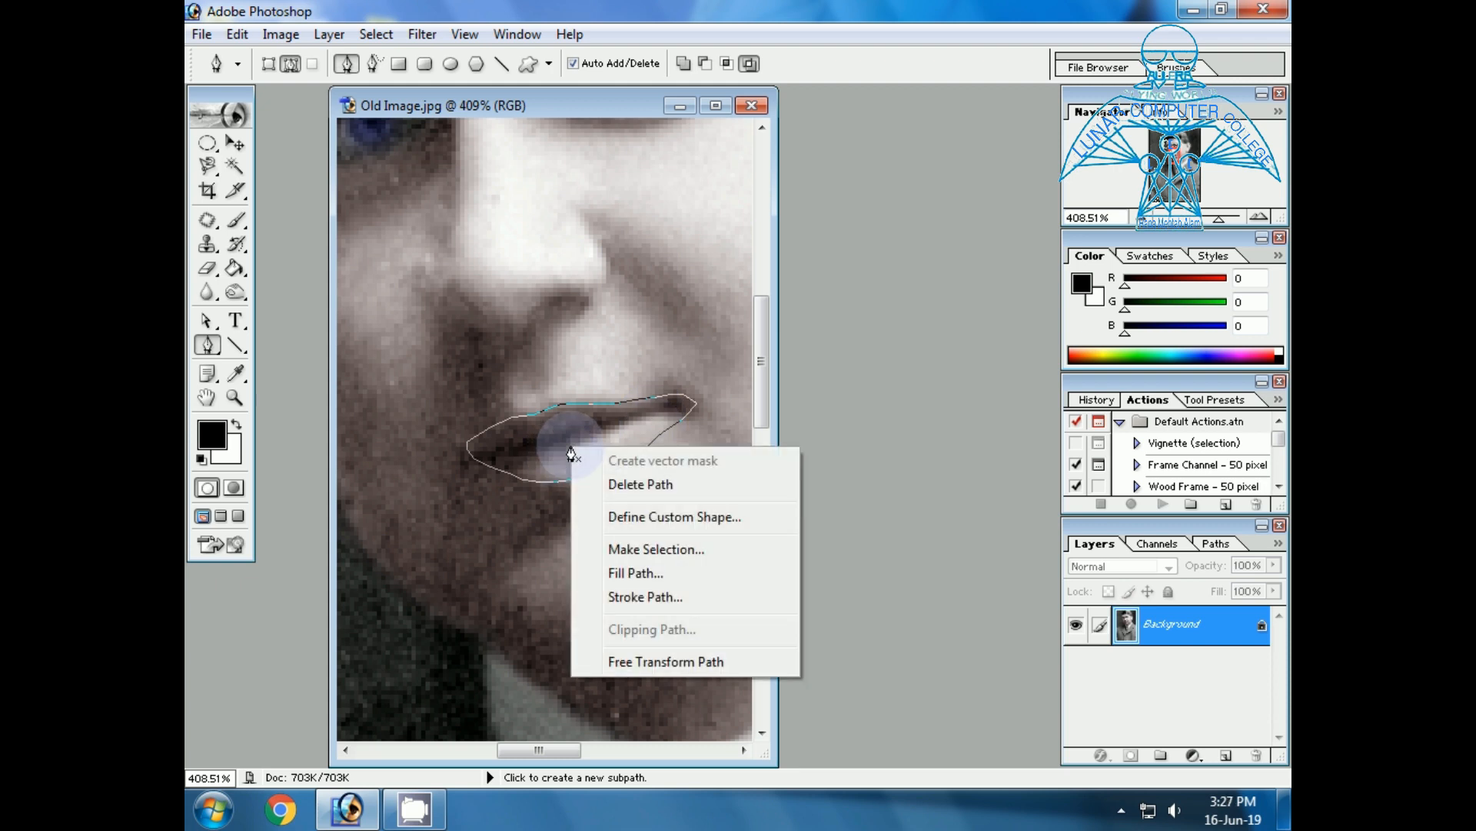
{"action": "left_click", "coordinate": [656, 549]}
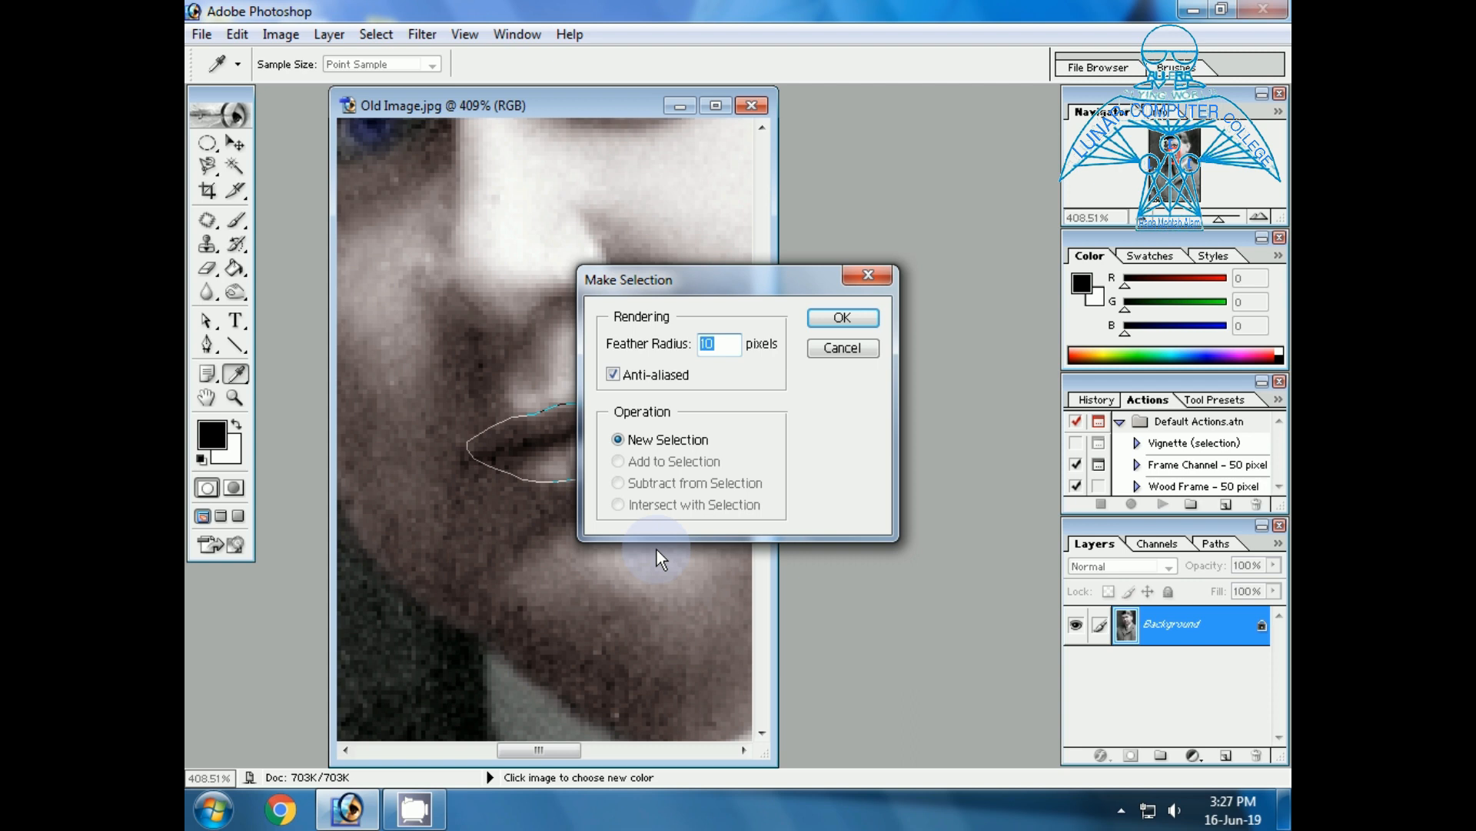
{"action": "left_click", "coordinate": [733, 350]}
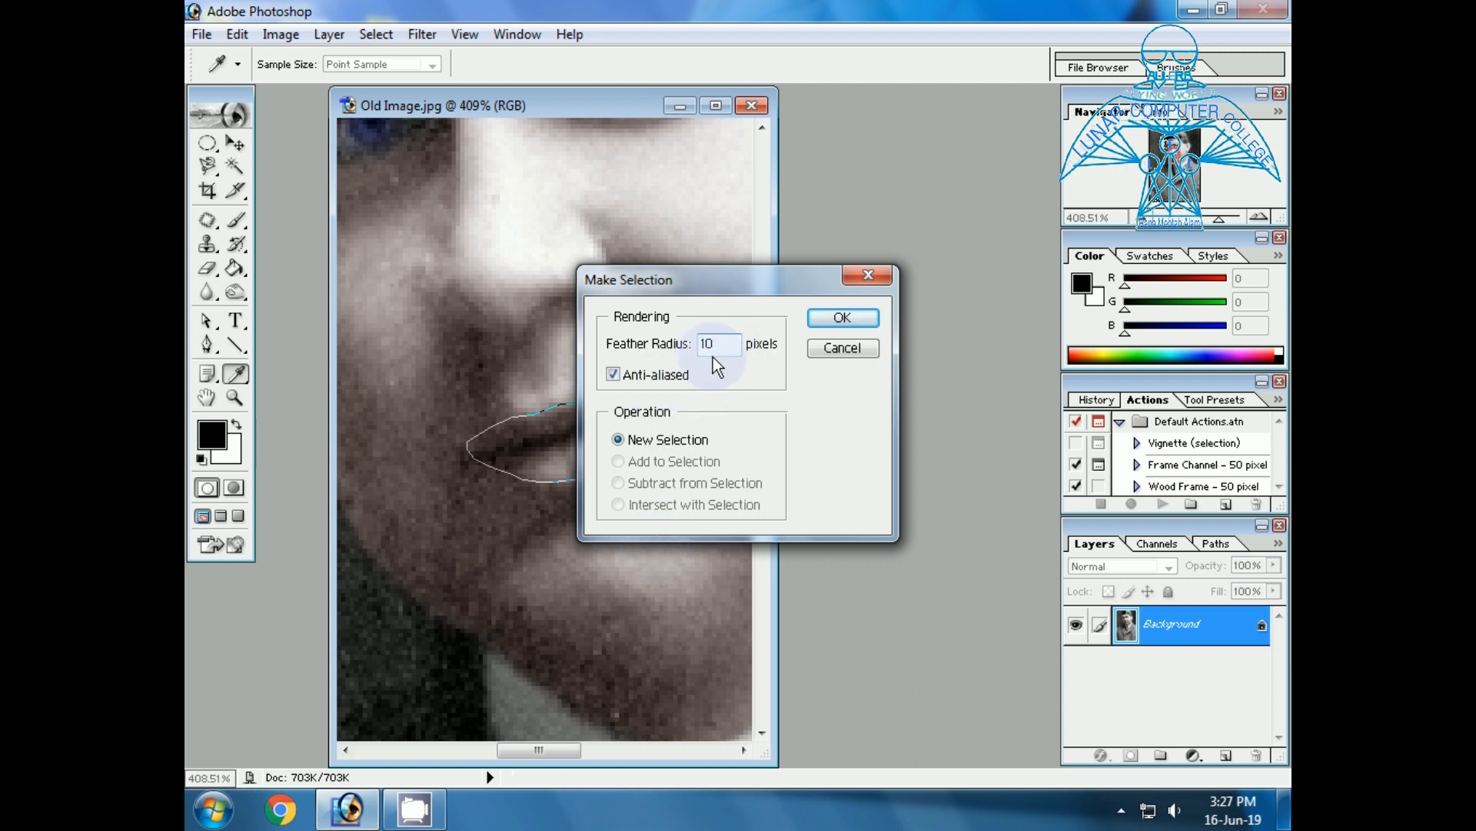
{"action": "left_click_drag", "start_coordinate": [726, 346], "coordinate": [663, 340]}
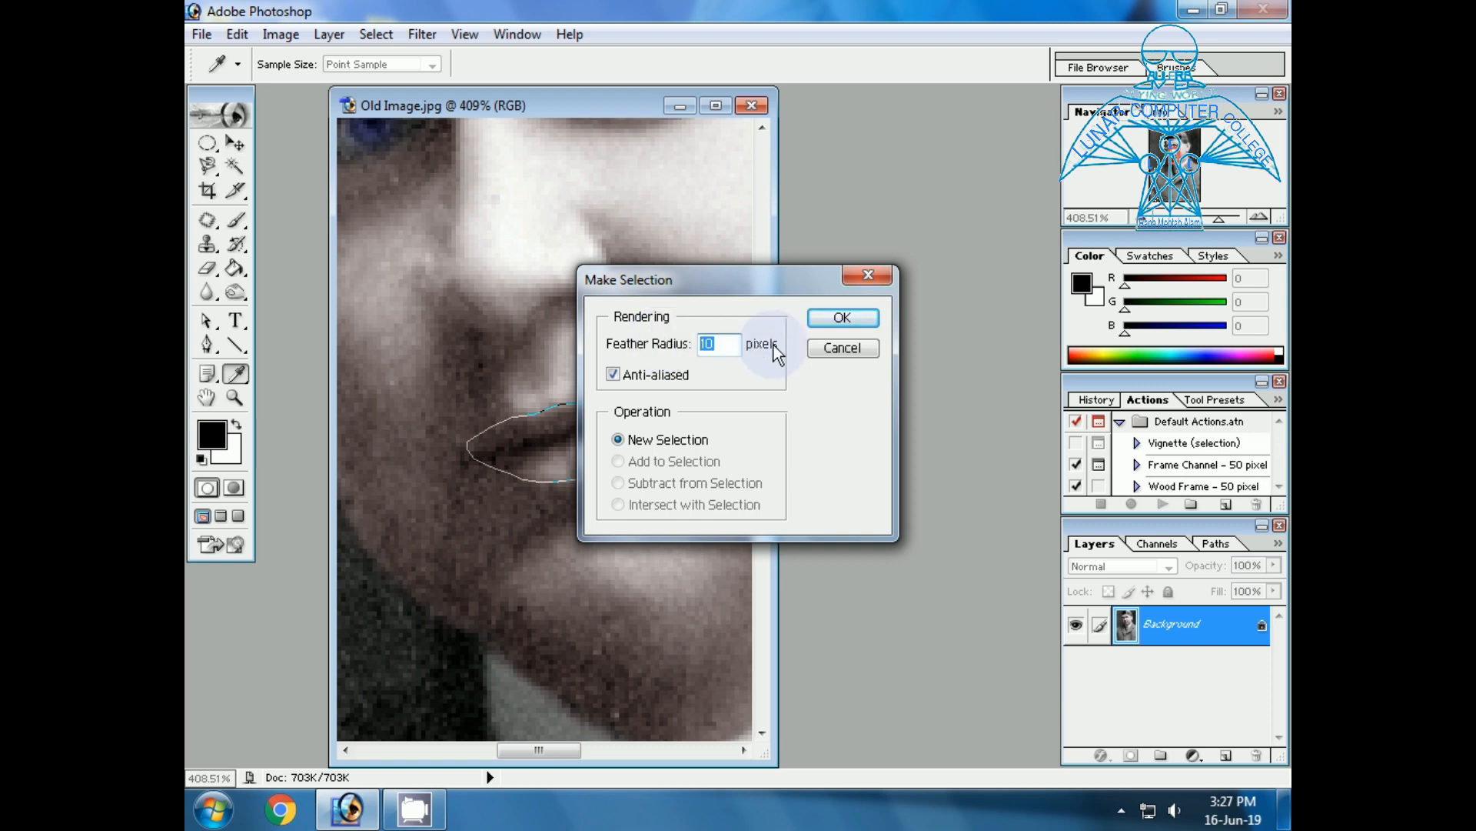
{"action": "type", "text": "2"}
{"action": "left_click", "coordinate": [819, 324]}
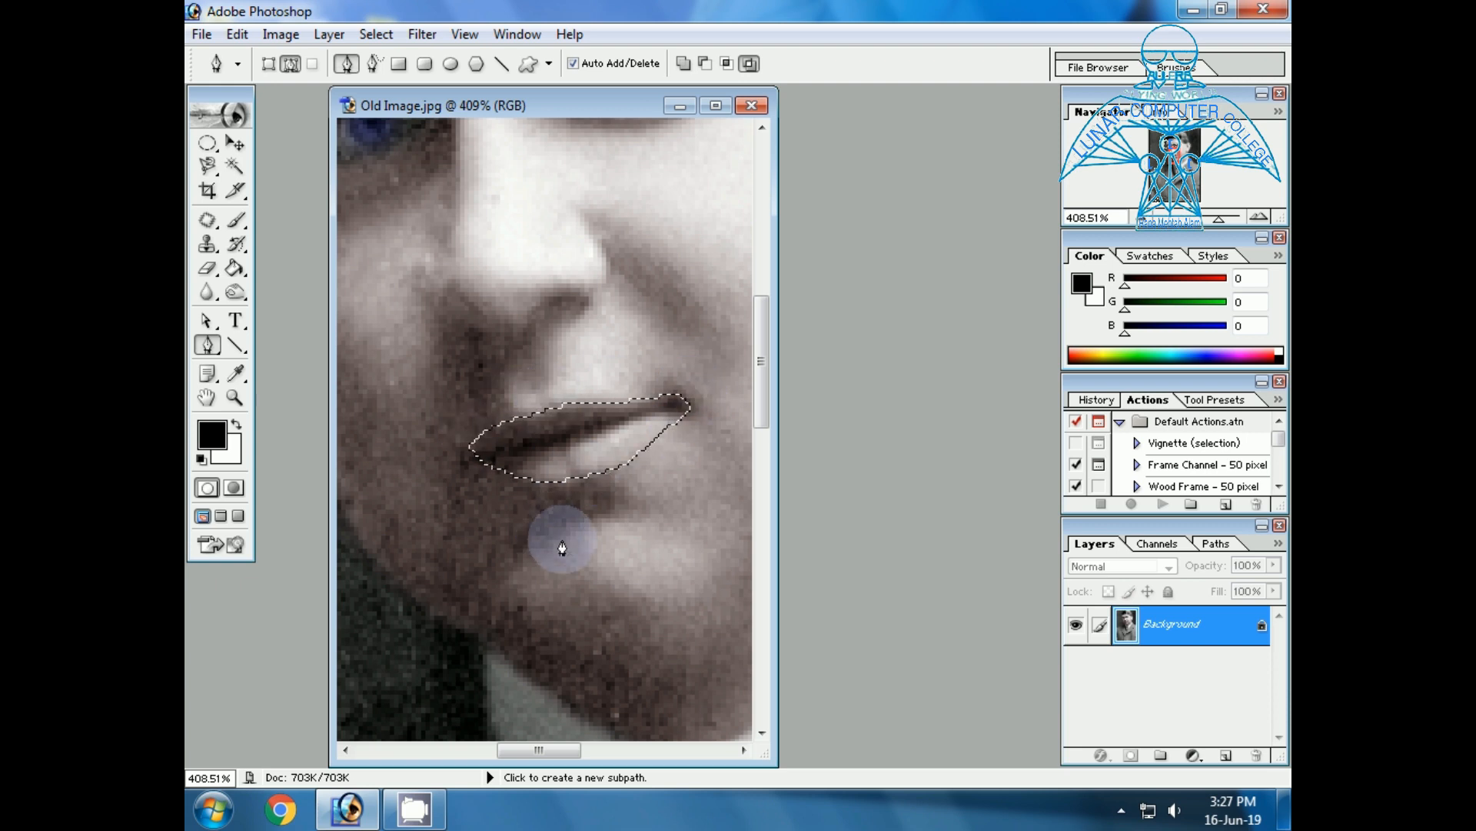
Tint the selected lips red with Color Balance, setting the midtones' Cyan-Red level to +43, and clear the selection.
{"action": "key", "text": "ctrl+b"}
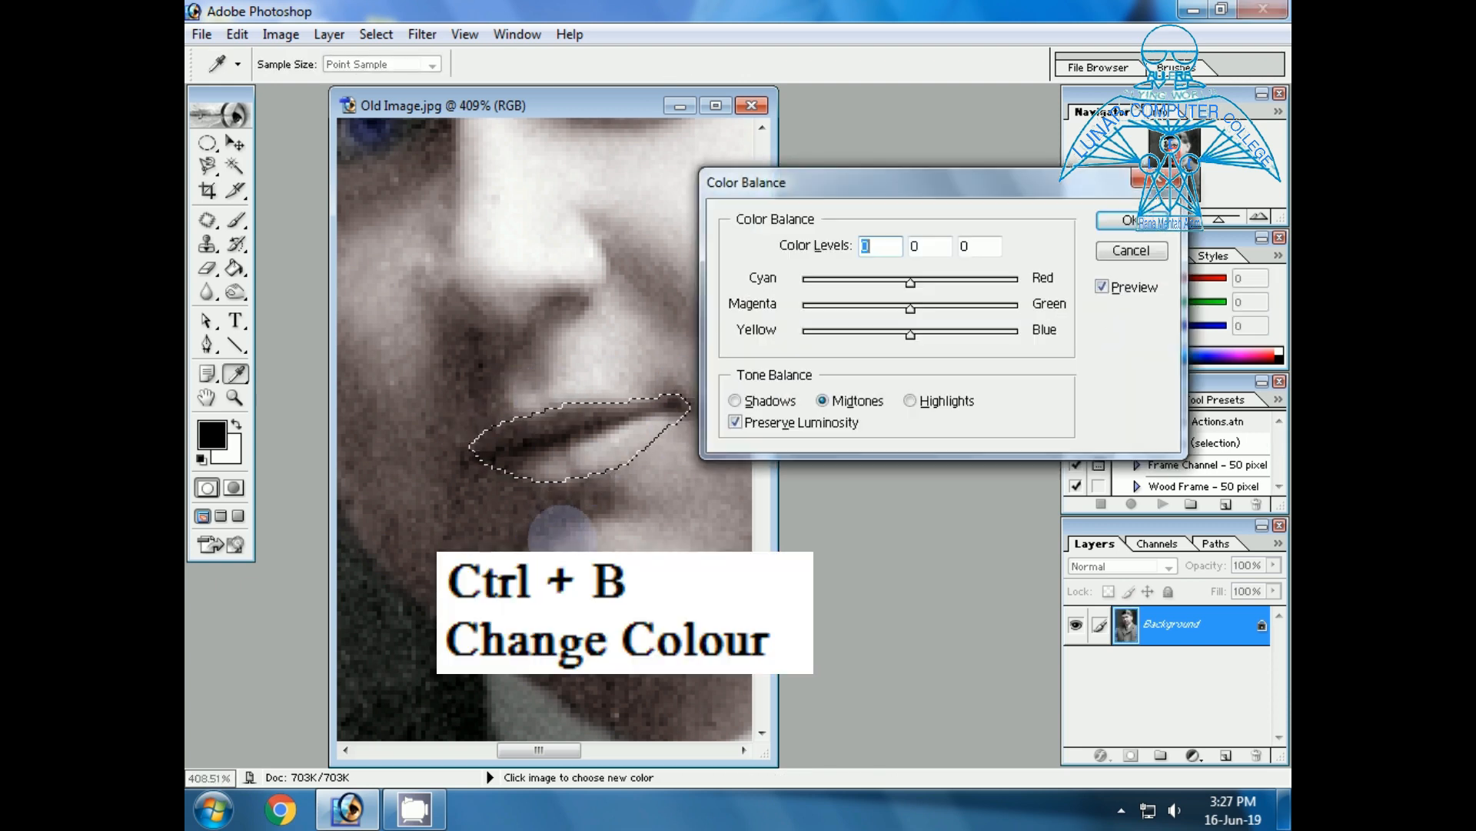
{"action": "left_click_drag", "start_coordinate": [914, 283], "coordinate": [950, 283]}
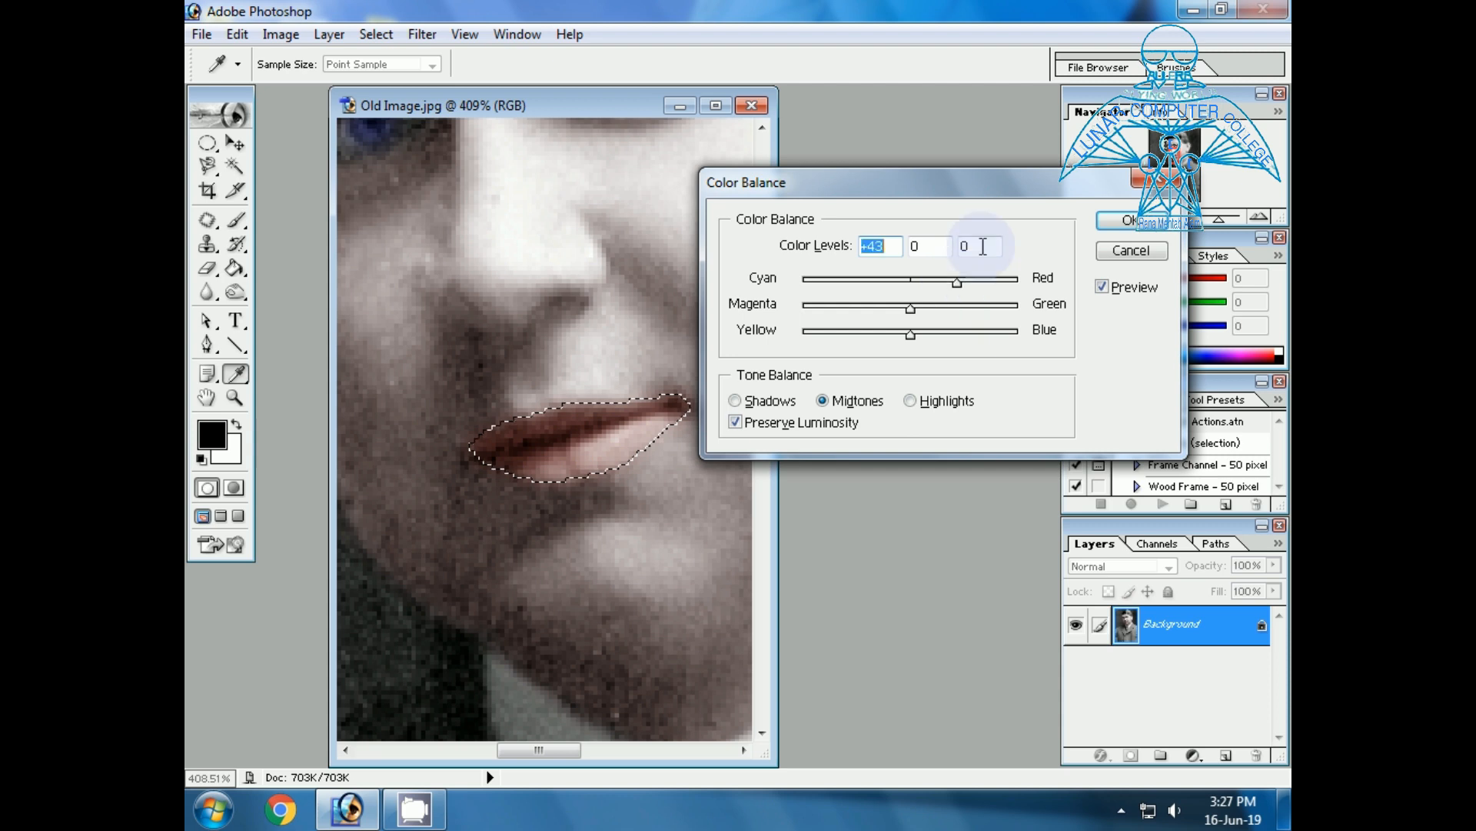
{"action": "left_click", "coordinate": [1127, 220]}
{"action": "key", "text": "p"}
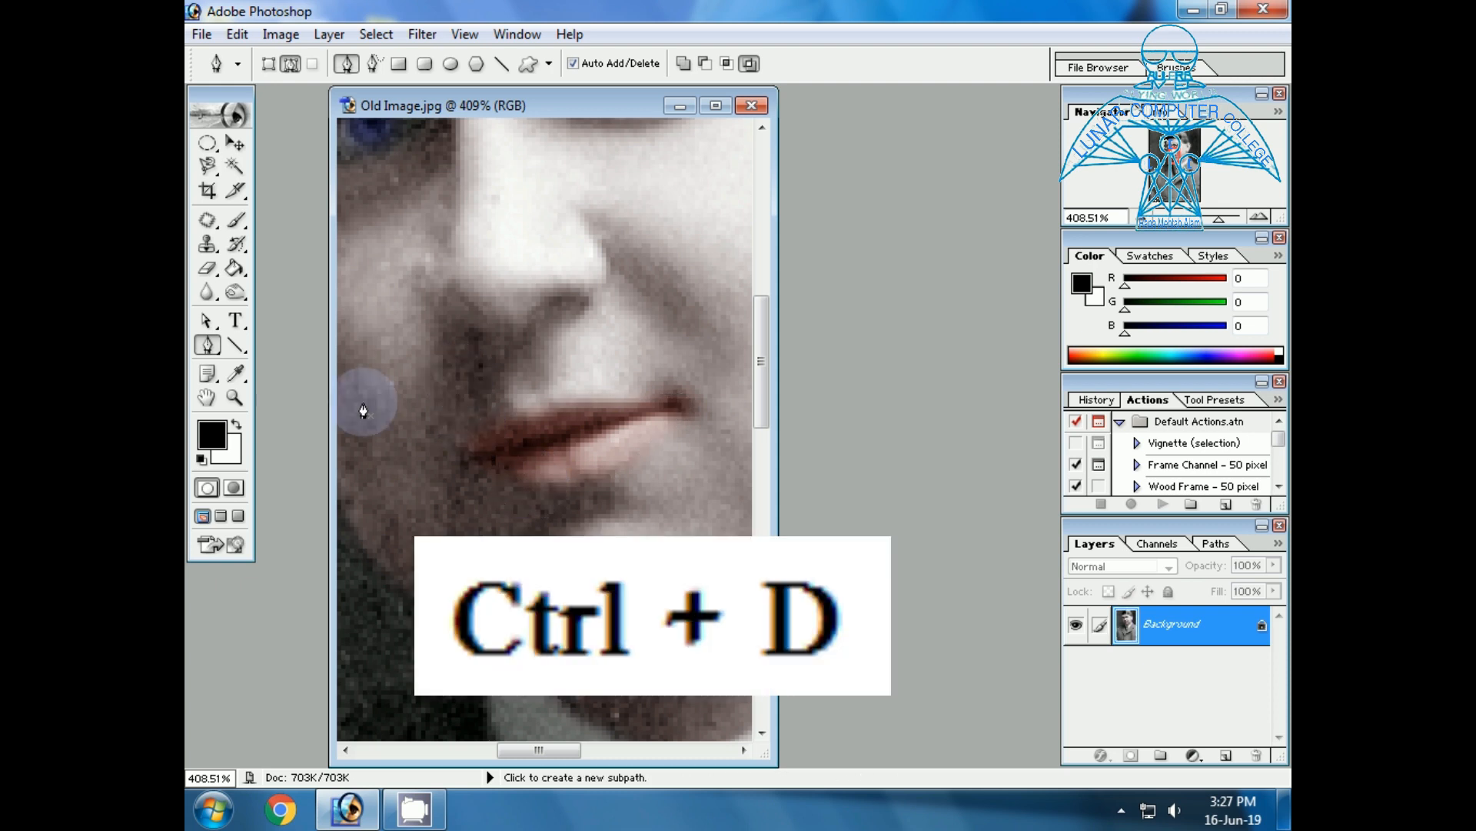
Start a Pen tool path at the coat's collar, following one shoulder, the image's lower edges and the other shoulder up to the collar.
{"action": "left_click", "coordinate": [233, 397]}
{"action": "left_click_drag", "start_coordinate": [385, 381], "coordinate": [746, 515]}
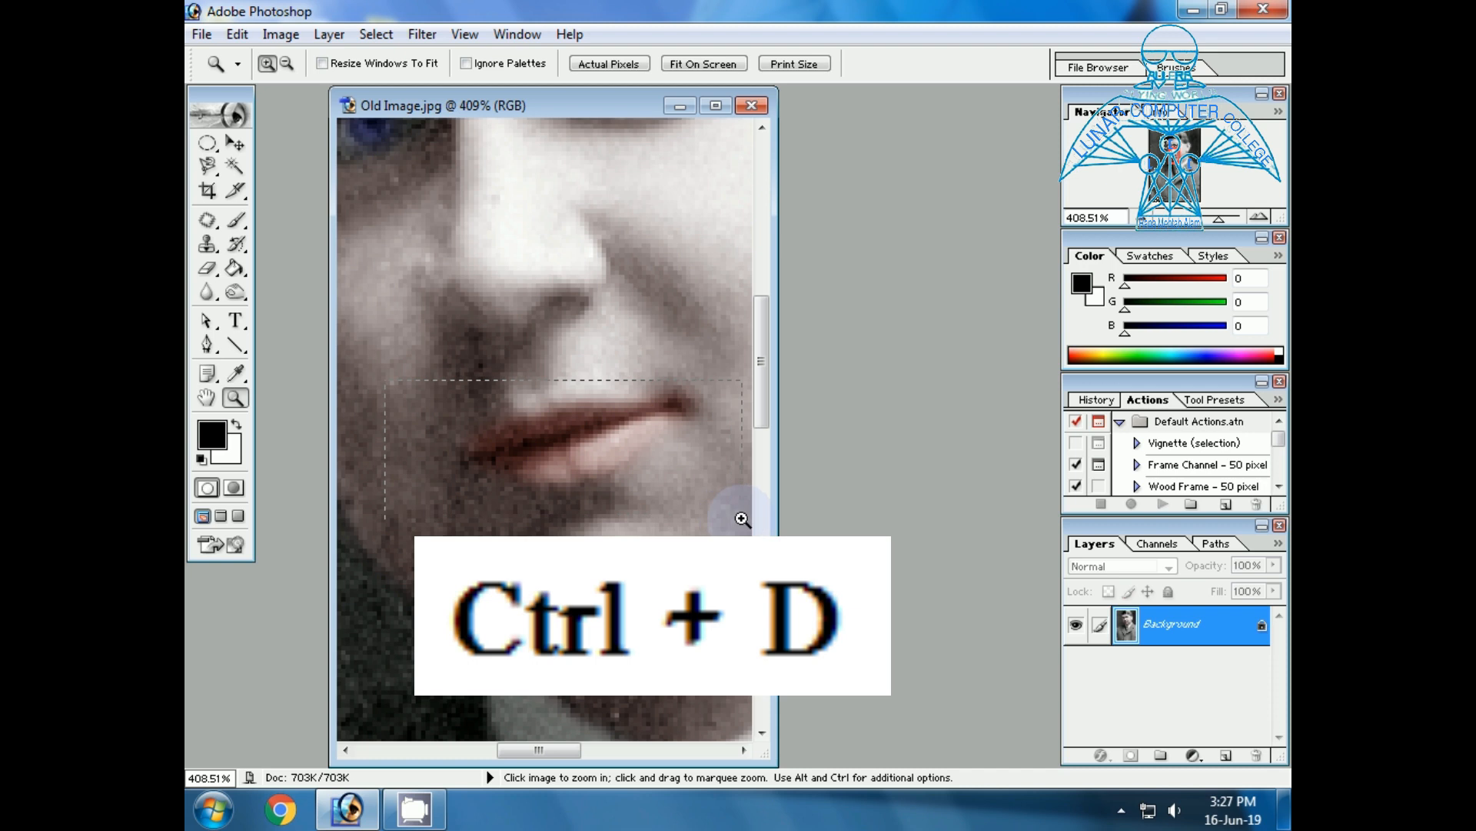
{"action": "left_click_drag", "start_coordinate": [413, 350], "coordinate": [738, 496]}
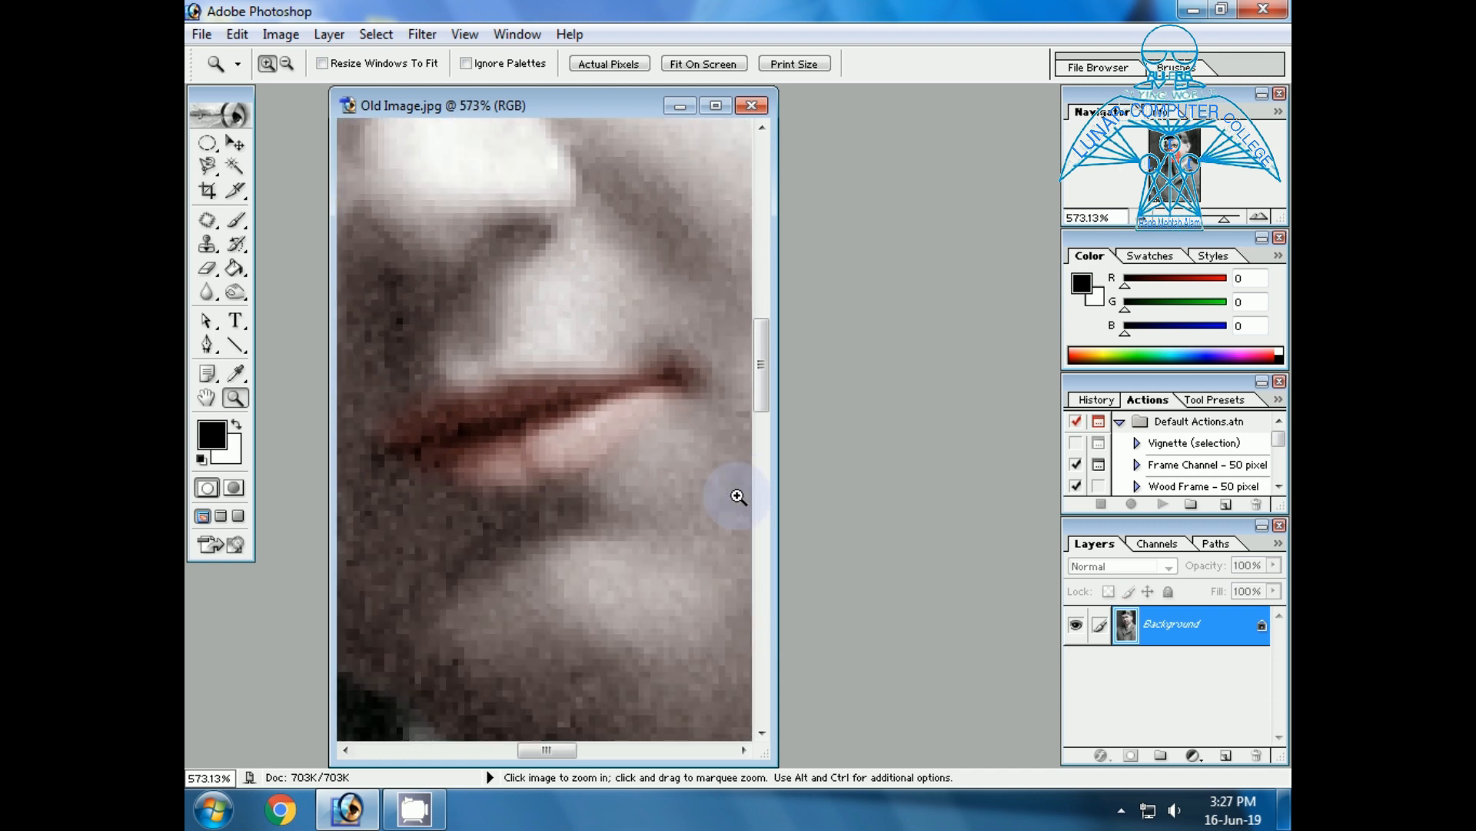
{"action": "left_click", "coordinate": [698, 63]}
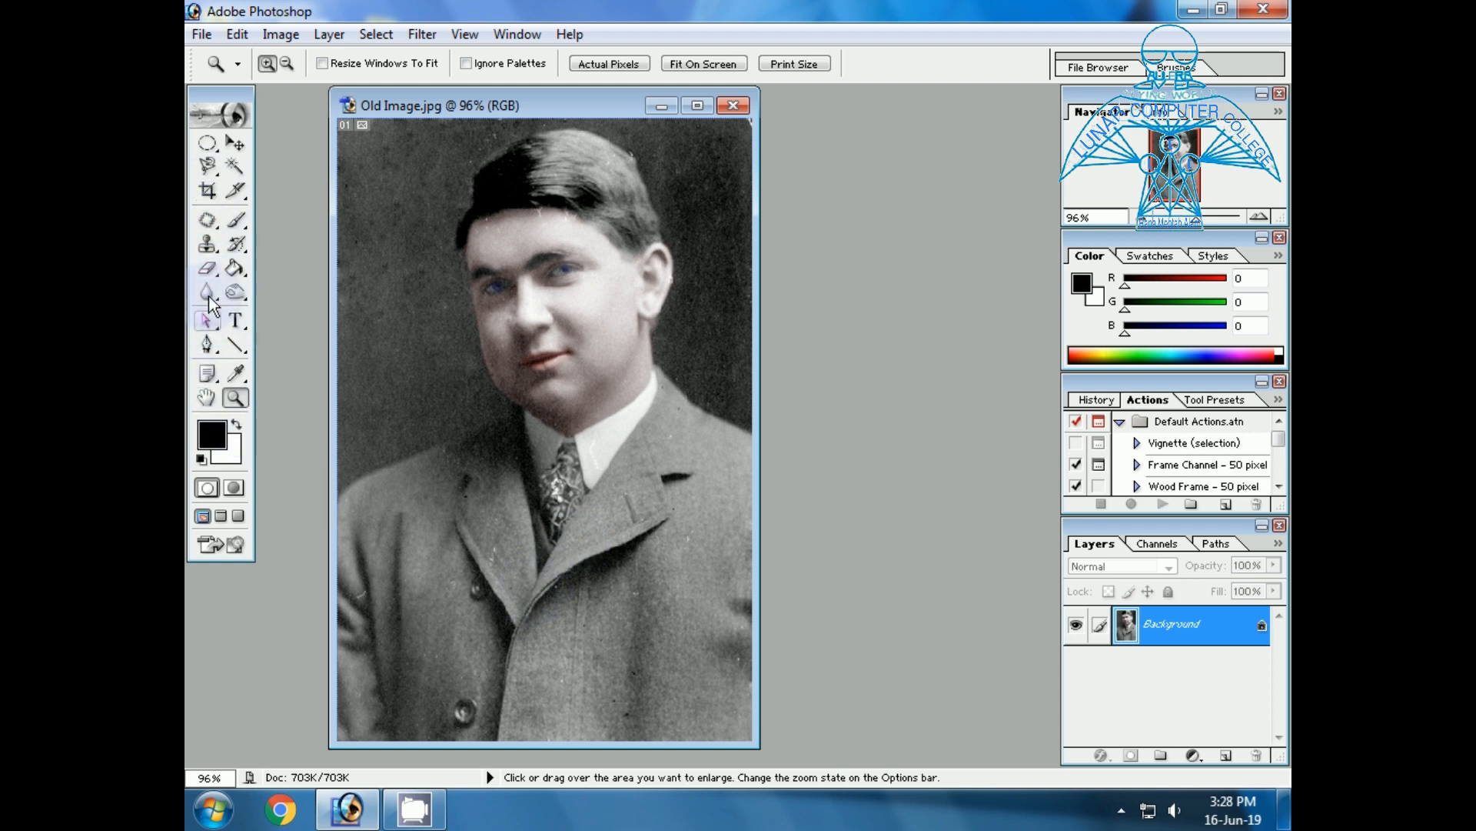
{"action": "left_click", "coordinate": [209, 345]}
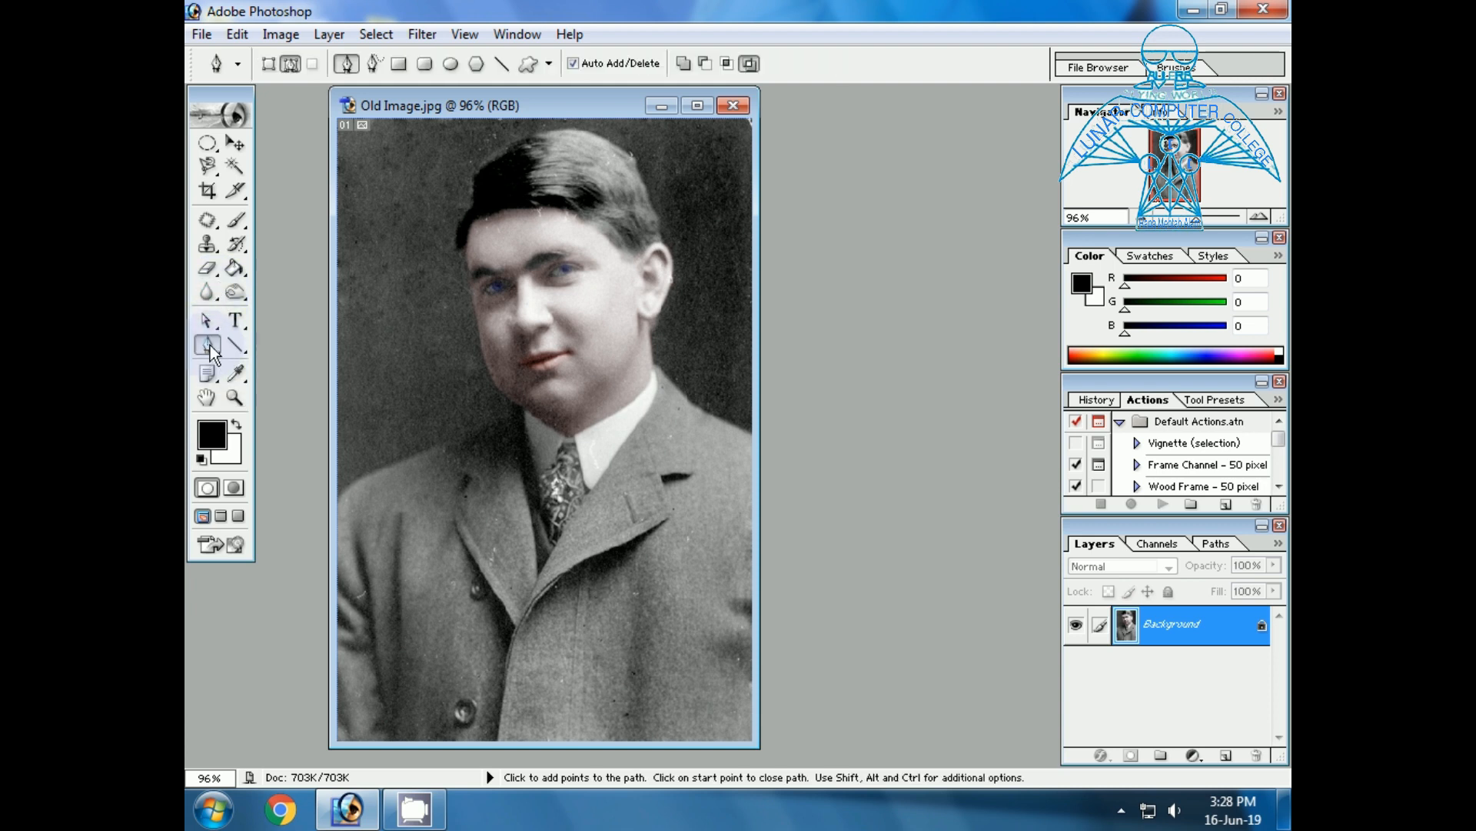
{"action": "left_click", "coordinate": [658, 367]}
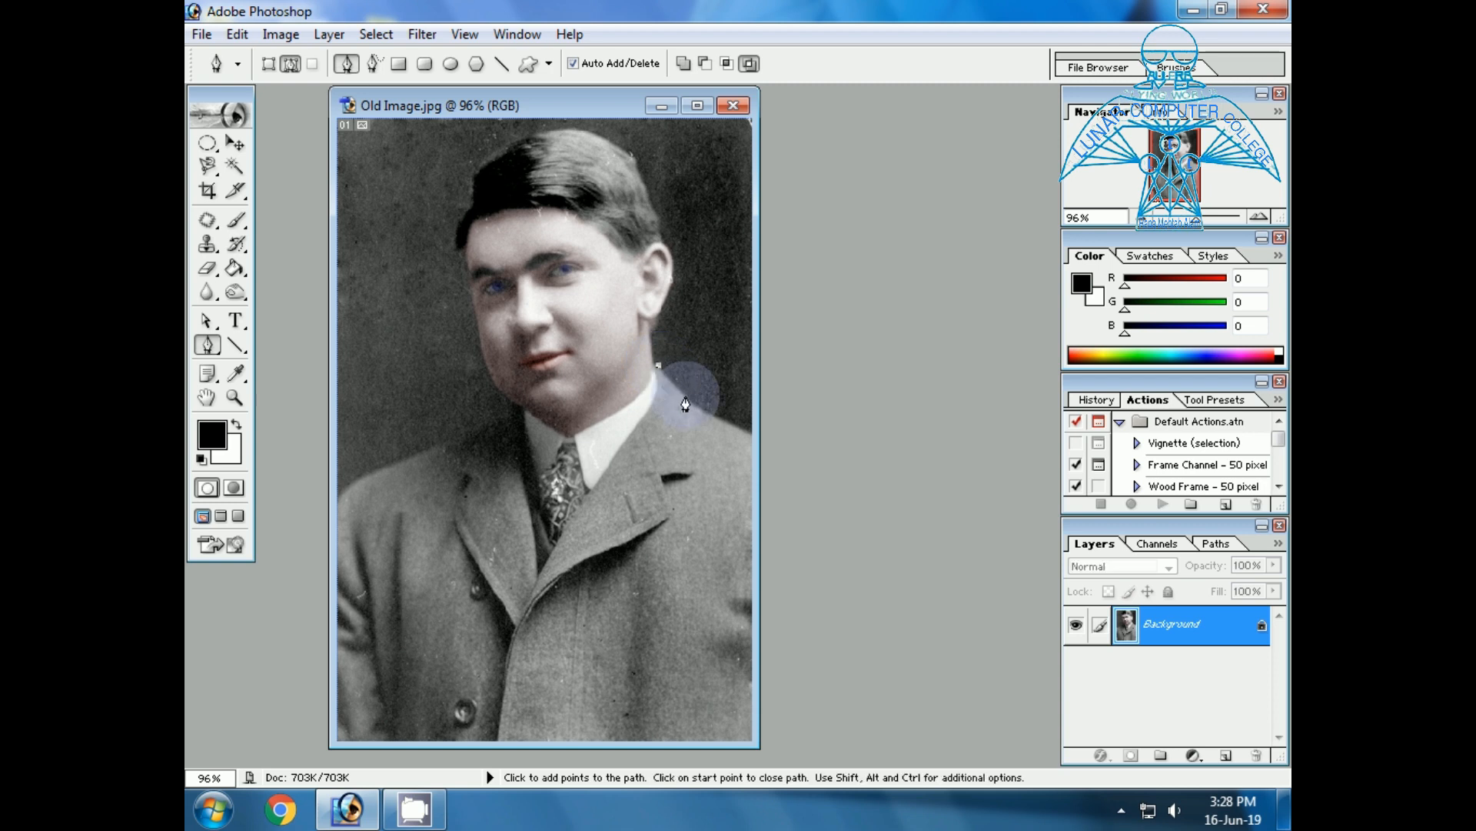
{"action": "left_click", "coordinate": [687, 396]}
{"action": "left_click", "coordinate": [708, 409]}
{"action": "left_click", "coordinate": [726, 421]}
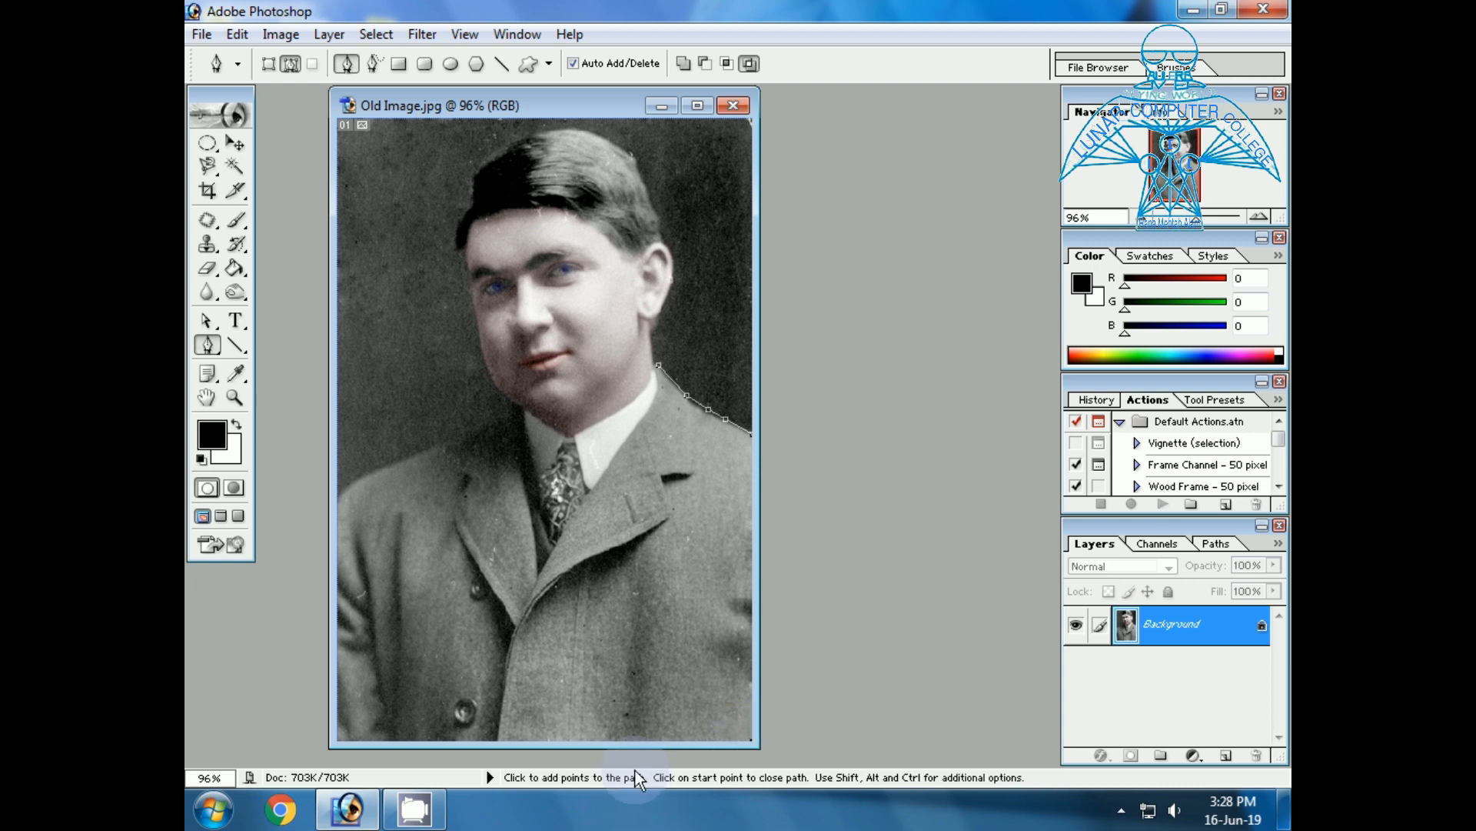
{"action": "left_click", "coordinate": [339, 505]}
{"action": "left_click", "coordinate": [360, 478]}
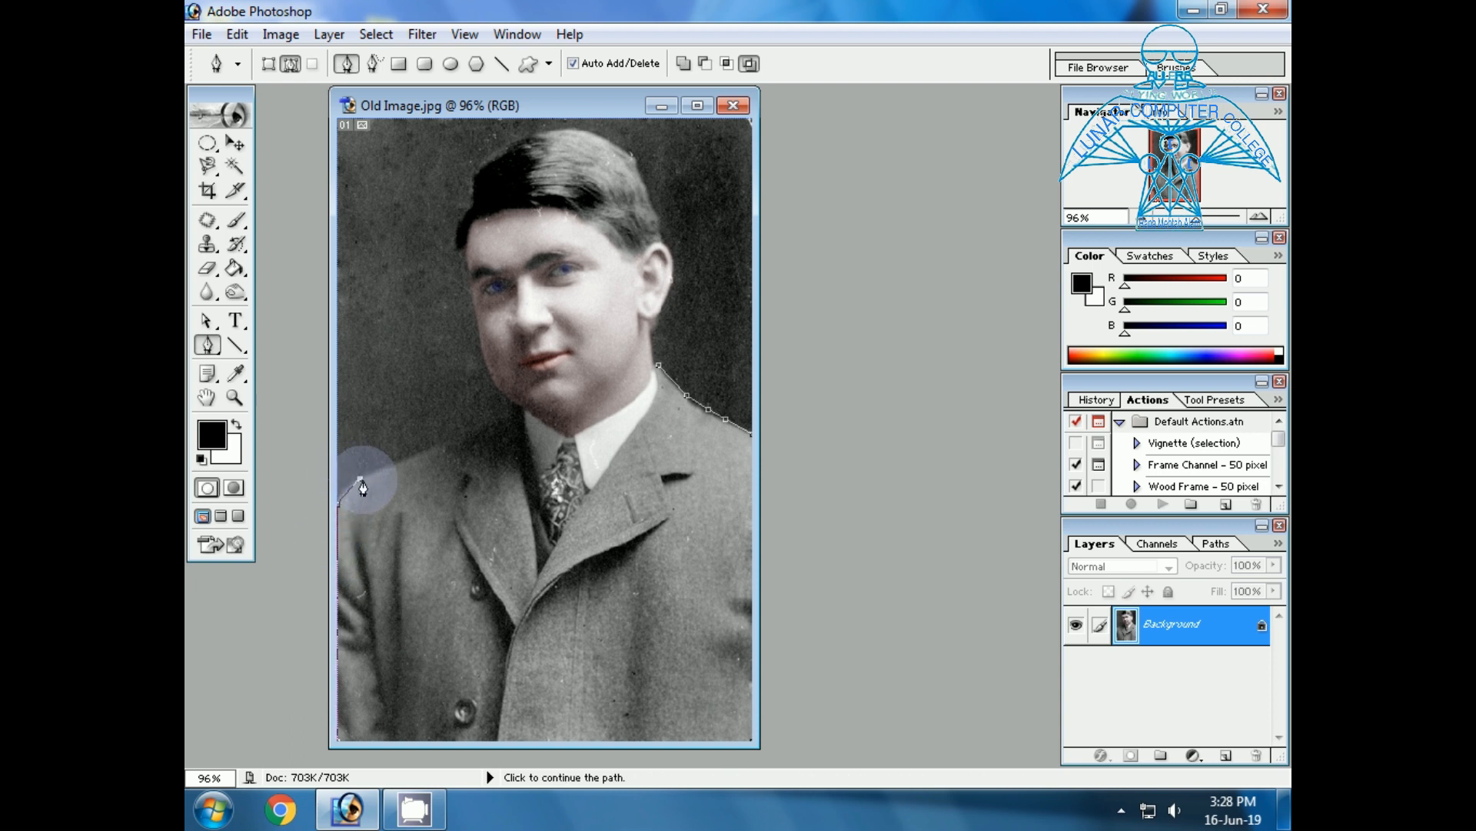
{"action": "left_click", "coordinate": [380, 475]}
{"action": "left_click", "coordinate": [407, 465]}
{"action": "left_click", "coordinate": [432, 453]}
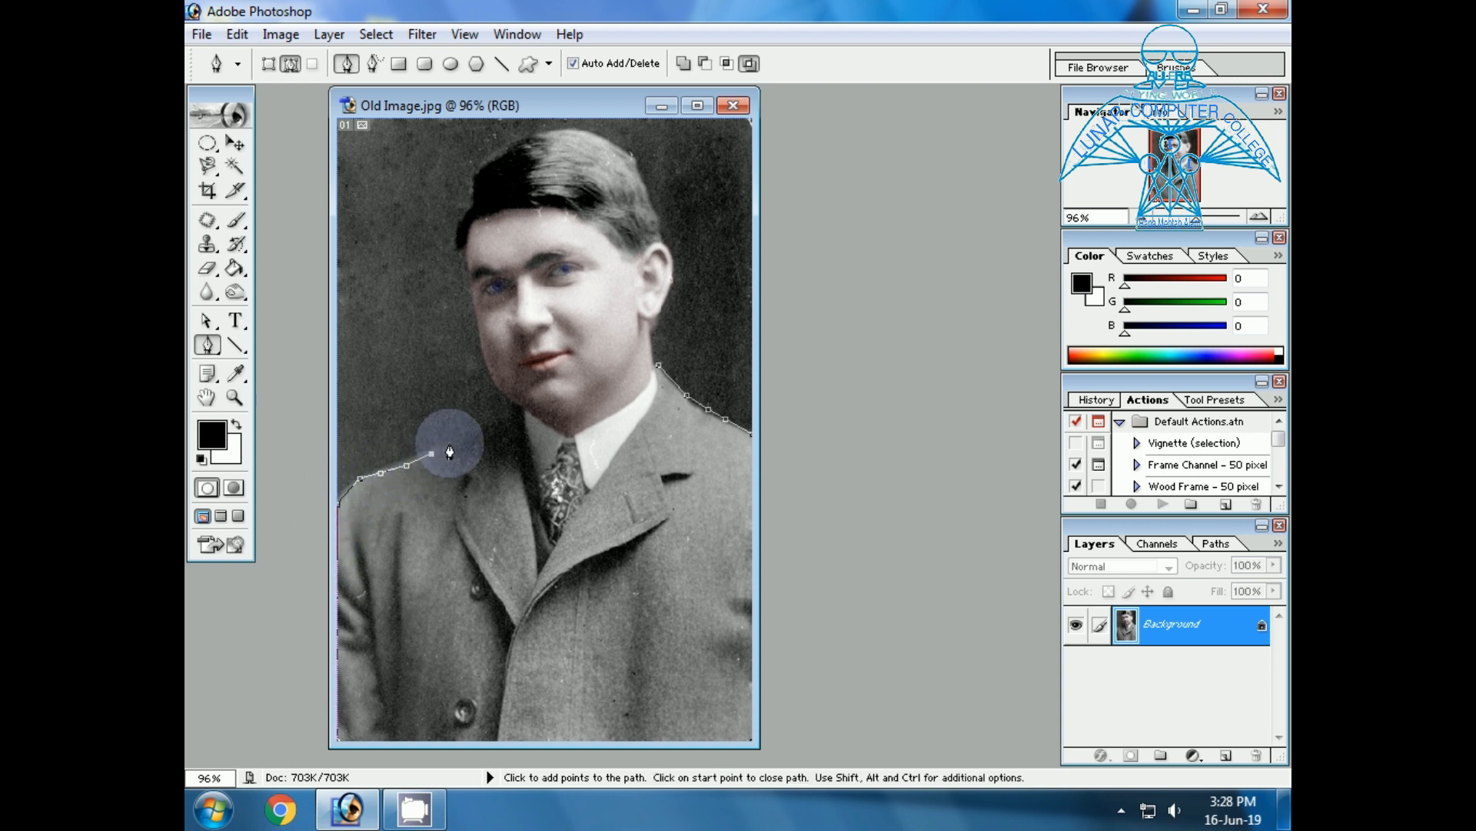
{"action": "left_click", "coordinate": [483, 433]}
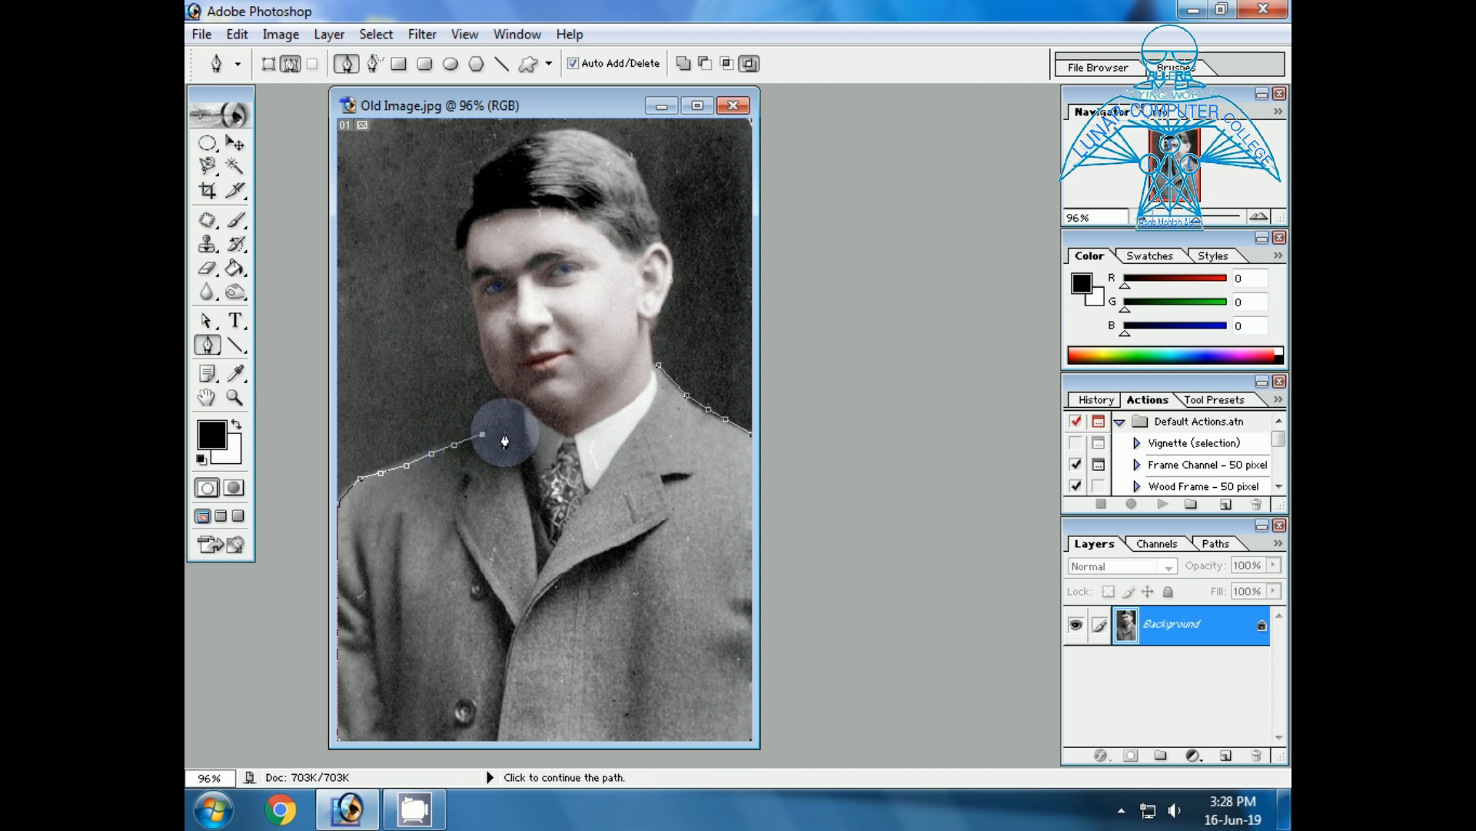
{"action": "left_click", "coordinate": [514, 421]}
Continue the coat path down the lapel opening to its V point and up the opposite lapel, closing it at the starting anchor.
{"action": "left_click", "coordinate": [520, 462]}
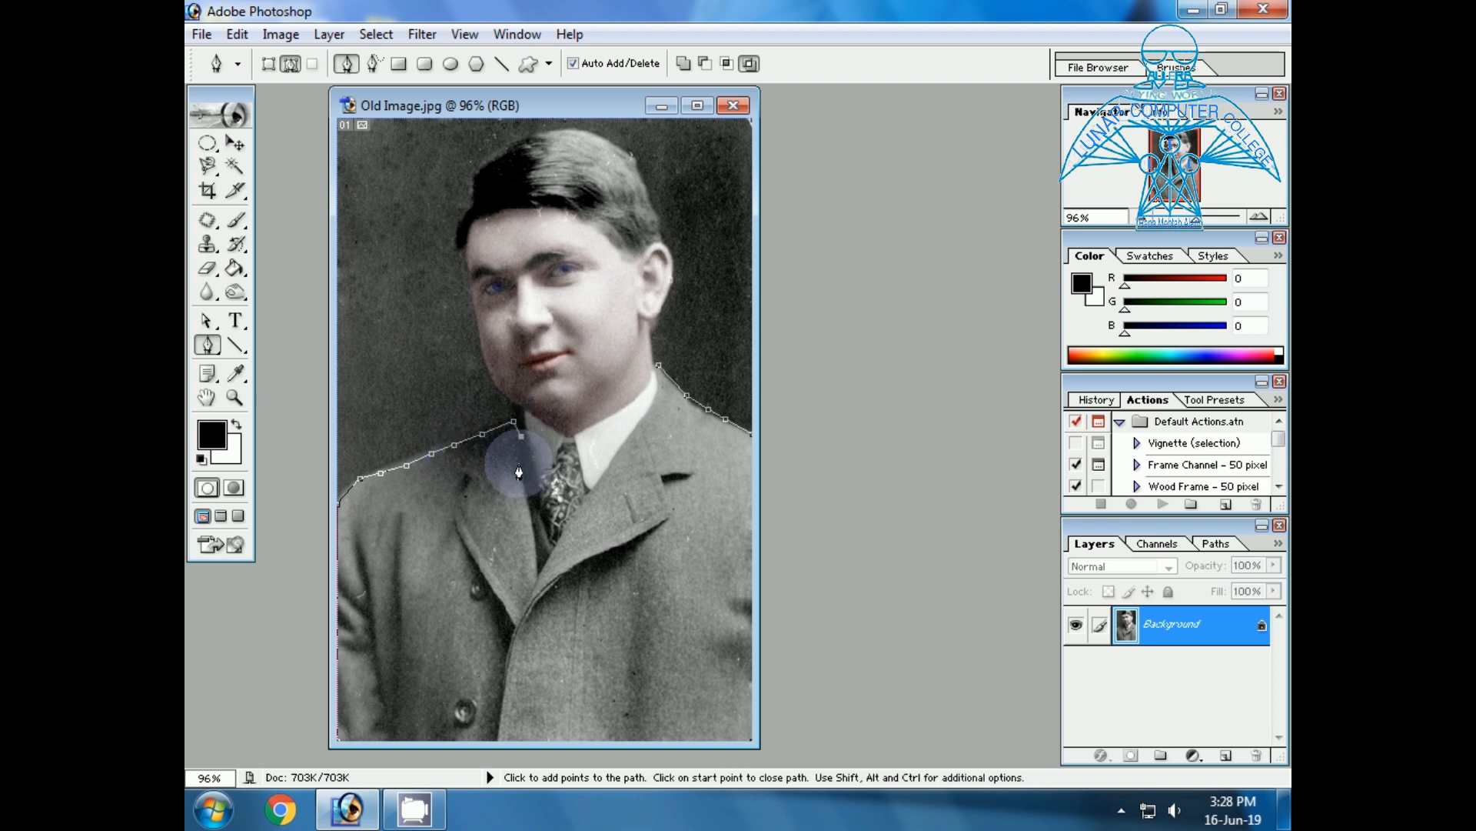
{"action": "left_click", "coordinate": [525, 486]}
{"action": "left_click", "coordinate": [529, 512]}
{"action": "left_click", "coordinate": [534, 545]}
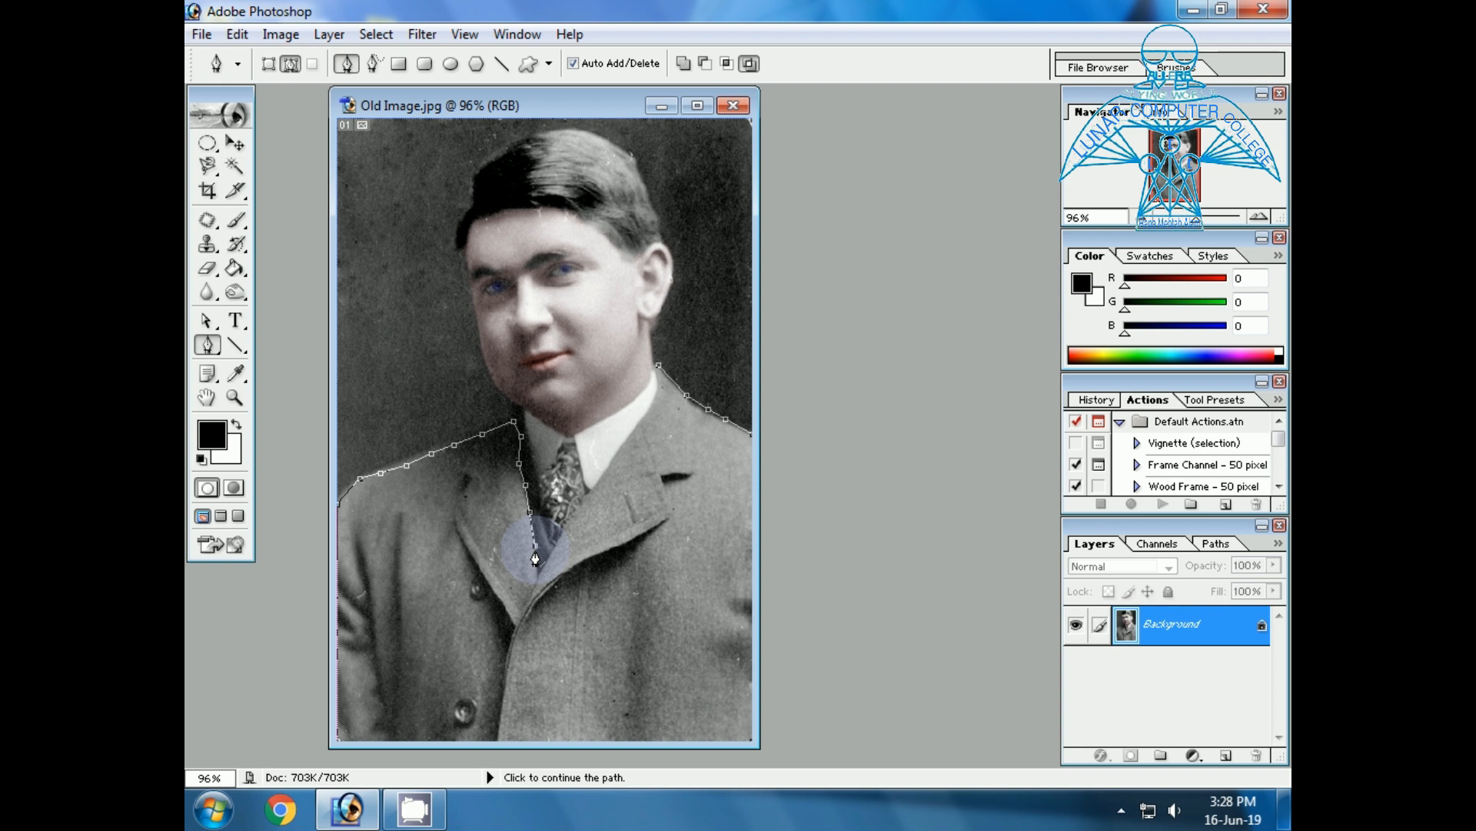
{"action": "left_click", "coordinate": [537, 574]}
{"action": "left_click", "coordinate": [551, 552]}
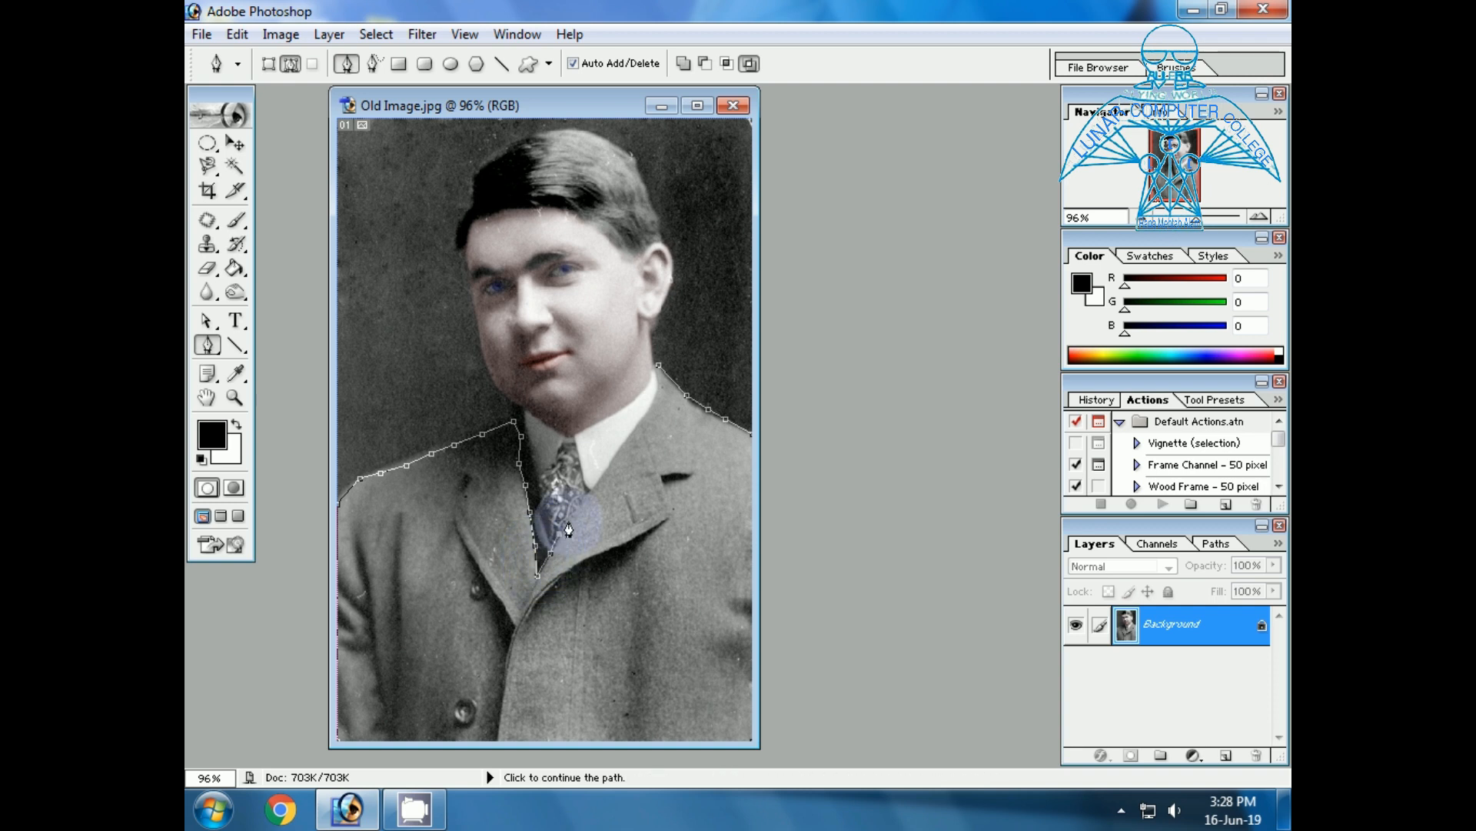
{"action": "left_click", "coordinate": [558, 534]}
{"action": "left_click", "coordinate": [575, 508]}
{"action": "left_click", "coordinate": [592, 488]}
{"action": "left_click", "coordinate": [608, 474]}
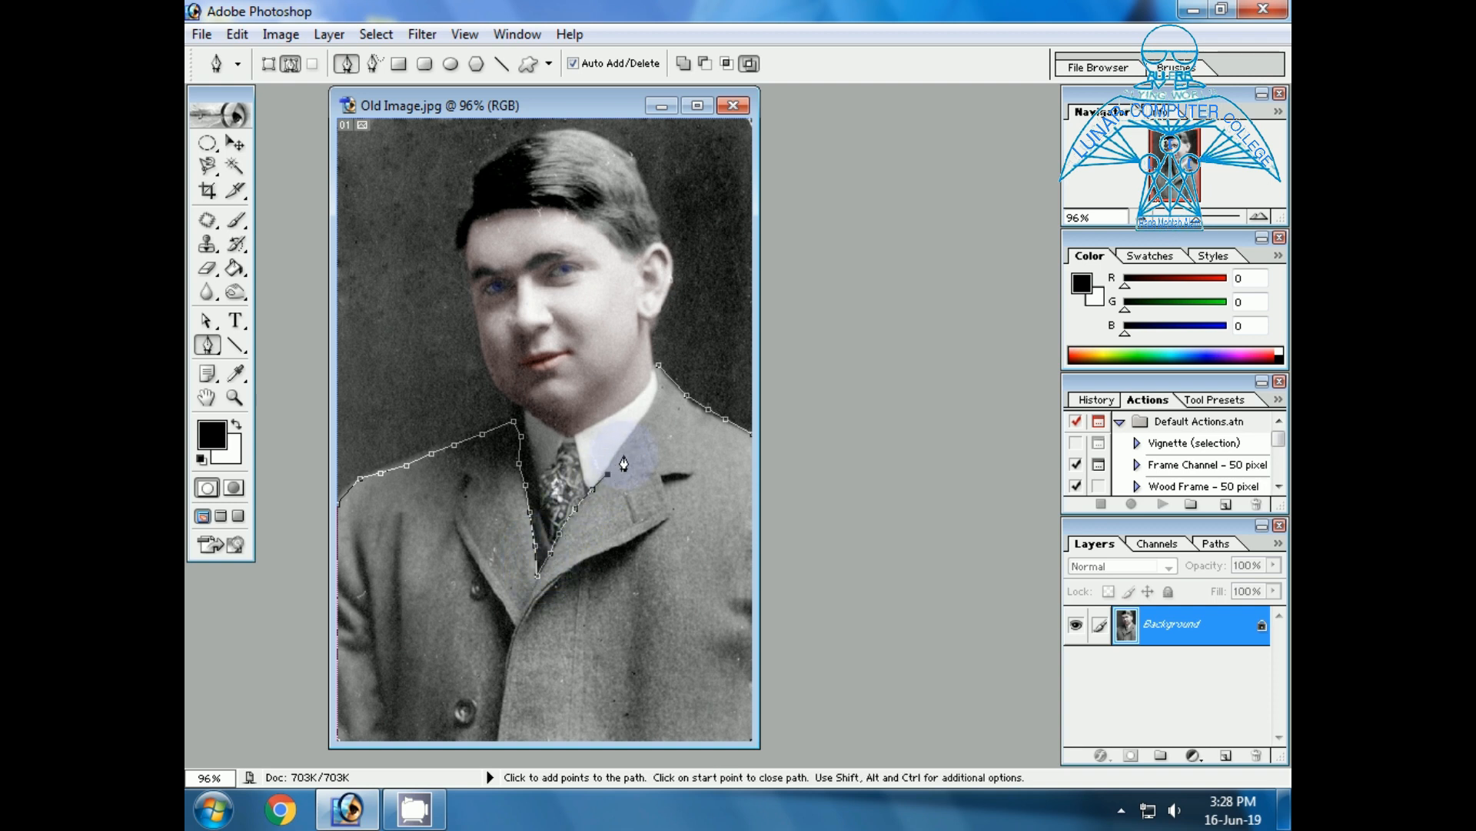
{"action": "left_click", "coordinate": [624, 441]}
{"action": "left_click", "coordinate": [638, 425]}
{"action": "left_click", "coordinate": [652, 406]}
{"action": "left_click", "coordinate": [658, 366]}
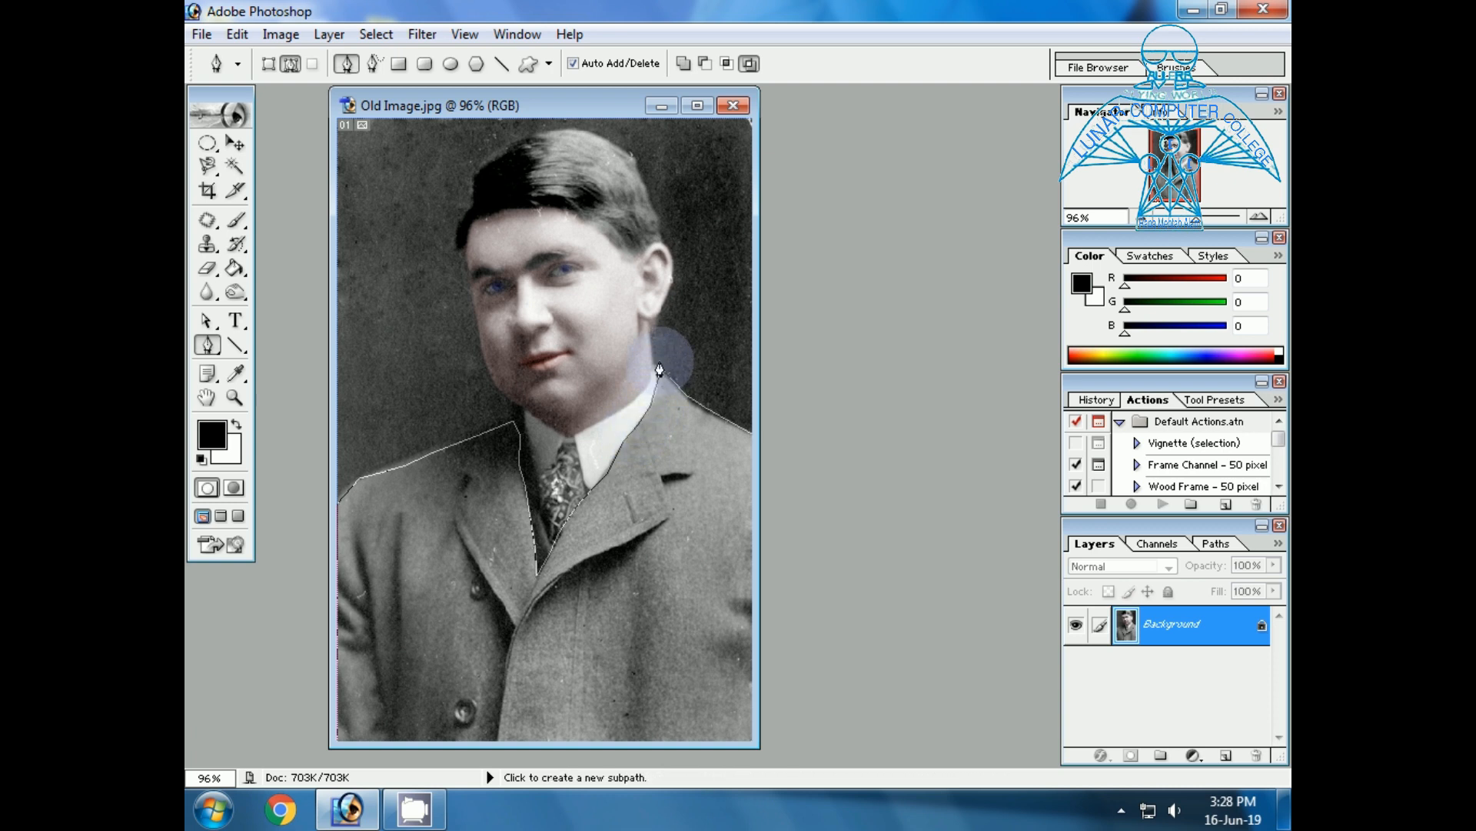
Convert the coat path into a new selection with a 2-pixel feather radius.
{"action": "right_click", "coordinate": [624, 567]}
{"action": "left_click", "coordinate": [705, 431]}
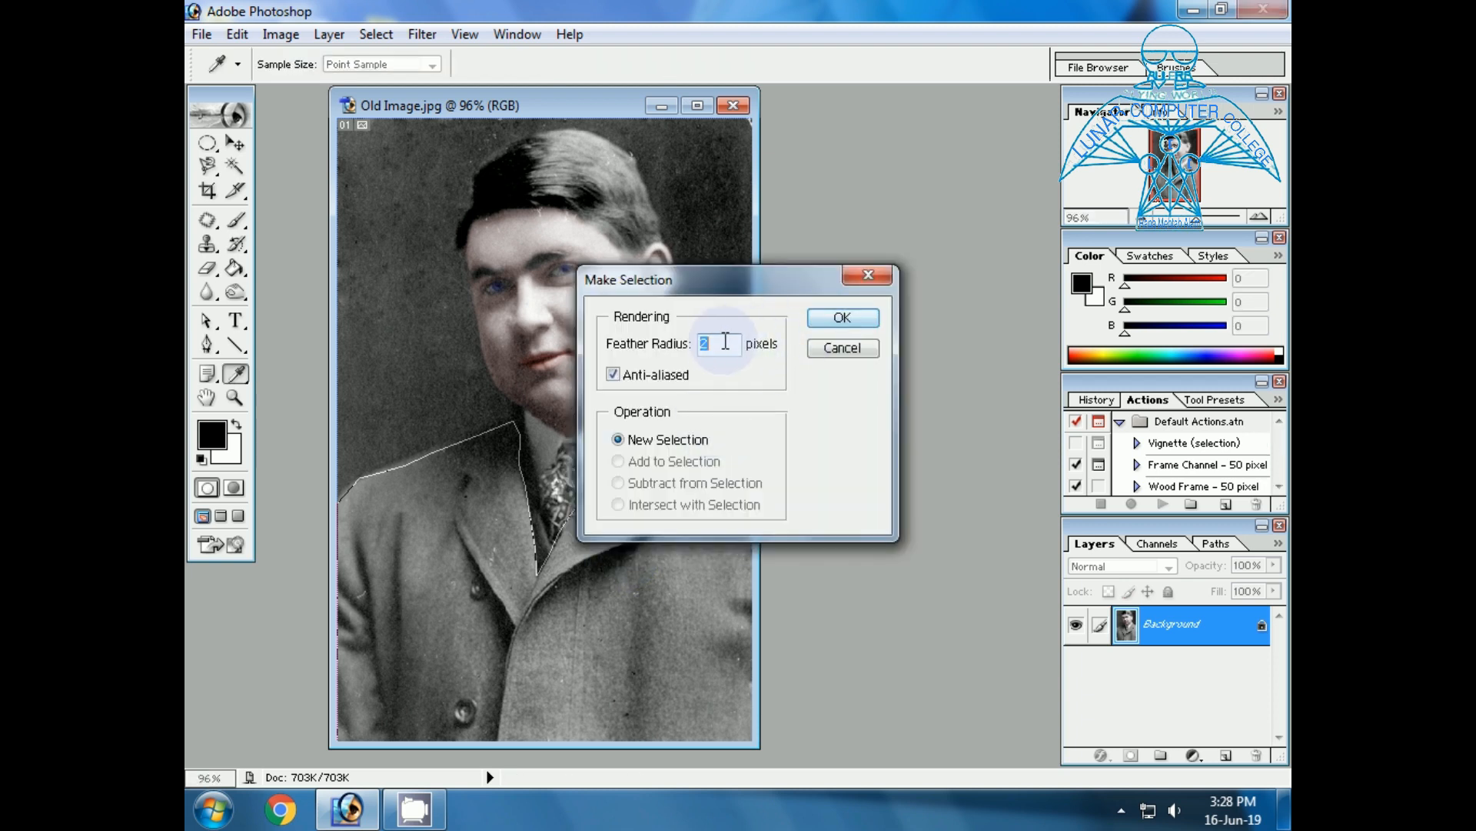
{"action": "left_click", "coordinate": [829, 324]}
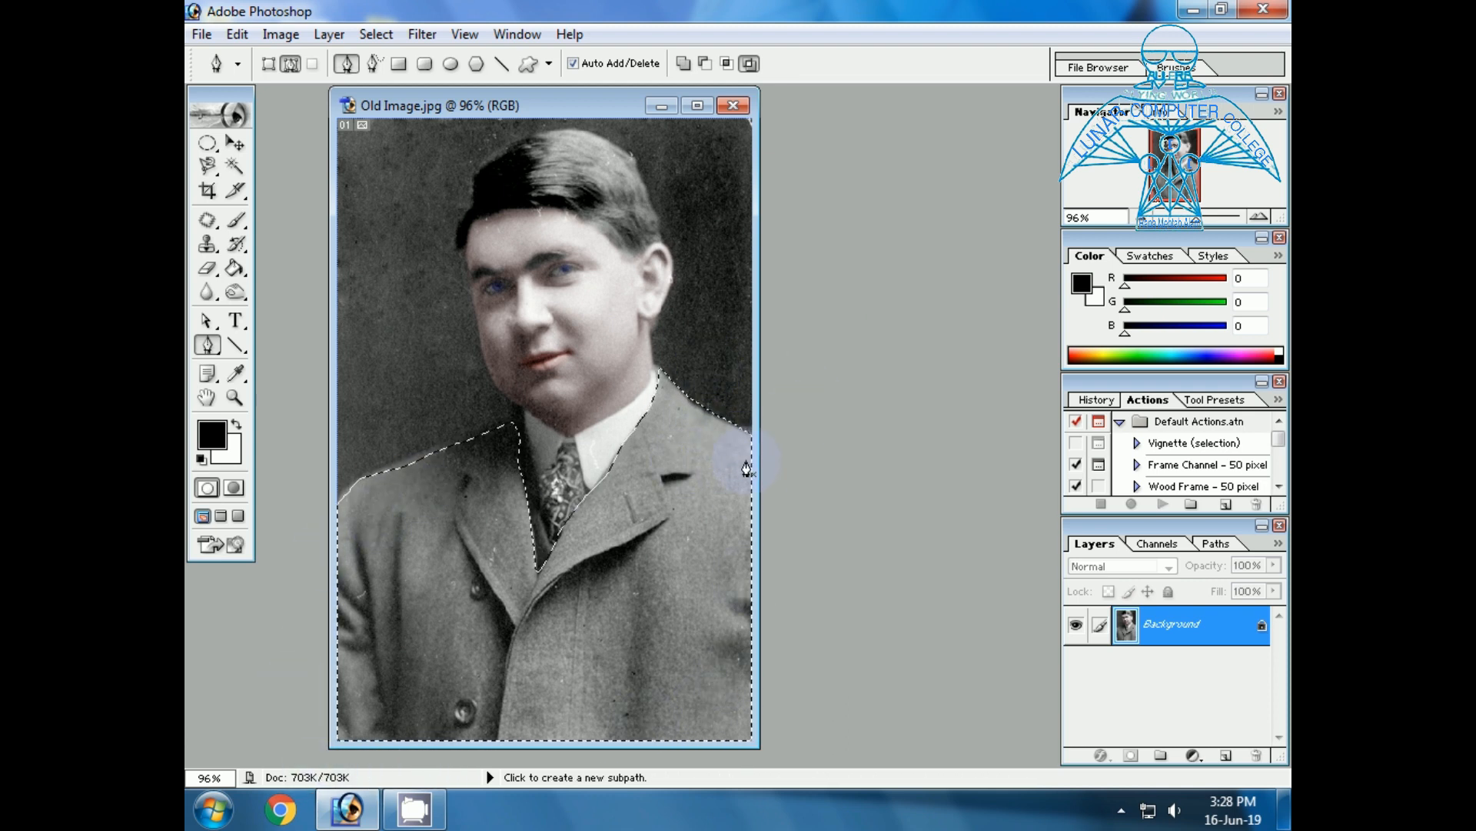
Tint the selected coat blue with Color Balance, setting the midtones' Yellow-Blue level to +69, and clear the selection.
{"action": "key", "text": "i"}
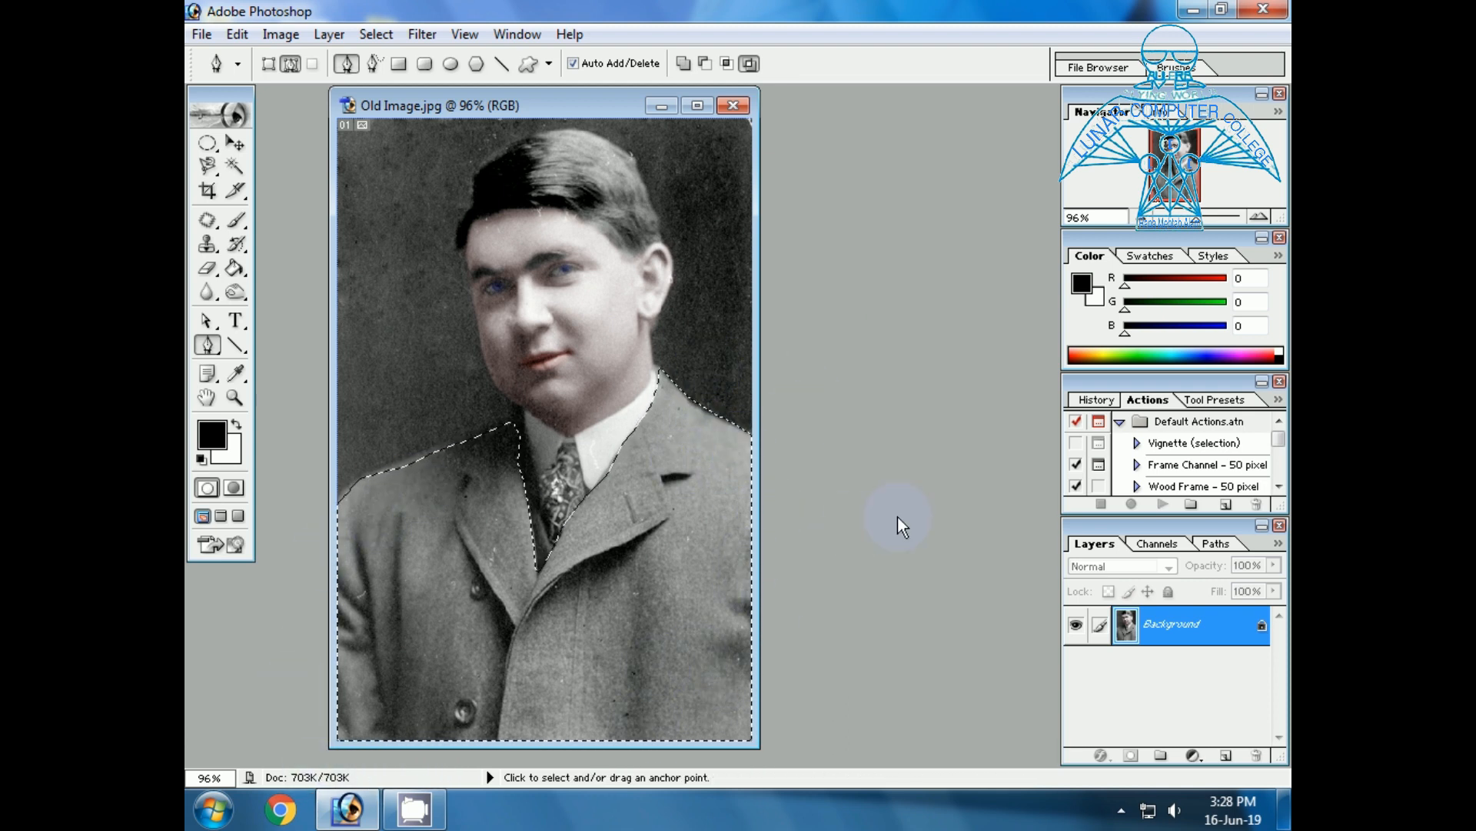
{"action": "key", "text": "ctrl+b"}
{"action": "left_click_drag", "start_coordinate": [912, 333], "coordinate": [985, 340]}
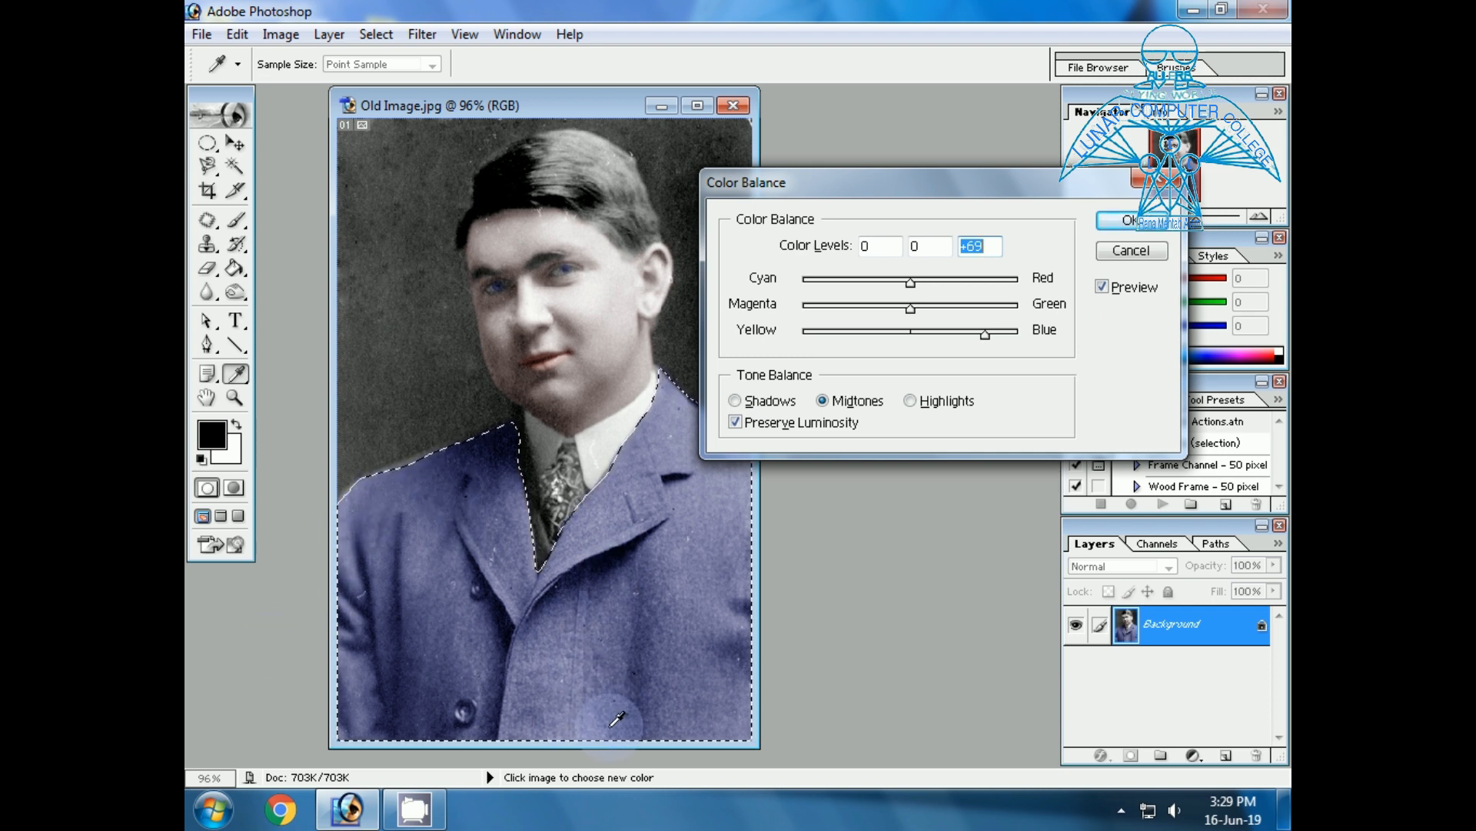
{"action": "left_click", "coordinate": [1139, 226]}
{"action": "key", "text": "p"}
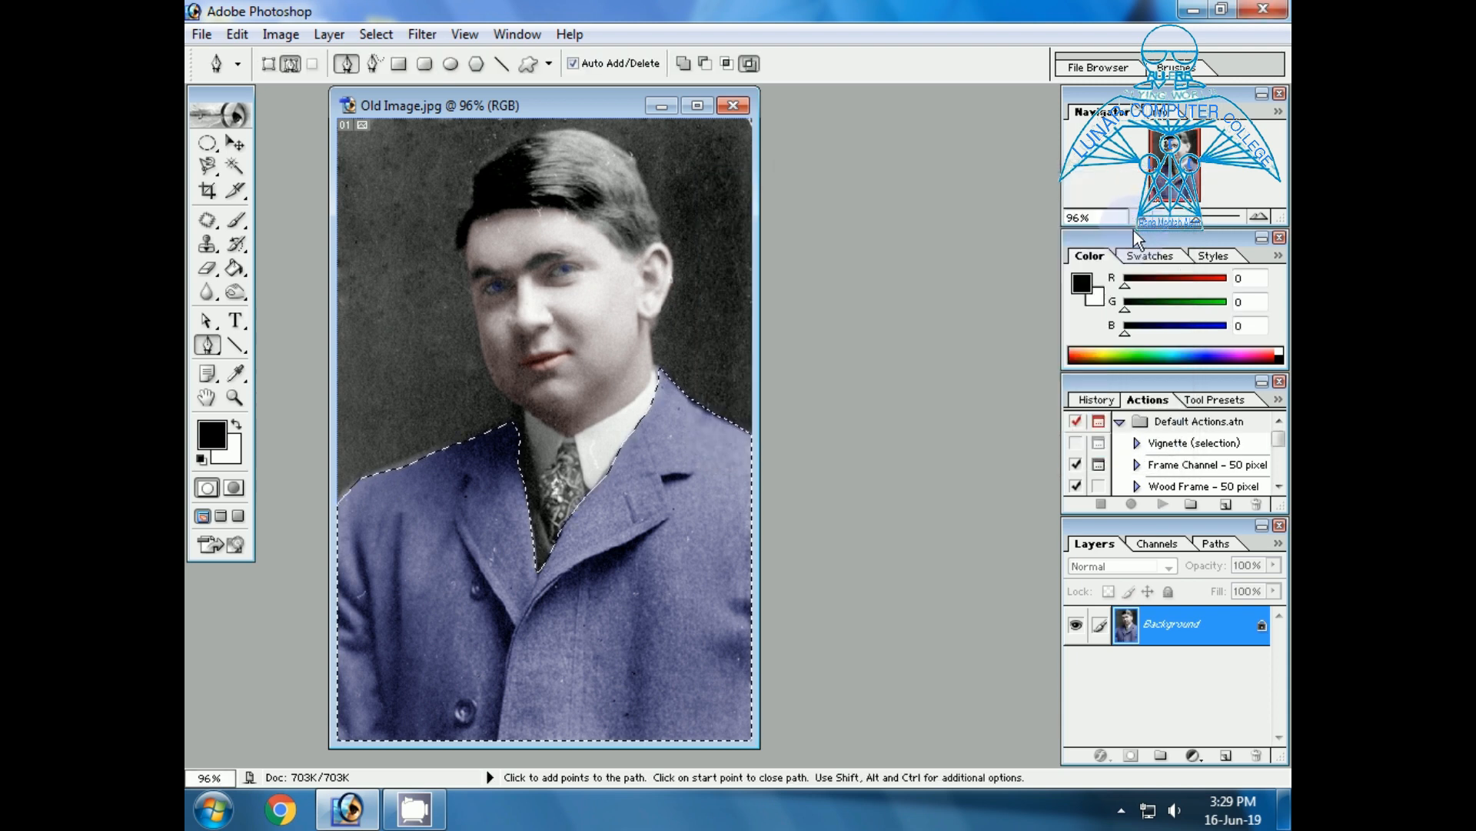
{"action": "key", "text": "ctrl+d"}
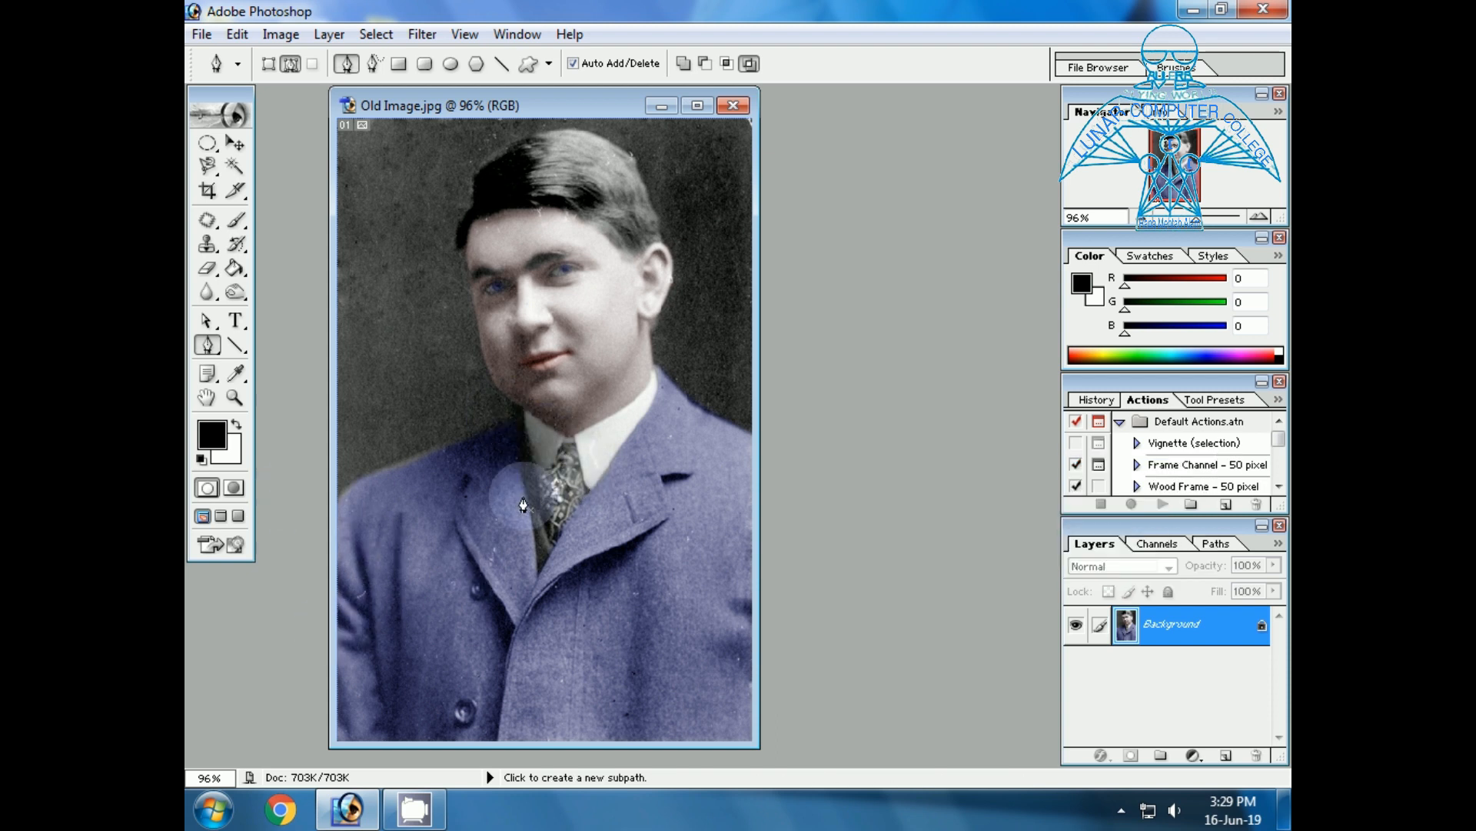
Start a Pen tool path at the necktie knot, following the bright collar wing and the lapel edge down to the tie's lower tip.
{"action": "left_click", "coordinate": [234, 397]}
{"action": "left_click_drag", "start_coordinate": [495, 422], "coordinate": [649, 602]}
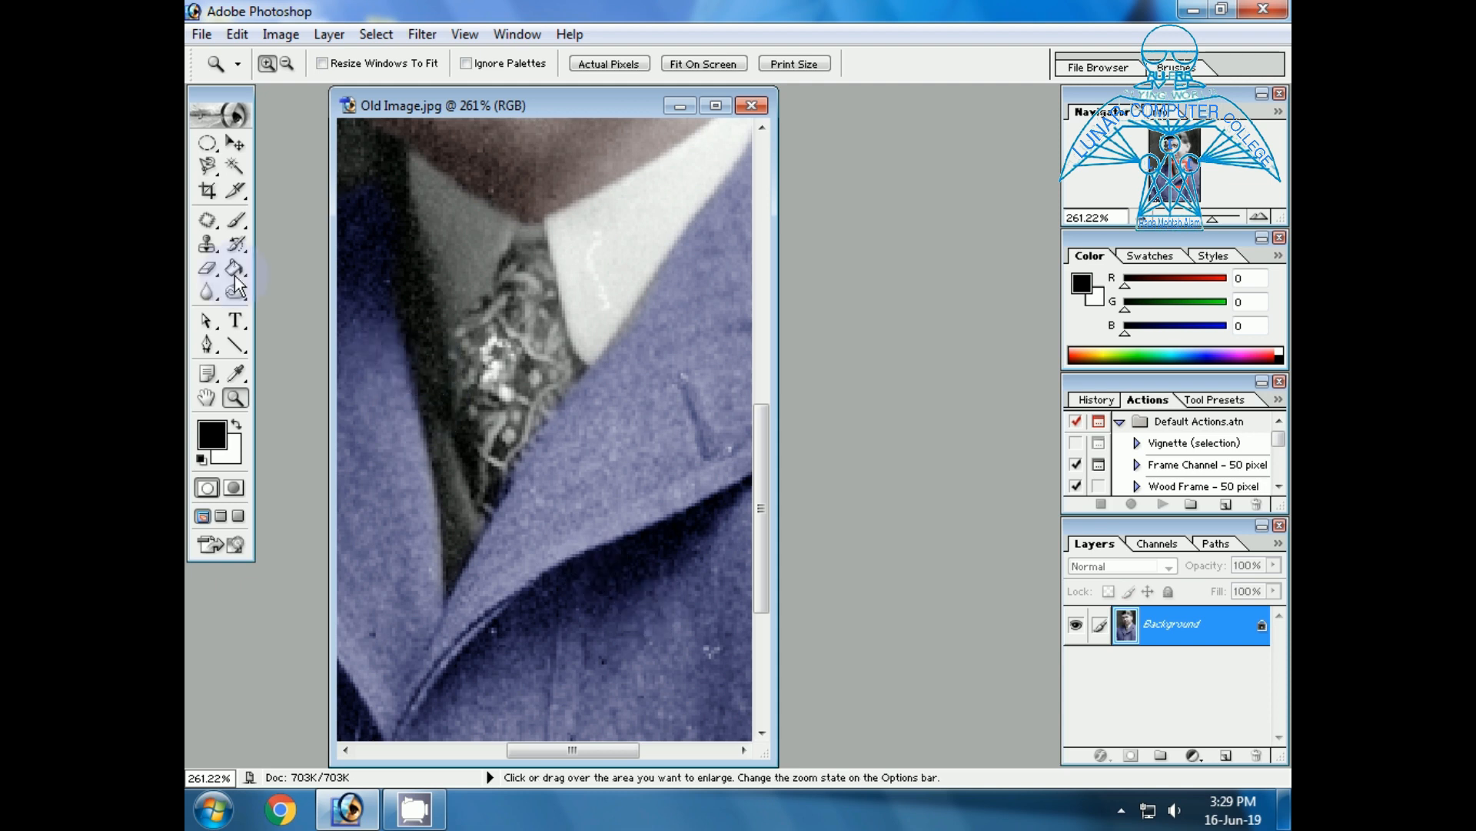
{"action": "left_click", "coordinate": [207, 345]}
{"action": "left_click", "coordinate": [550, 242]}
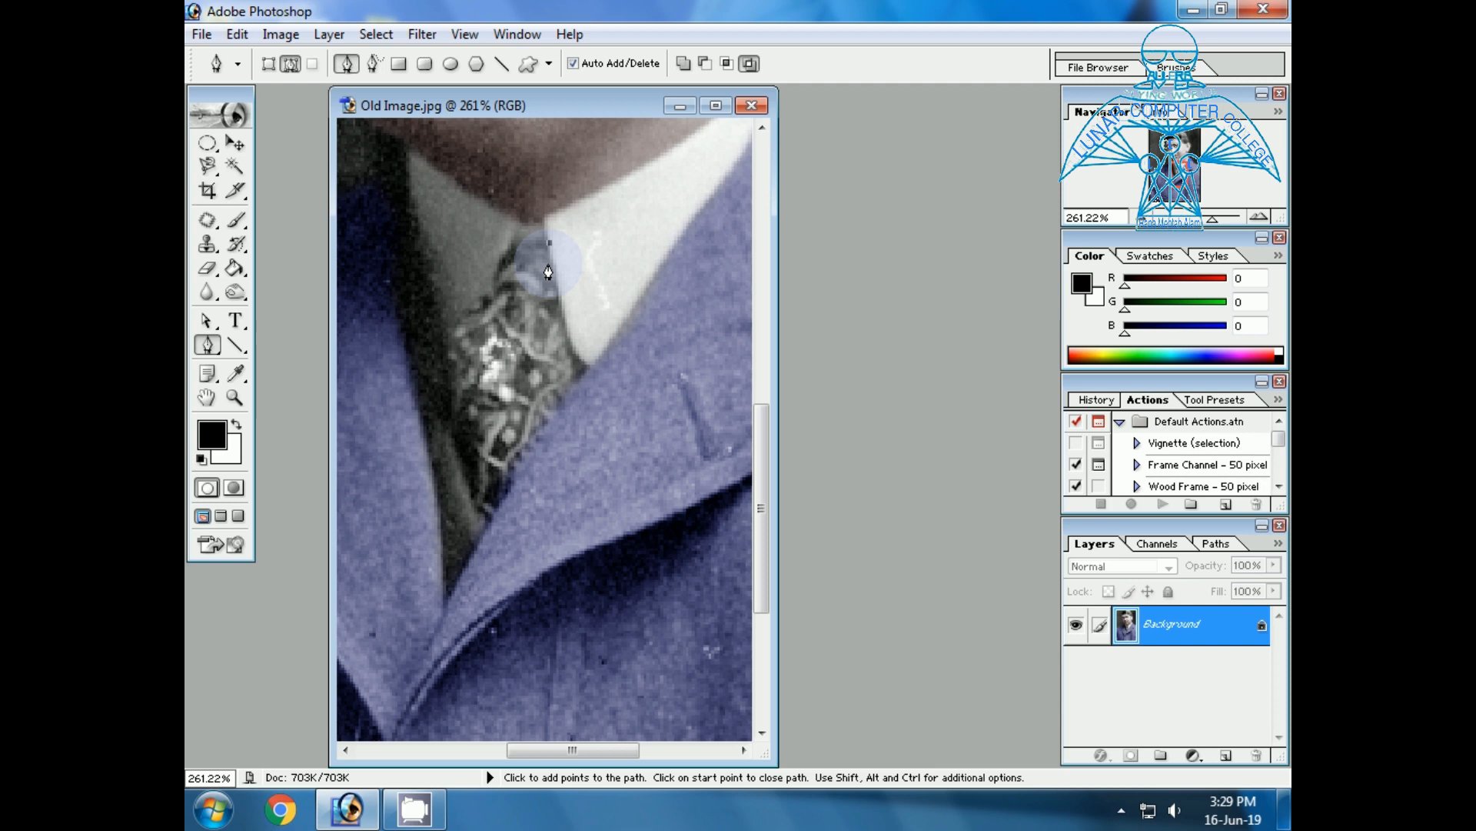
{"action": "left_click", "coordinate": [559, 275]}
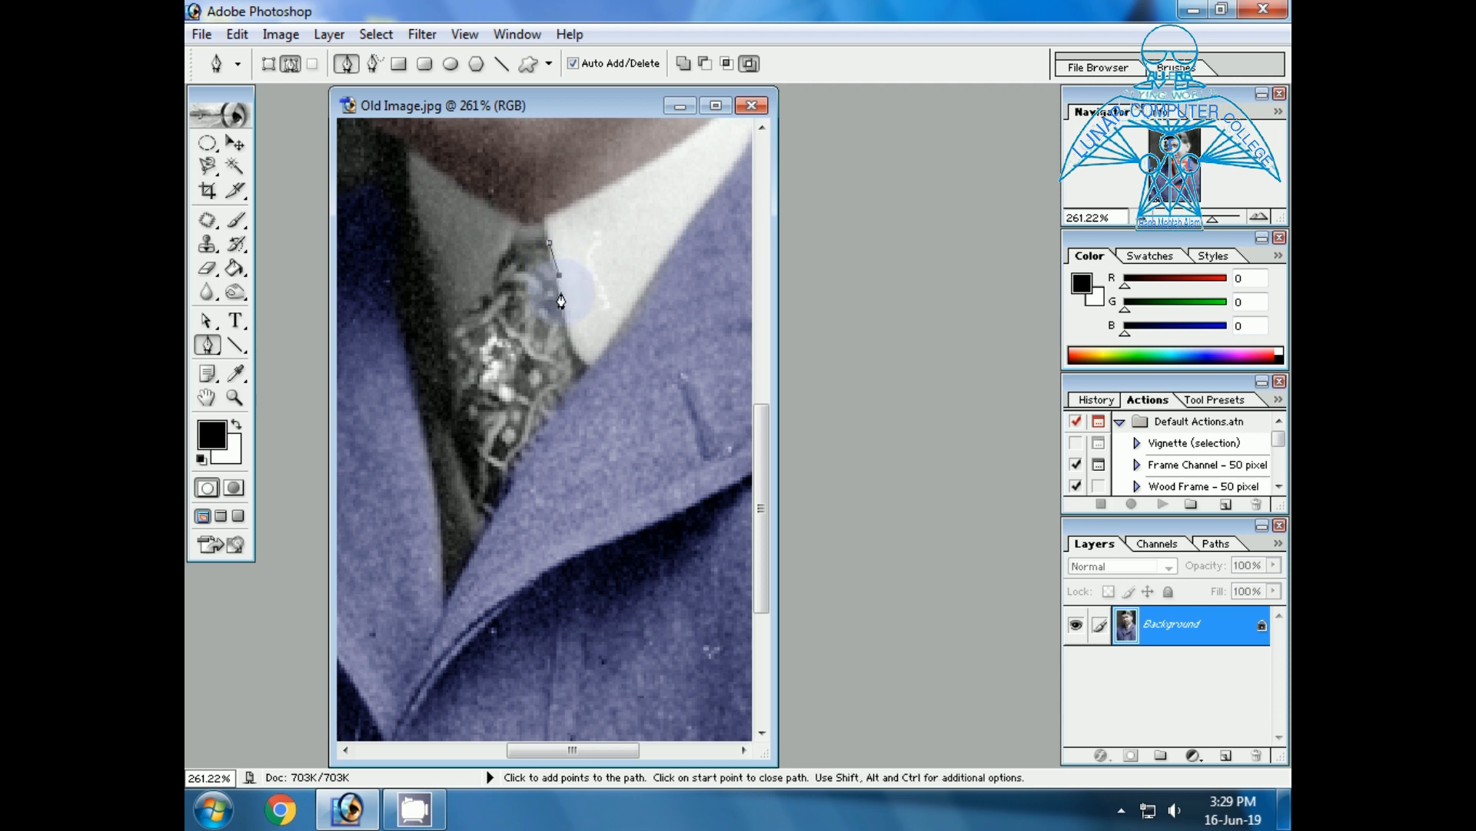
{"action": "left_click", "coordinate": [570, 339]}
{"action": "left_click", "coordinate": [583, 363]}
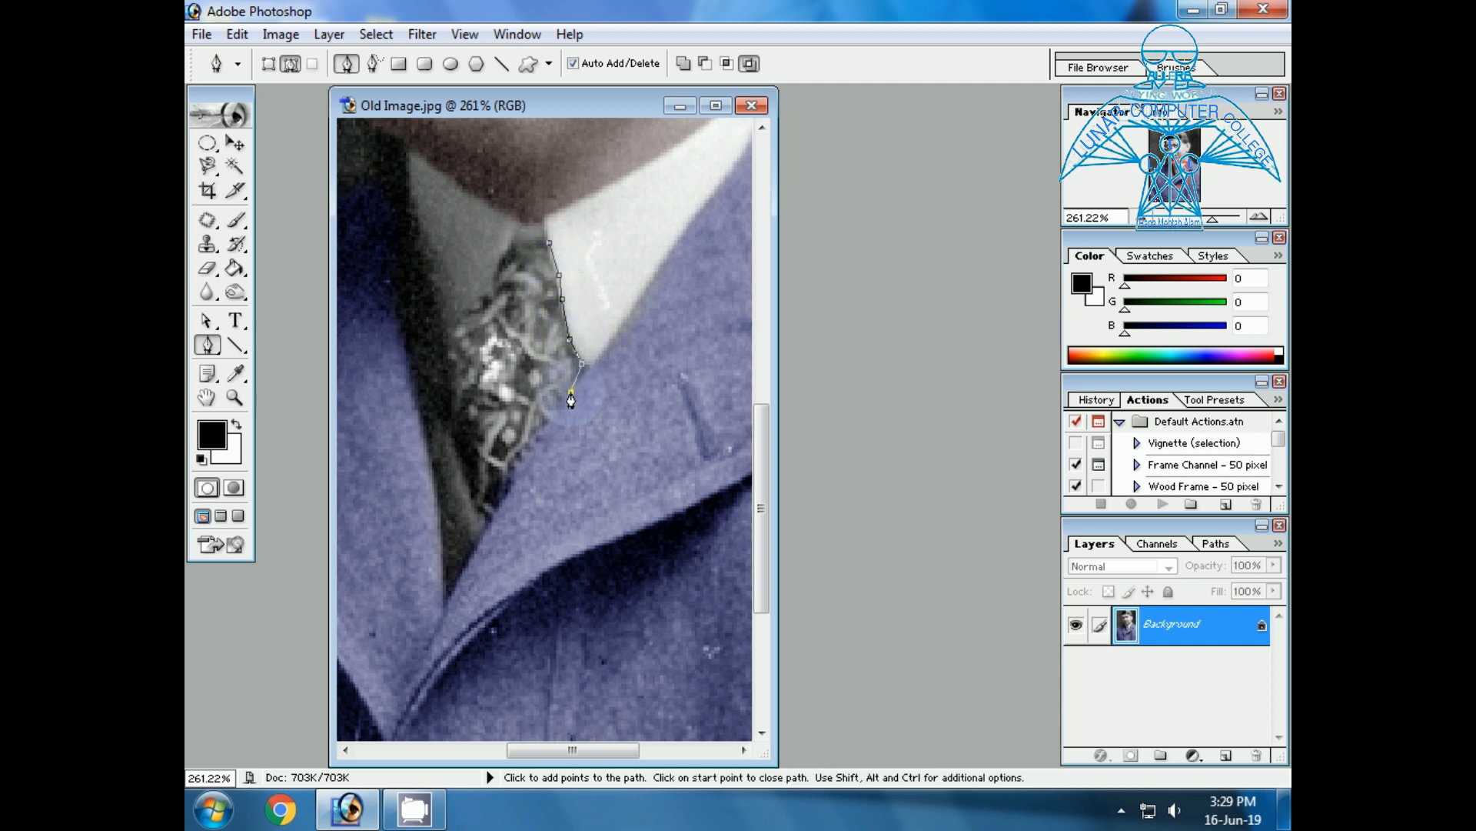
{"action": "left_click", "coordinate": [549, 415]}
{"action": "left_click", "coordinate": [529, 447]}
{"action": "left_click", "coordinate": [513, 480]}
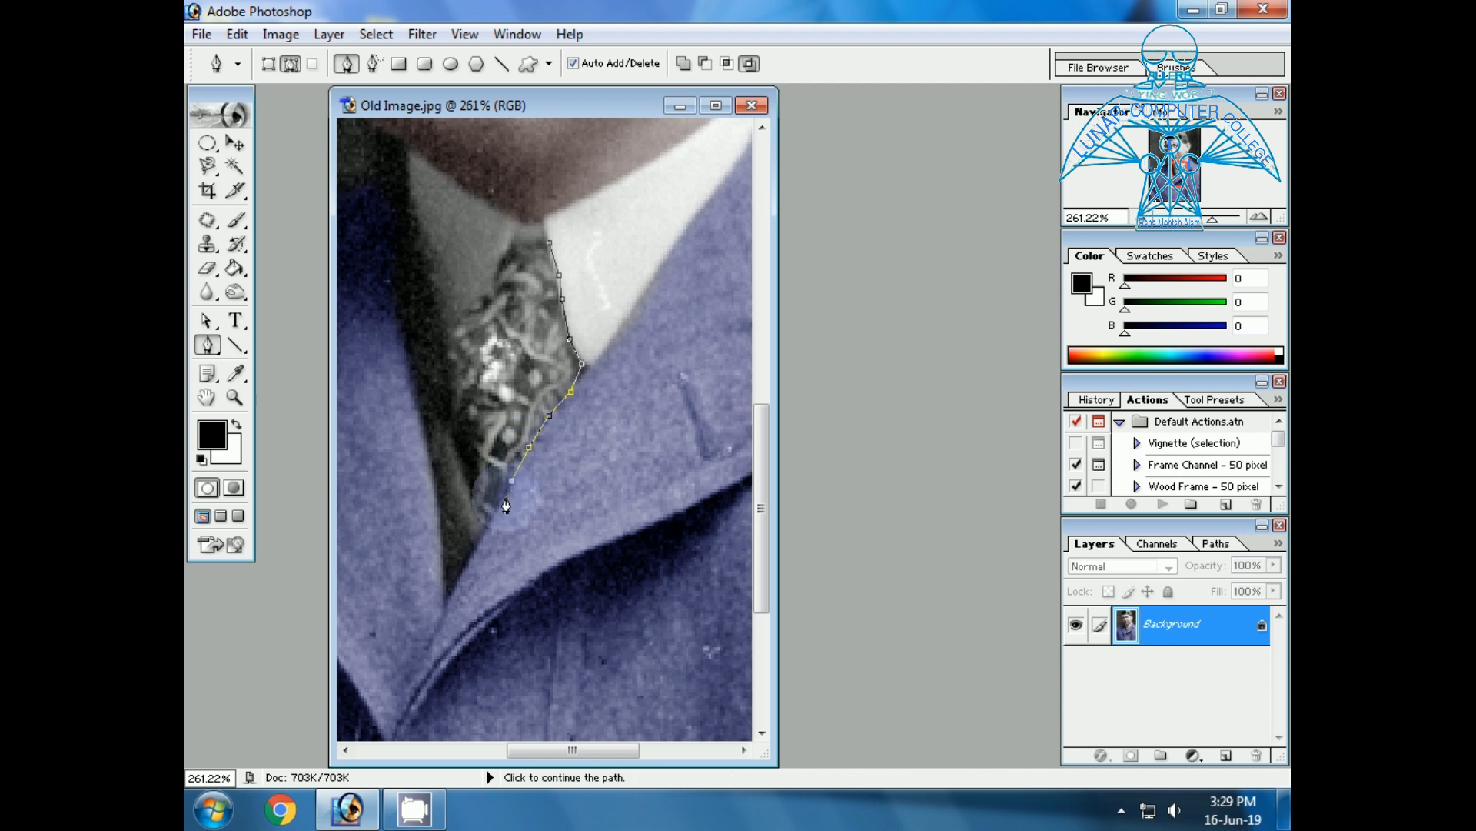
{"action": "left_click", "coordinate": [493, 516]}
{"action": "left_click", "coordinate": [483, 517]}
Continue the necktie path up the tie's shaded edge and across the top of the knot, back near the starting anchor.
{"action": "left_click", "coordinate": [472, 489]}
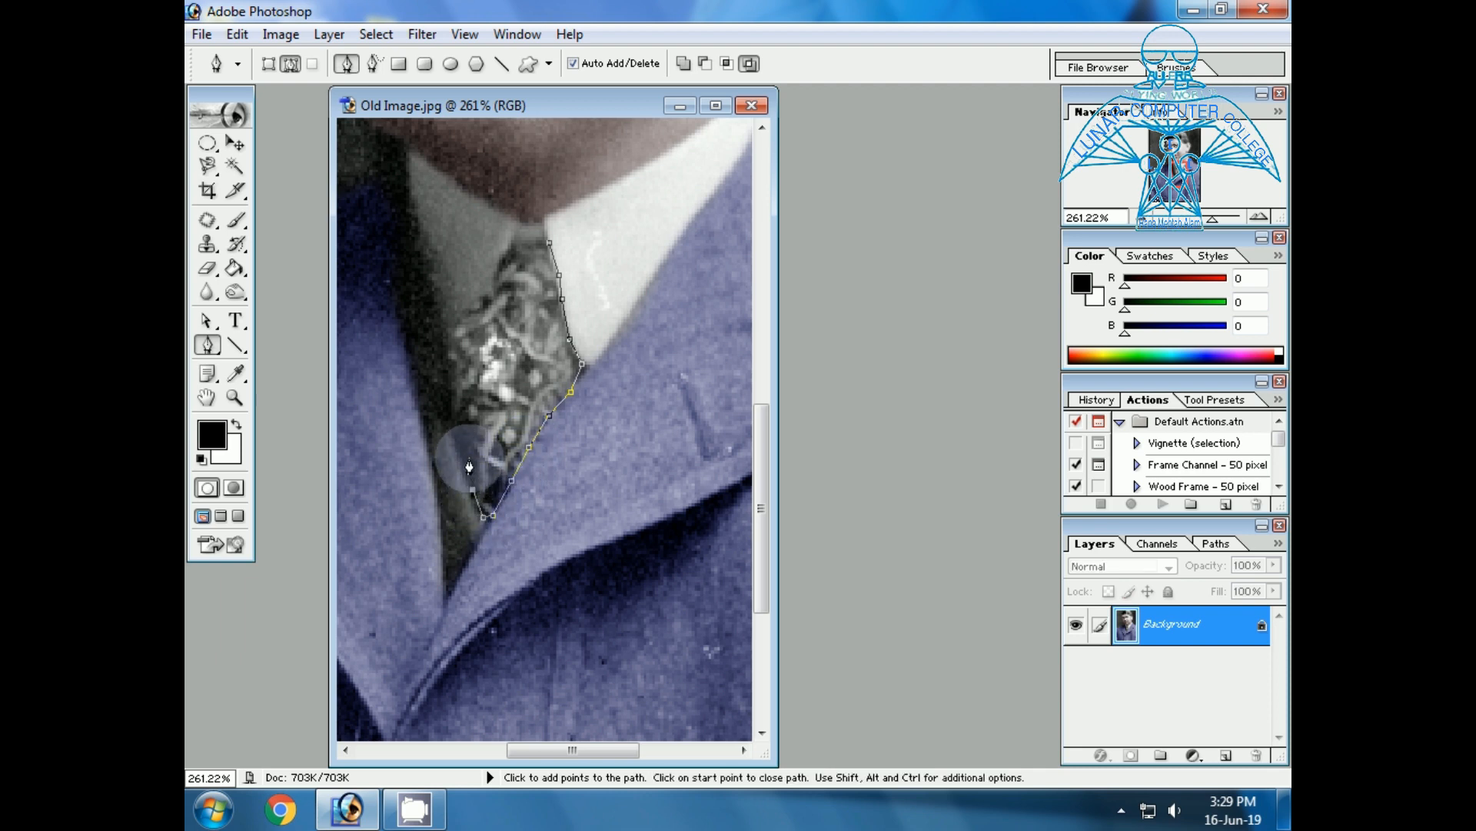
{"action": "left_click", "coordinate": [468, 458]}
{"action": "left_click", "coordinate": [459, 414]}
{"action": "left_click", "coordinate": [456, 372]}
{"action": "left_click", "coordinate": [449, 330]}
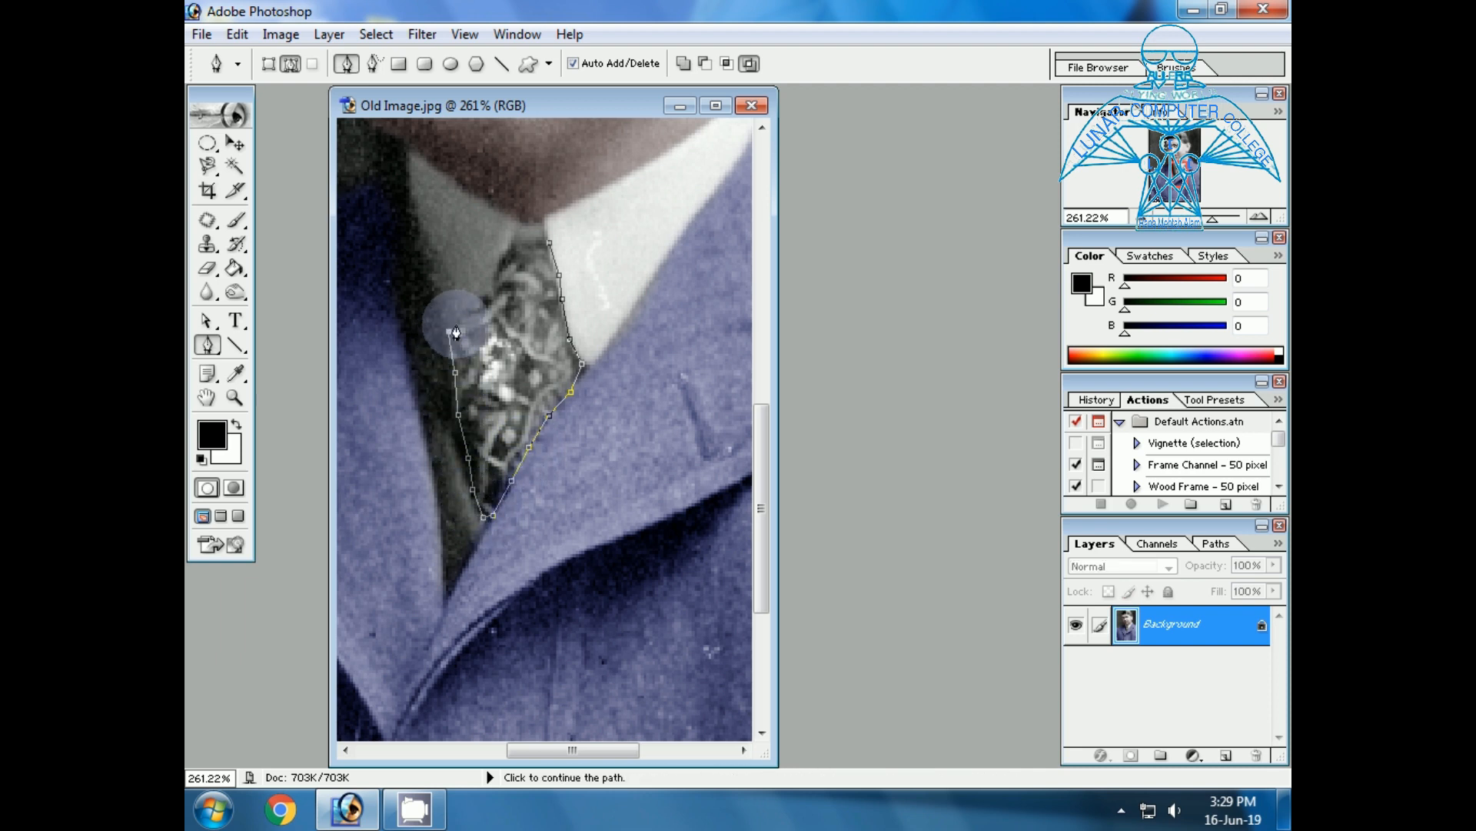
{"action": "left_click", "coordinate": [467, 309]}
{"action": "left_click", "coordinate": [489, 287]}
{"action": "left_click", "coordinate": [499, 266]}
{"action": "left_click", "coordinate": [519, 232]}
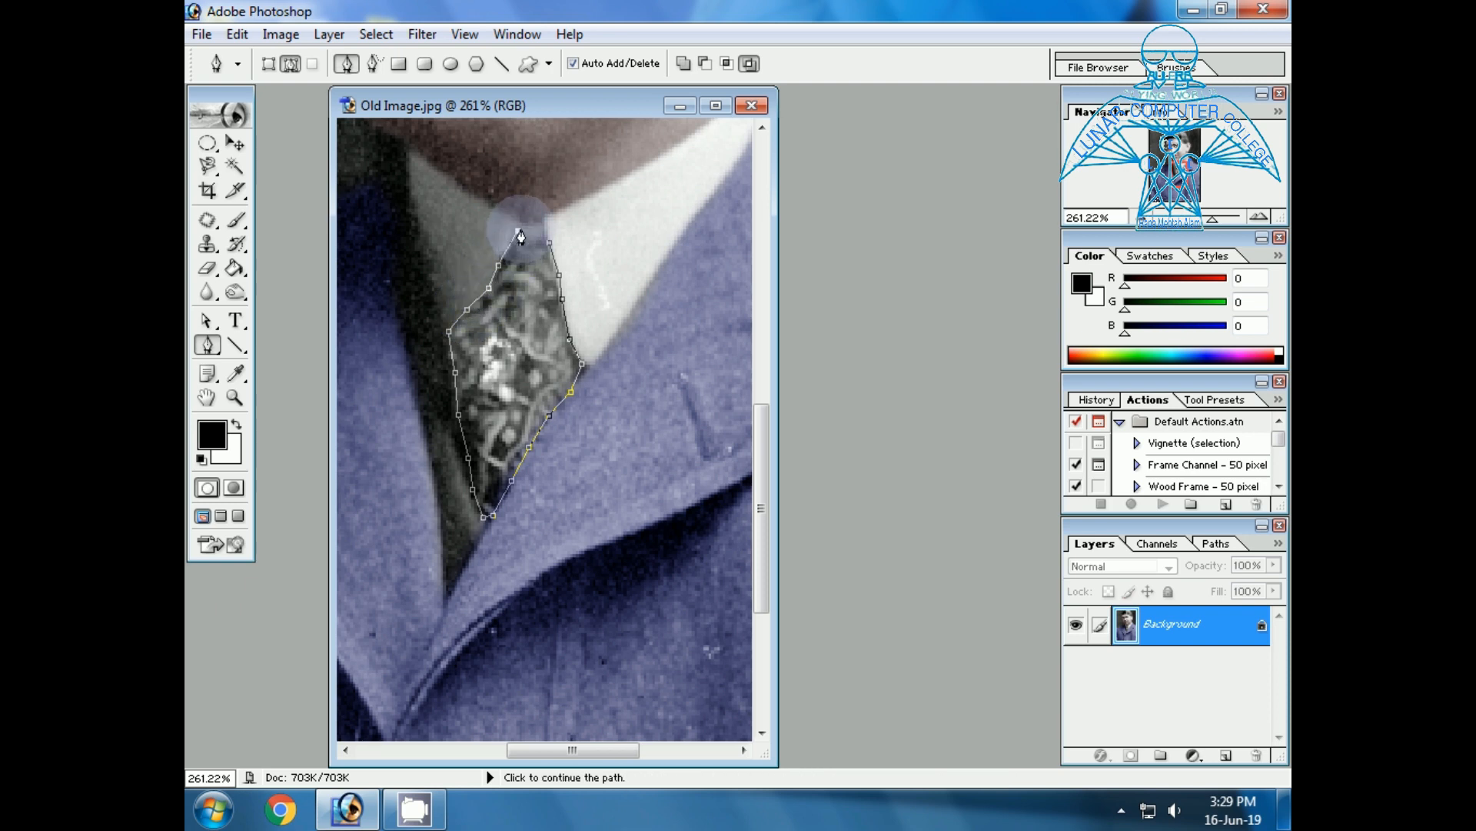
{"action": "left_click", "coordinate": [545, 221]}
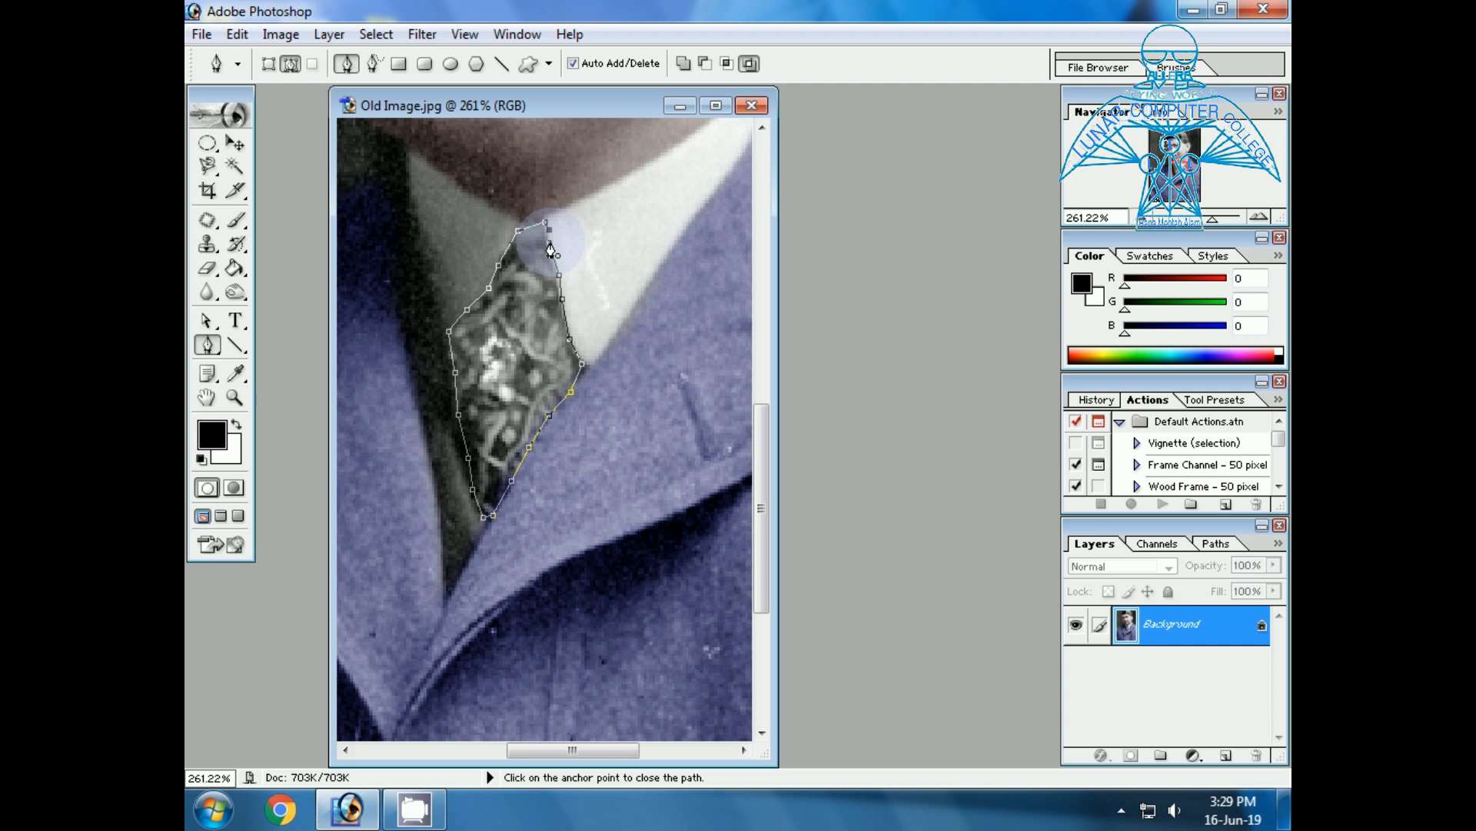
Convert the necktie path into a new anti-aliased selection with a 2-pixel feather radius.
{"action": "right_click", "coordinate": [550, 248]}
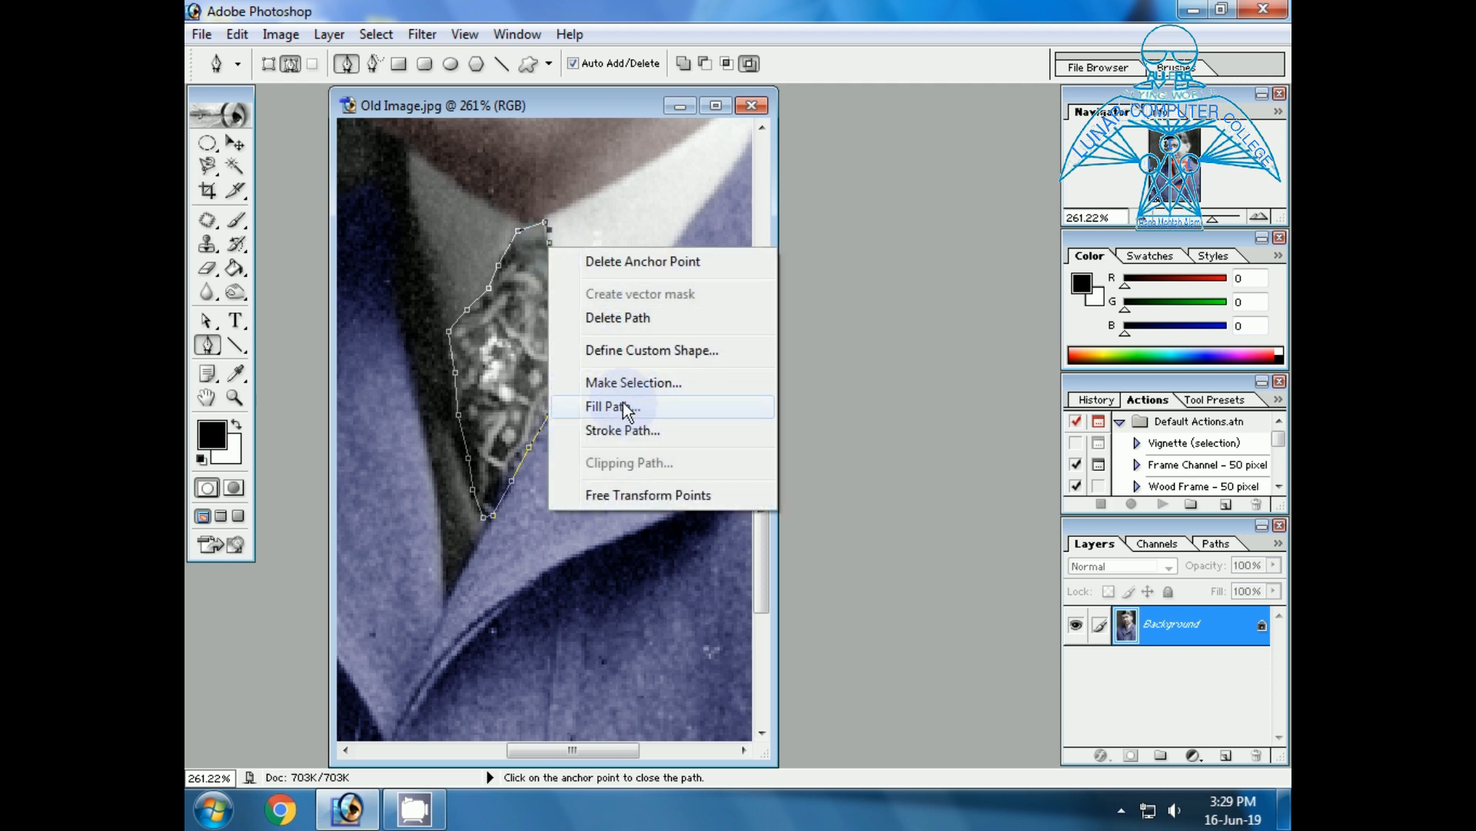
{"action": "left_click", "coordinate": [635, 383]}
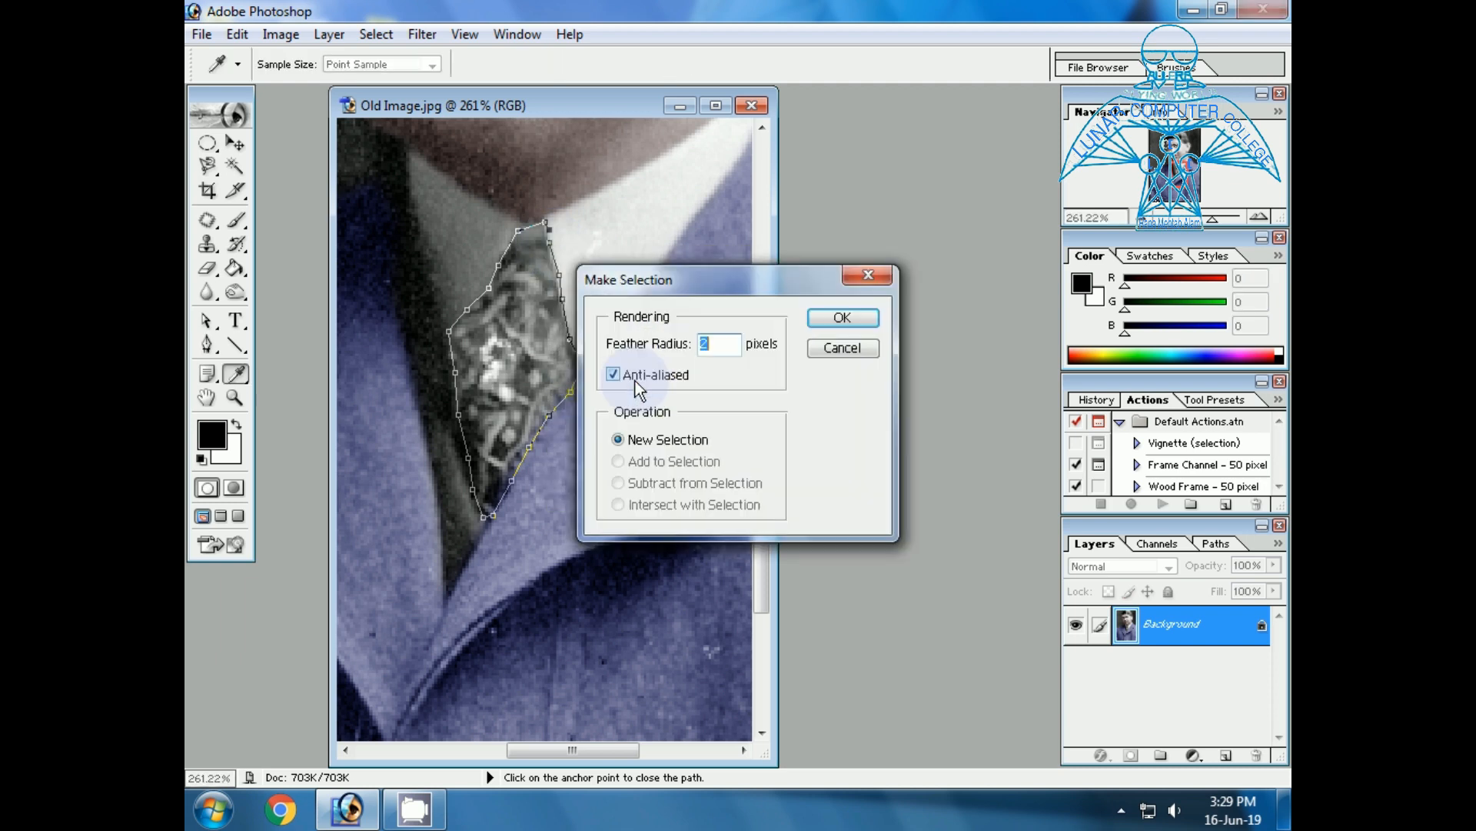
{"action": "left_click", "coordinate": [821, 321]}
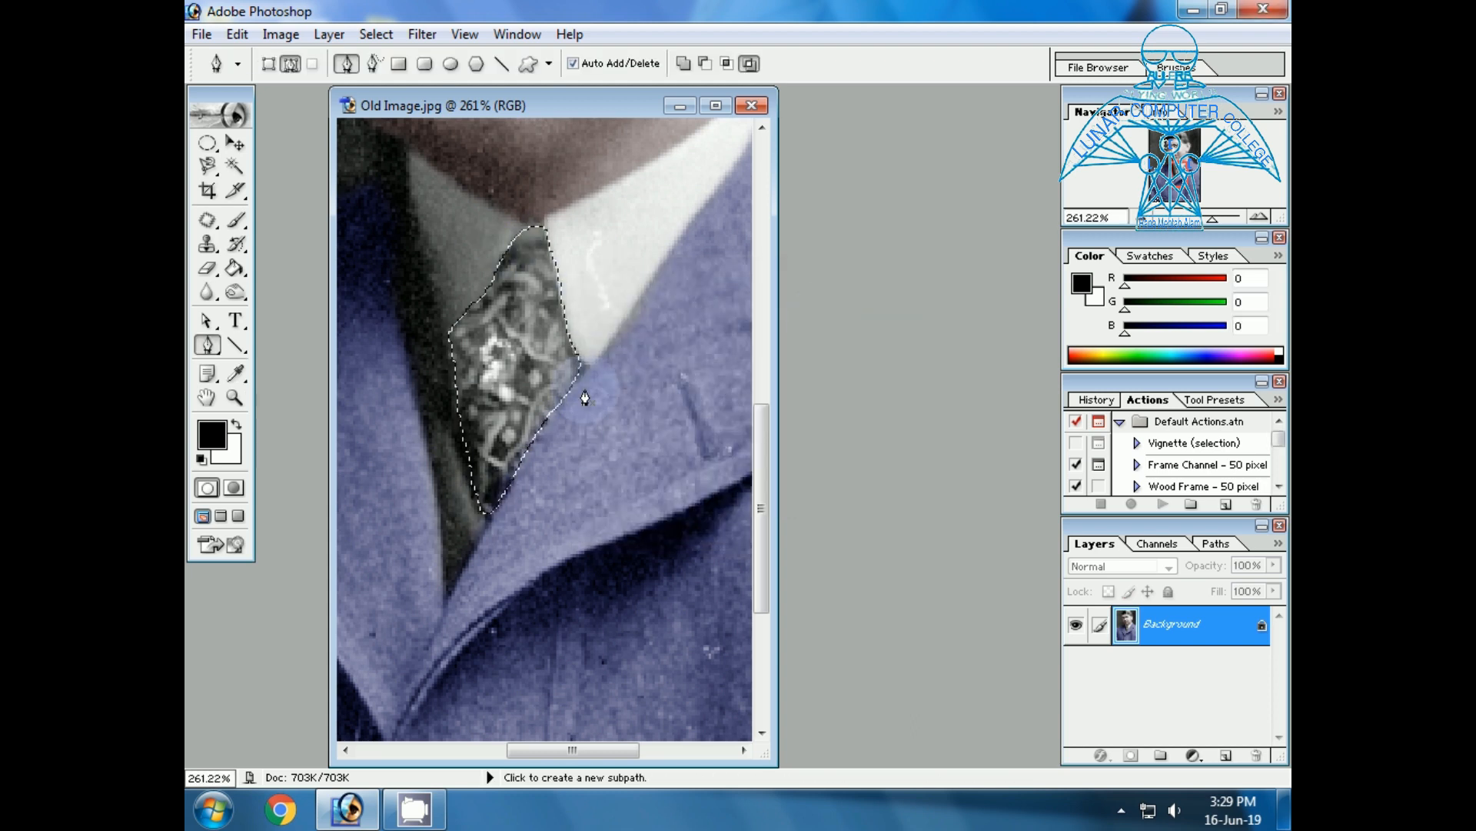
Tint the selected necktie blue with Color Balance, setting the midtones' Yellow-Blue level to +52, and clear the selection.
{"action": "key", "text": "ctrl+b"}
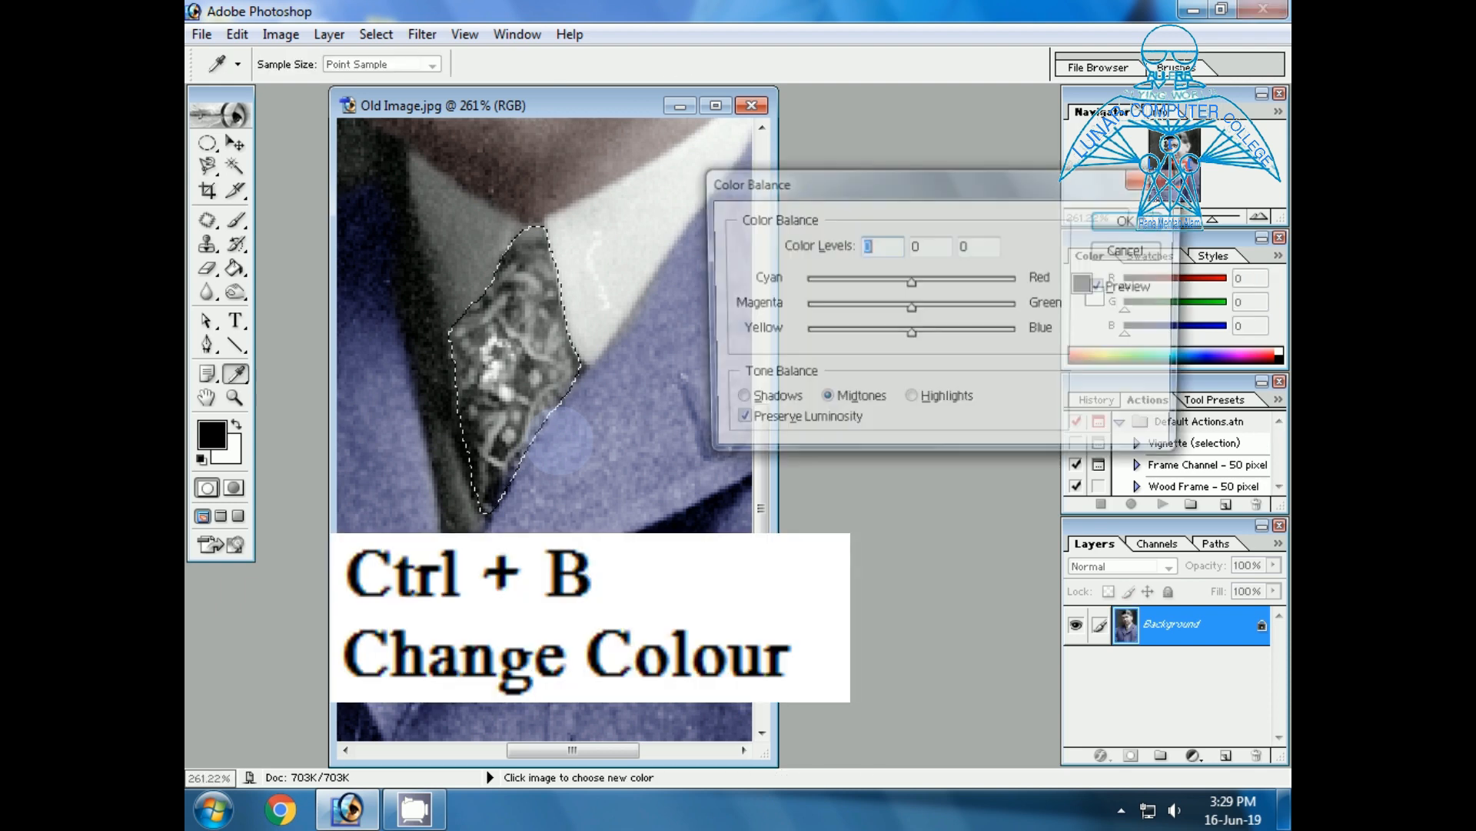
{"action": "left_click_drag", "start_coordinate": [915, 342], "coordinate": [967, 340]}
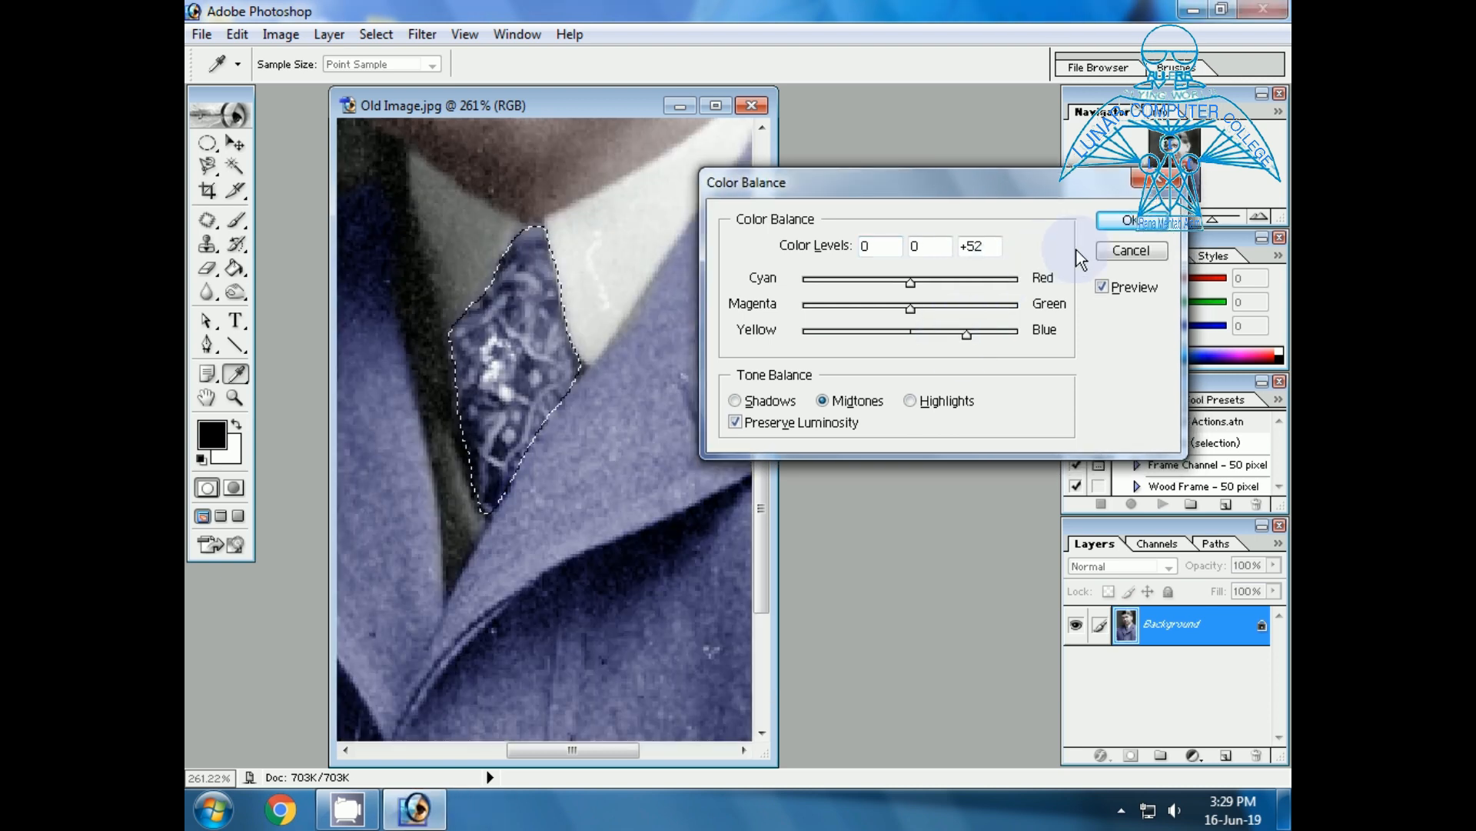
{"action": "left_click", "coordinate": [1128, 221]}
{"action": "key", "text": "p"}
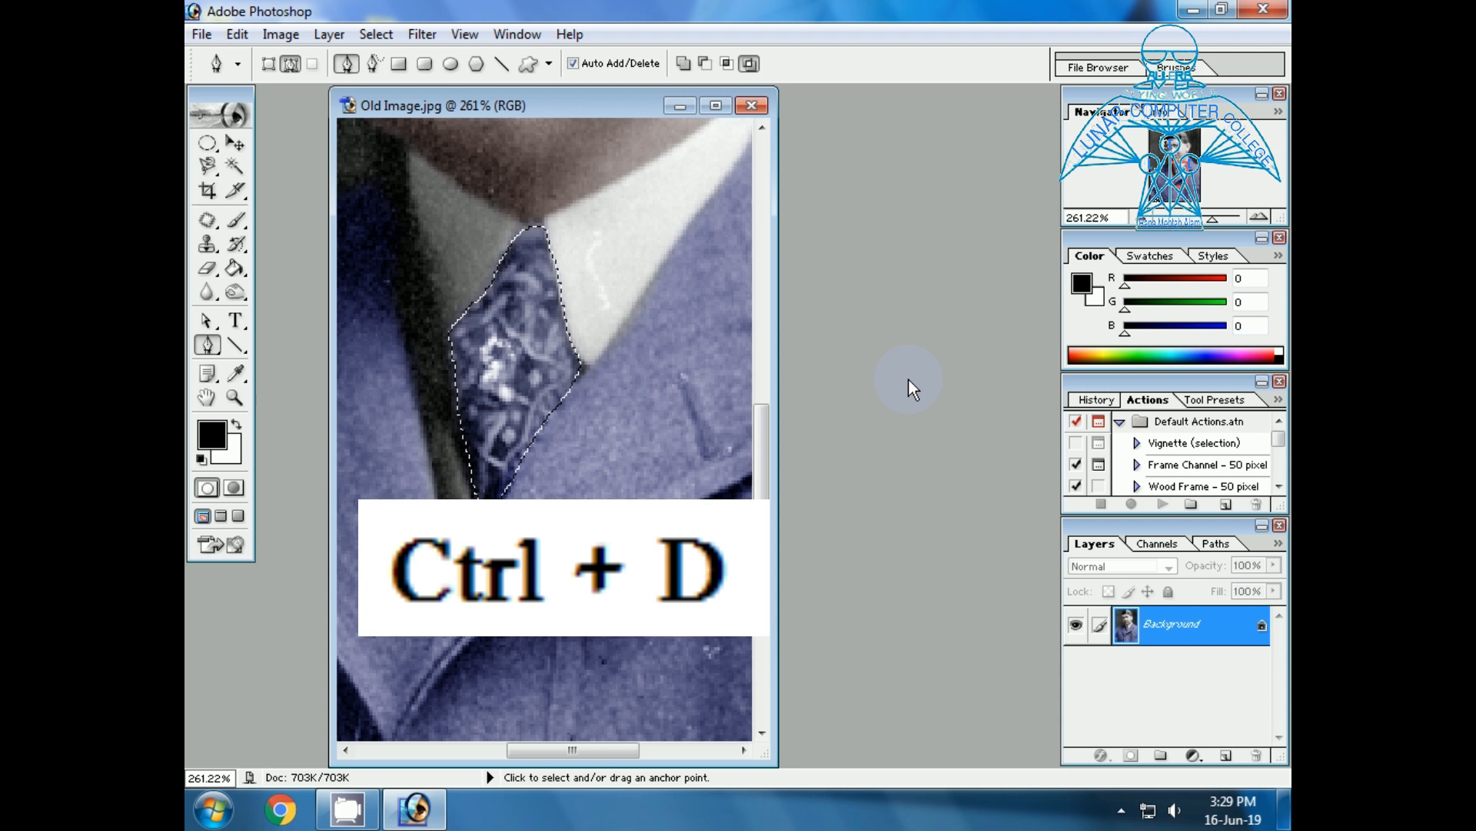
Start a Pen tool path on the bright shirt collar wing, following the neckline to the tie knot and turning down along the tie.
{"action": "left_click", "coordinate": [234, 397]}
{"action": "left_click", "coordinate": [717, 62]}
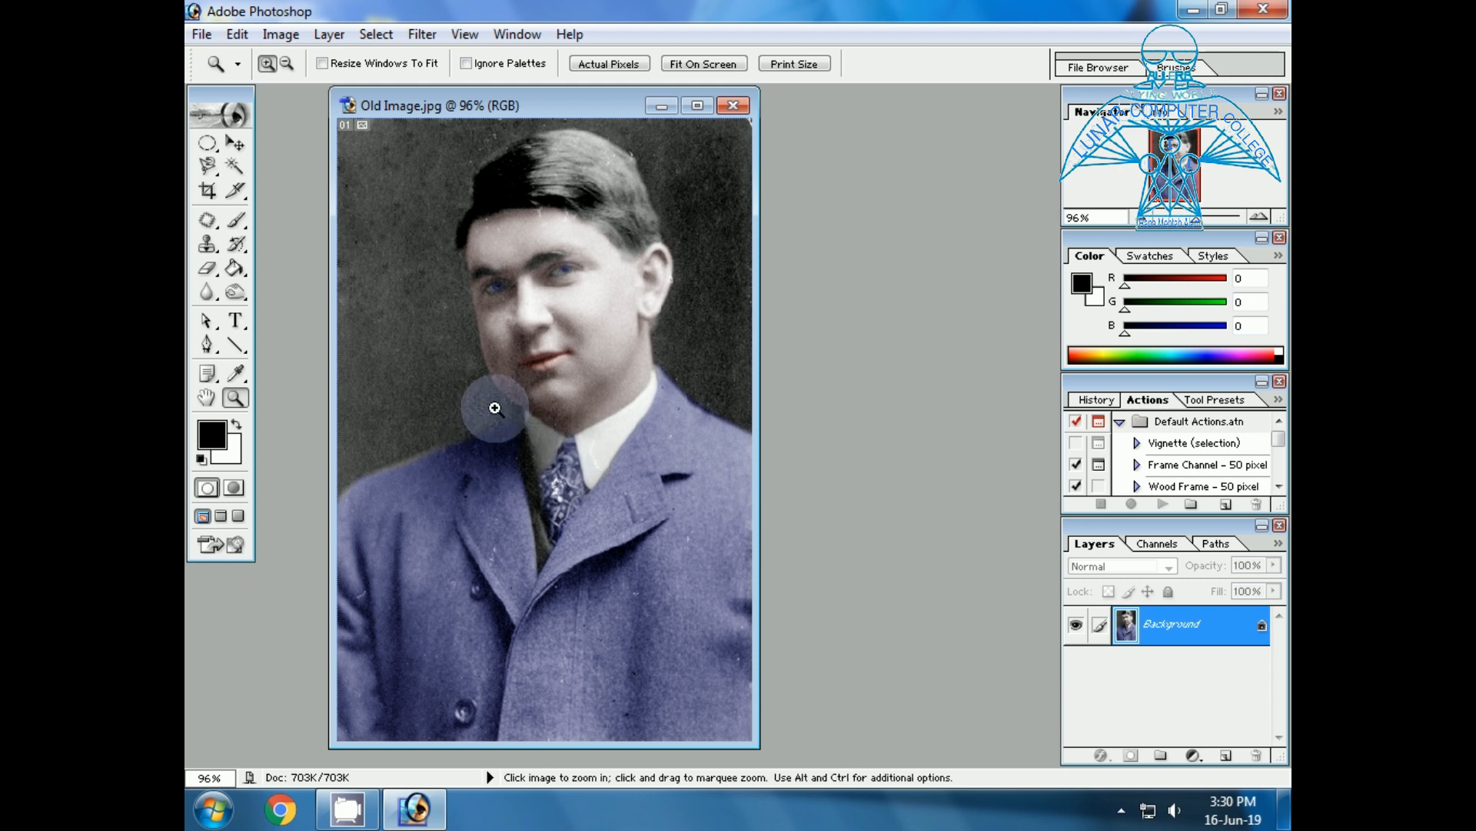
{"action": "left_click_drag", "start_coordinate": [461, 329], "coordinate": [728, 548]}
{"action": "left_click_drag", "start_coordinate": [365, 343], "coordinate": [681, 566]}
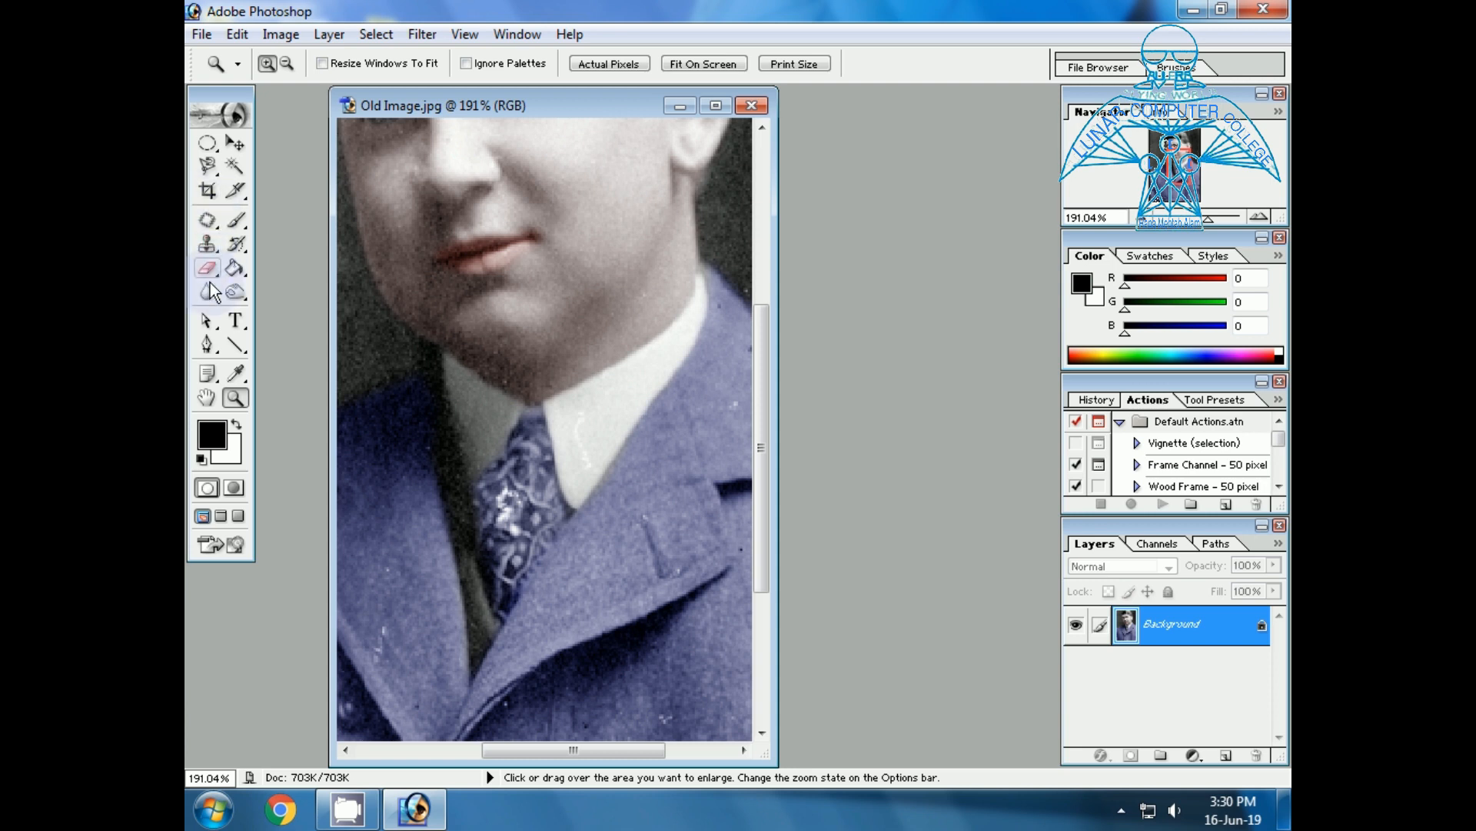
{"action": "left_click", "coordinate": [208, 346]}
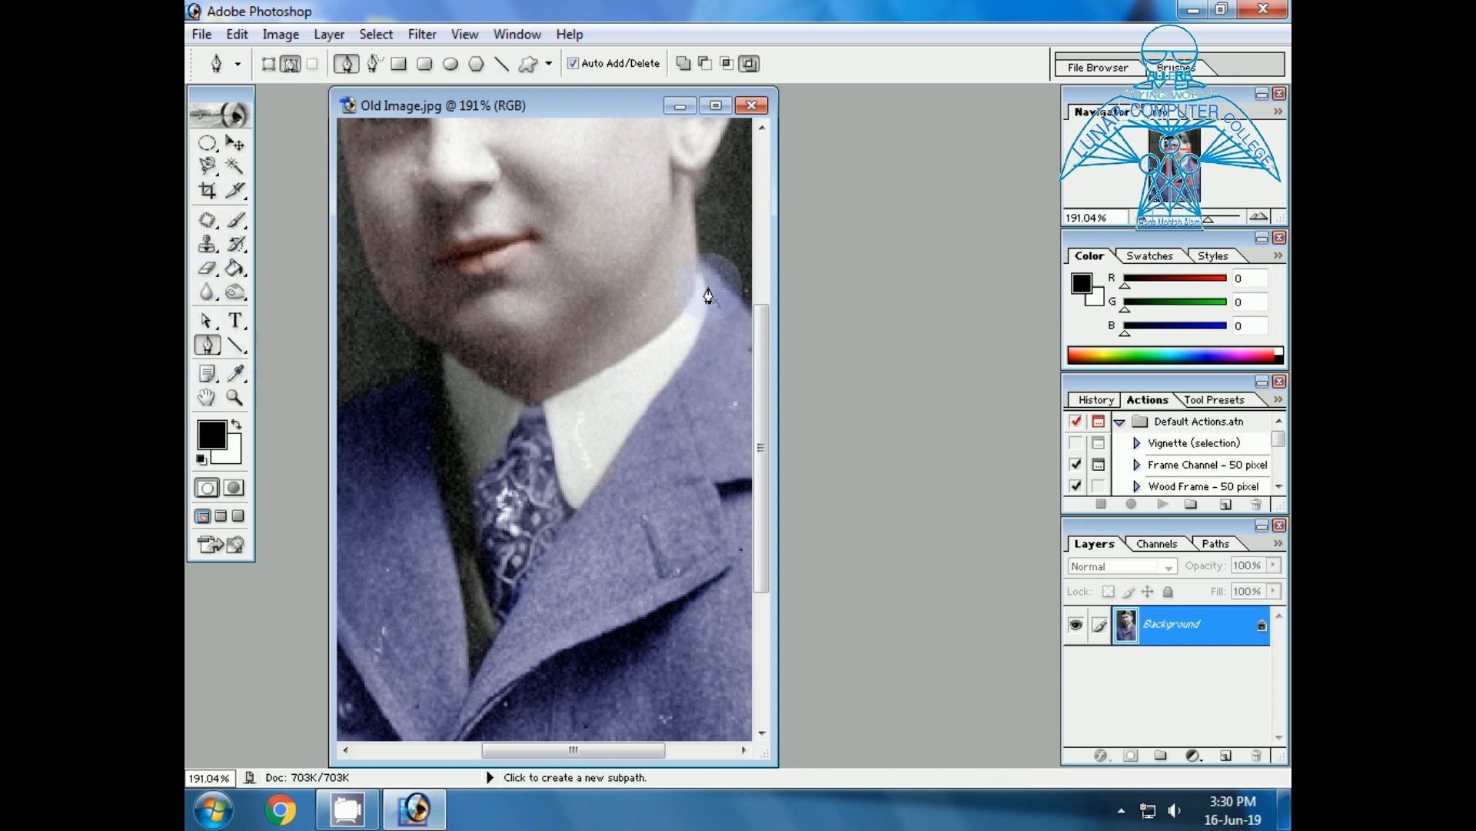
{"action": "left_click", "coordinate": [686, 308]}
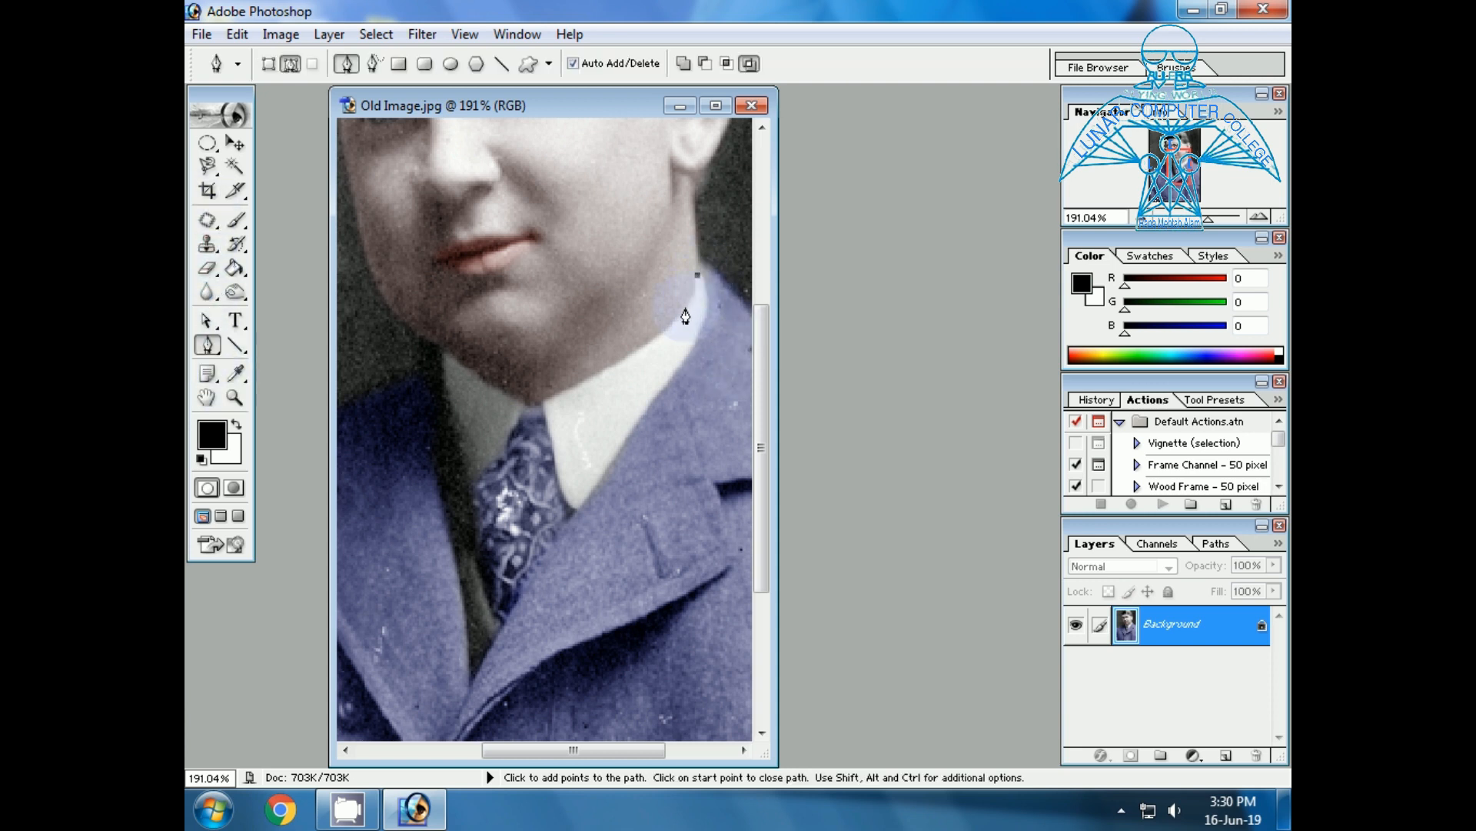
{"action": "left_click", "coordinate": [661, 329]}
{"action": "left_click", "coordinate": [629, 355]}
{"action": "left_click", "coordinate": [600, 369]}
{"action": "left_click", "coordinate": [573, 384]}
{"action": "left_click_drag", "start_coordinate": [546, 398], "coordinate": [551, 425]}
{"action": "left_click", "coordinate": [555, 446]}
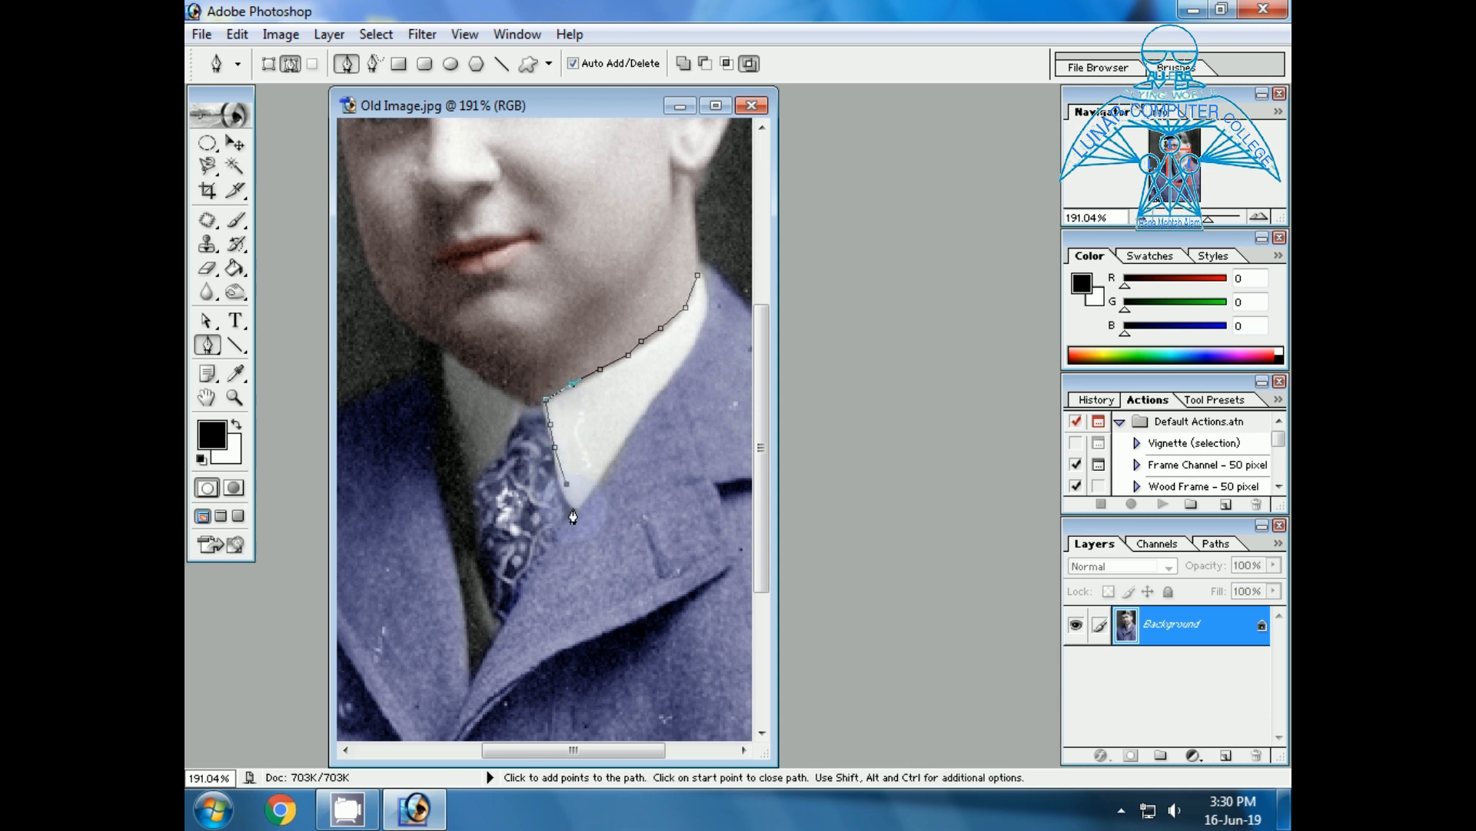
Continue the bright collar wing's path to its lower point and back up the lapel edge, closing it at the starting anchor.
{"action": "left_click", "coordinate": [560, 466]}
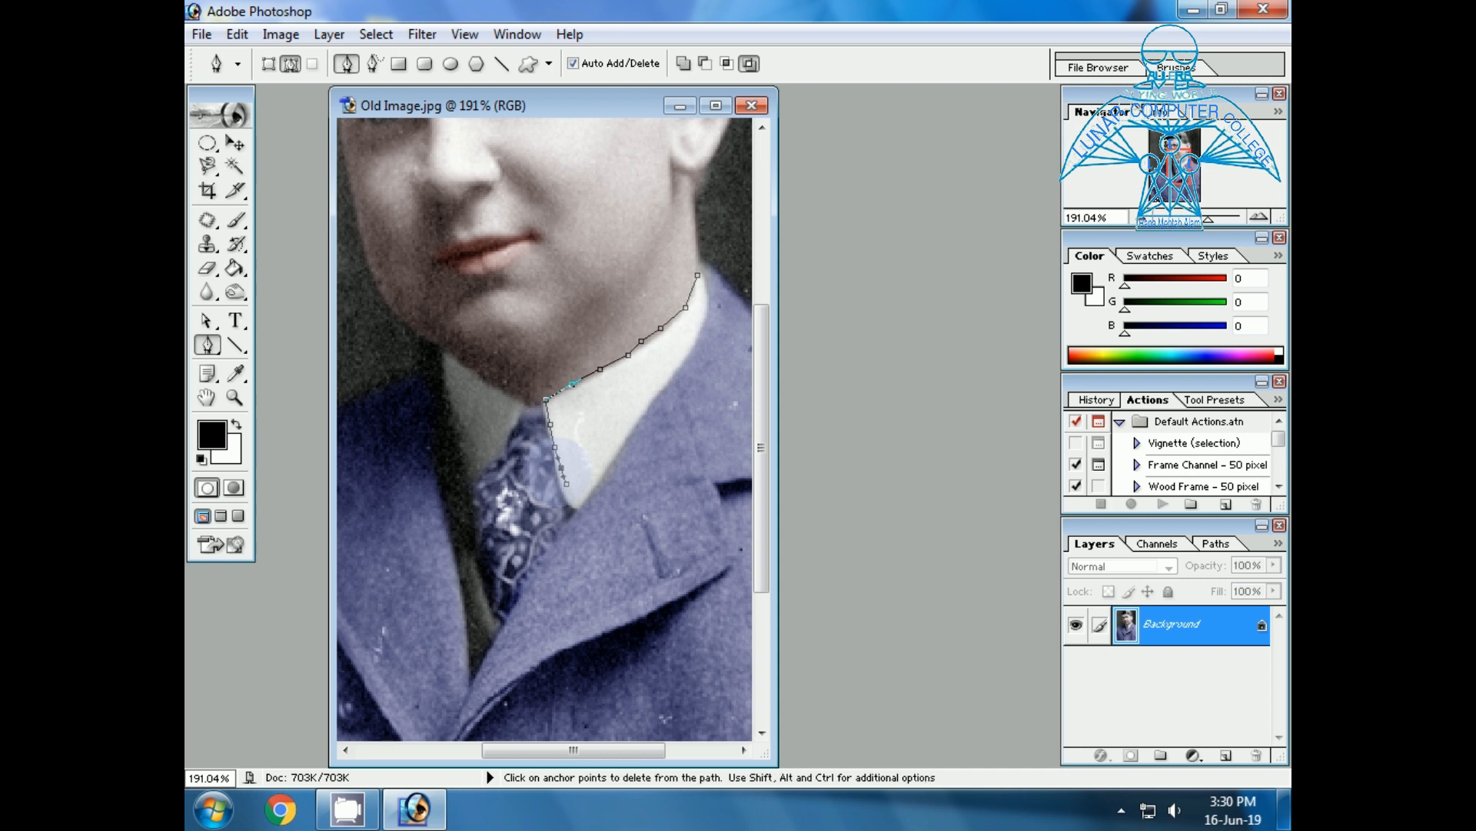
{"action": "left_click", "coordinate": [574, 501]}
{"action": "left_click", "coordinate": [585, 504]}
{"action": "left_click", "coordinate": [612, 468]}
{"action": "left_click", "coordinate": [659, 398]}
{"action": "left_click", "coordinate": [690, 363]}
{"action": "left_click", "coordinate": [709, 314]}
{"action": "left_click", "coordinate": [712, 284]}
{"action": "left_click", "coordinate": [701, 271]}
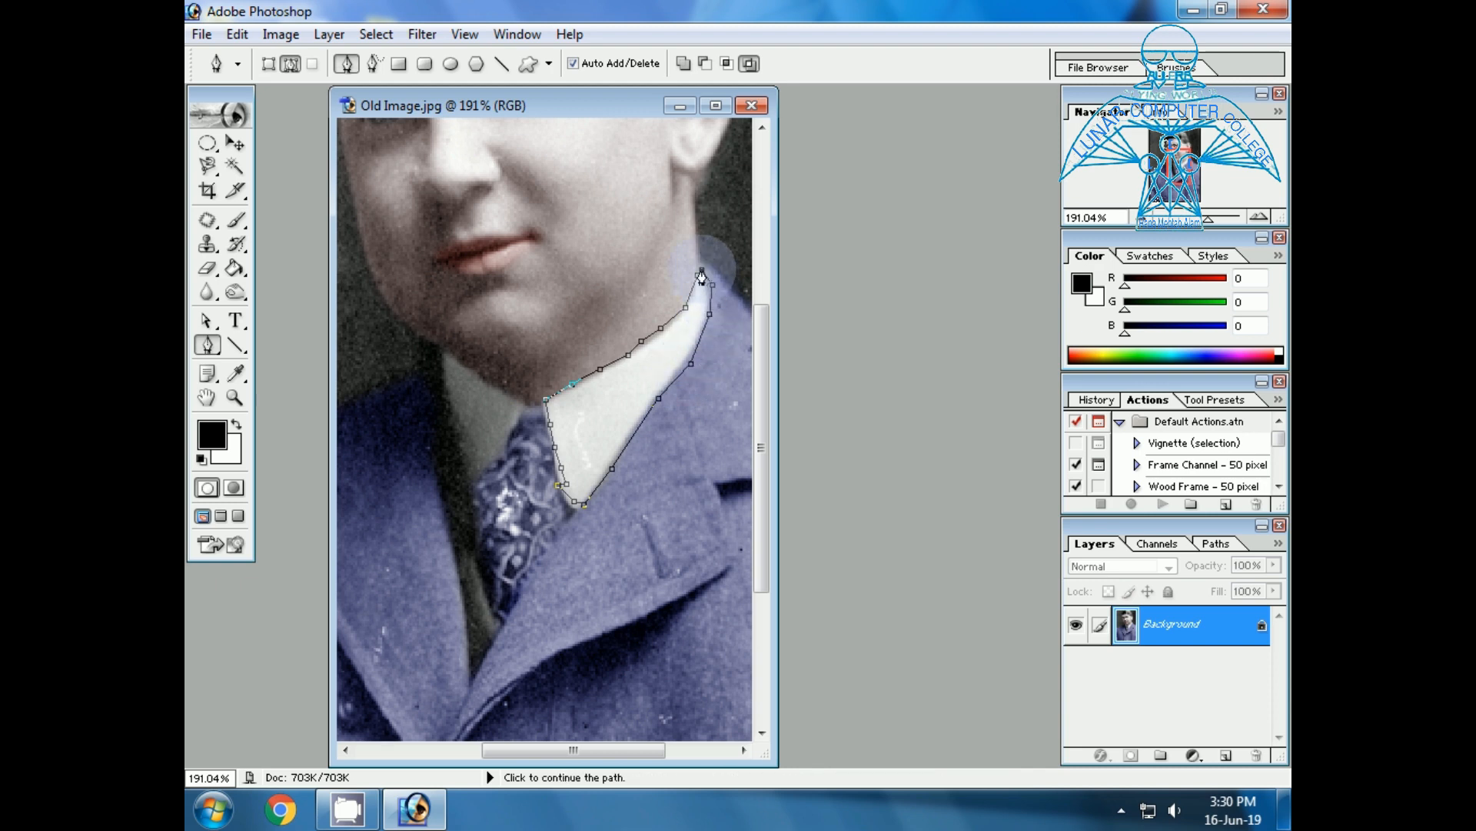
Start a second subpath on the shaded collar wing, running from the tie knot down the tie's edge and around the wing's lower point.
{"action": "left_click", "coordinate": [523, 403]}
{"action": "left_click", "coordinate": [517, 424]}
{"action": "left_click", "coordinate": [503, 445]}
{"action": "left_click", "coordinate": [494, 462]}
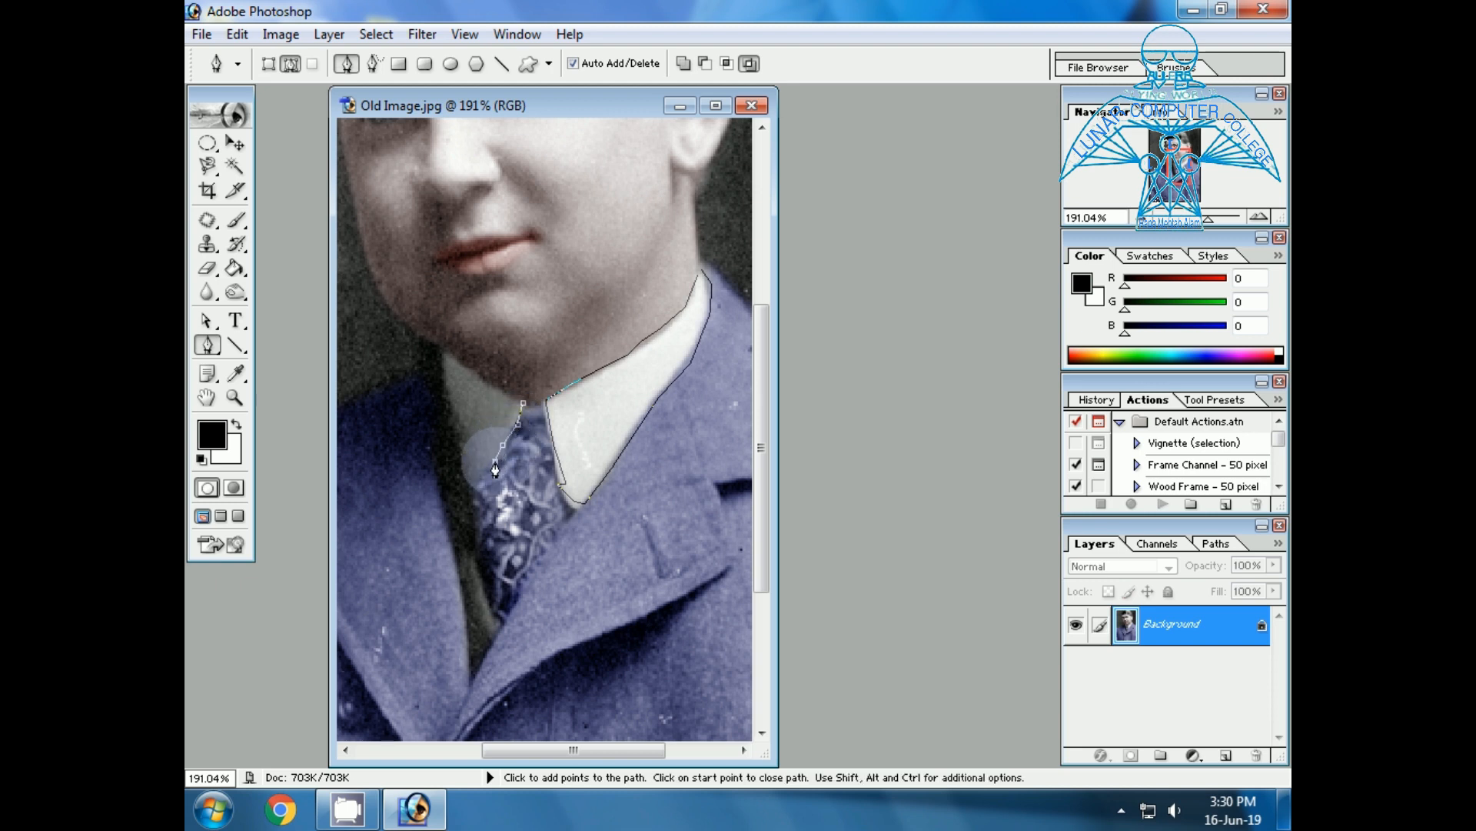
{"action": "left_click", "coordinate": [477, 477]}
{"action": "left_click", "coordinate": [469, 461]}
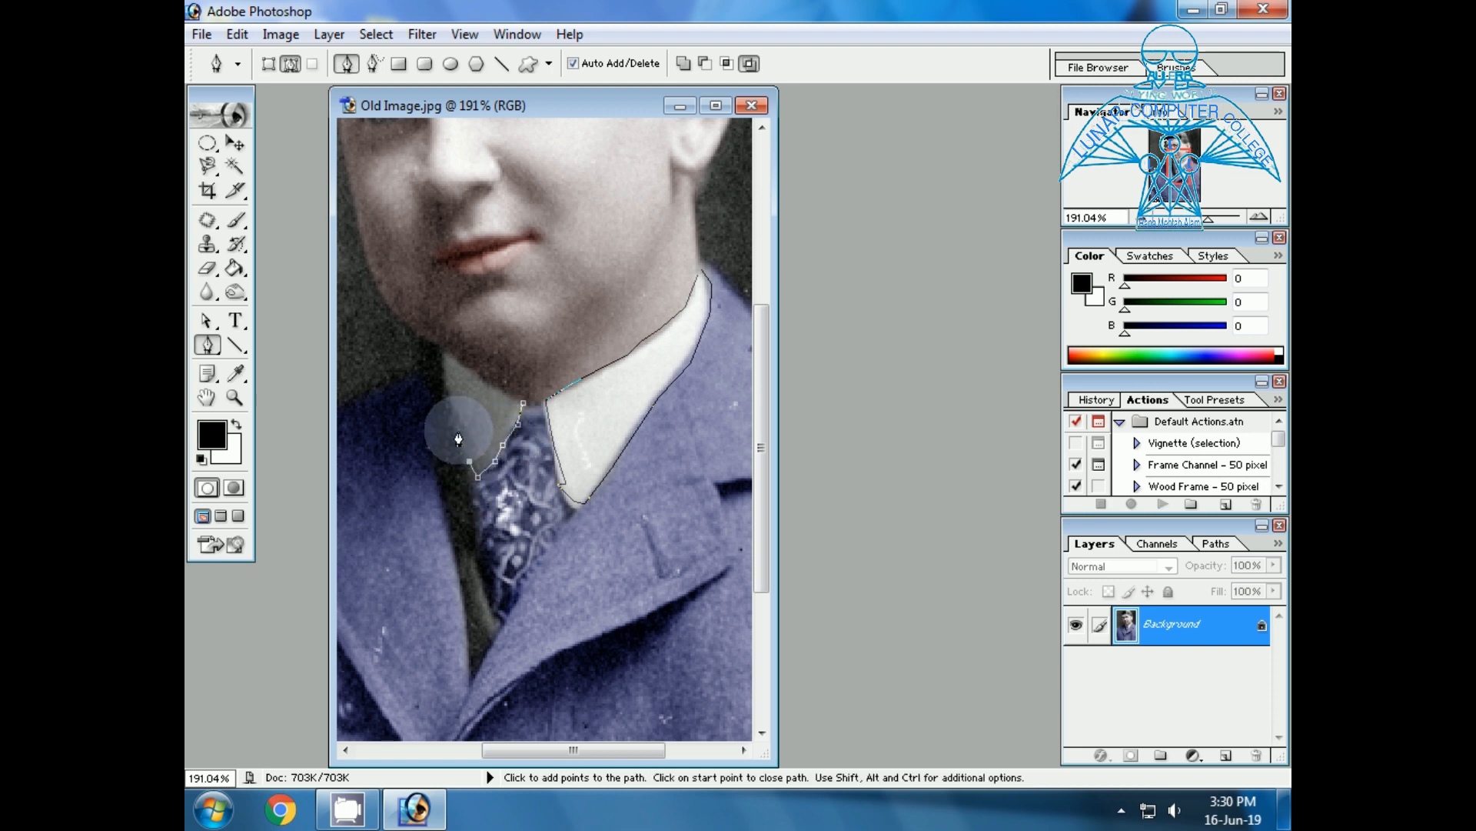
Continue the shaded collar wing's subpath up its outer edge and along the neckline, closing it beside the tie knot.
{"action": "left_click", "coordinate": [458, 429]}
{"action": "left_click", "coordinate": [449, 389]}
{"action": "left_click", "coordinate": [447, 370]}
{"action": "left_click", "coordinate": [447, 346]}
{"action": "left_click", "coordinate": [465, 359]}
{"action": "left_click", "coordinate": [496, 382]}
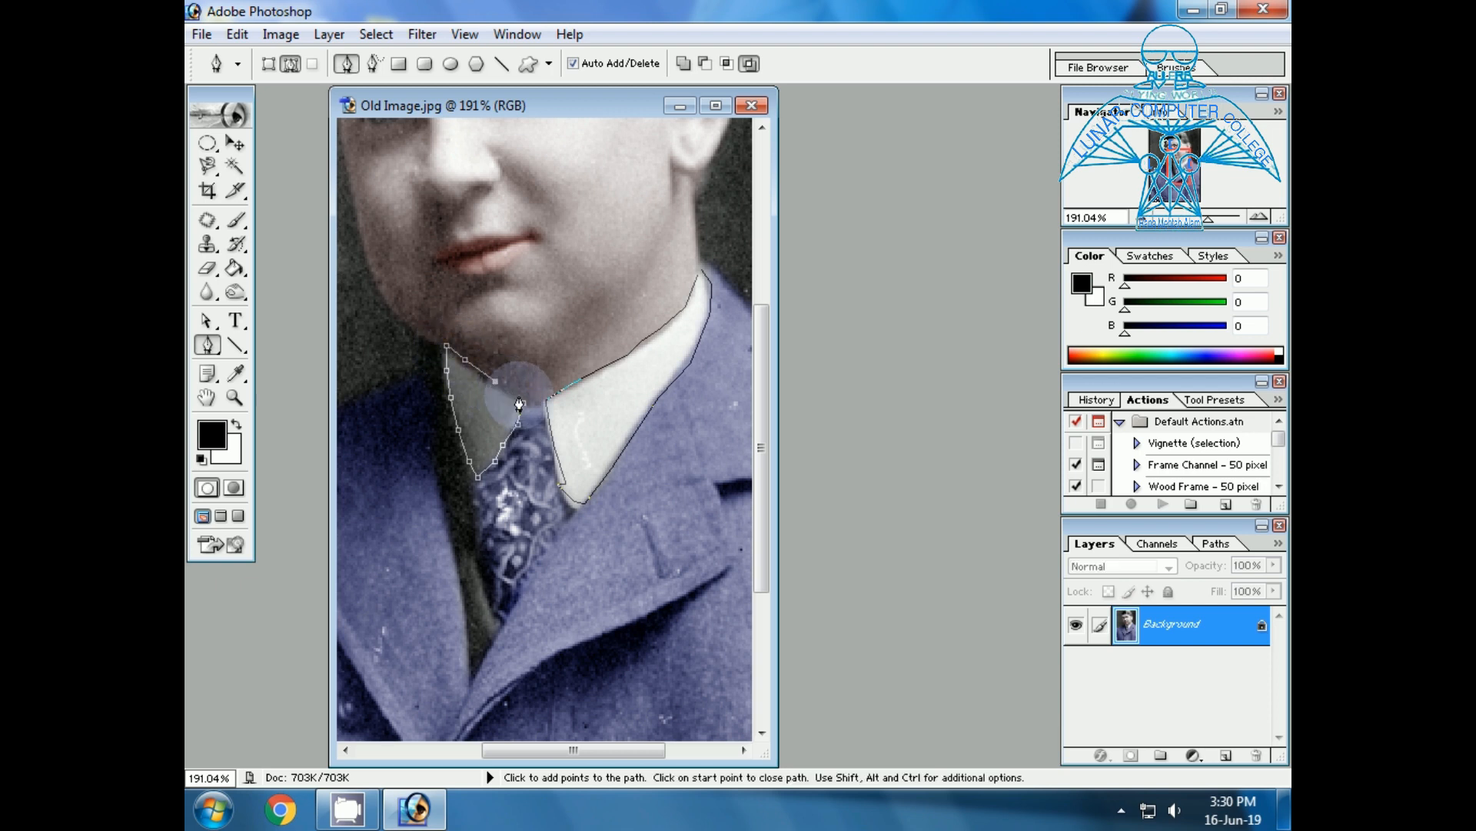
{"action": "left_click", "coordinate": [520, 395]}
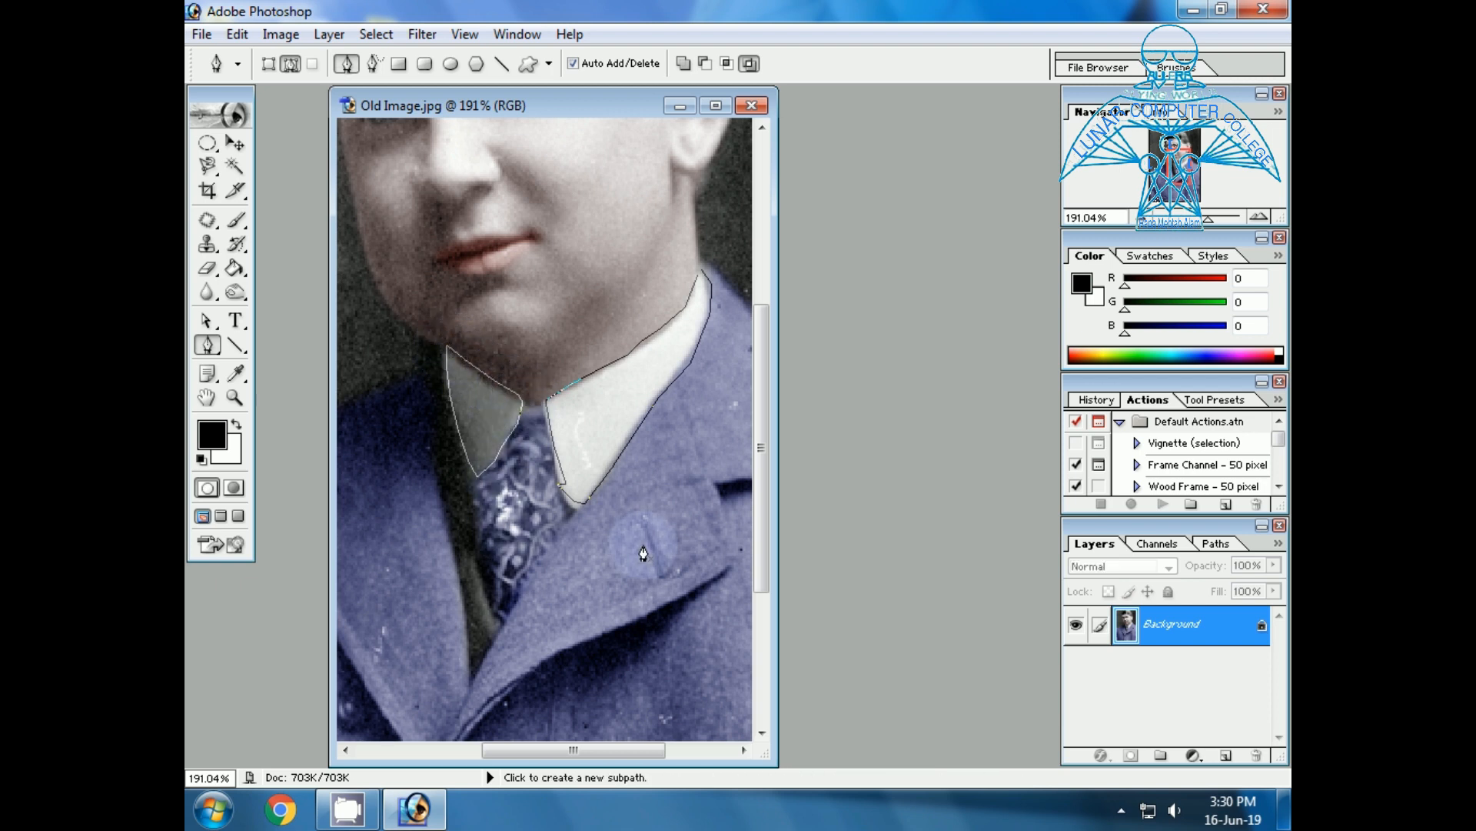
Convert the two collar wing paths into a new anti-aliased selection with a 2-pixel feather radius.
{"action": "right_click", "coordinate": [595, 432]}
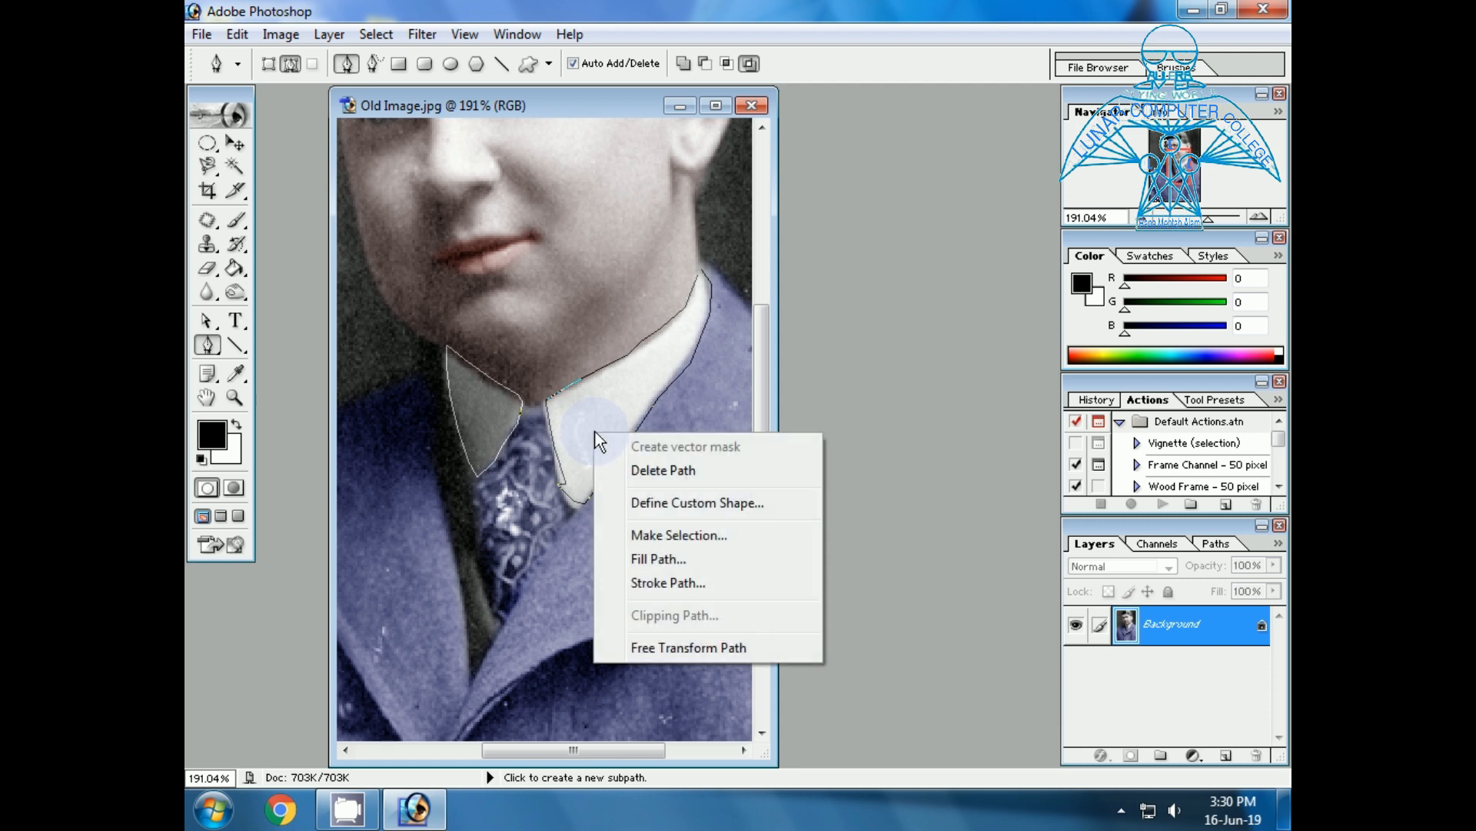
{"action": "left_click", "coordinate": [652, 535]}
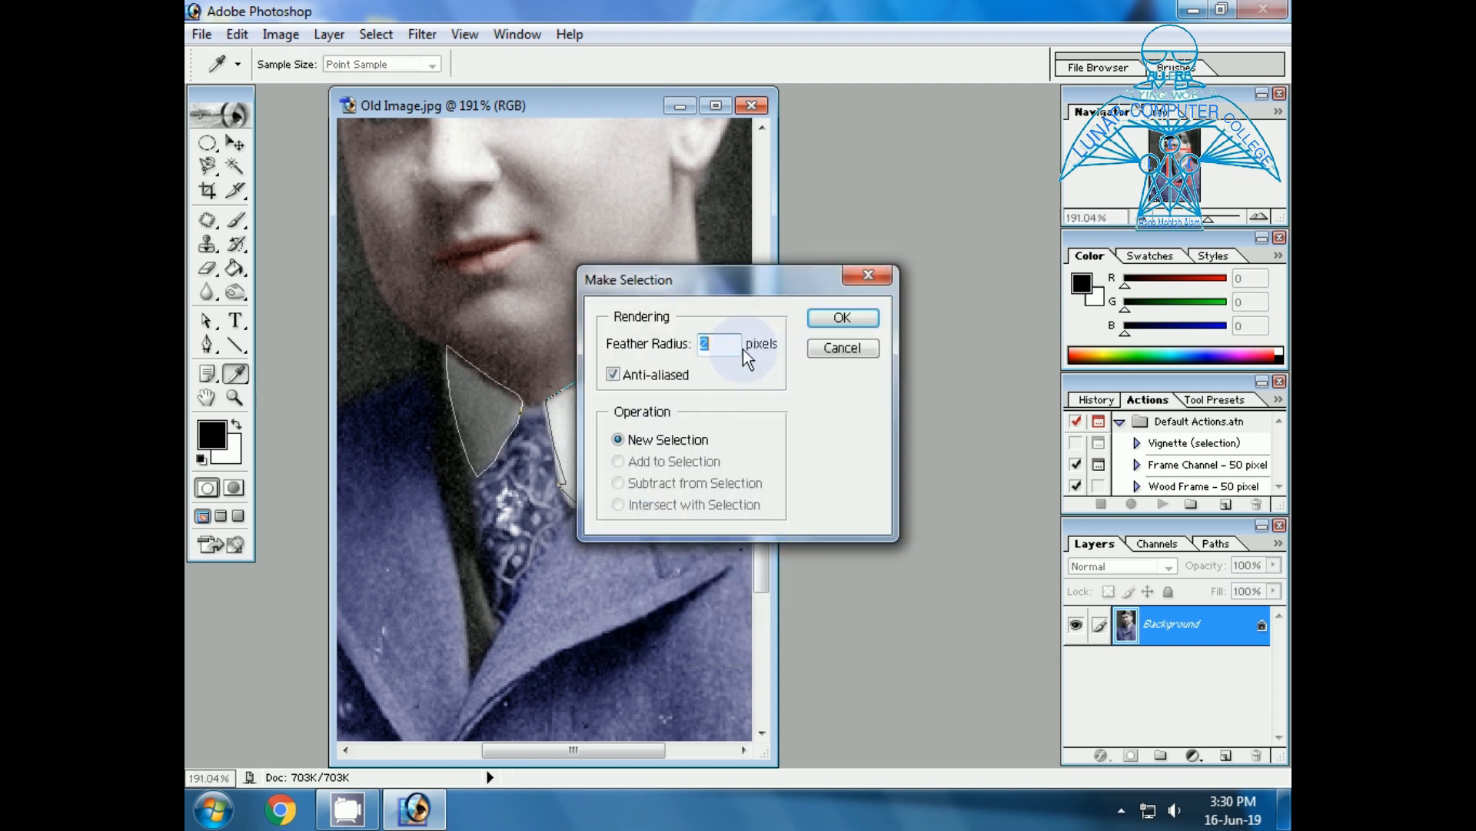
{"action": "left_click", "coordinate": [823, 320]}
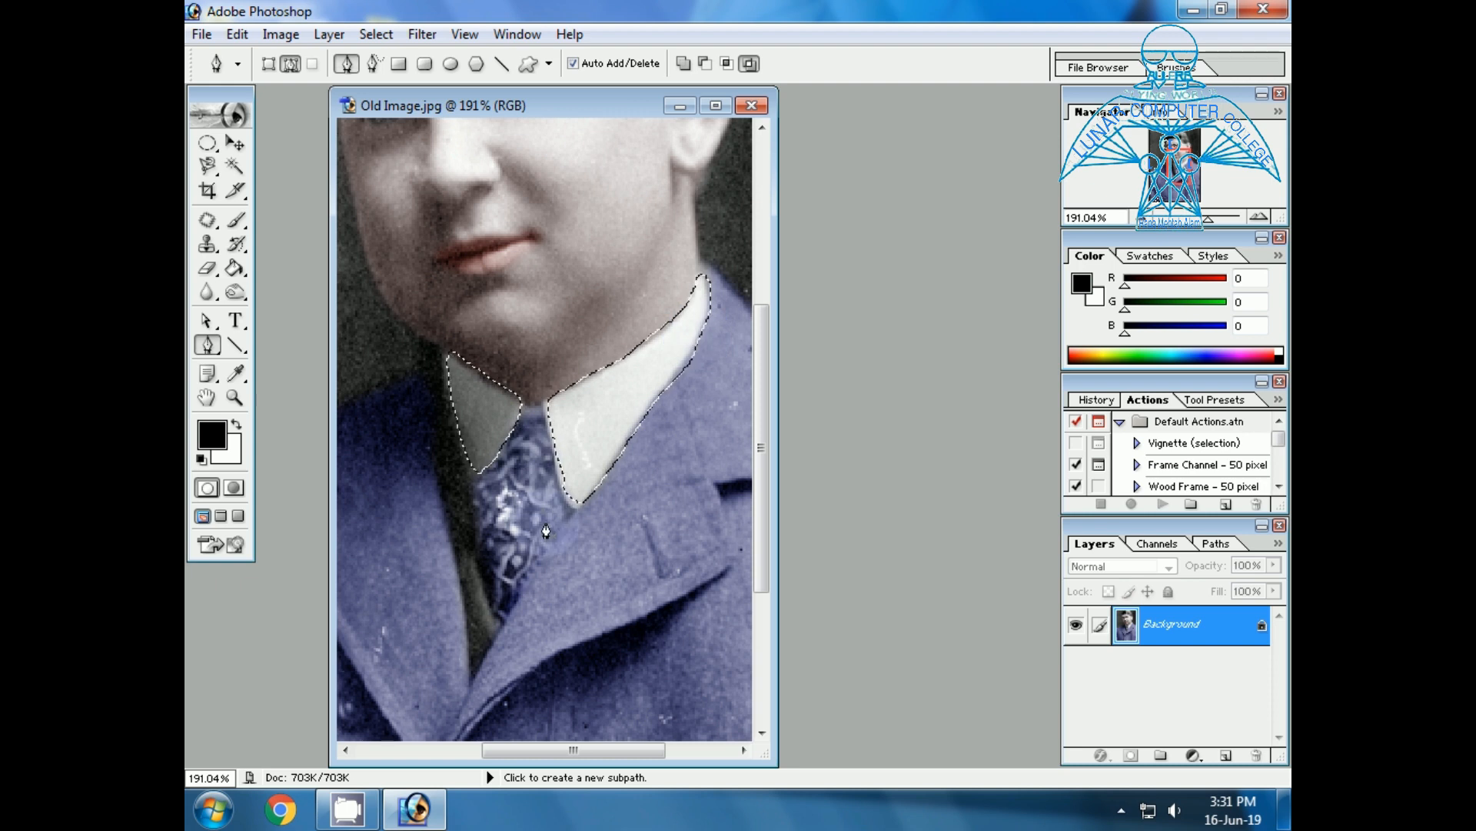
Create a solid color fill layer from the collar selection, using Normal mode and 100% opacity.
{"action": "left_click", "coordinate": [472, 443]}
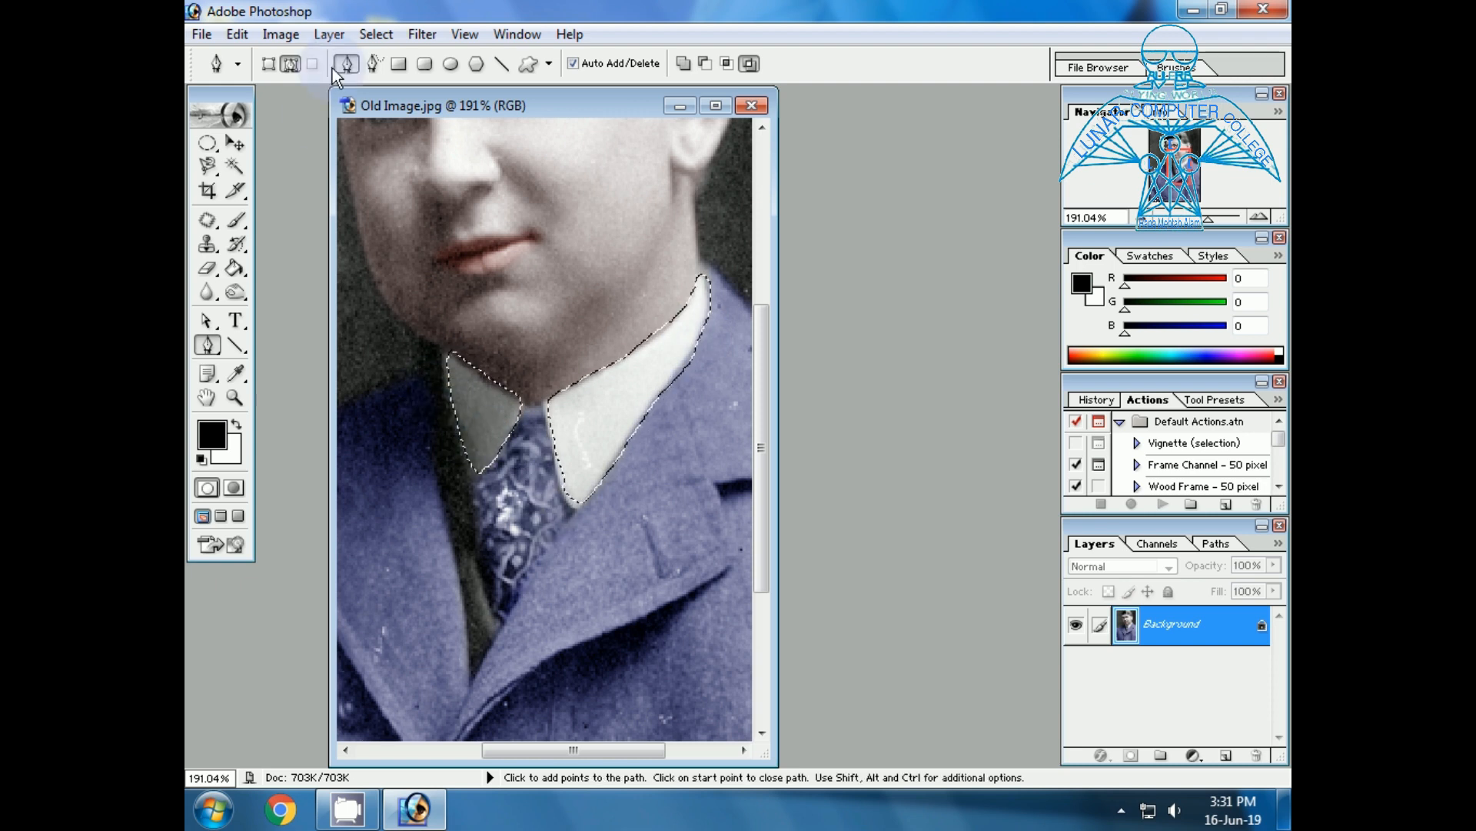
{"action": "left_click", "coordinate": [335, 31]}
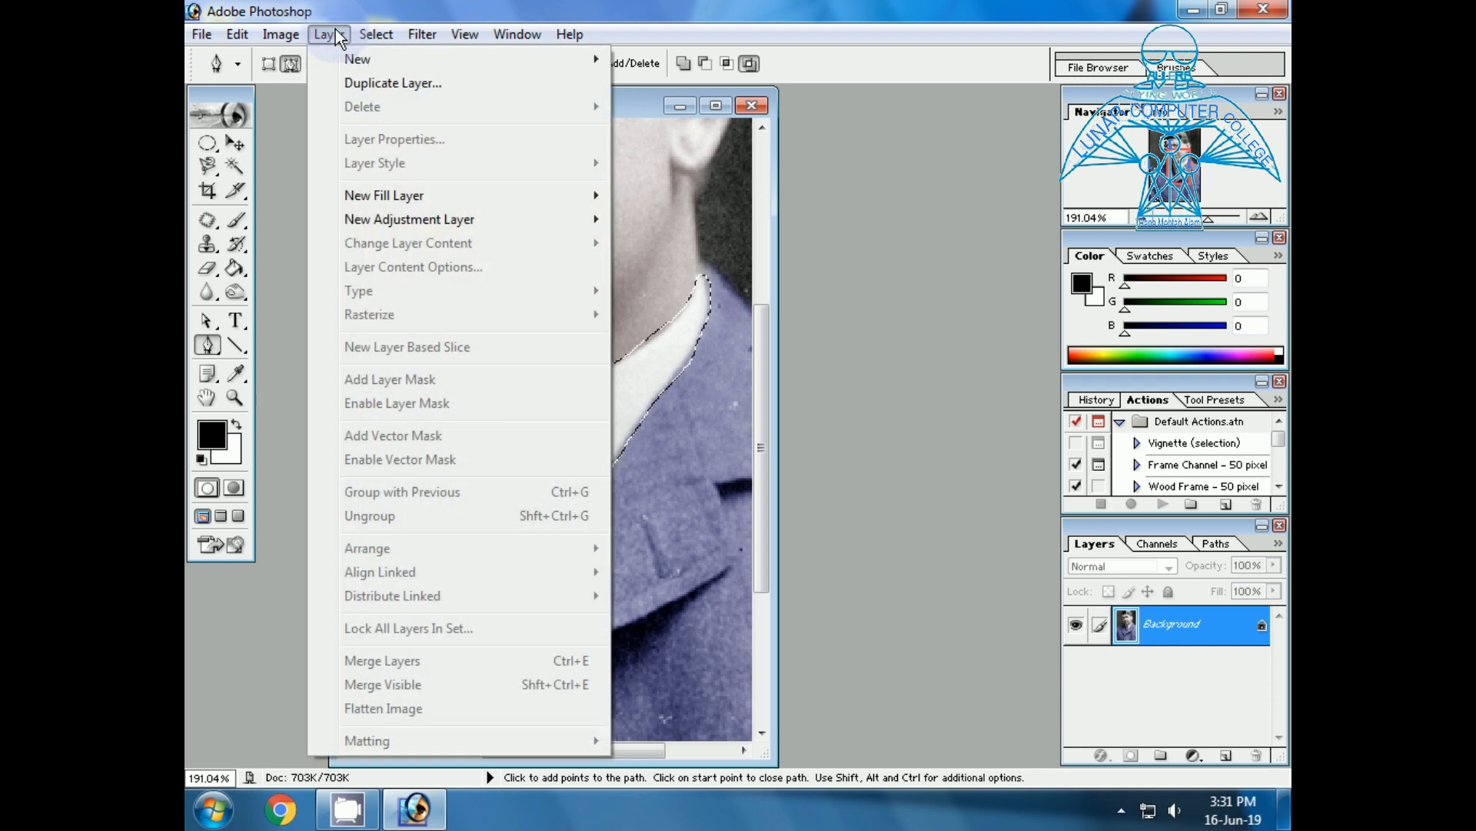
{"action": "mouse_move", "coordinate": [407, 198]}
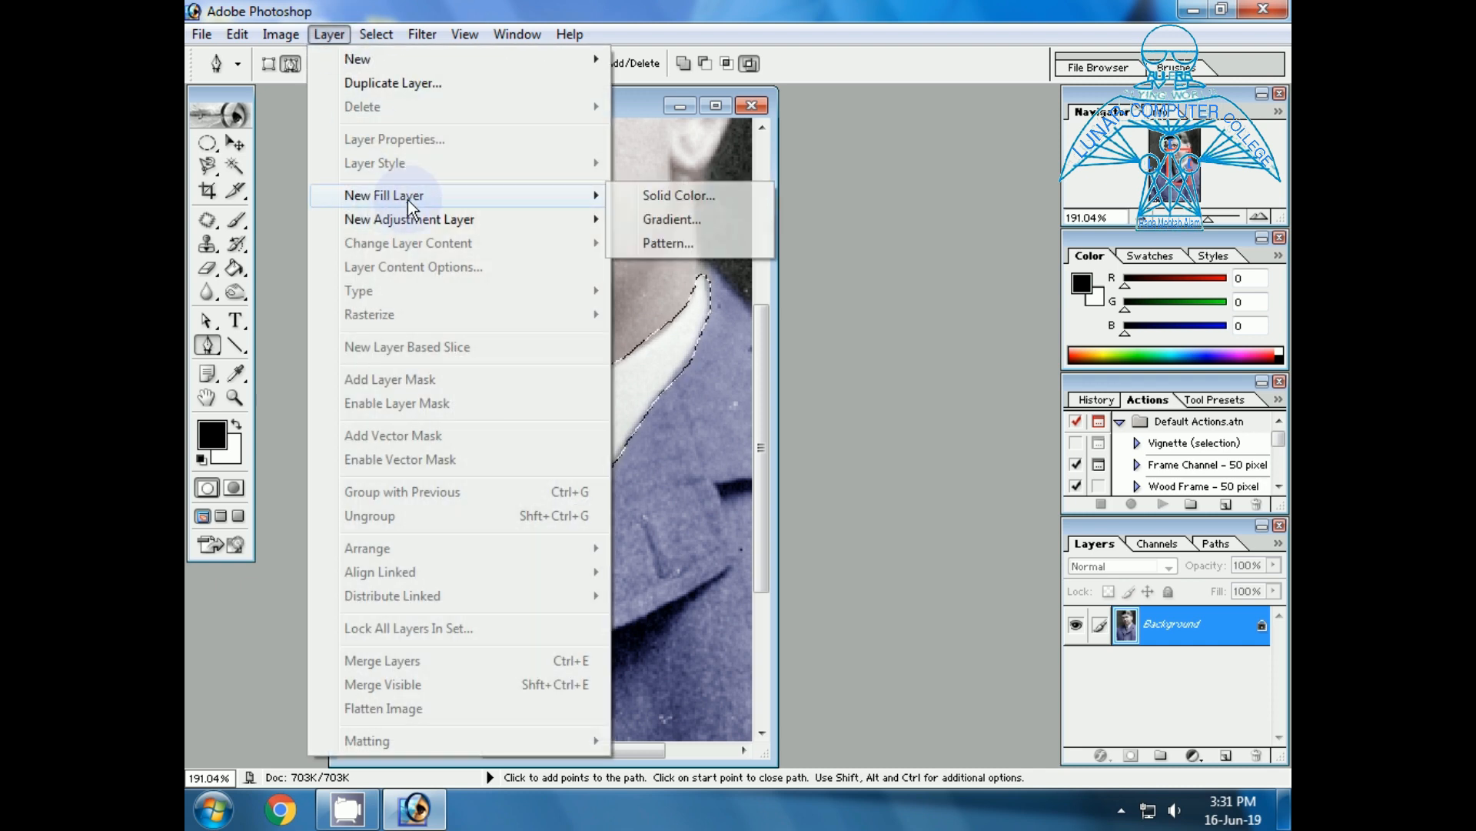
{"action": "left_click", "coordinate": [648, 200]}
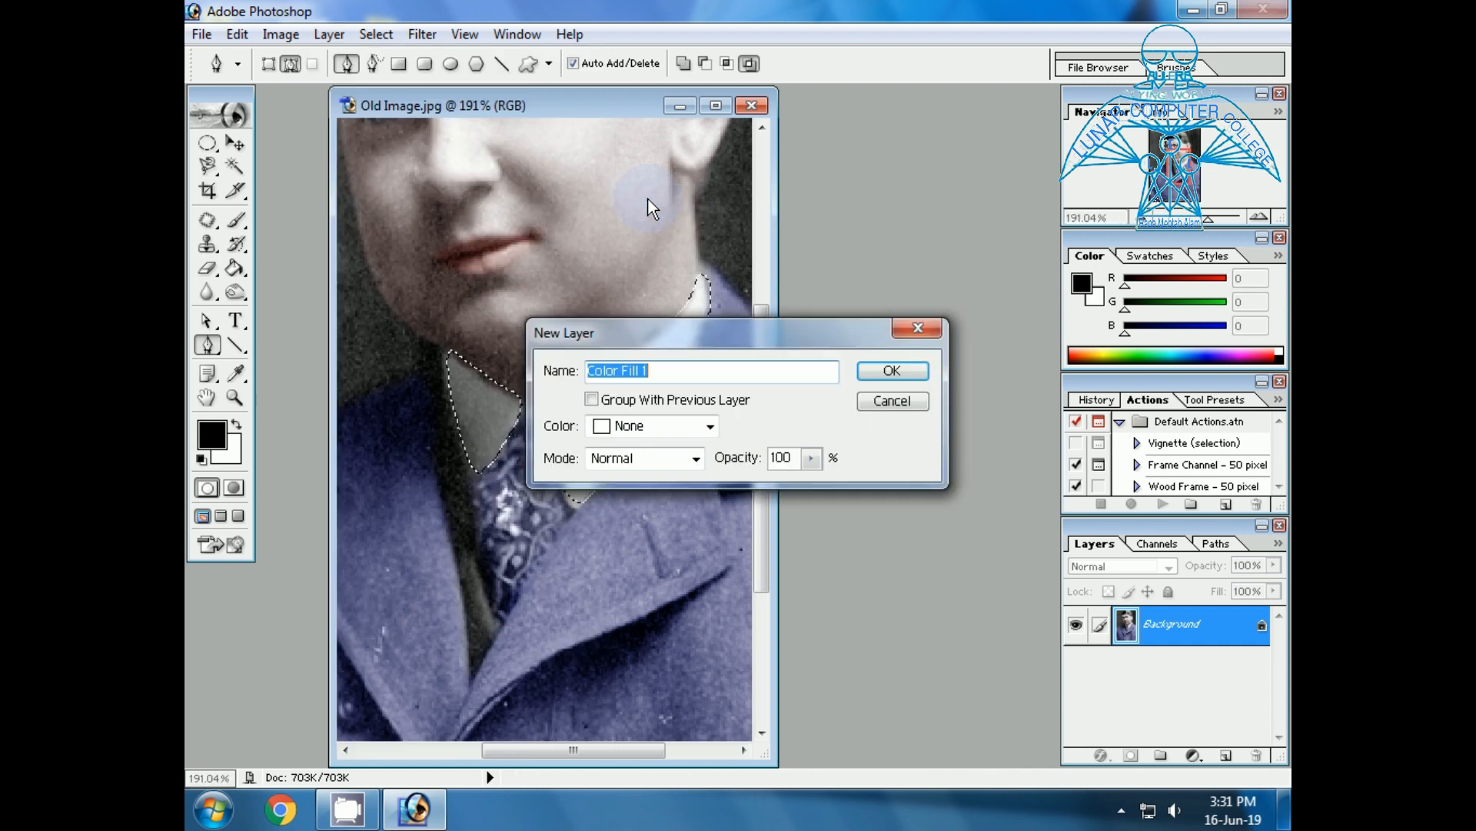
{"action": "left_click_drag", "start_coordinate": [731, 325], "coordinate": [869, 396]}
{"action": "left_click", "coordinate": [1015, 451]}
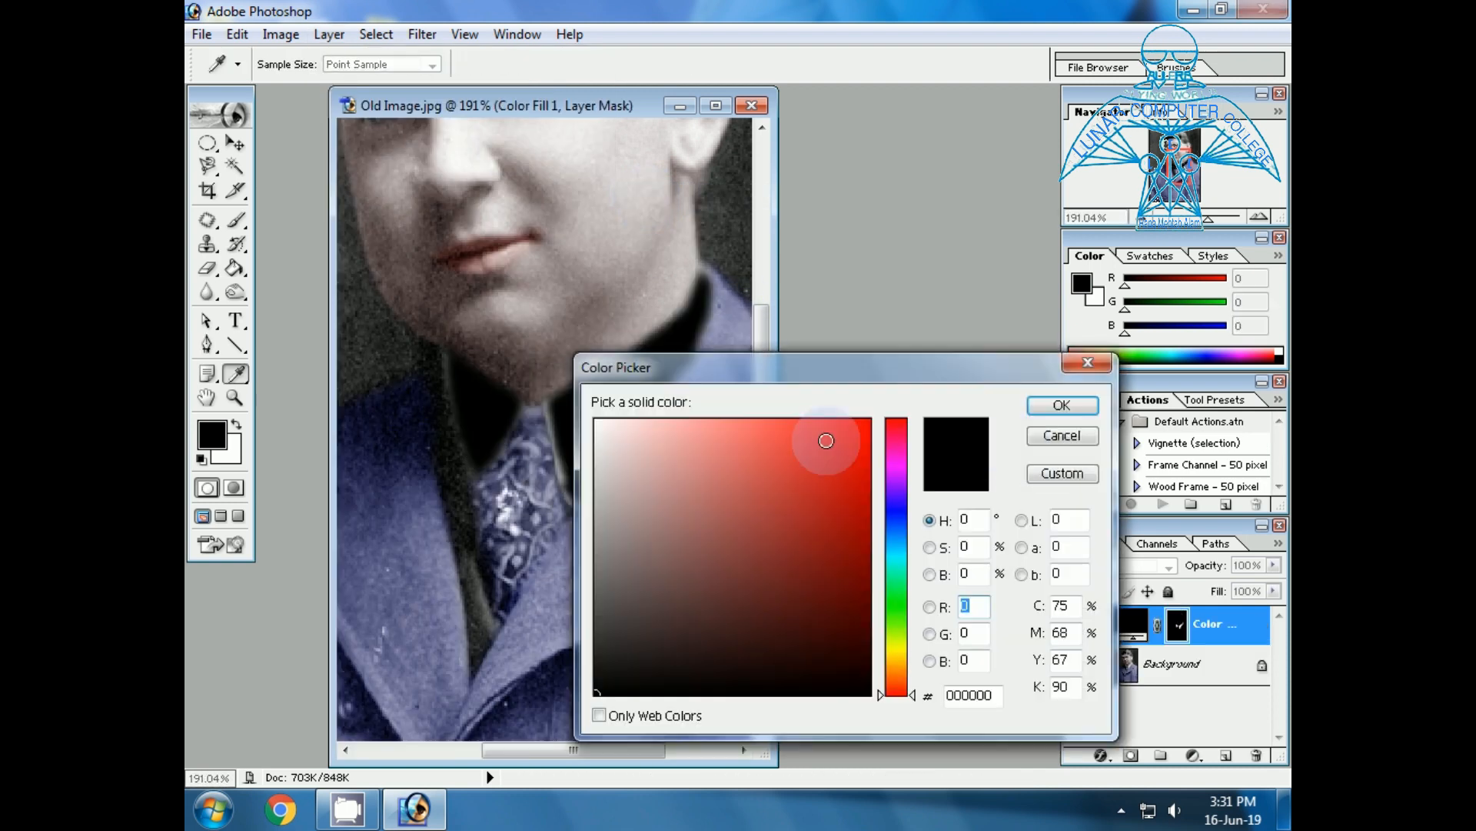
Move the color picker clear of the portrait and set the collar fill to a muted blue with a 208° hue.
{"action": "left_click_drag", "start_coordinate": [721, 370], "coordinate": [887, 129]}
{"action": "left_click", "coordinate": [914, 266]}
{"action": "mouse_move", "coordinate": [940, 308]}
{"action": "left_mouse_down"}
{"action": "mouse_move", "coordinate": [926, 373]}
{"action": "mouse_move", "coordinate": [874, 399]}
{"action": "left_mouse_up"}
{"action": "left_click", "coordinate": [814, 351]}
{"action": "left_click", "coordinate": [884, 281]}
{"action": "left_click", "coordinate": [1065, 292]}
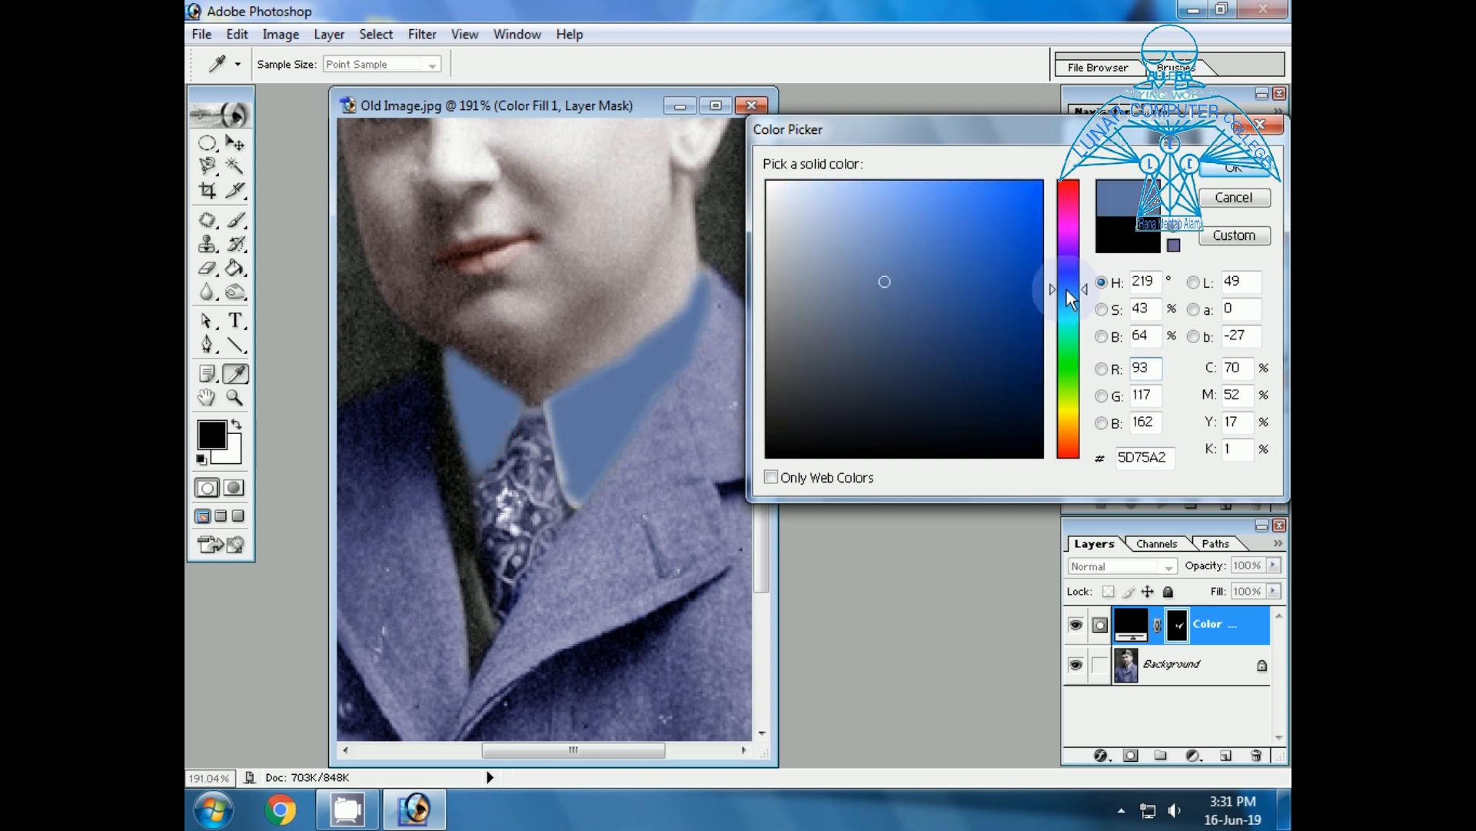
{"action": "left_click", "coordinate": [1068, 257]}
{"action": "left_click", "coordinate": [1069, 298]}
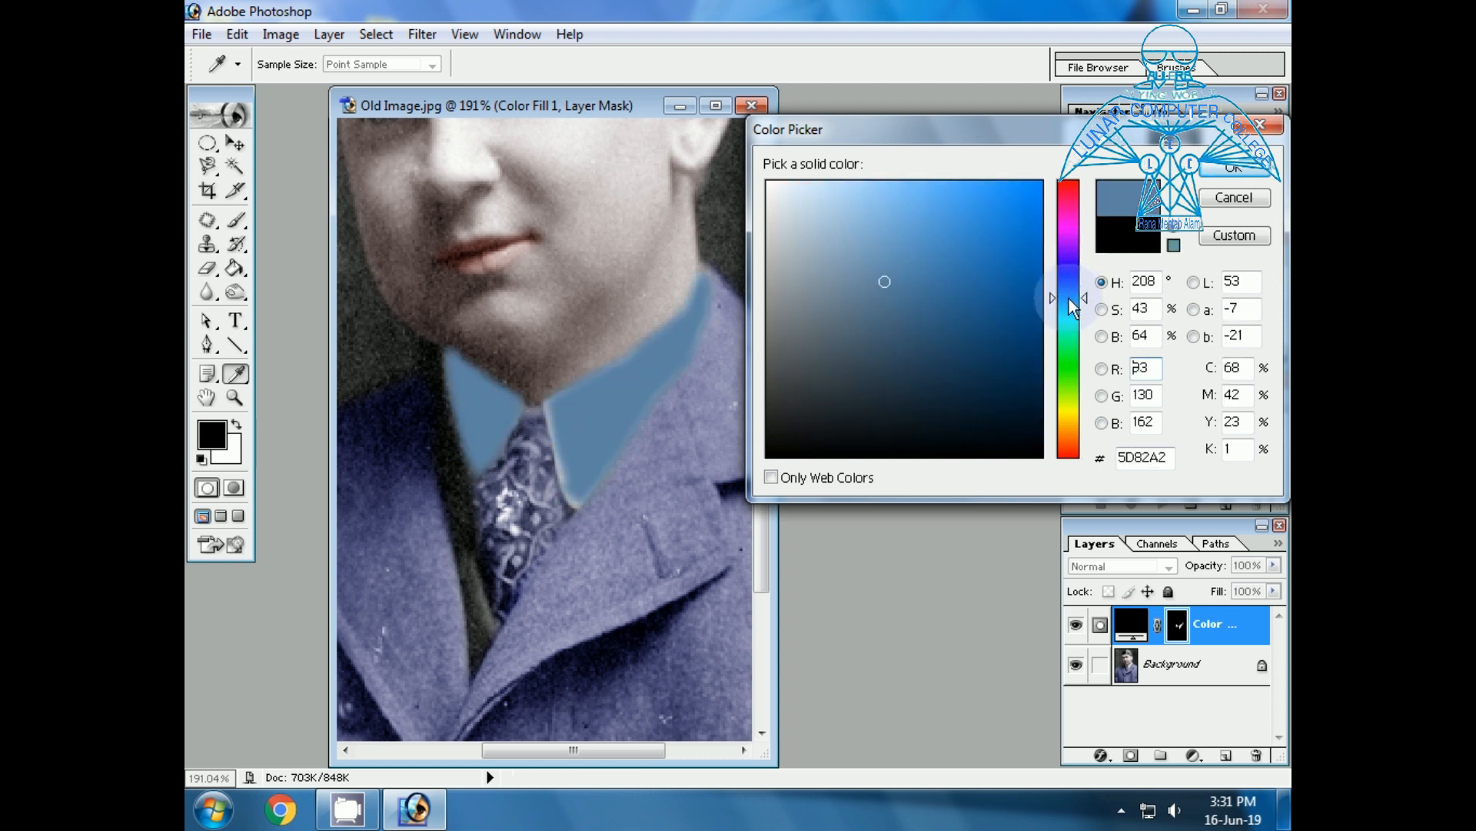
Try lighter and darker shades of the 208° blue on the collar and accept a dark, muted navy blue.
{"action": "left_click", "coordinate": [980, 229]}
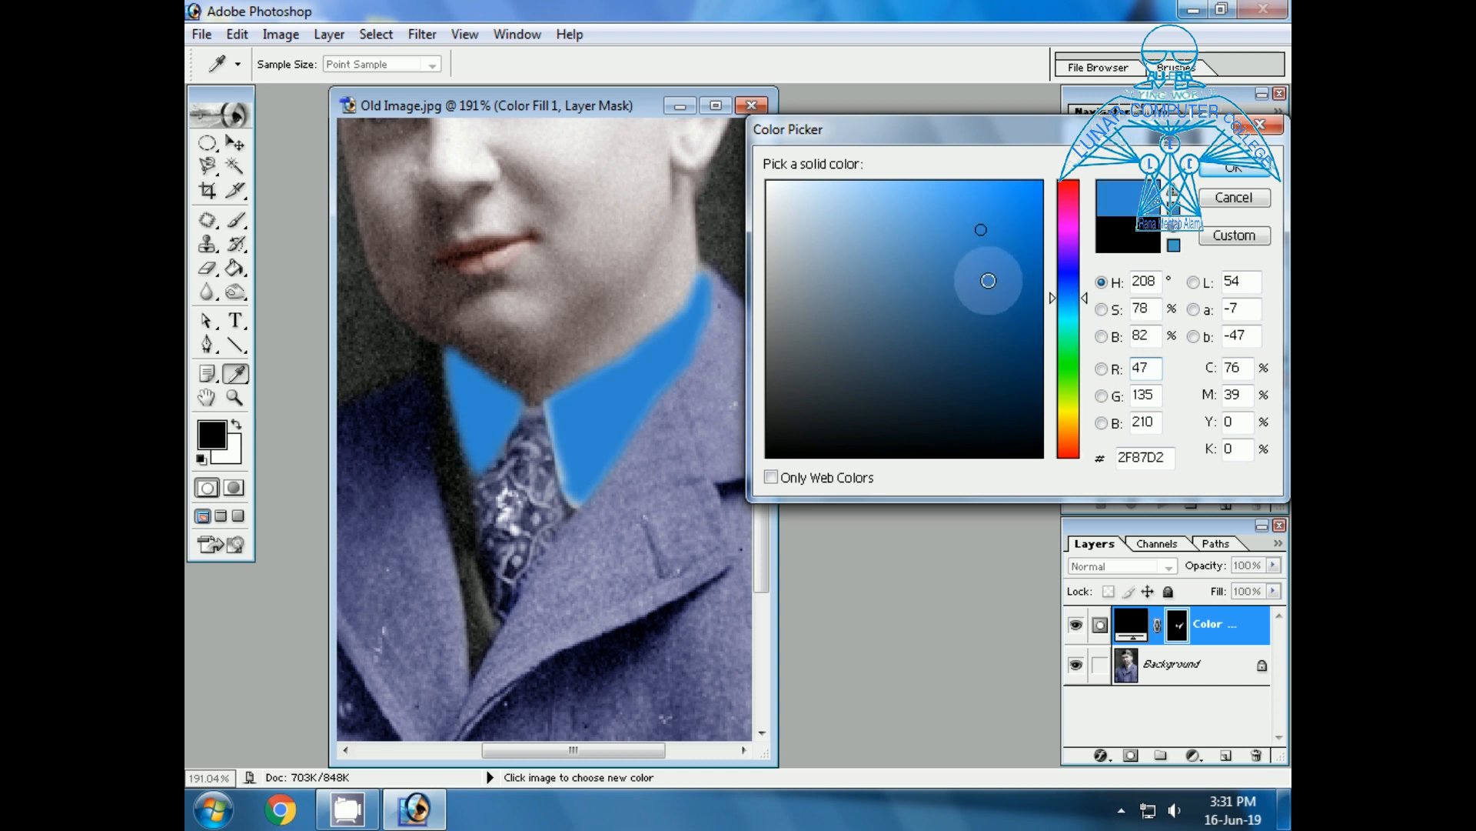
{"action": "left_click", "coordinate": [1003, 296]}
{"action": "left_click", "coordinate": [1010, 350]}
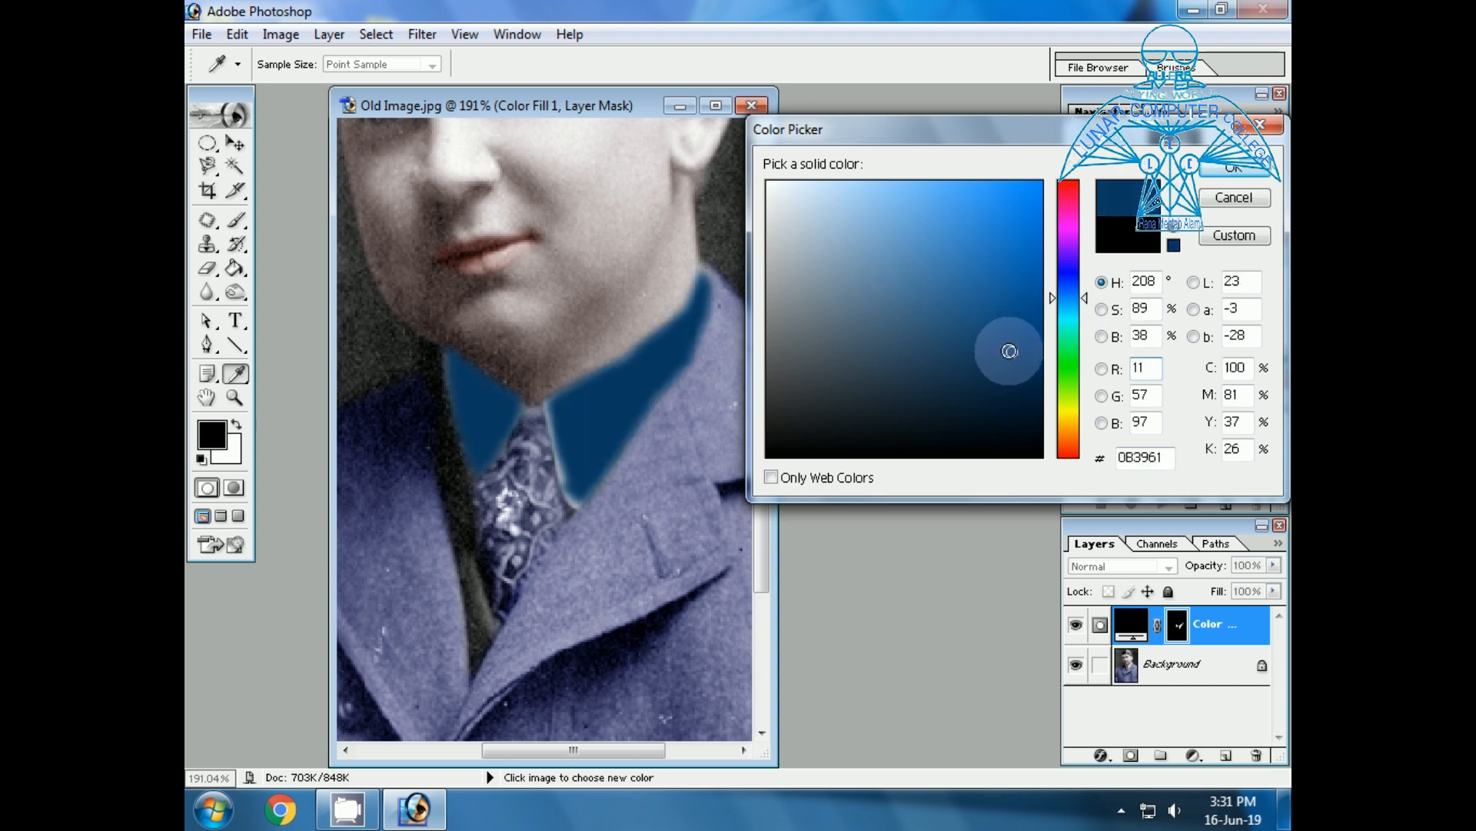
{"action": "left_click", "coordinate": [852, 238]}
{"action": "left_click", "coordinate": [908, 284]}
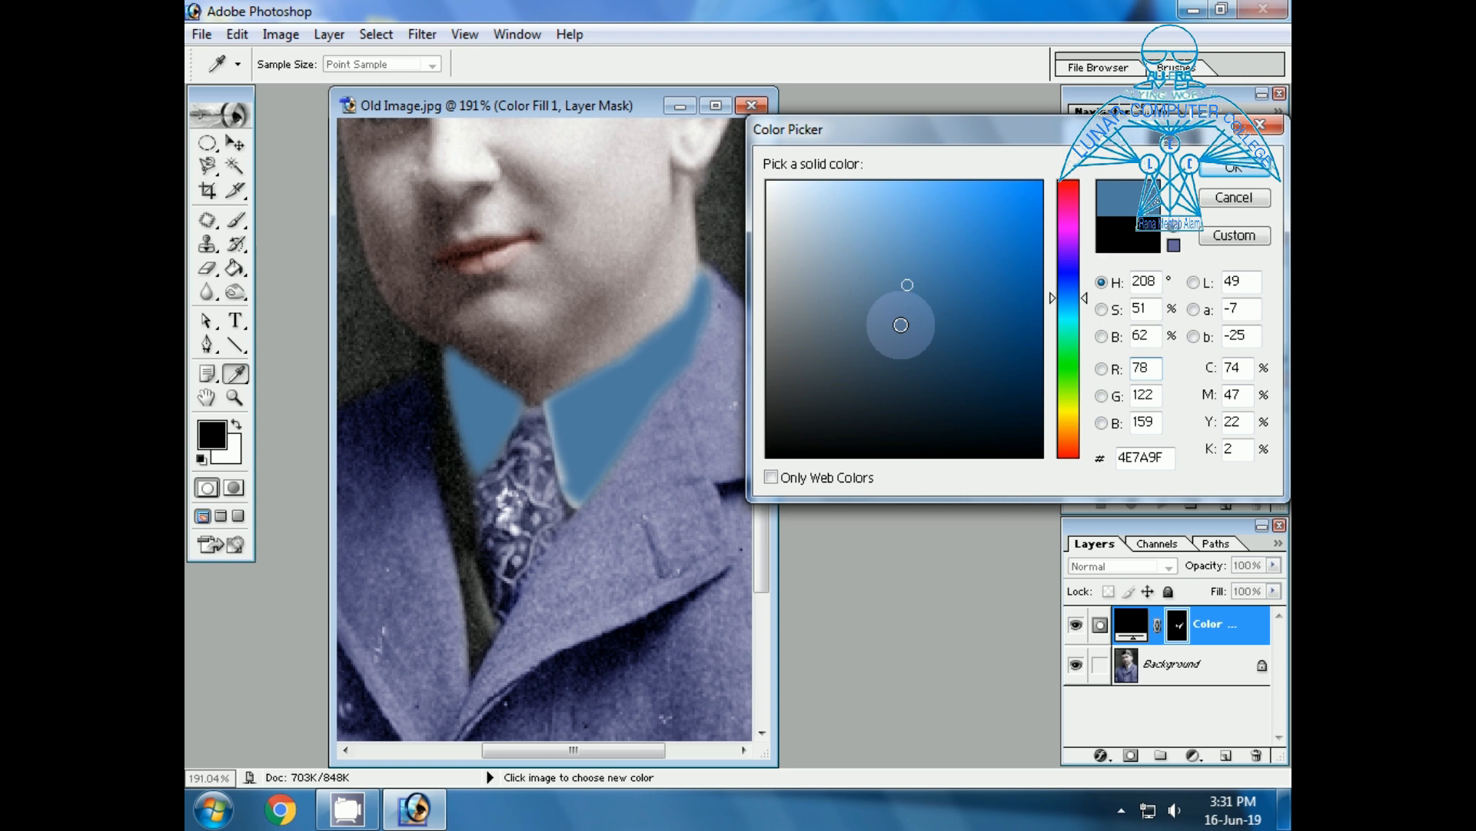
{"action": "left_click", "coordinate": [926, 204]}
{"action": "left_click", "coordinate": [934, 287]}
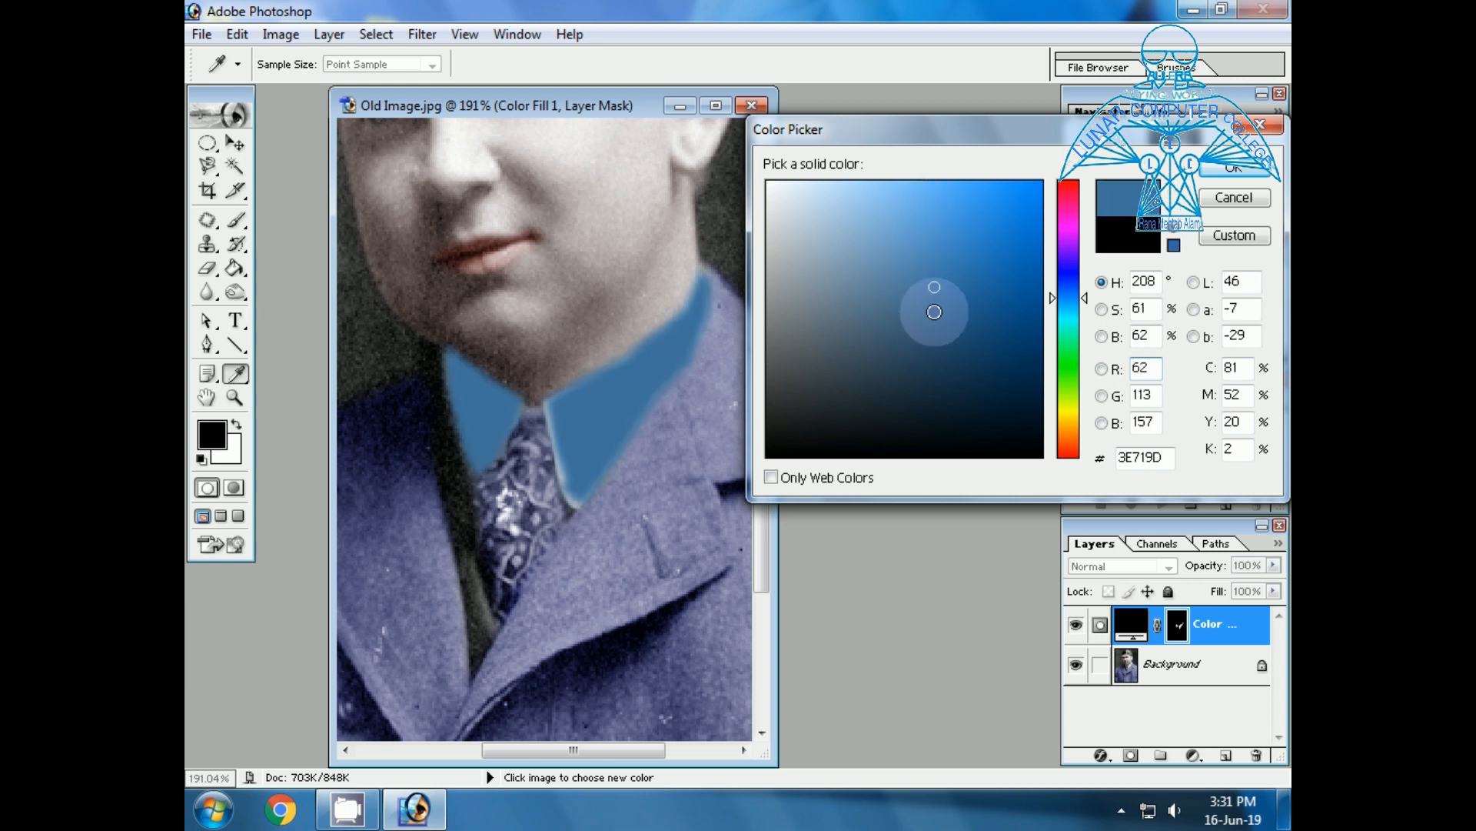
{"action": "left_click", "coordinate": [930, 345]}
{"action": "left_click", "coordinate": [954, 369]}
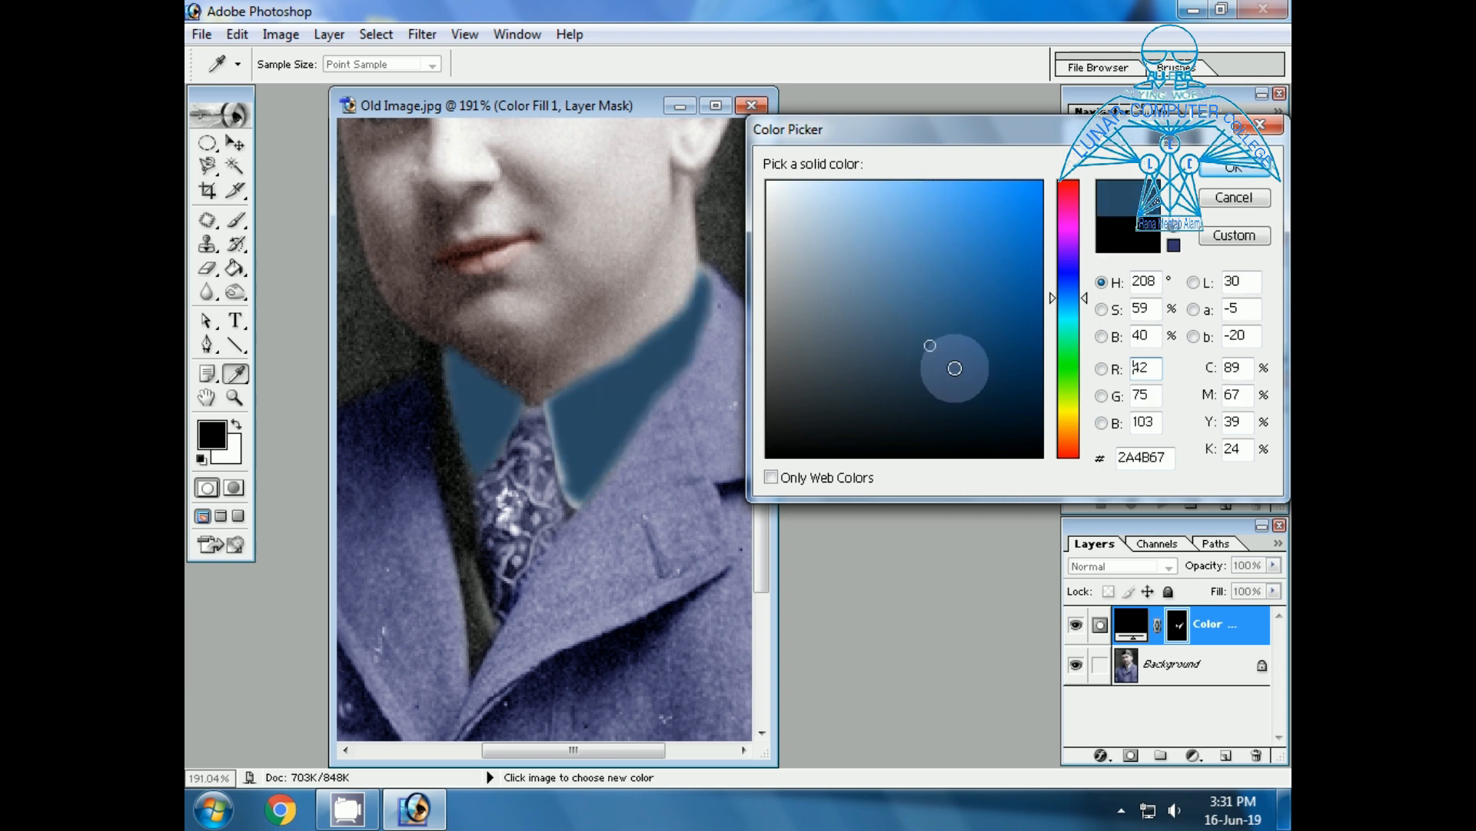
{"action": "left_click", "coordinate": [1211, 173]}
Swap the foreground and background colors and fit the whole portrait on screen to review the collar color.
{"action": "key", "text": "p"}
{"action": "key", "text": "x"}
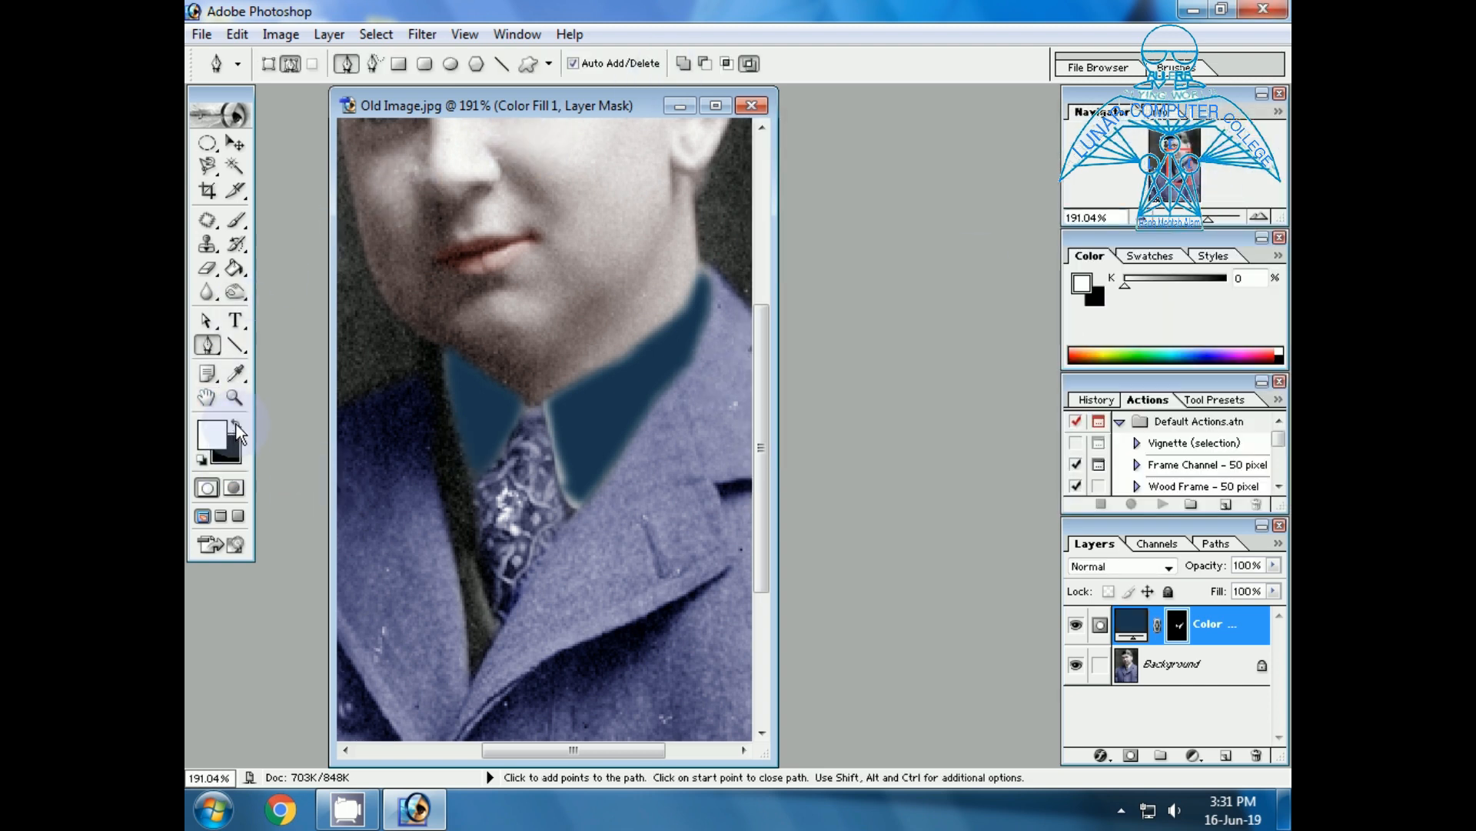
{"action": "left_click", "coordinate": [236, 397]}
{"action": "left_click", "coordinate": [703, 64]}
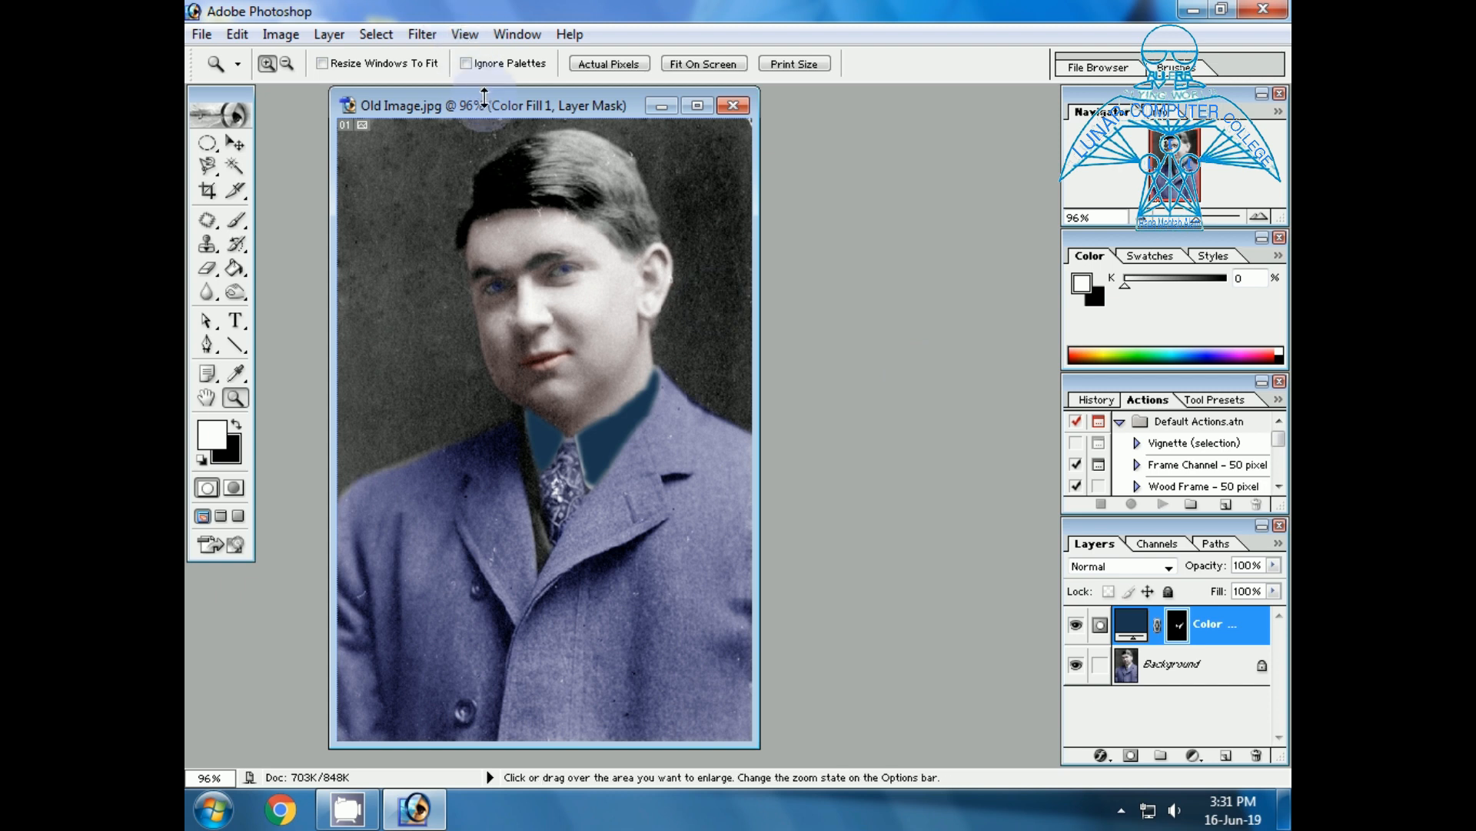
{"action": "left_click_drag", "start_coordinate": [474, 105], "coordinate": [570, 116]}
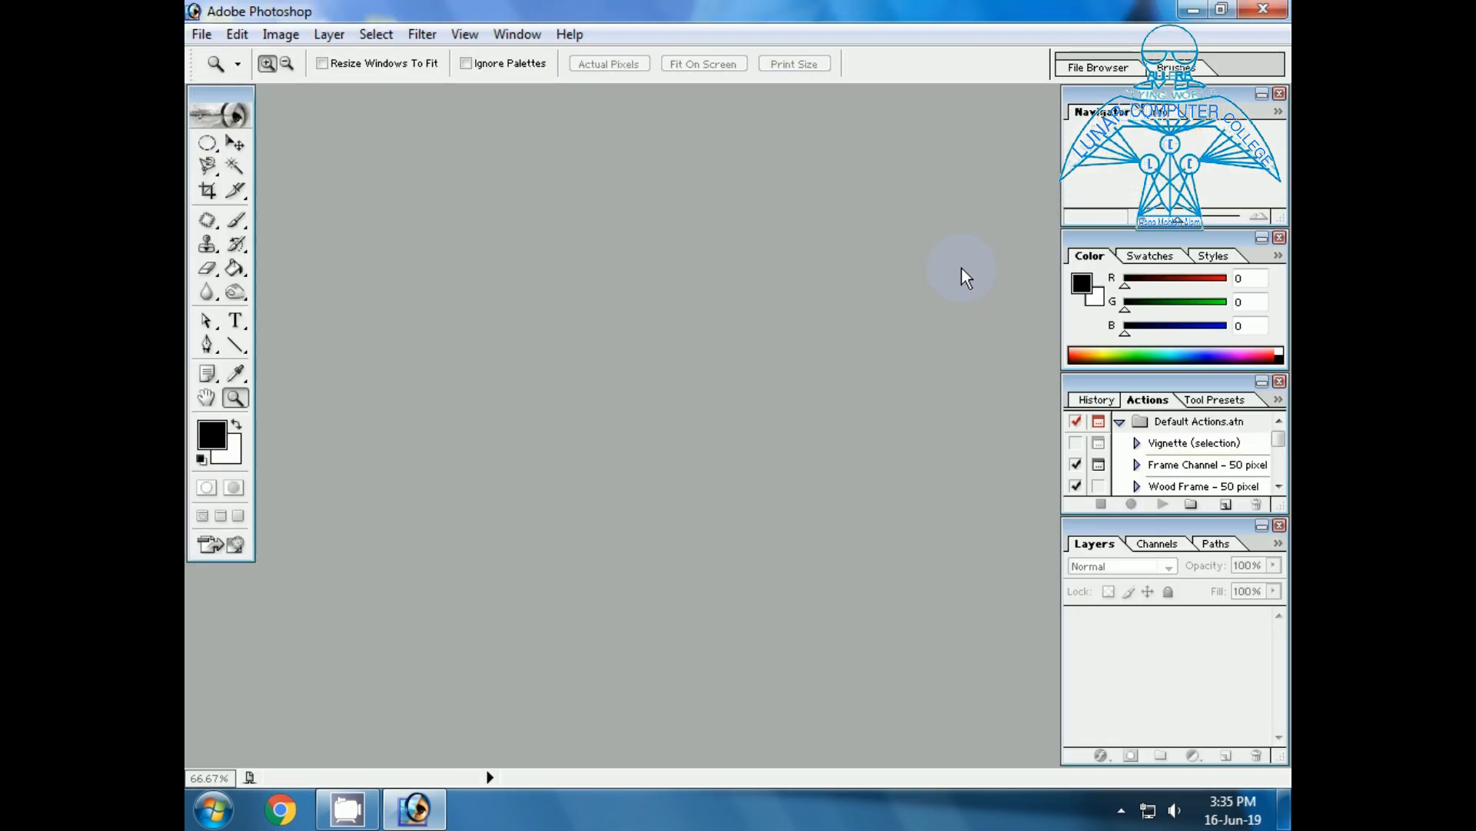
Open Old Image and Old Image1 from the Samples folder and place the two portraits side by side for comparison.
{"action": "double_click", "coordinate": [620, 426]}
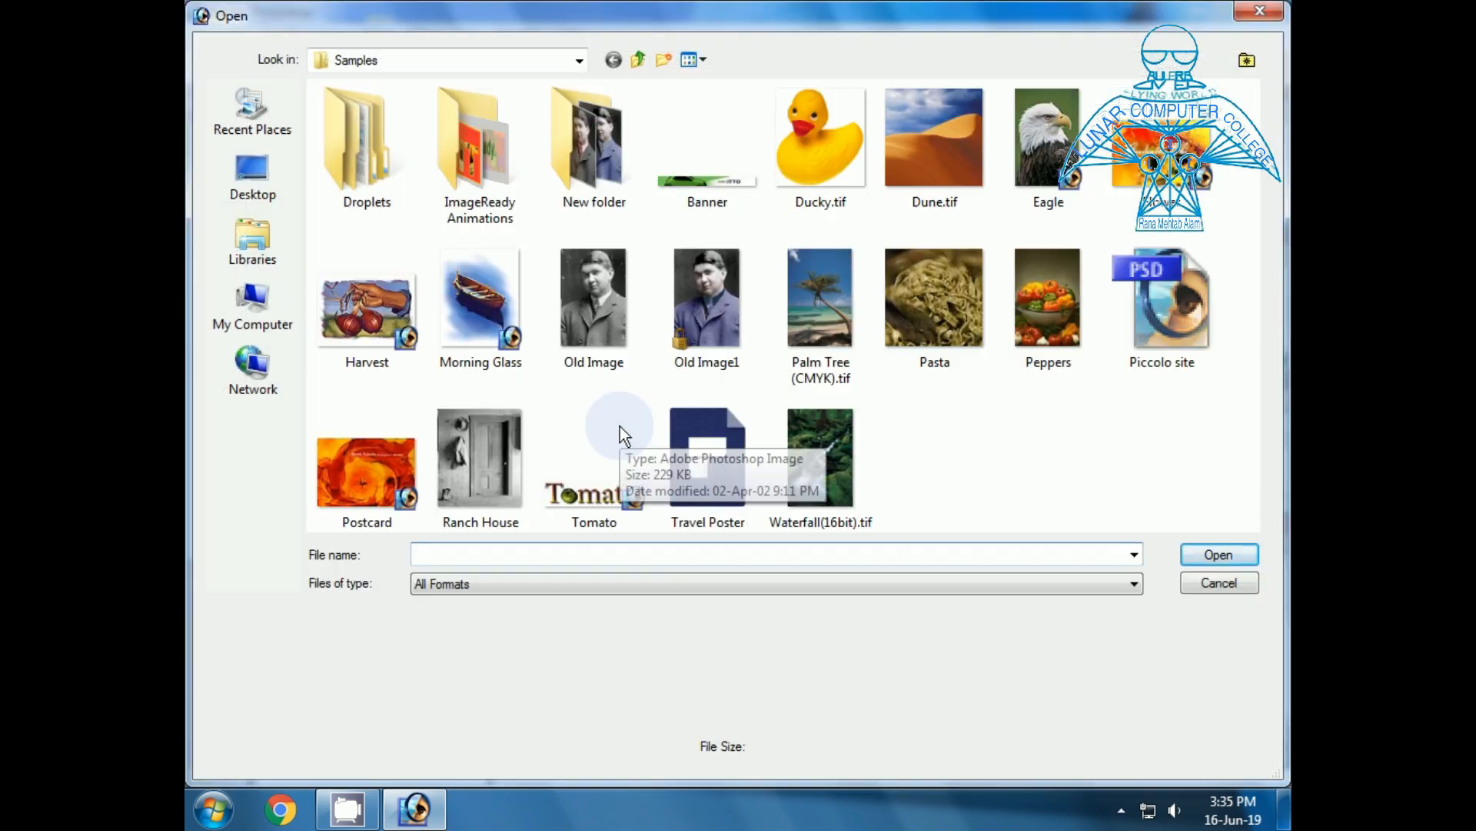
{"action": "double_click", "coordinate": [576, 308]}
{"action": "mouse_move", "coordinate": [373, 105]}
{"action": "left_mouse_down"}
{"action": "mouse_move", "coordinate": [406, 117]}
{"action": "mouse_move", "coordinate": [360, 115]}
{"action": "mouse_move", "coordinate": [373, 113]}
{"action": "left_mouse_up"}
{"action": "double_click", "coordinate": [681, 306]}
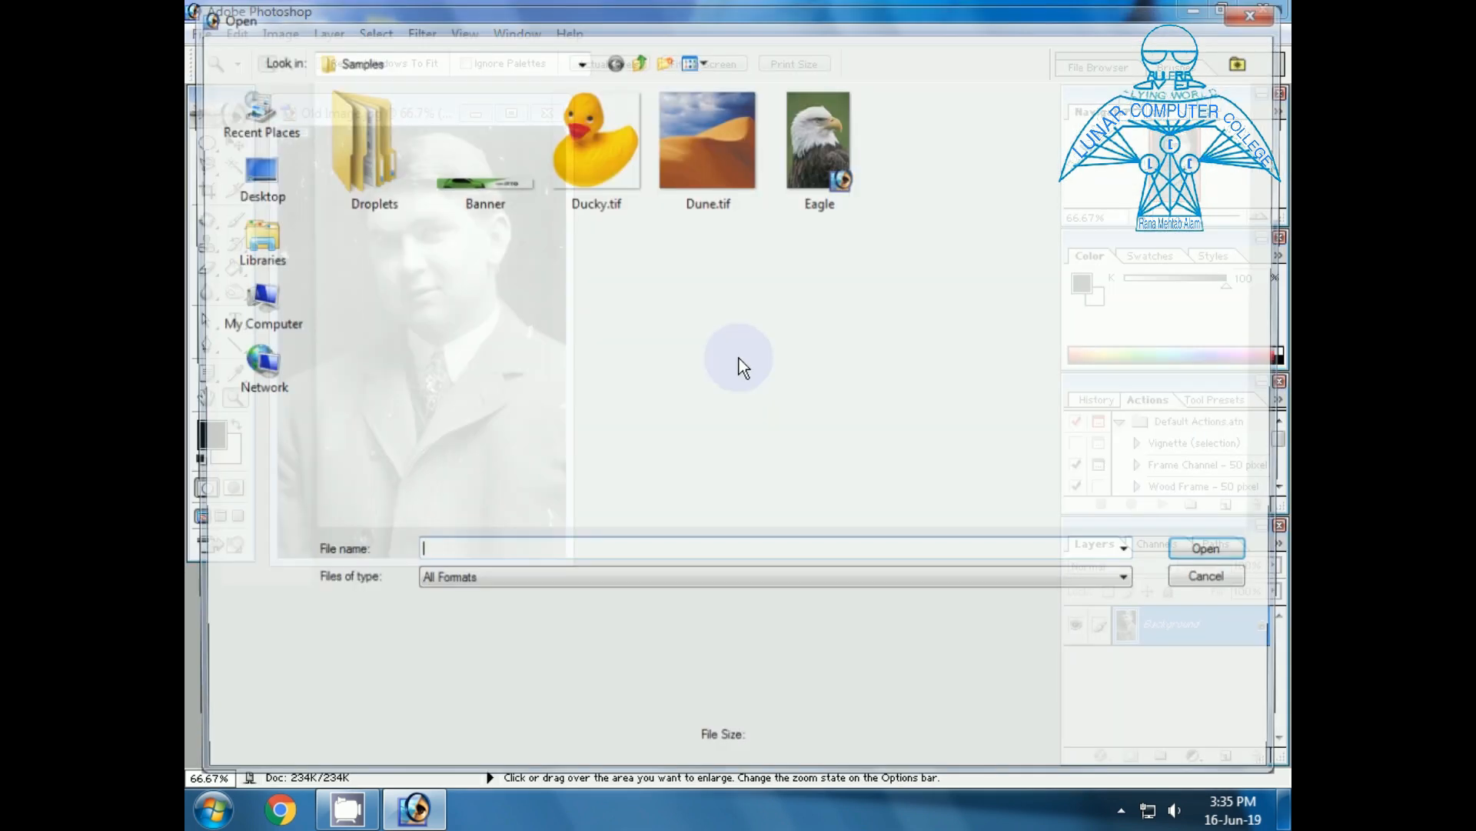
{"action": "double_click", "coordinate": [714, 317]}
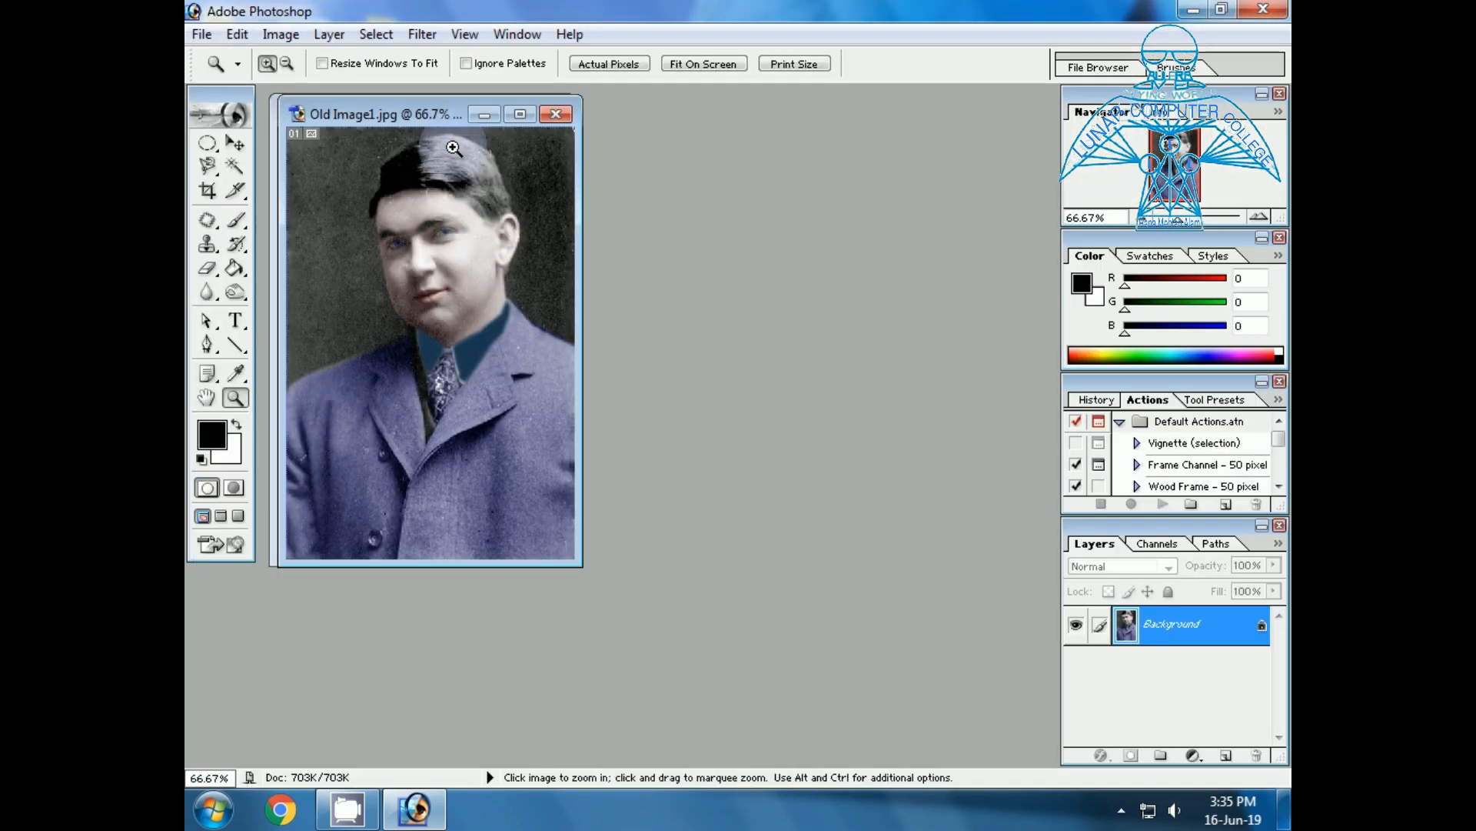
{"action": "left_click_drag", "start_coordinate": [401, 117], "coordinate": [759, 117]}
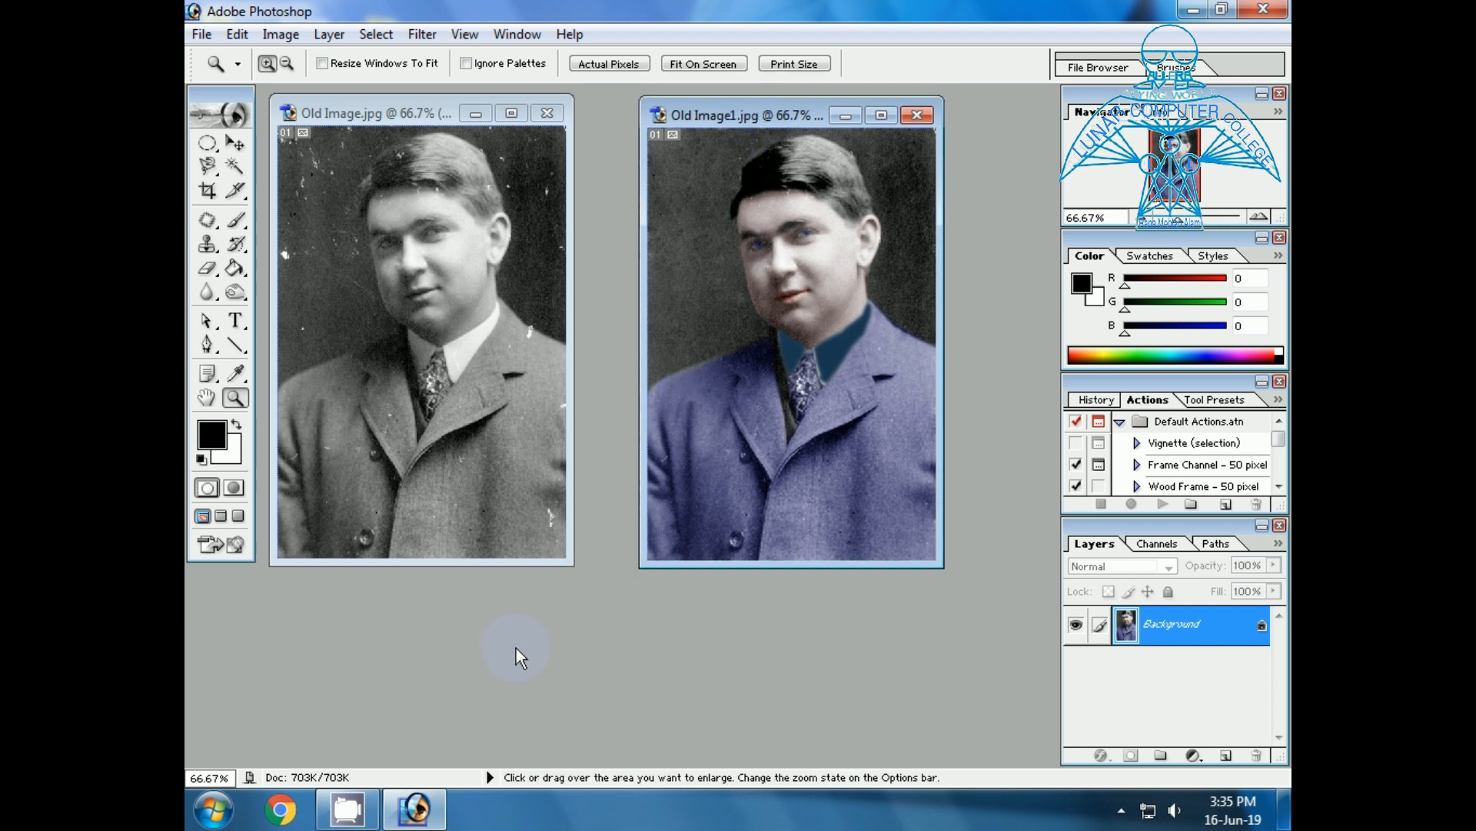